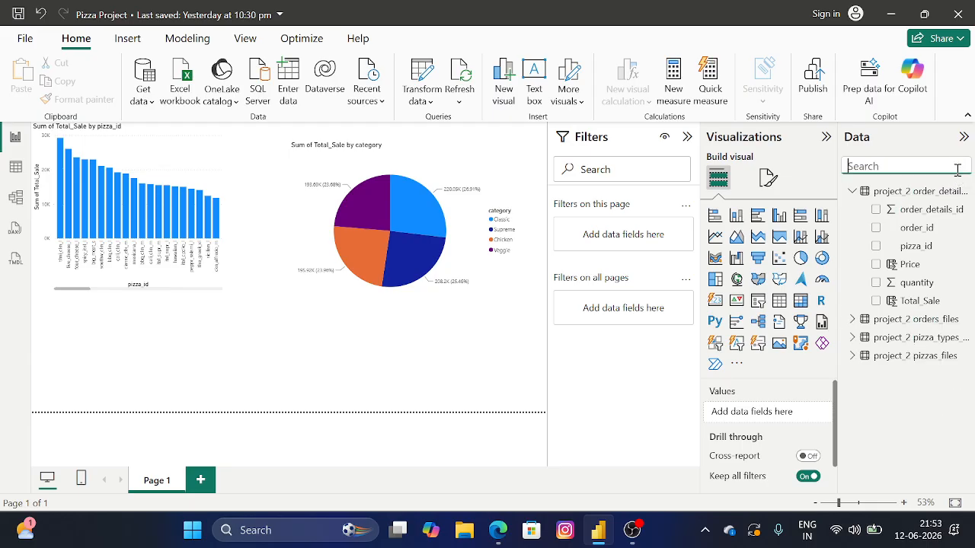
Move the column chart and the pie chart down the report page to free the space above them
{"action": "left_click", "coordinate": [853, 195]}
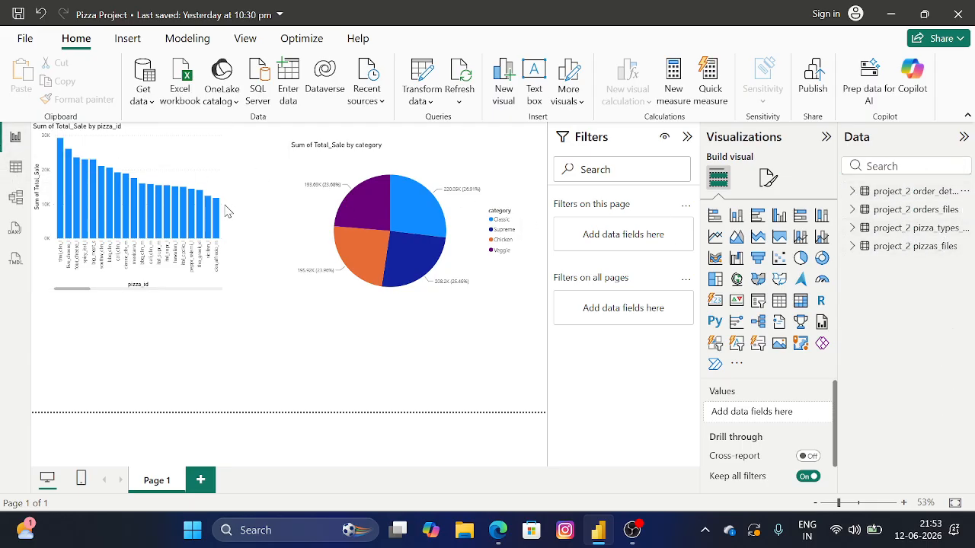
{"action": "left_click", "coordinate": [366, 162]}
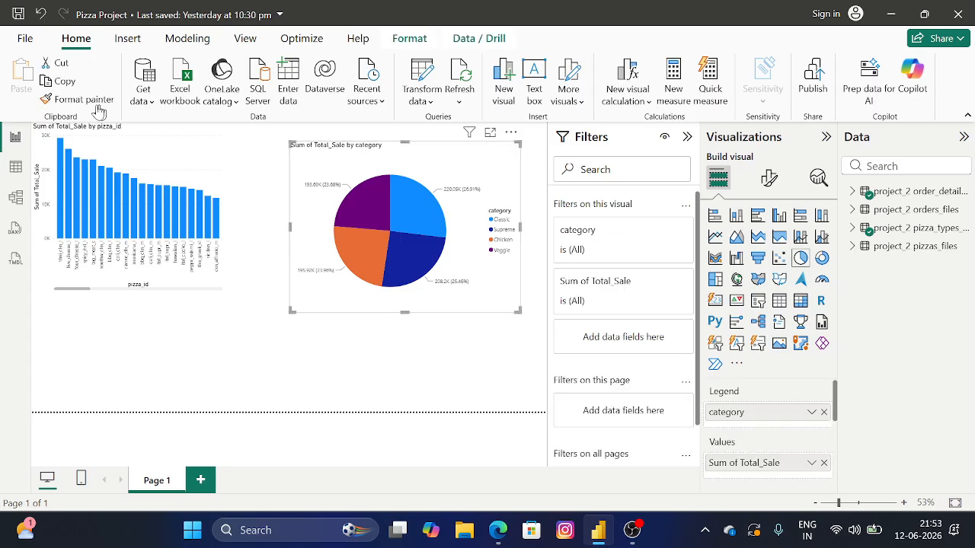
{"action": "left_click", "coordinate": [118, 142]}
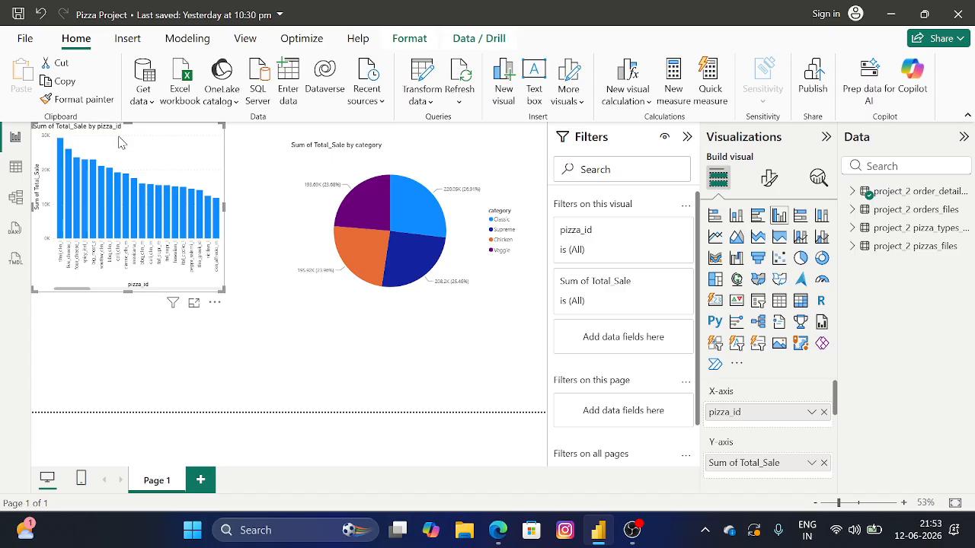
{"action": "left_click_drag", "start_coordinate": [130, 166], "coordinate": [130, 263]}
{"action": "left_click_drag", "start_coordinate": [435, 162], "coordinate": [414, 299]}
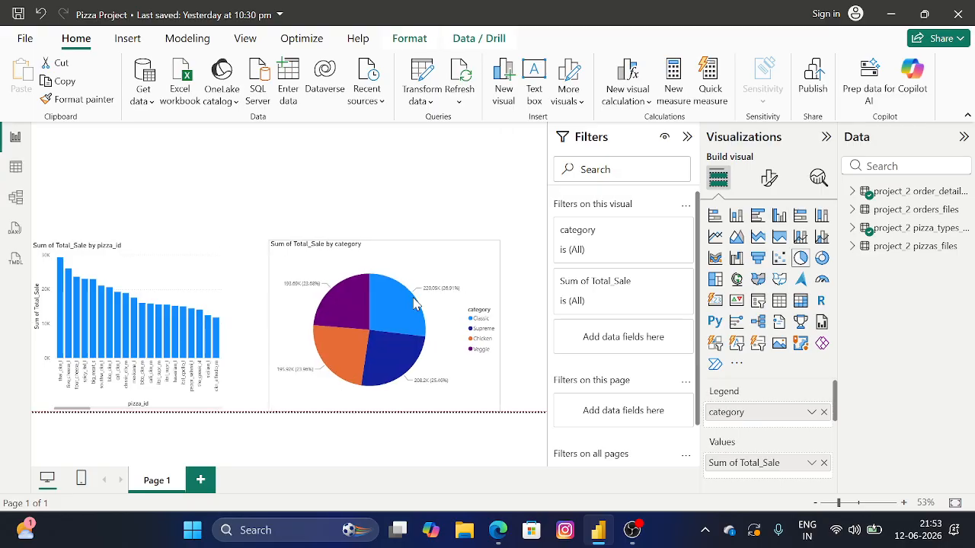
{"action": "left_click", "coordinate": [382, 152]}
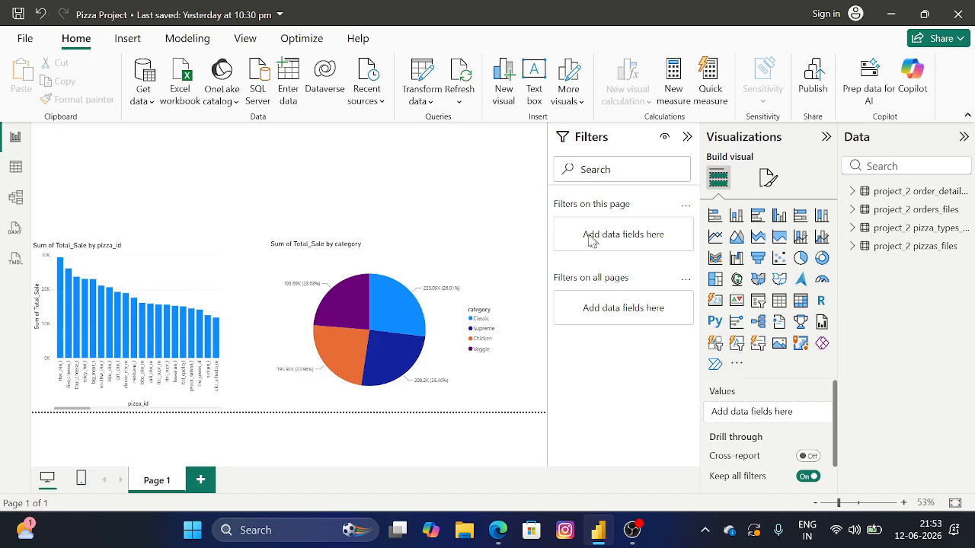
Restore the default visuals in the set of available visualizations
{"action": "left_click", "coordinate": [736, 365]}
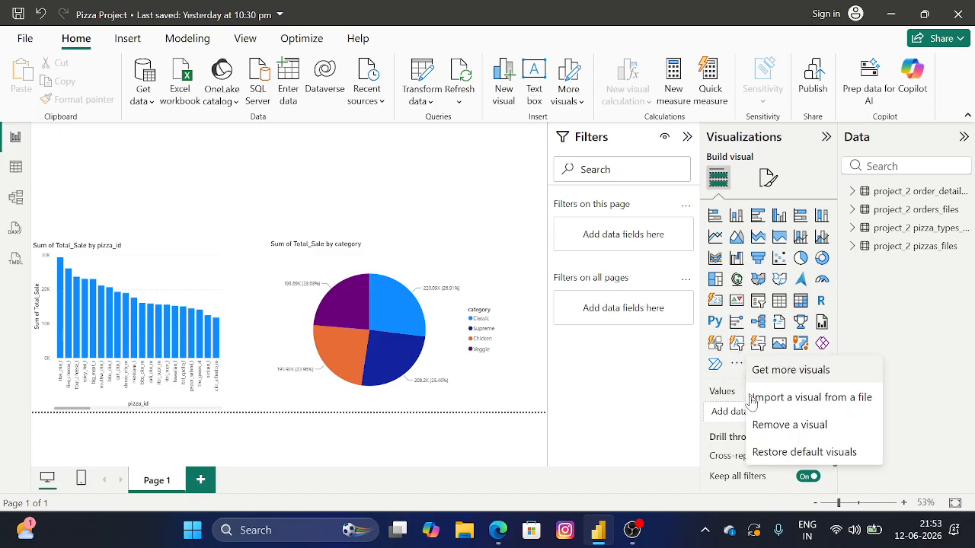
{"action": "left_click", "coordinate": [770, 452]}
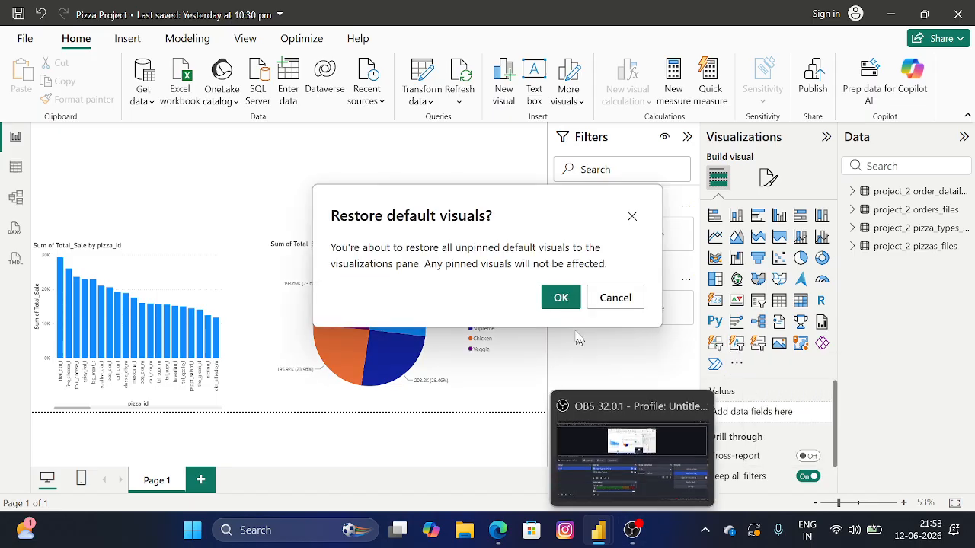
{"action": "left_click", "coordinate": [559, 297]}
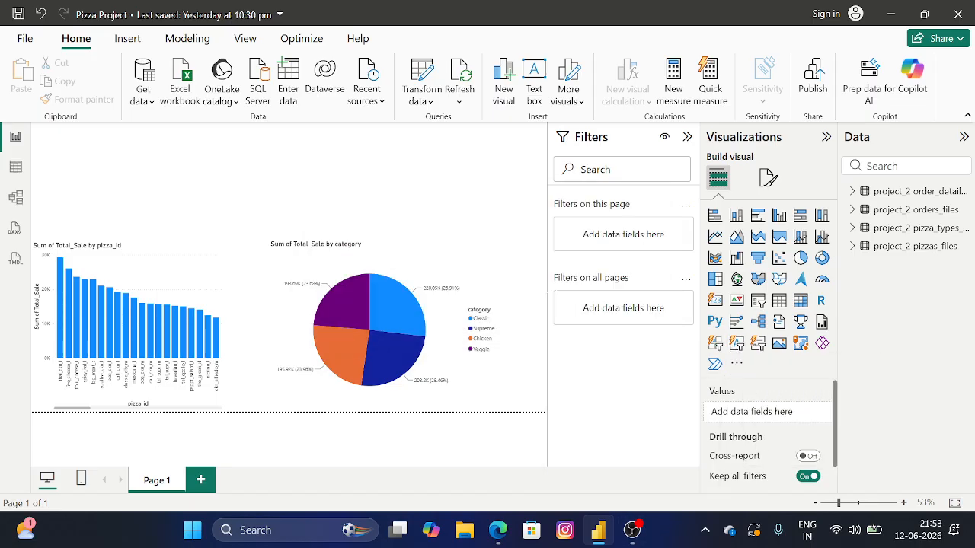
{"action": "left_click", "coordinate": [633, 535]}
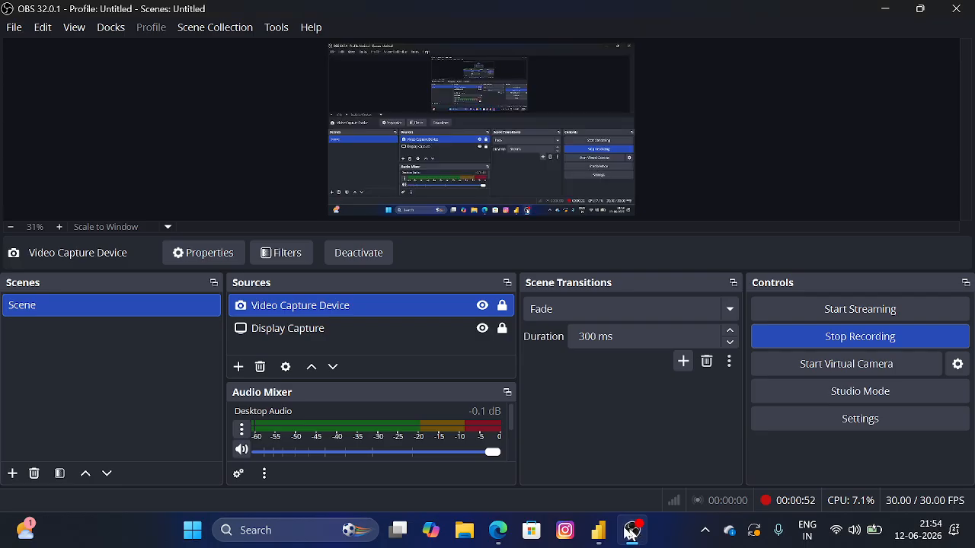
{"action": "left_click", "coordinate": [597, 531]}
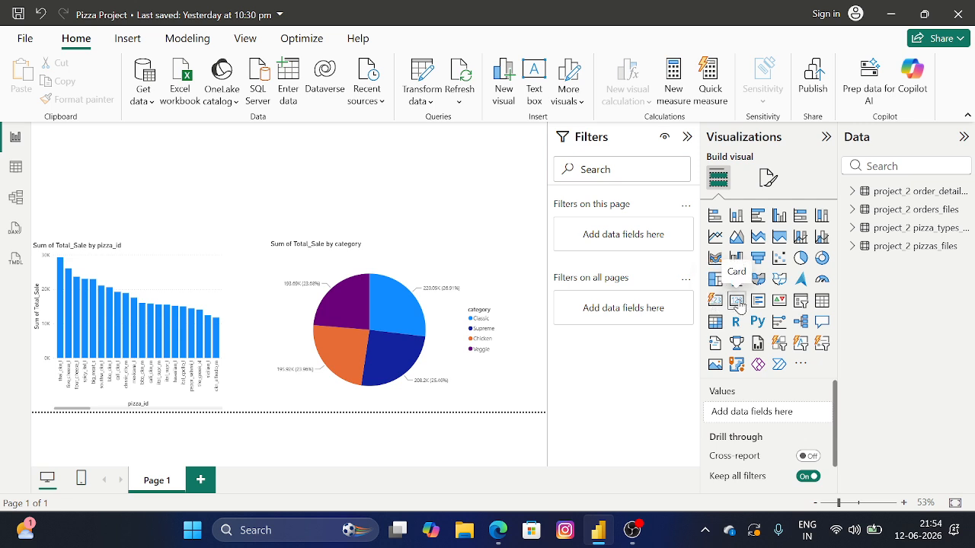
Add a small card visual above the column chart showing the sum of Total_Sale from the order details table
{"action": "left_click", "coordinate": [737, 302]}
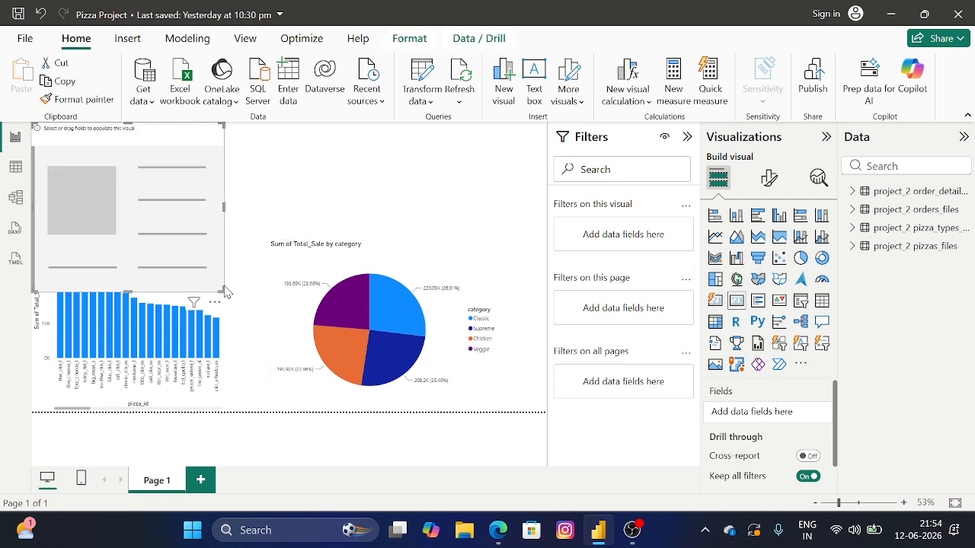
{"action": "left_click_drag", "start_coordinate": [222, 287], "coordinate": [137, 184]}
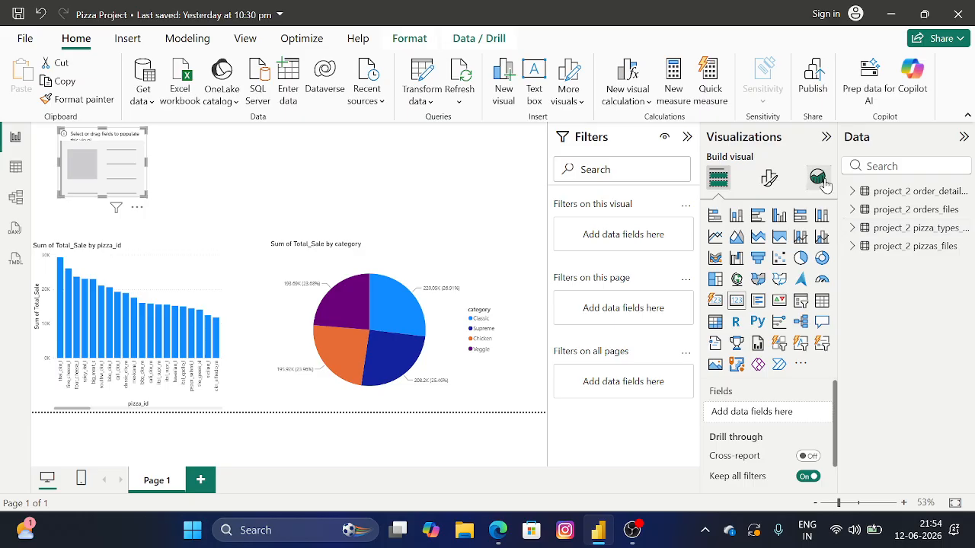
{"action": "left_click", "coordinate": [851, 191]}
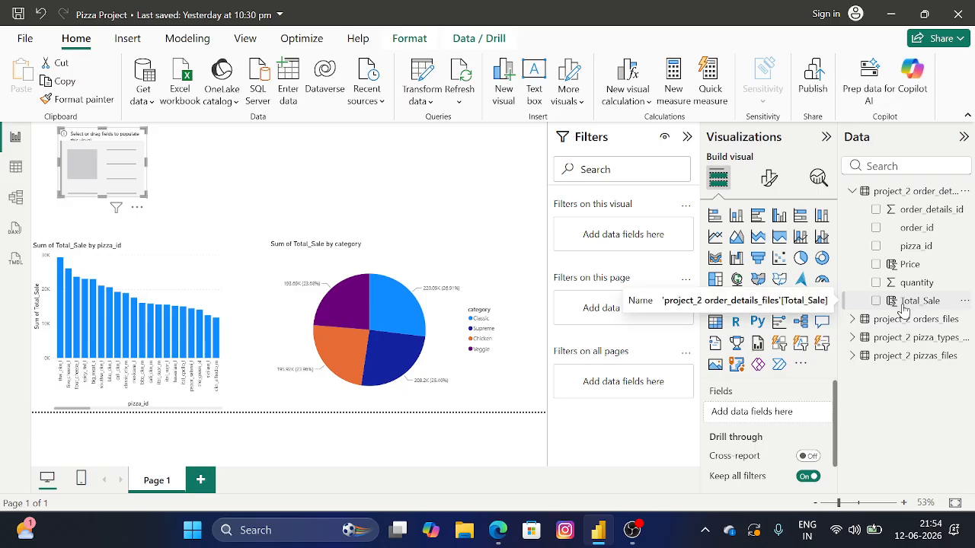
{"action": "left_click_drag", "start_coordinate": [903, 308], "coordinate": [750, 415]}
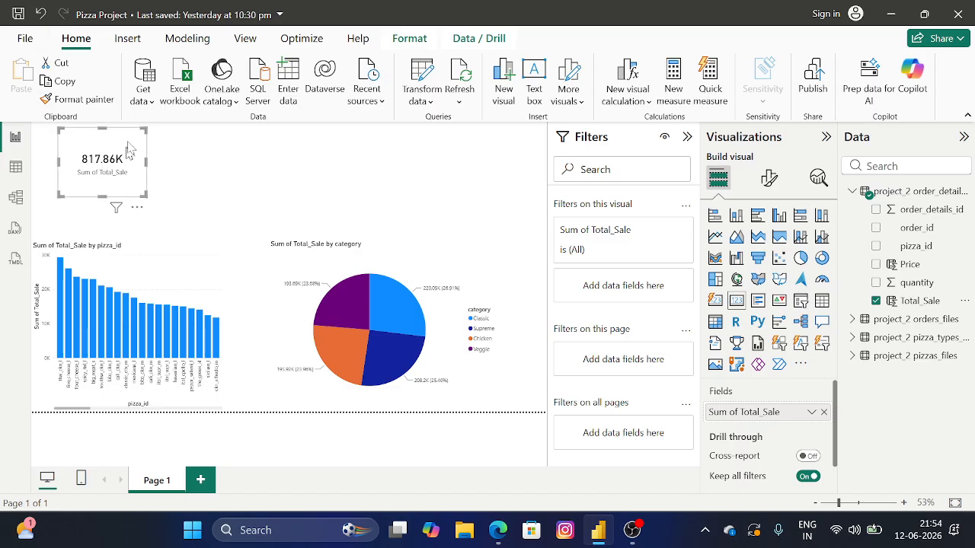
{"action": "left_click_drag", "start_coordinate": [138, 142], "coordinate": [140, 149]}
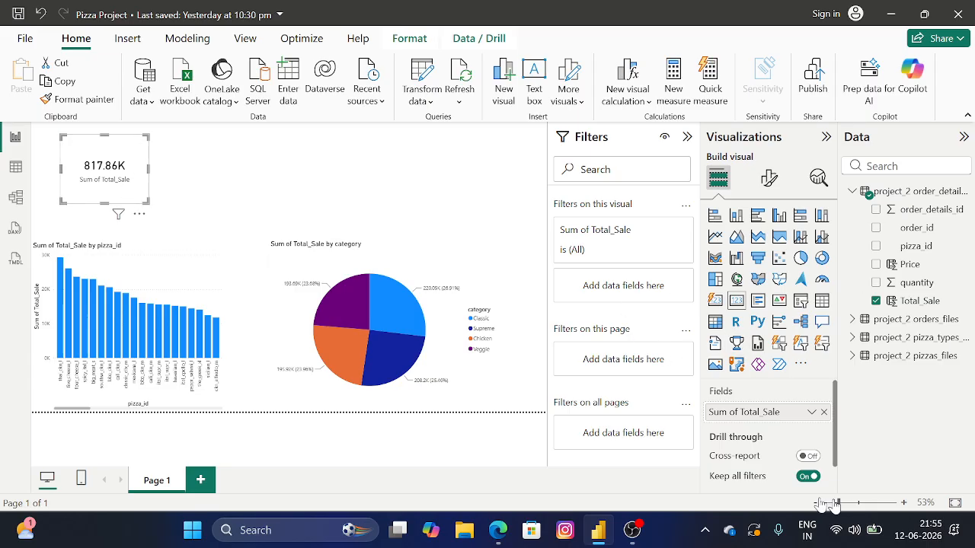
Rename the card's Sum of Total_Sale field to Revenue for this visual
{"action": "right_click", "coordinate": [783, 415]}
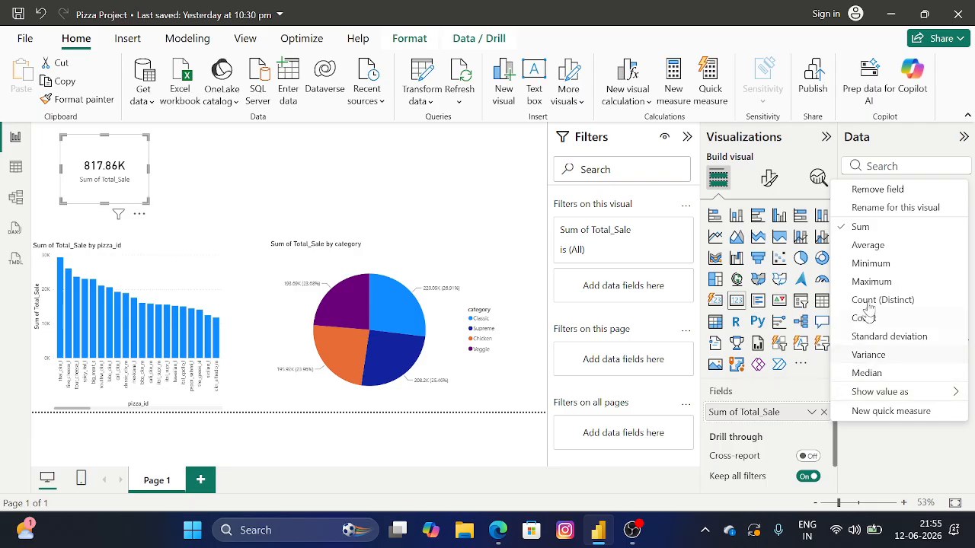
{"action": "left_click", "coordinate": [871, 209]}
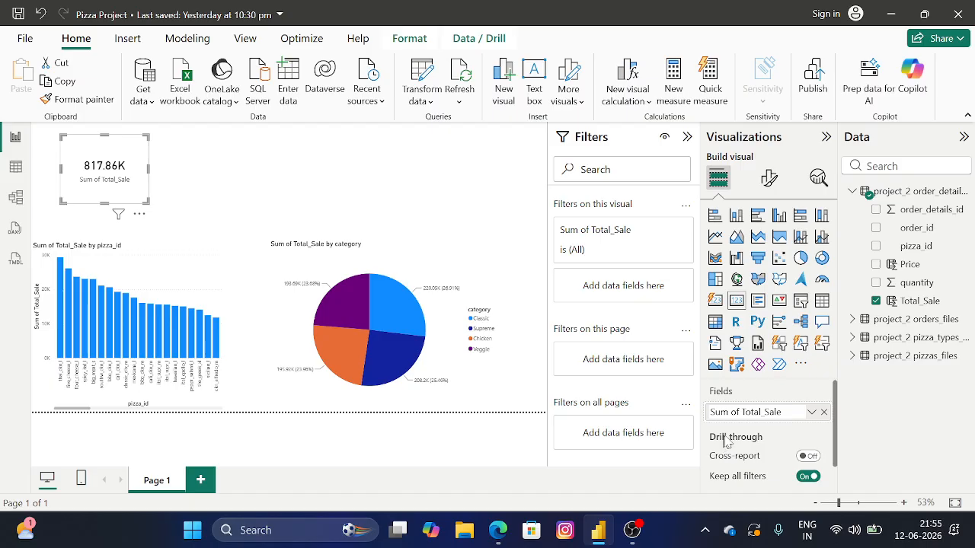
{"action": "key", "text": "BackSpace"}
{"action": "key", "text": "BackSpace"}
{"action": "key", "text": "BackSpace"}
{"action": "key", "text": "BackSpace"}
{"action": "key", "text": "BackSpace"}
{"action": "key", "text": "BackSpace"}
{"action": "key", "text": "BackSpace"}
{"action": "key", "text": "BackSpace"}
{"action": "key", "text": "BackSpace"}
{"action": "key", "text": "BackSpace"}
{"action": "key", "text": "BackSpace"}
{"action": "key", "text": "BackSpace"}
{"action": "key", "text": "BackSpace"}
{"action": "key", "text": "BackSpace"}
{"action": "key", "text": "BackSpace"}
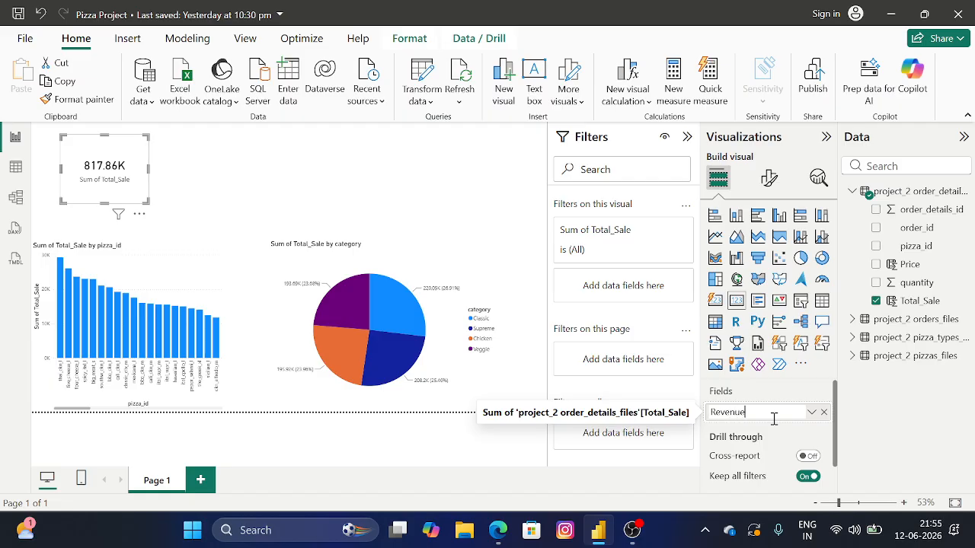
{"action": "type", "text": "Revenue"}
{"action": "key", "text": "Return"}
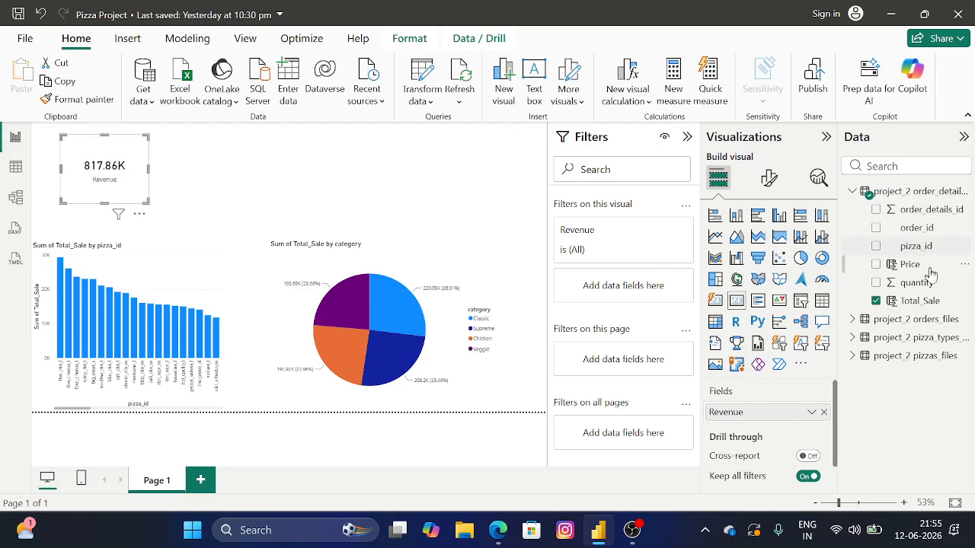
Format the Total_Sale column as currency with the ₹ English (India) symbol
{"action": "left_click", "coordinate": [906, 305]}
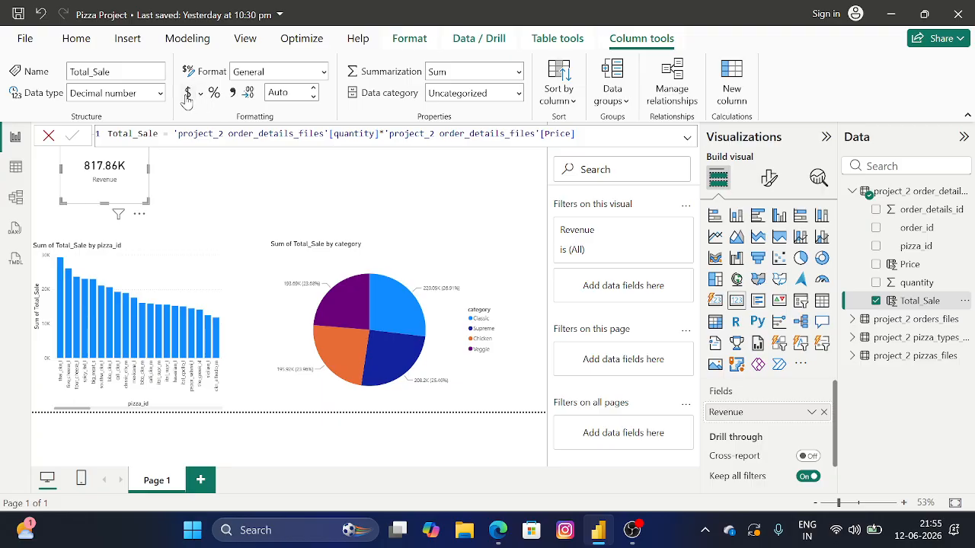
{"action": "left_click", "coordinate": [201, 93]}
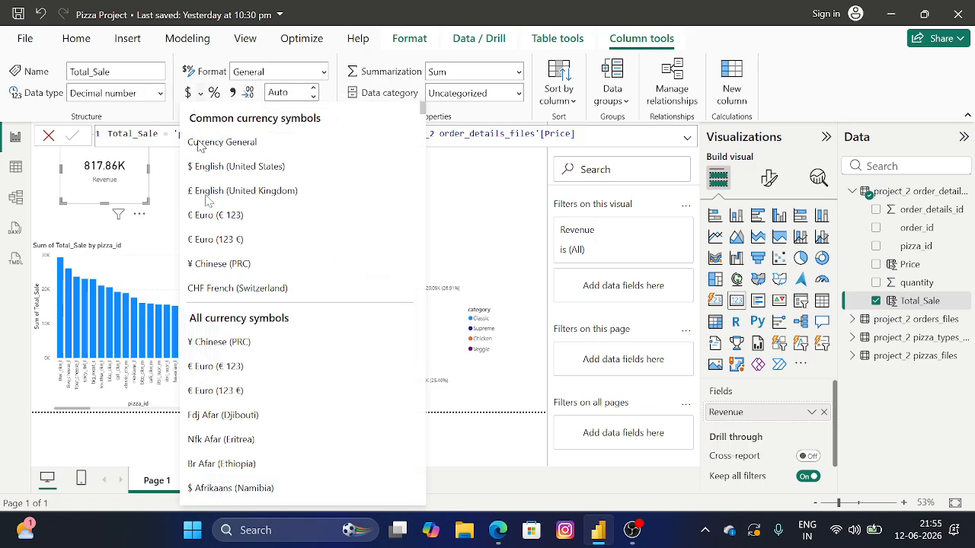
{"action": "scroll", "coordinate": [267, 316], "scroll_direction": "down", "scroll_amount": 5}
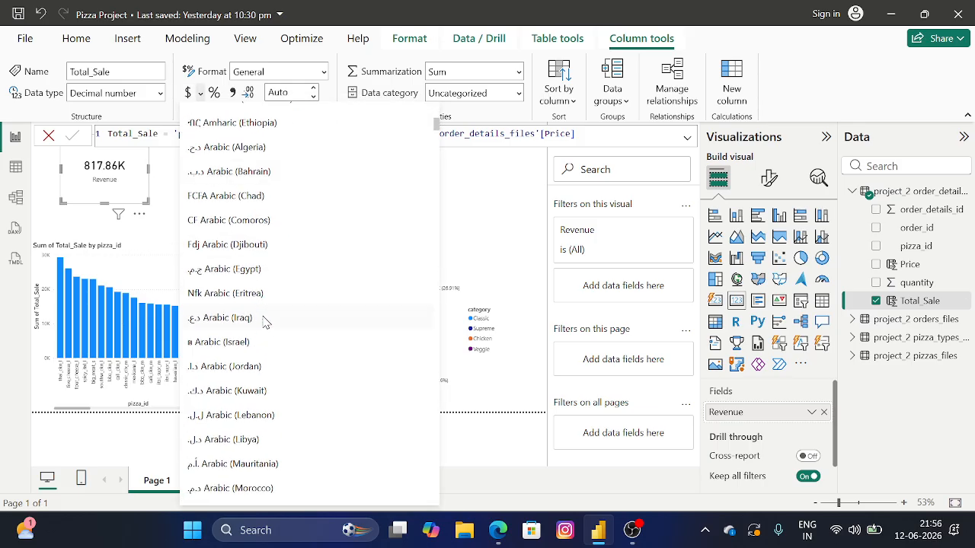
{"action": "scroll", "coordinate": [264, 322], "scroll_direction": "down", "scroll_amount": 3}
{"action": "scroll", "coordinate": [264, 322], "scroll_direction": "down", "scroll_amount": 6}
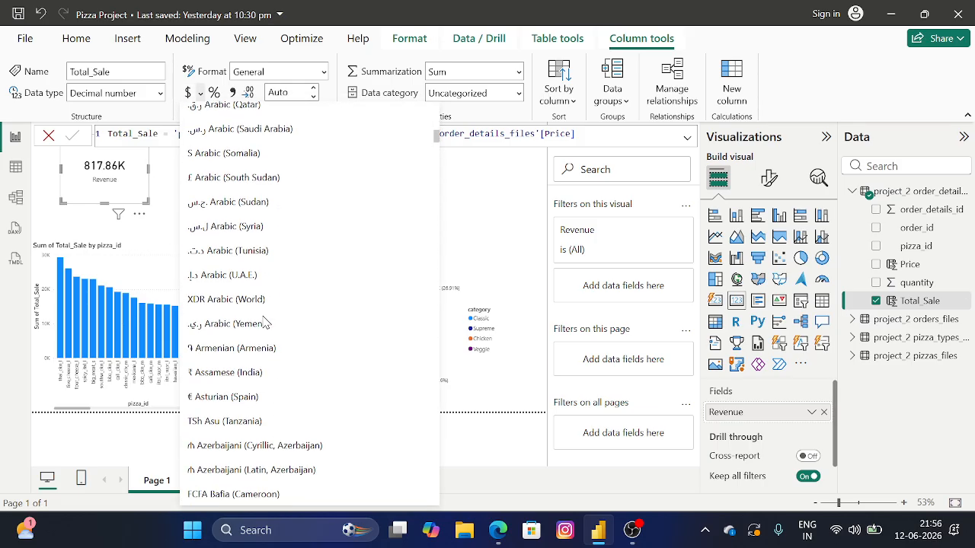
{"action": "scroll", "coordinate": [264, 323], "scroll_direction": "down", "scroll_amount": 8}
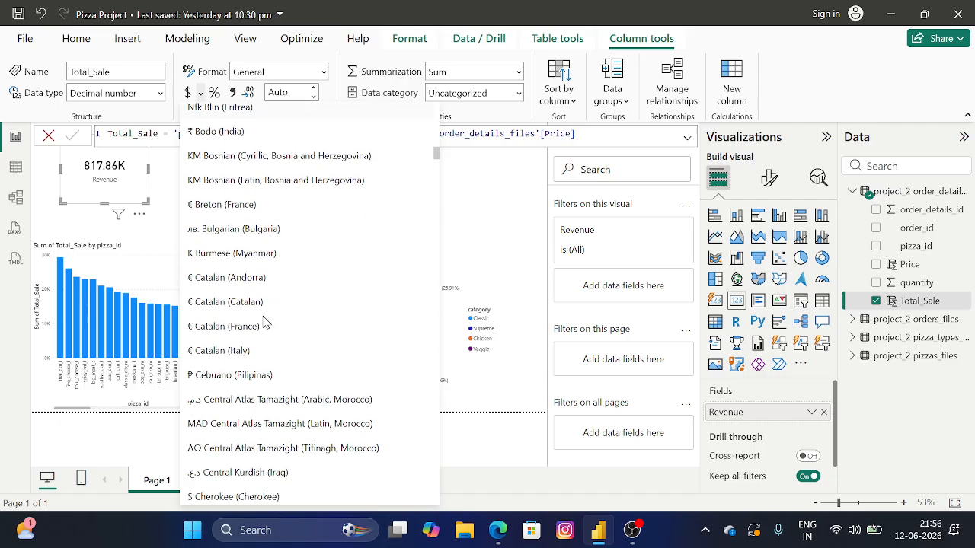
{"action": "scroll", "coordinate": [264, 322], "scroll_direction": "down", "scroll_amount": 7}
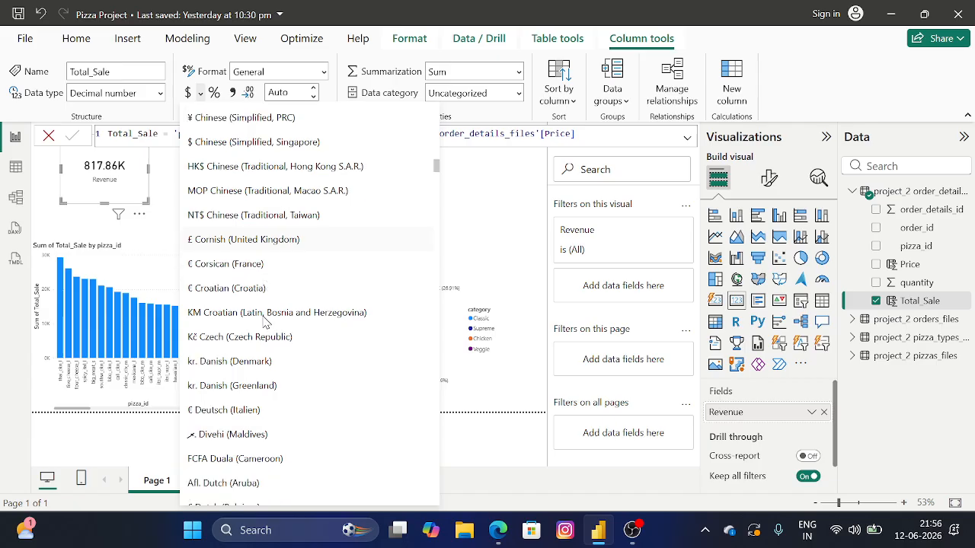
{"action": "scroll", "coordinate": [264, 322], "scroll_direction": "down", "scroll_amount": 2}
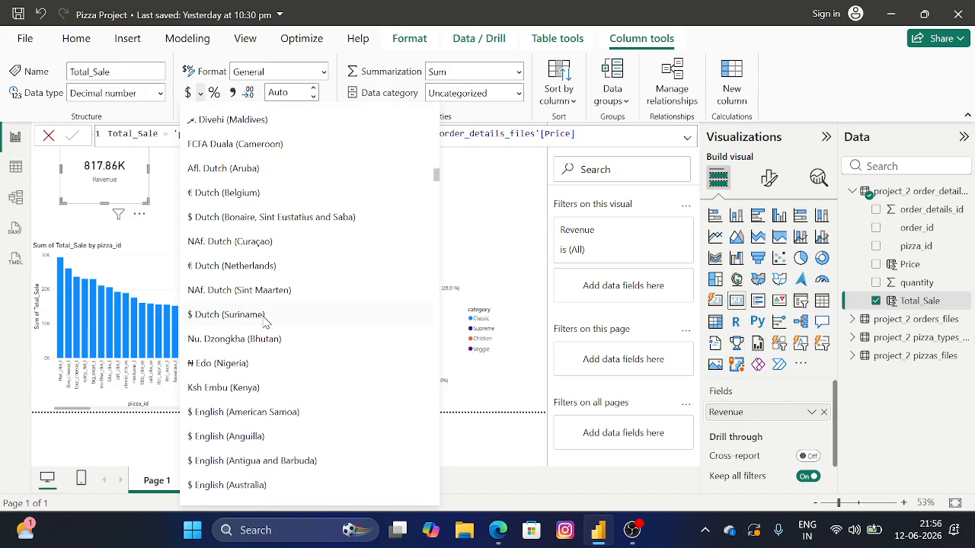
{"action": "scroll", "coordinate": [264, 322], "scroll_direction": "down", "scroll_amount": 2}
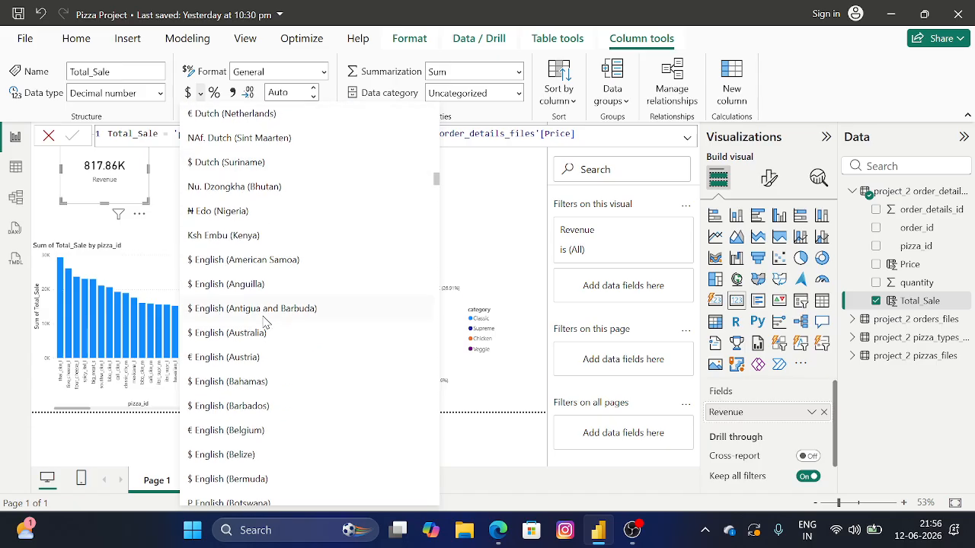
{"action": "scroll", "coordinate": [264, 322], "scroll_direction": "down", "scroll_amount": 2}
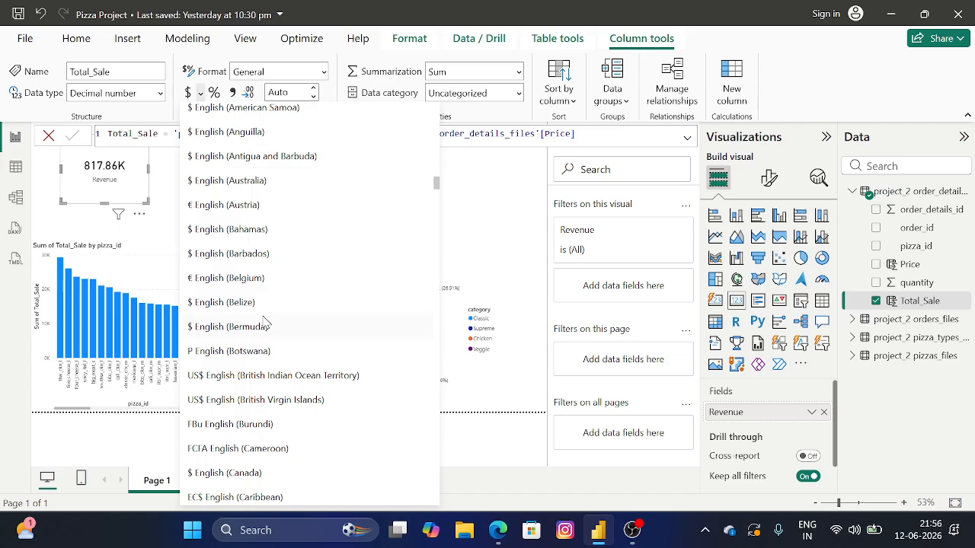
{"action": "scroll", "coordinate": [265, 322], "scroll_direction": "down", "scroll_amount": 2}
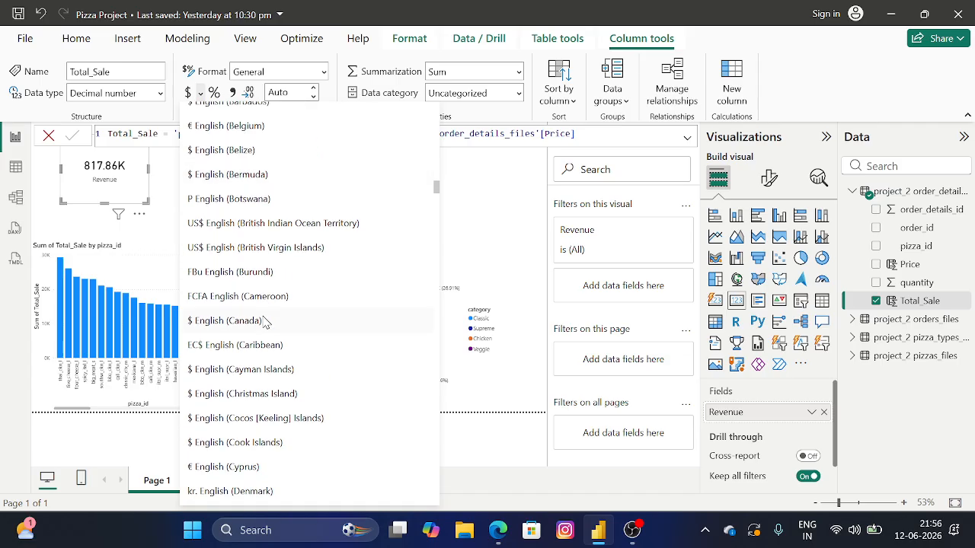
{"action": "scroll", "coordinate": [264, 322], "scroll_direction": "down", "scroll_amount": 2}
{"action": "scroll", "coordinate": [264, 322], "scroll_direction": "down", "scroll_amount": 2}
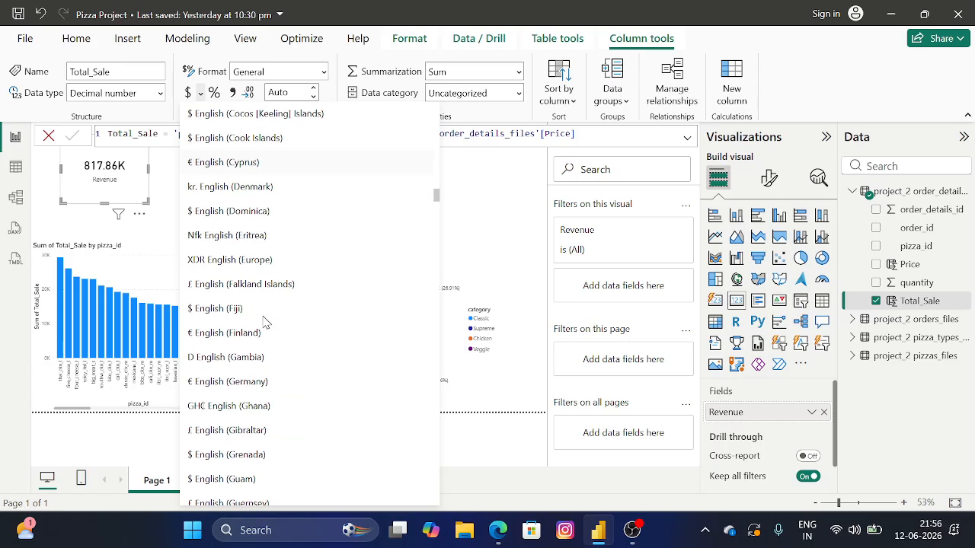
{"action": "scroll", "coordinate": [265, 323], "scroll_direction": "down", "scroll_amount": 2}
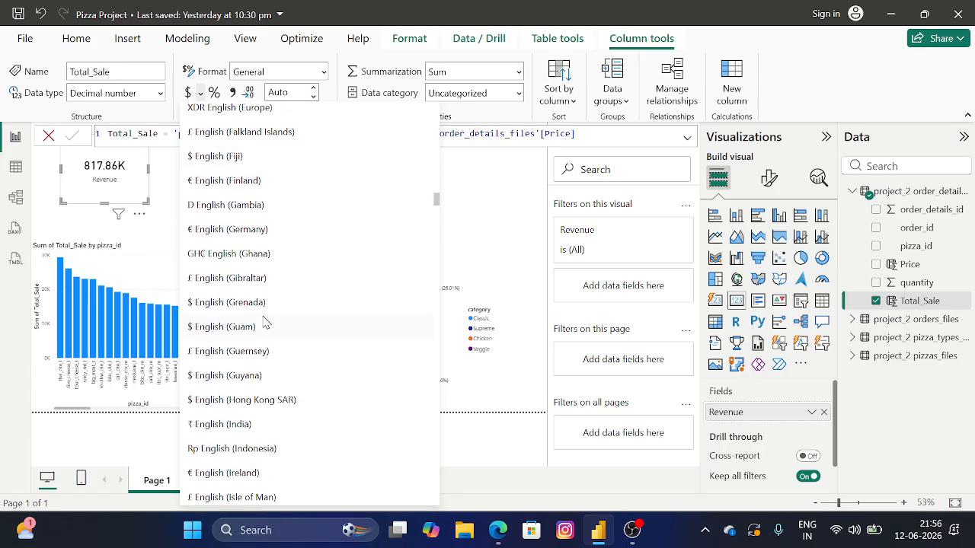
{"action": "left_click", "coordinate": [205, 426]}
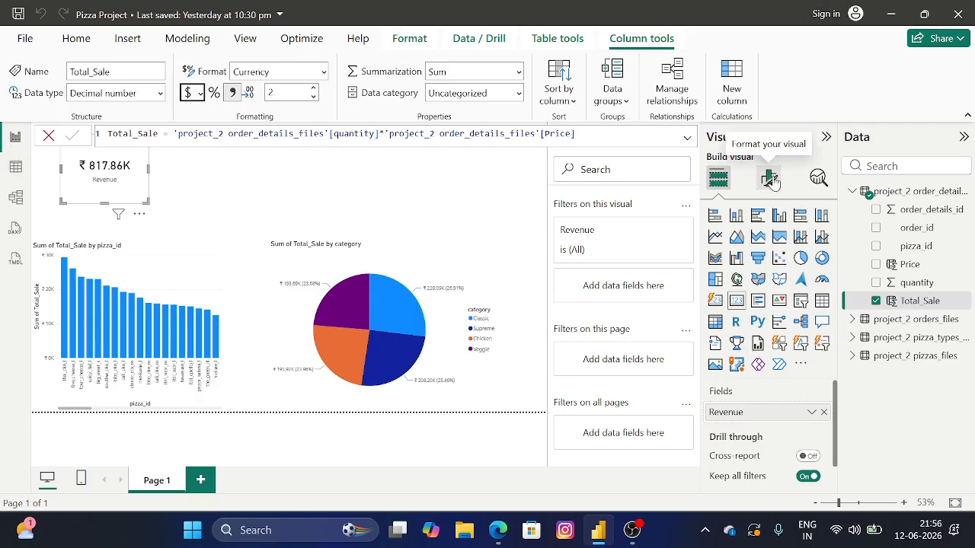
Fill the background of the Revenue card with the dark blue theme color
{"action": "left_click", "coordinate": [154, 182]}
{"action": "left_click", "coordinate": [139, 193]}
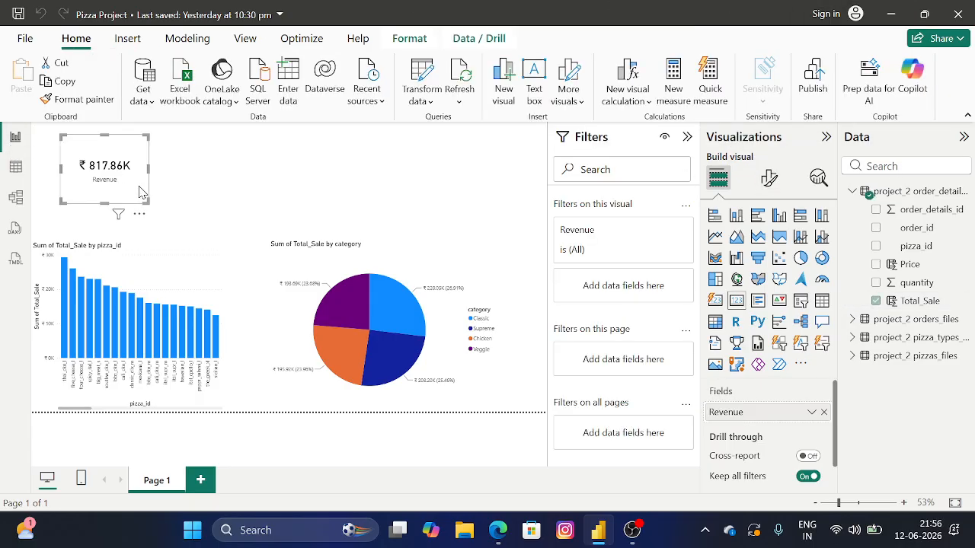
{"action": "left_click", "coordinate": [770, 177]}
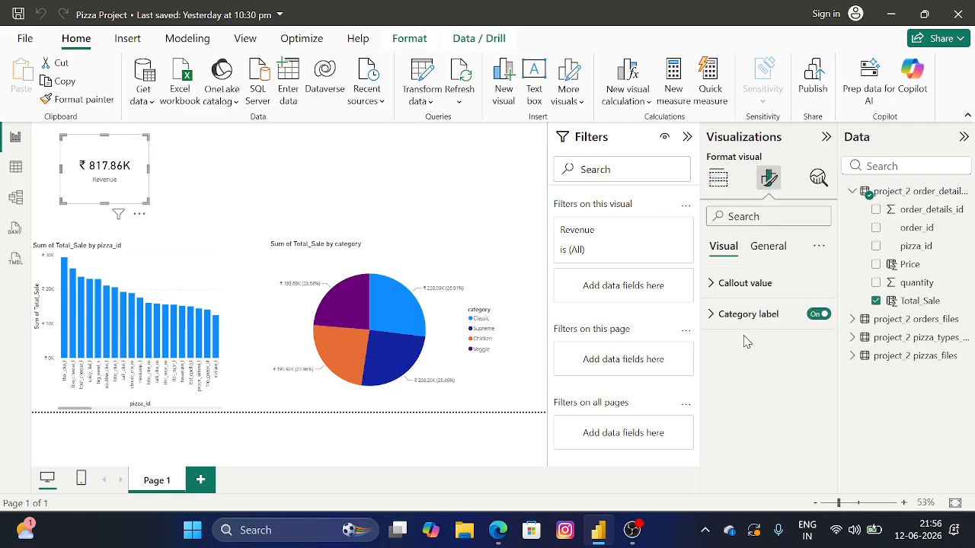
{"action": "left_click", "coordinate": [754, 282]}
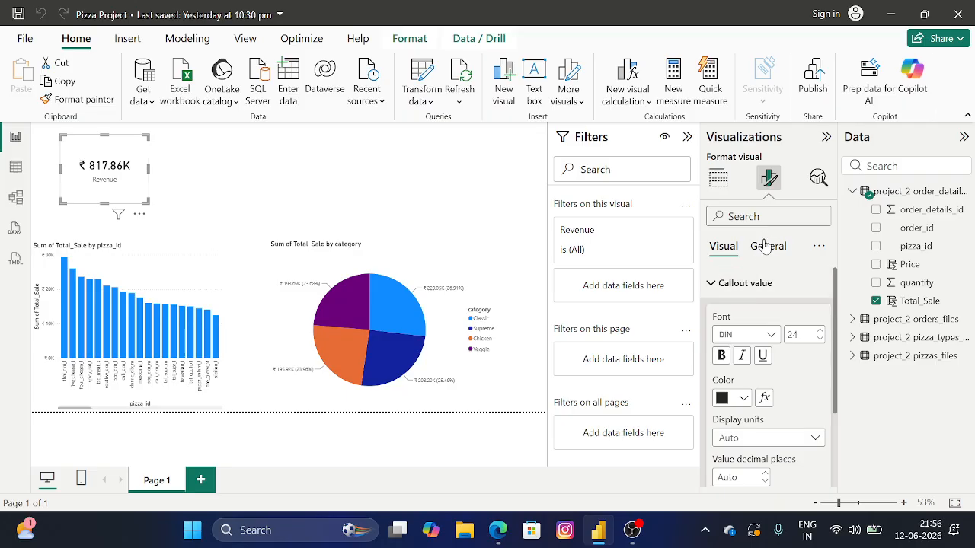
{"action": "left_click", "coordinate": [765, 246]}
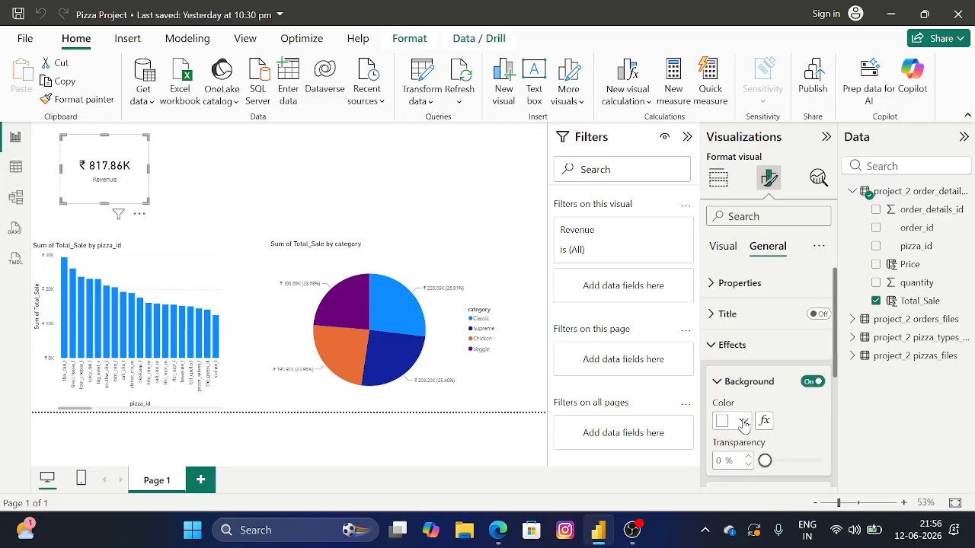
{"action": "left_click", "coordinate": [745, 423]}
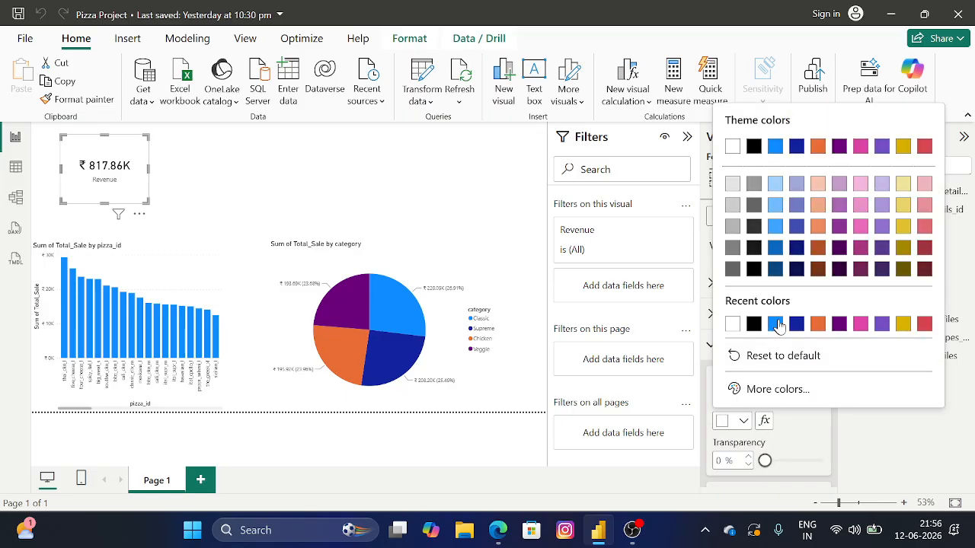
{"action": "left_click", "coordinate": [796, 329]}
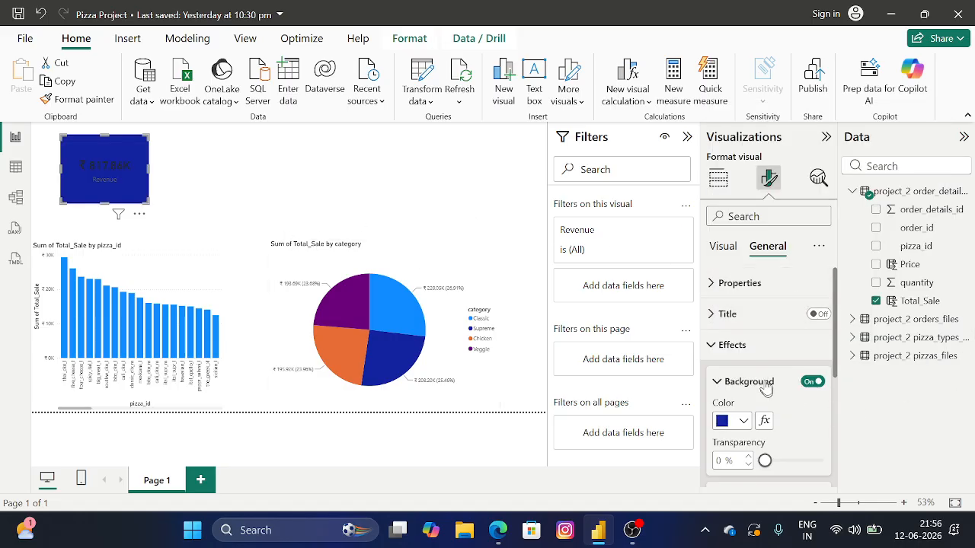
Enable a dark blue visual border on the Revenue card with 10 px rounded corners
{"action": "scroll", "coordinate": [784, 426], "scroll_direction": "down", "scroll_amount": 3}
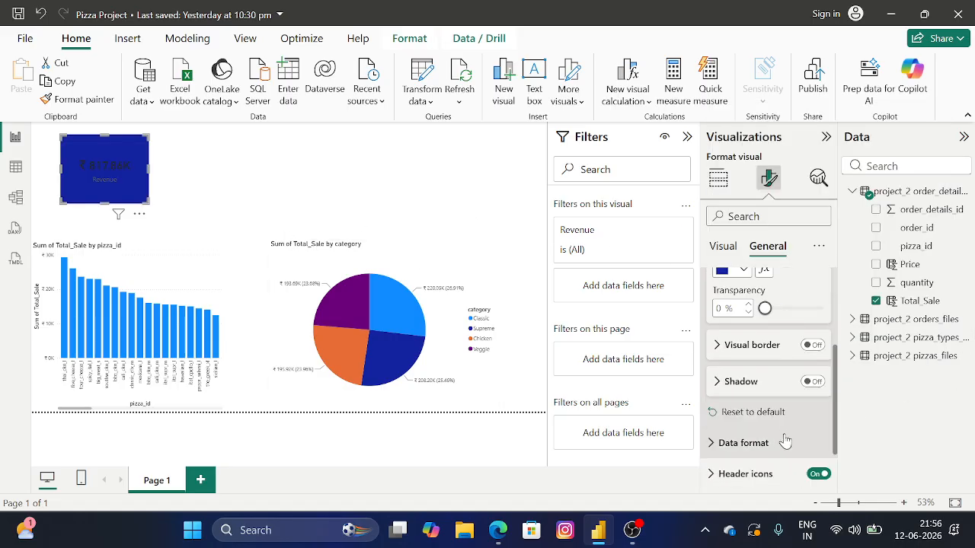
{"action": "left_click", "coordinate": [812, 345]}
{"action": "left_click", "coordinate": [754, 344]}
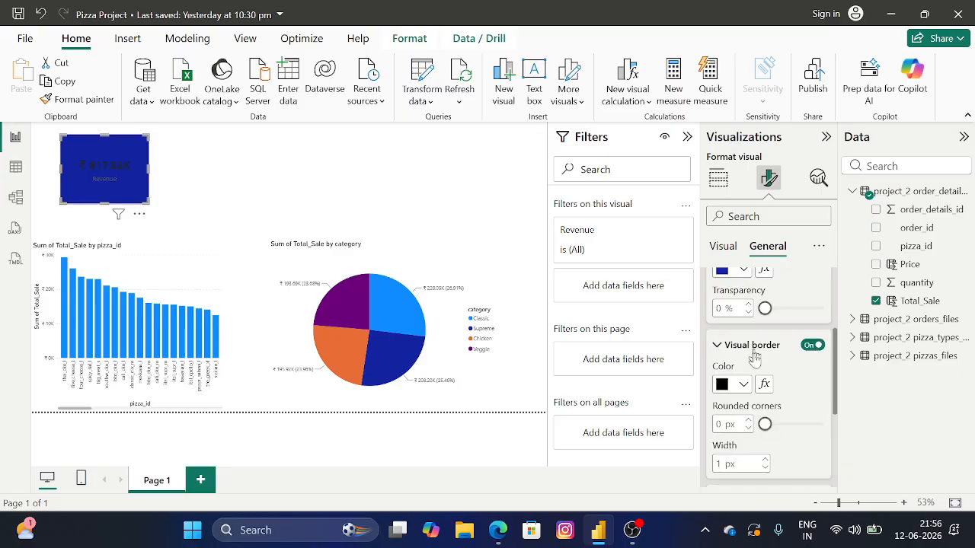
{"action": "left_click", "coordinate": [742, 384]}
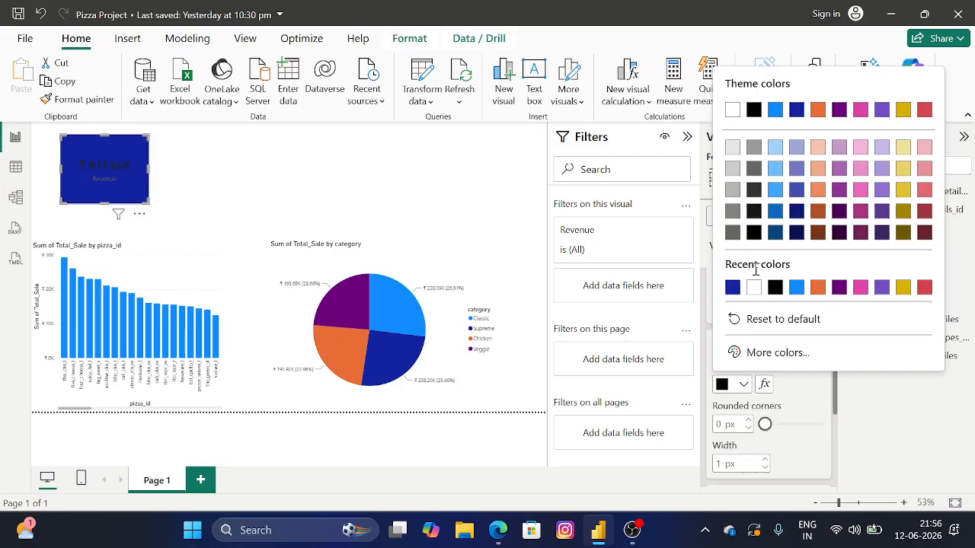
{"action": "left_click", "coordinate": [731, 287]}
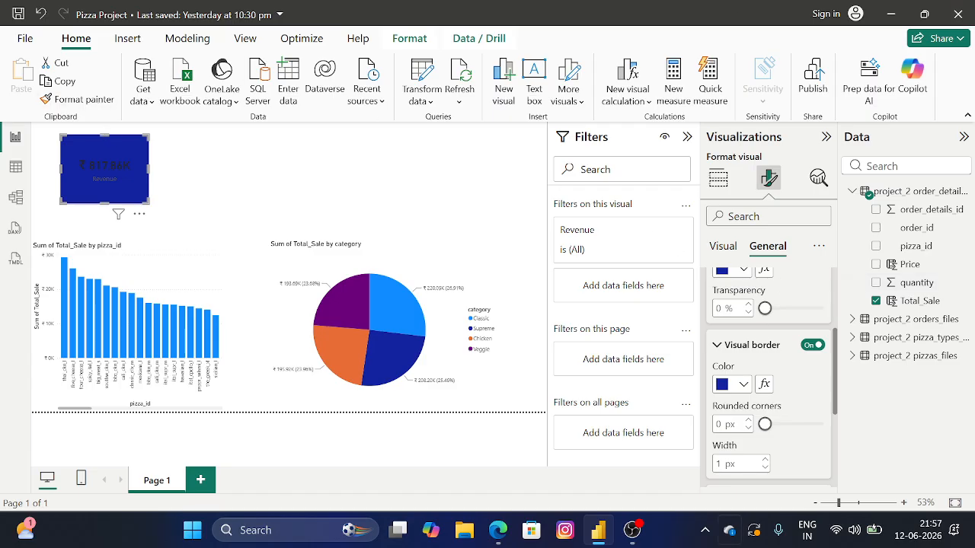
{"action": "left_click_drag", "start_coordinate": [768, 426], "coordinate": [784, 430]}
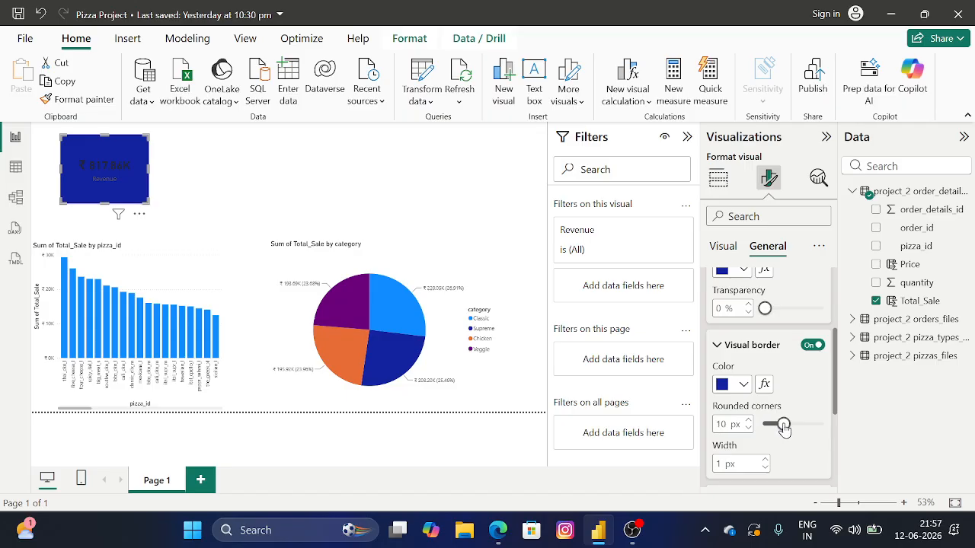
{"action": "left_click", "coordinate": [207, 271]}
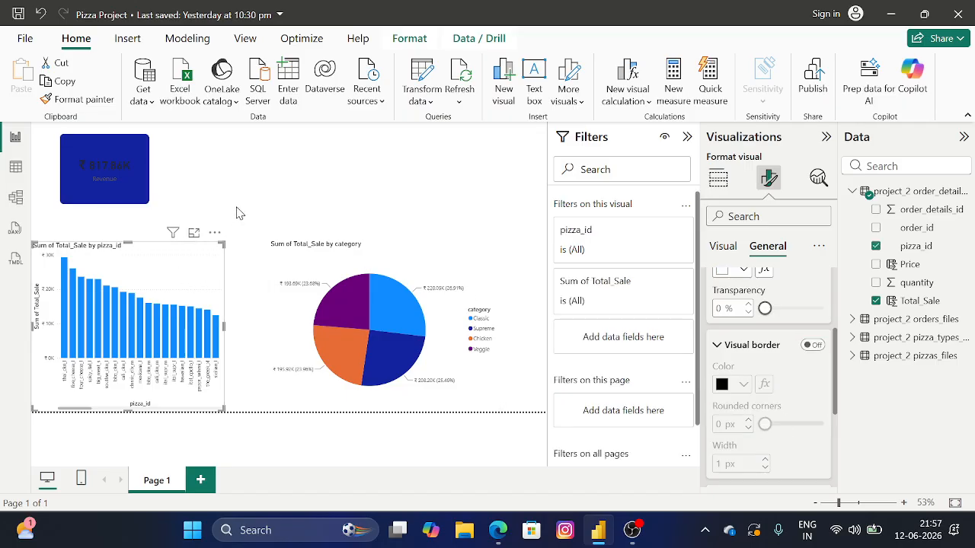
{"action": "left_click", "coordinate": [239, 213]}
{"action": "left_click", "coordinate": [141, 190]}
{"action": "left_click", "coordinate": [195, 179]}
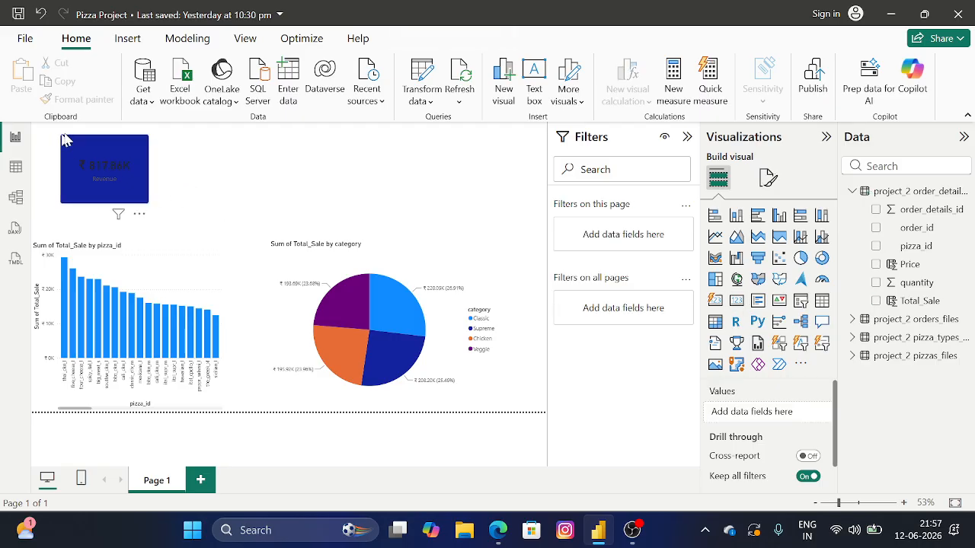
Turn on the Revenue card's shadow and color it dark blue
{"action": "left_click", "coordinate": [129, 196]}
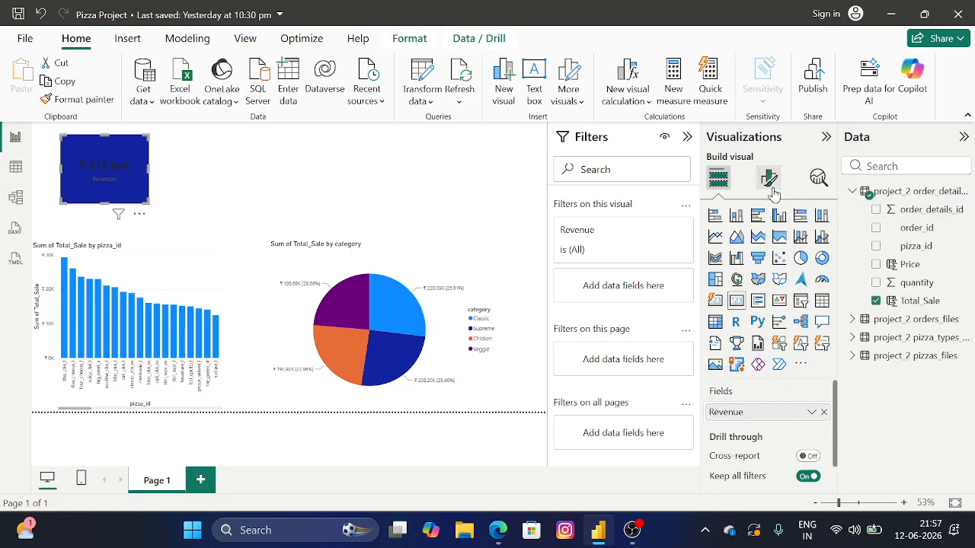
{"action": "left_click", "coordinate": [768, 177]}
{"action": "left_click", "coordinate": [768, 246]}
{"action": "left_click", "coordinate": [769, 345]}
{"action": "scroll", "coordinate": [761, 357], "scroll_direction": "down", "scroll_amount": 3}
{"action": "left_click", "coordinate": [815, 317]}
{"action": "left_click", "coordinate": [758, 324]}
{"action": "left_click", "coordinate": [735, 358]}
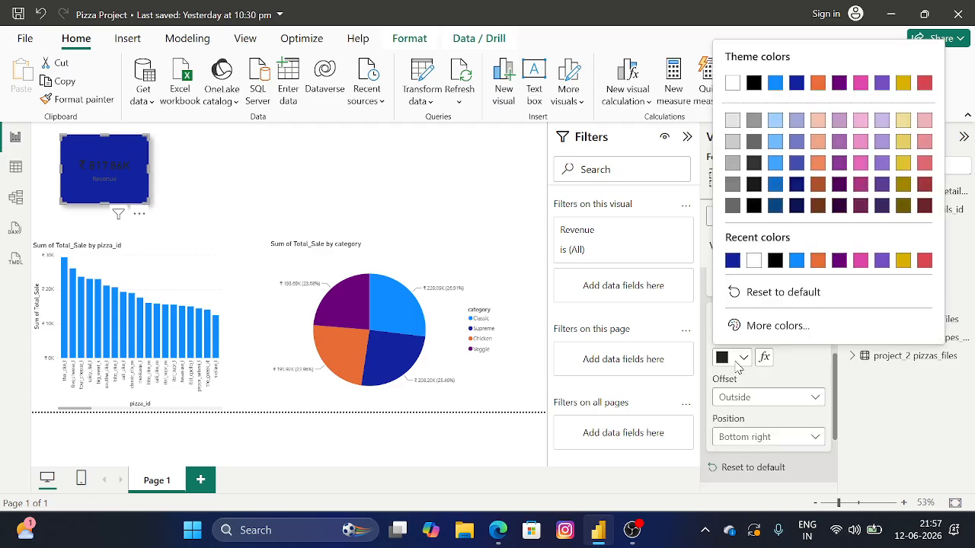
{"action": "left_click", "coordinate": [764, 387]}
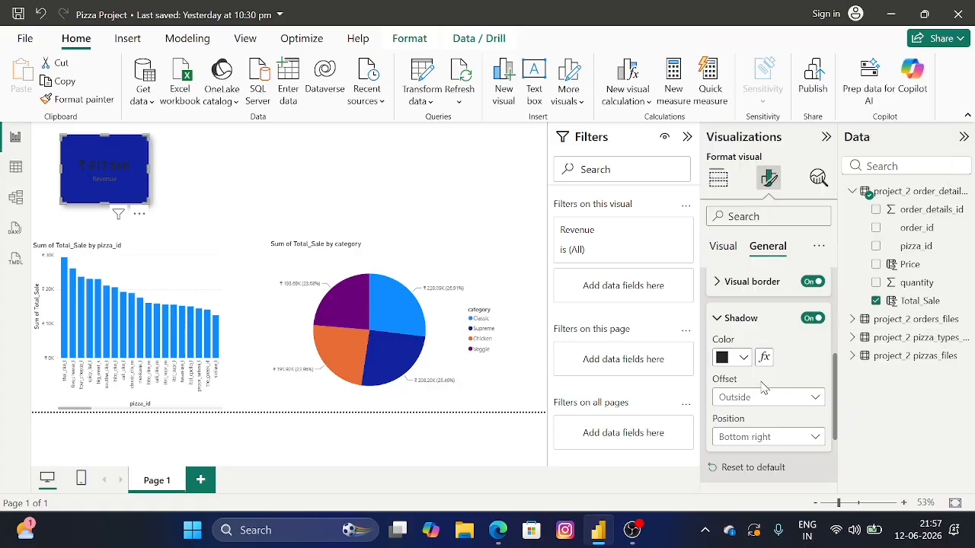
{"action": "left_click", "coordinate": [743, 357]}
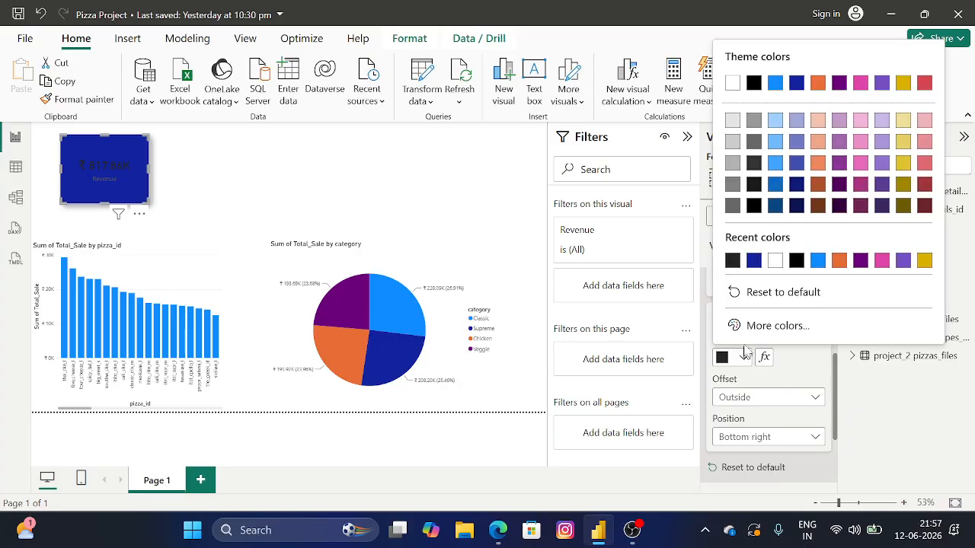
{"action": "left_click", "coordinate": [752, 263]}
{"action": "left_click", "coordinate": [319, 173]}
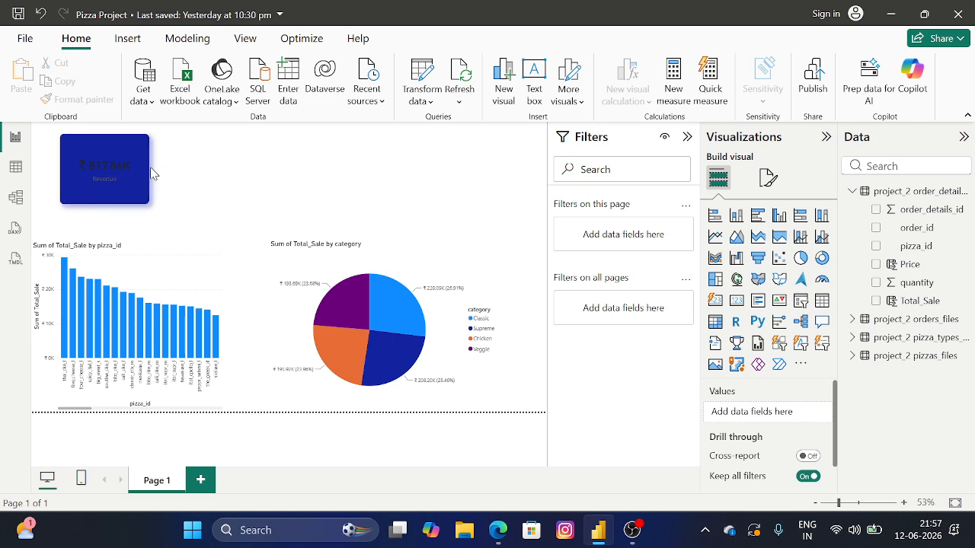
Try the Inside offset for the Revenue card's shadow, and restore the Outside offset with the Bottom right position
{"action": "left_click", "coordinate": [84, 202]}
{"action": "left_click", "coordinate": [767, 177]}
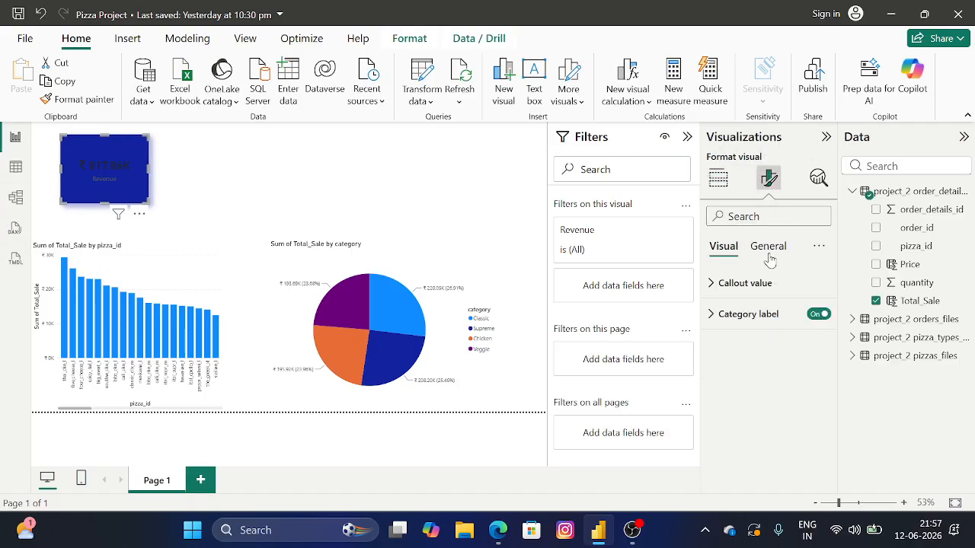
{"action": "left_click", "coordinate": [768, 248]}
{"action": "left_click", "coordinate": [765, 344]}
{"action": "scroll", "coordinate": [760, 387], "scroll_direction": "down", "scroll_amount": 3}
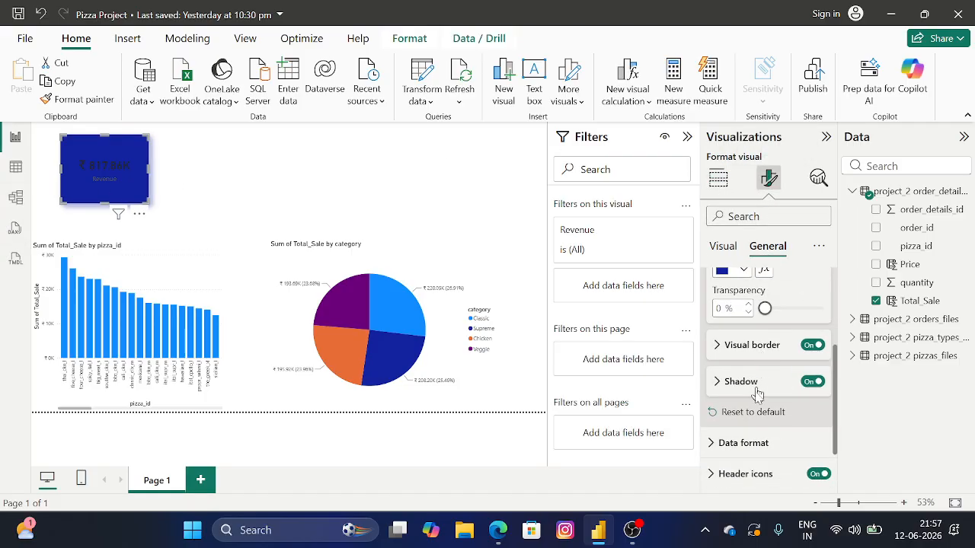
{"action": "left_click", "coordinate": [748, 391]}
{"action": "scroll", "coordinate": [748, 396], "scroll_direction": "down", "scroll_amount": 2}
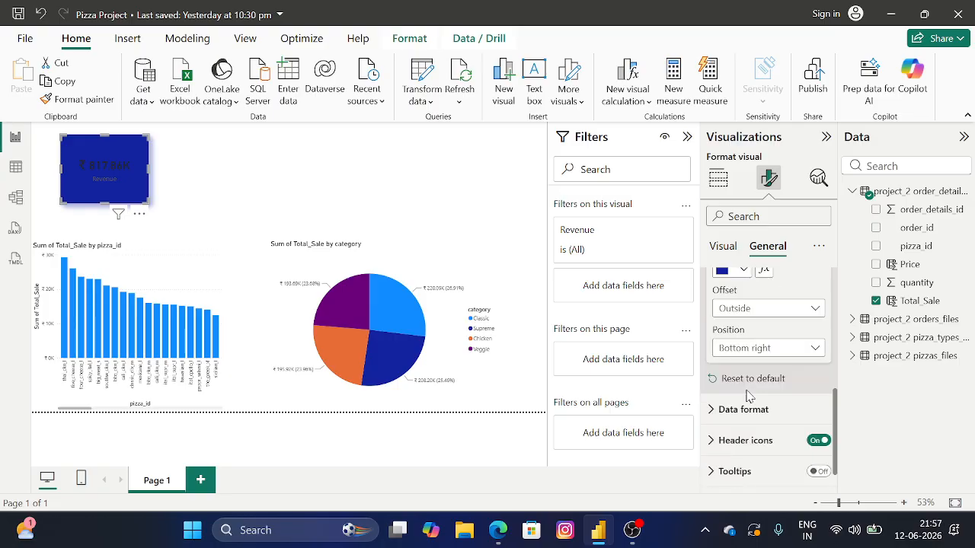
{"action": "left_click", "coordinate": [745, 309]}
{"action": "left_click", "coordinate": [735, 344]}
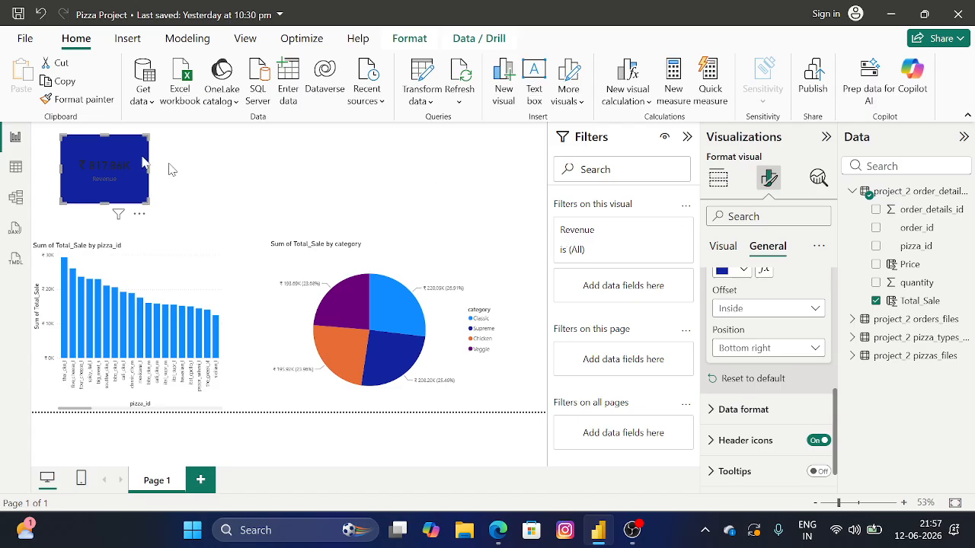
{"action": "left_click", "coordinate": [737, 310]}
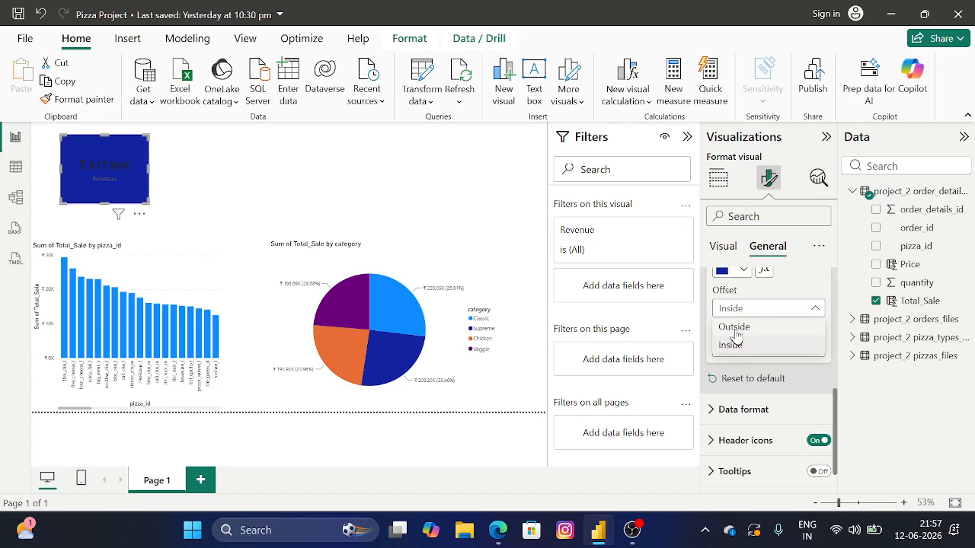
{"action": "left_click", "coordinate": [734, 327]}
{"action": "left_click", "coordinate": [754, 355]}
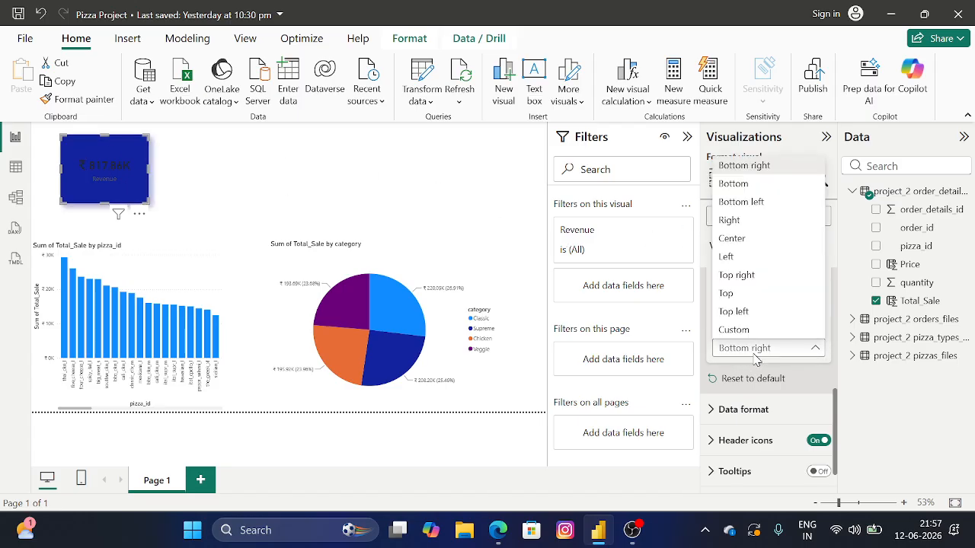
{"action": "left_click", "coordinate": [766, 166]}
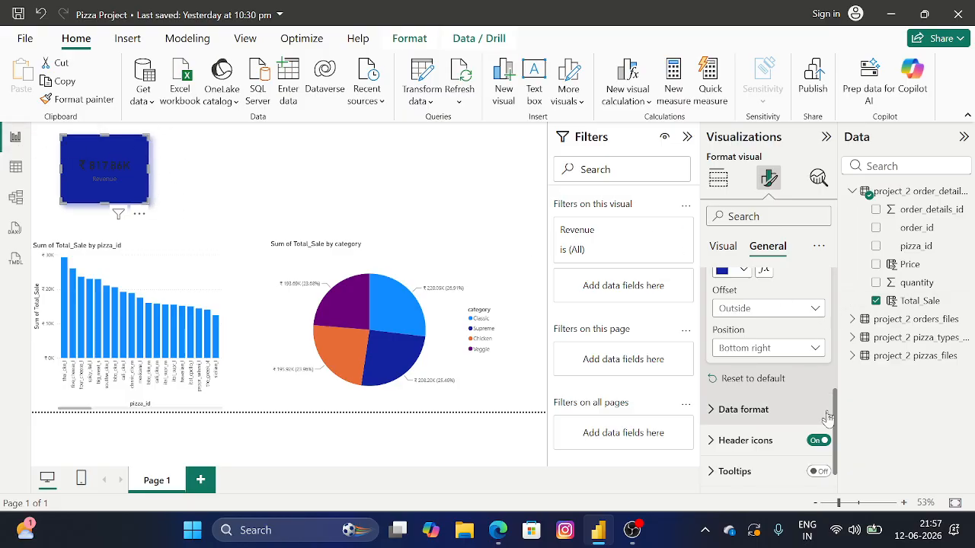
Format the Revenue card's callout value as bold white text at font size 32
{"action": "scroll", "coordinate": [757, 437], "scroll_direction": "down", "scroll_amount": 1}
{"action": "scroll", "coordinate": [757, 437], "scroll_direction": "up", "scroll_amount": 5}
{"action": "scroll", "coordinate": [757, 434], "scroll_direction": "up", "scroll_amount": 1}
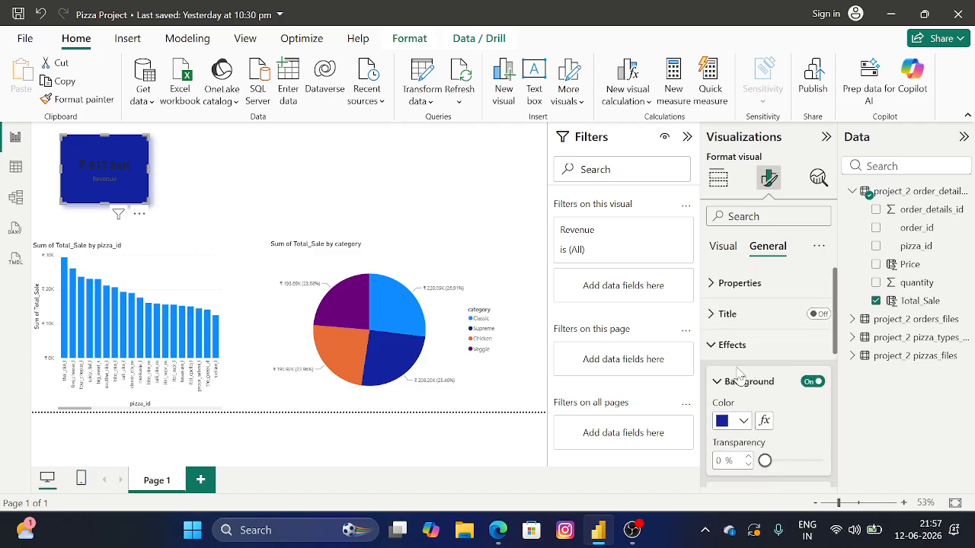
{"action": "left_click", "coordinate": [731, 344]}
{"action": "left_click", "coordinate": [721, 246]}
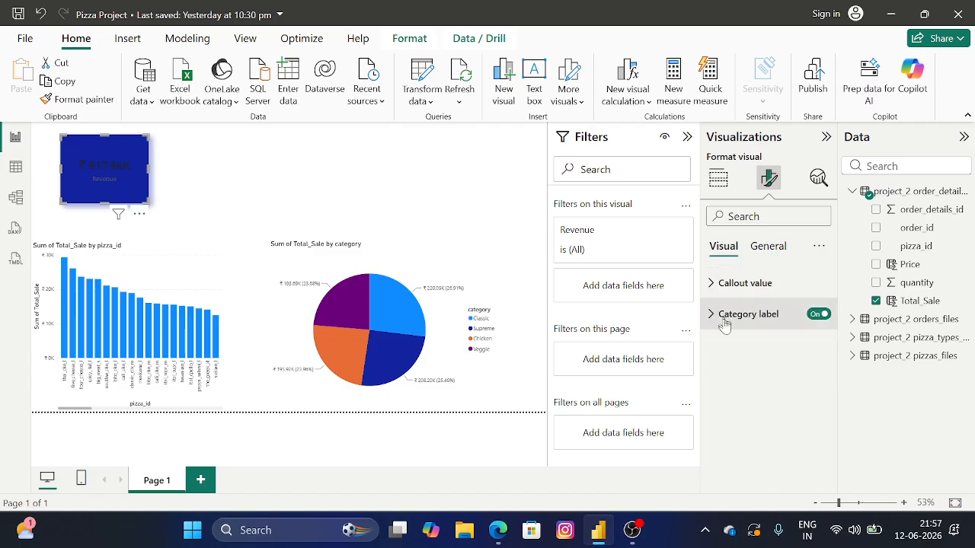
{"action": "left_click", "coordinate": [722, 283]}
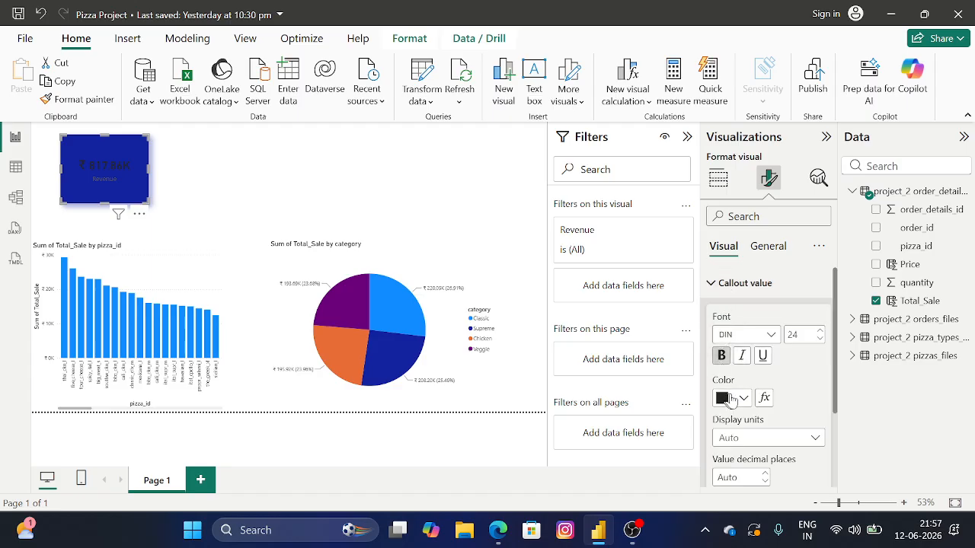
{"action": "left_click", "coordinate": [730, 399]}
{"action": "left_click", "coordinate": [732, 125]}
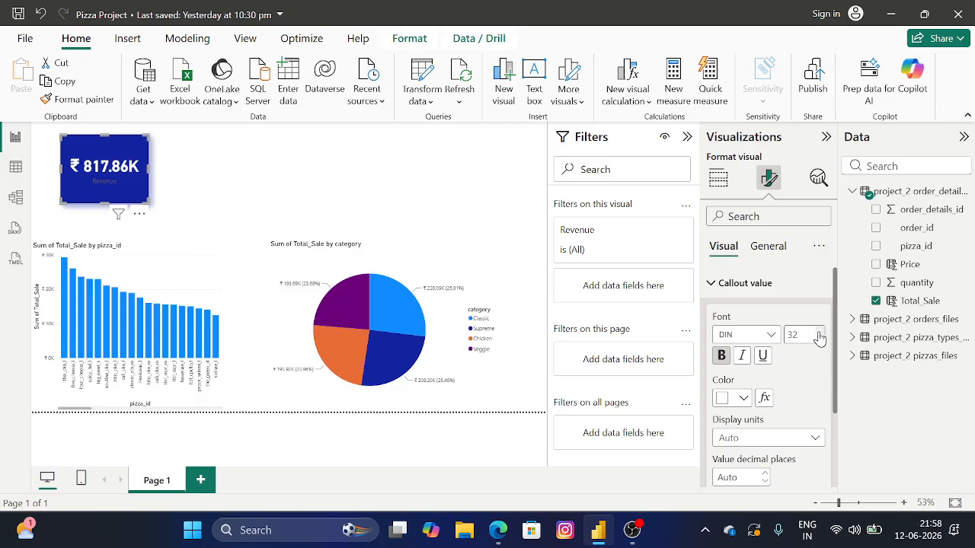
{"action": "left_click", "coordinate": [723, 282]}
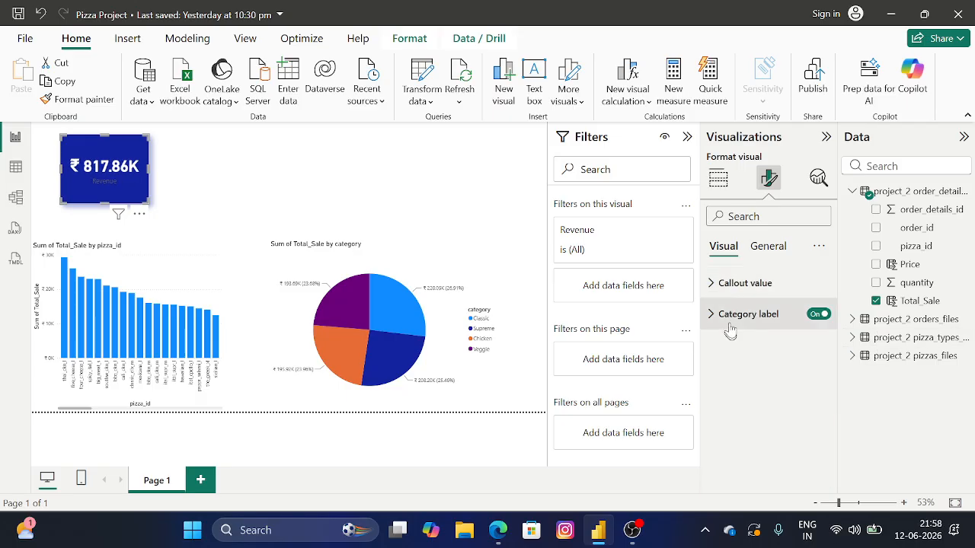
Format the Revenue card's category label as bold white text at font size 25
{"action": "left_click", "coordinate": [728, 315]}
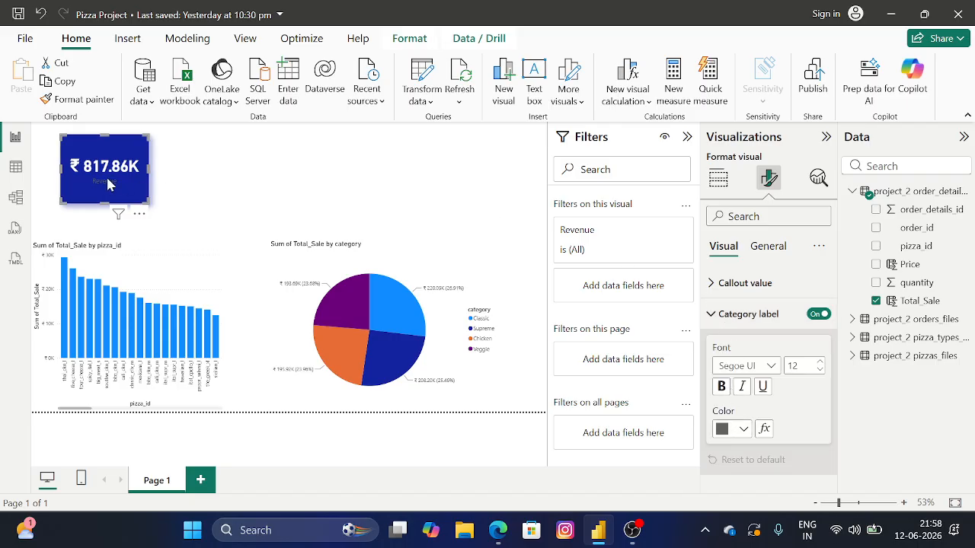
{"action": "left_click", "coordinate": [743, 428]}
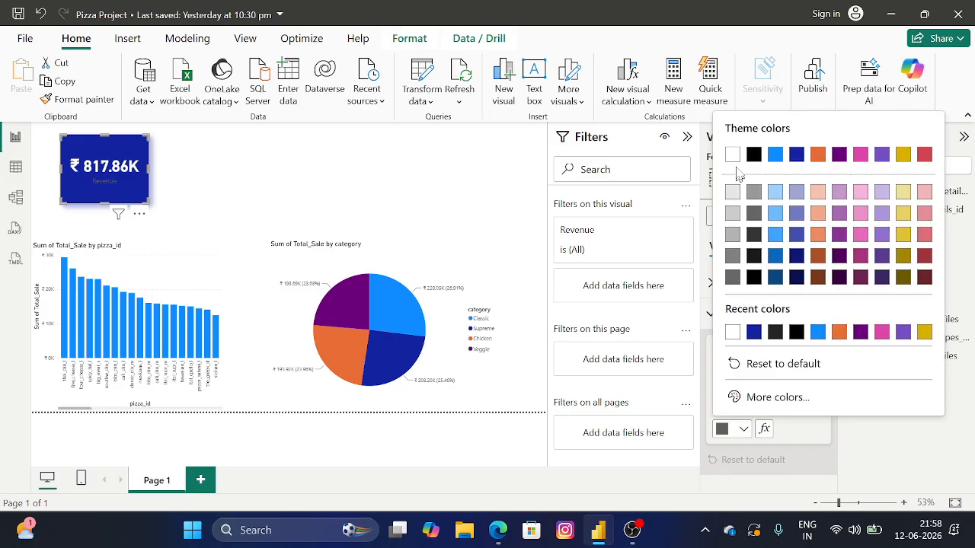
{"action": "left_click", "coordinate": [732, 155]}
{"action": "left_click", "coordinate": [721, 386]}
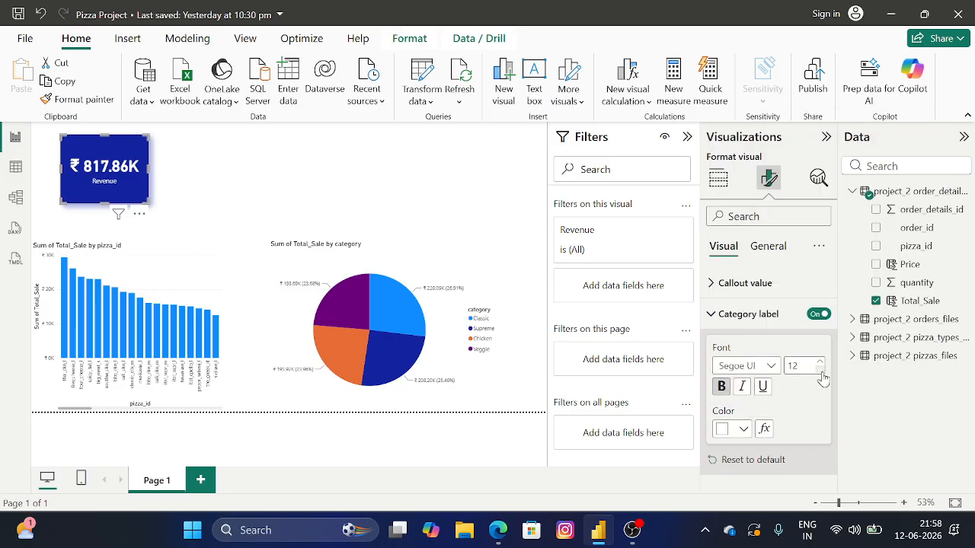
{"action": "left_click", "coordinate": [821, 362]}
{"action": "double_click", "coordinate": [807, 365]}
{"action": "type", "text": "30"}
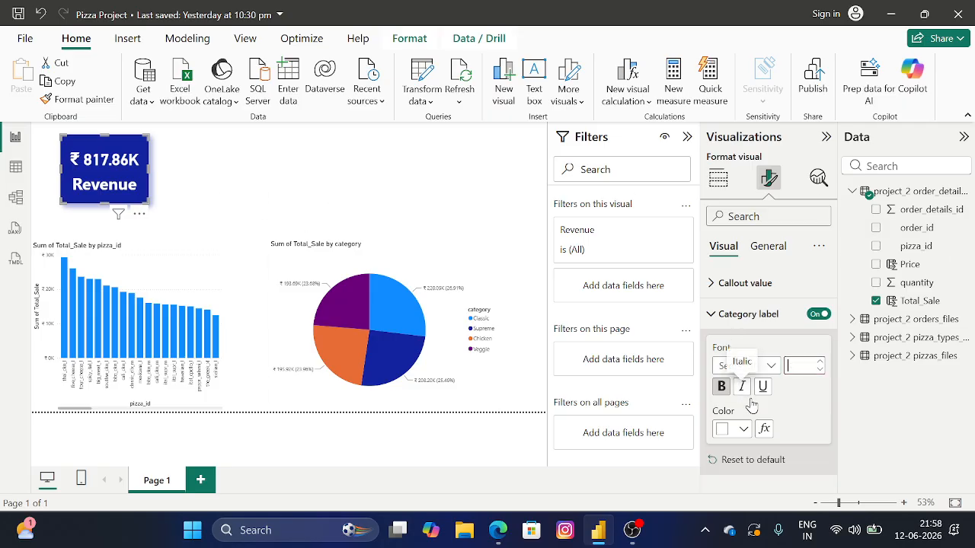
{"action": "type", "text": "25"}
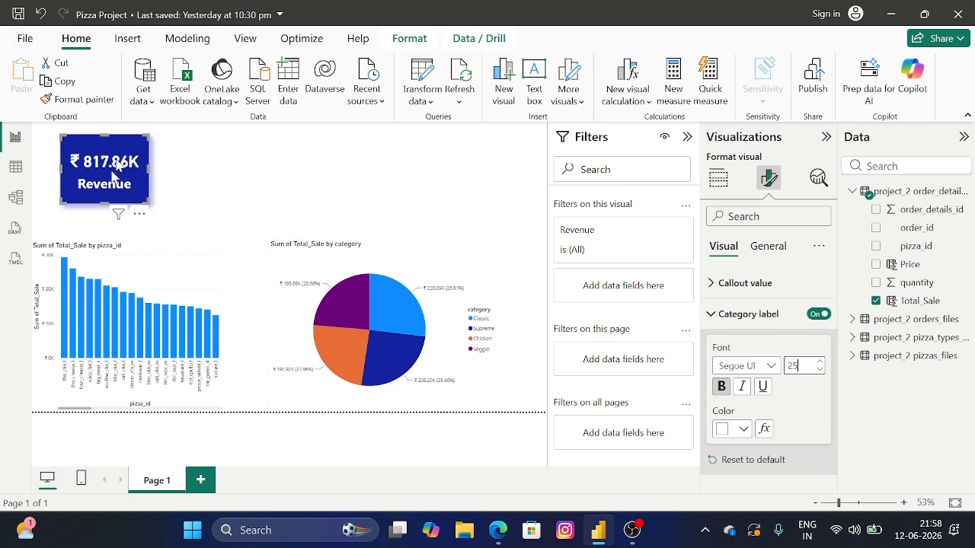
Widen the Revenue card slightly and move it to the upper-left corner of the page
{"action": "left_click_drag", "start_coordinate": [147, 203], "coordinate": [161, 203]}
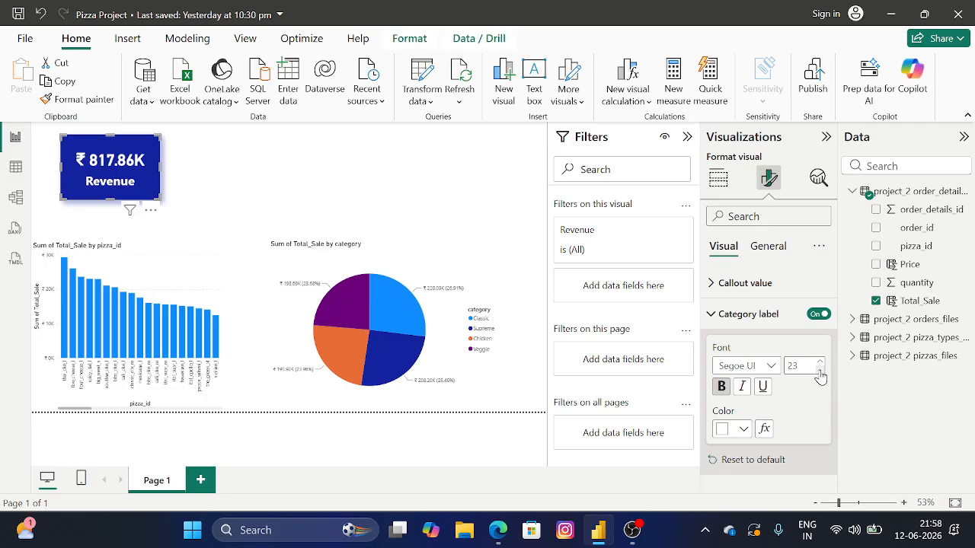
{"action": "left_click_drag", "start_coordinate": [140, 189], "coordinate": [117, 178]}
{"action": "left_click", "coordinate": [285, 173]}
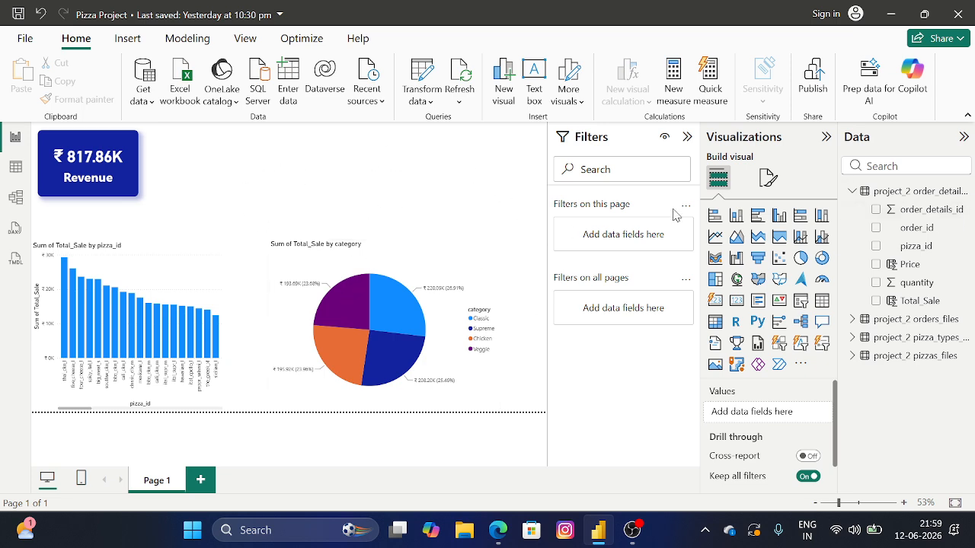
Try the 4:3, Letter, Tooltip and Custom canvas types for the page, and restore the 16:9 type
{"action": "left_click", "coordinate": [766, 175]}
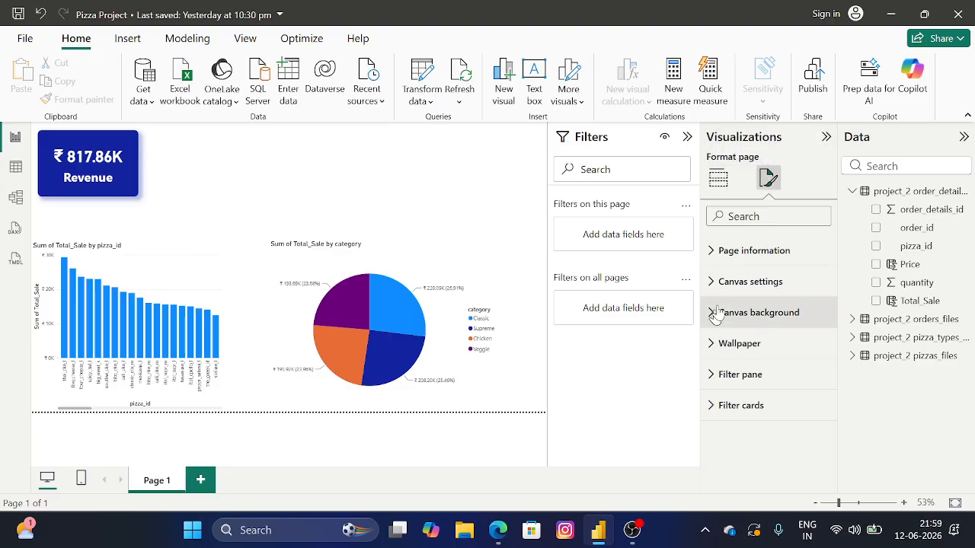
{"action": "left_click", "coordinate": [730, 281]}
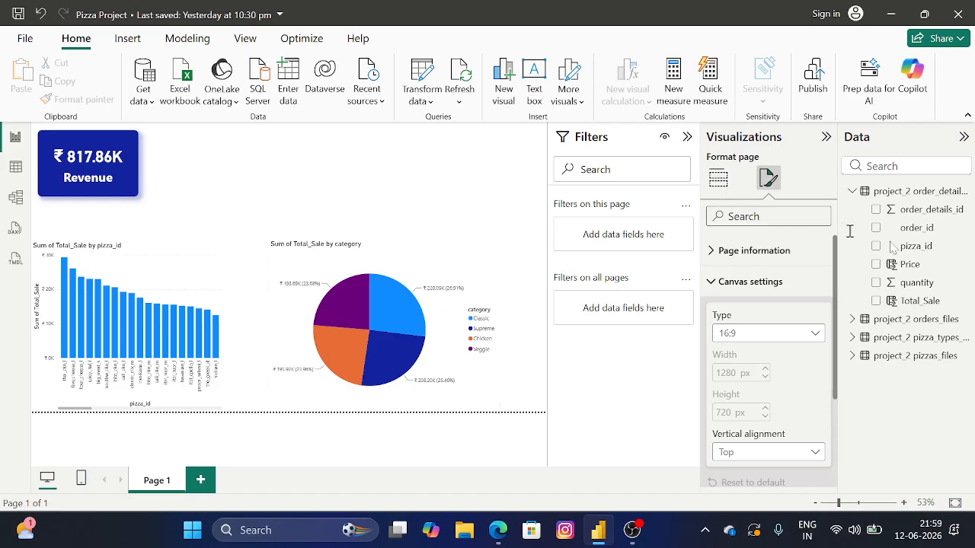
{"action": "left_click", "coordinate": [793, 333]}
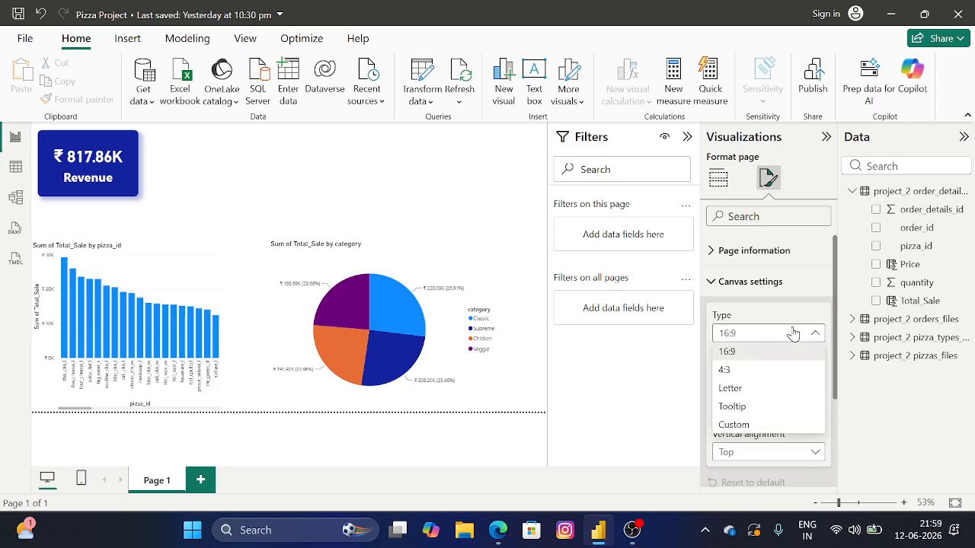
{"action": "left_click", "coordinate": [726, 370]}
{"action": "left_click", "coordinate": [747, 337]}
{"action": "left_click", "coordinate": [734, 390]}
{"action": "left_click", "coordinate": [738, 336]}
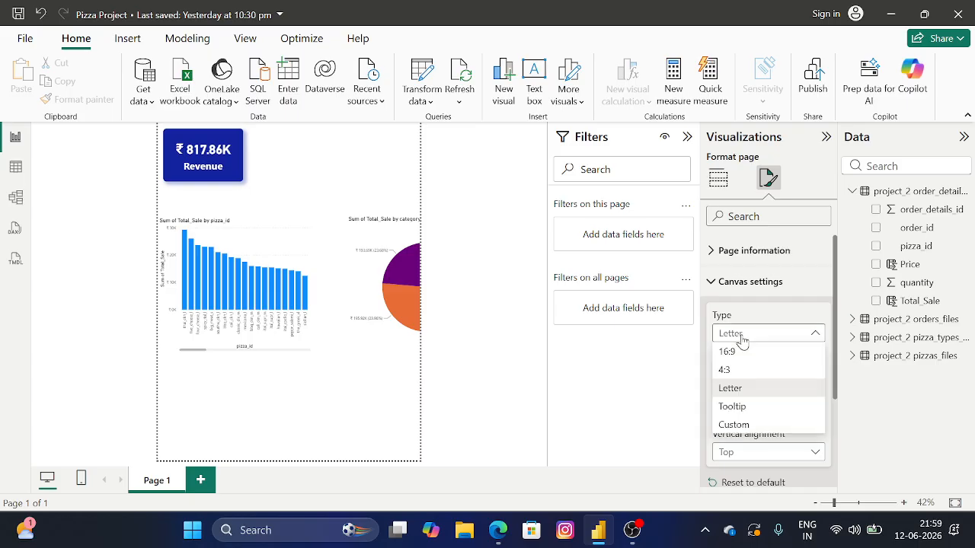
{"action": "left_click", "coordinate": [724, 404]}
{"action": "left_click", "coordinate": [739, 338]}
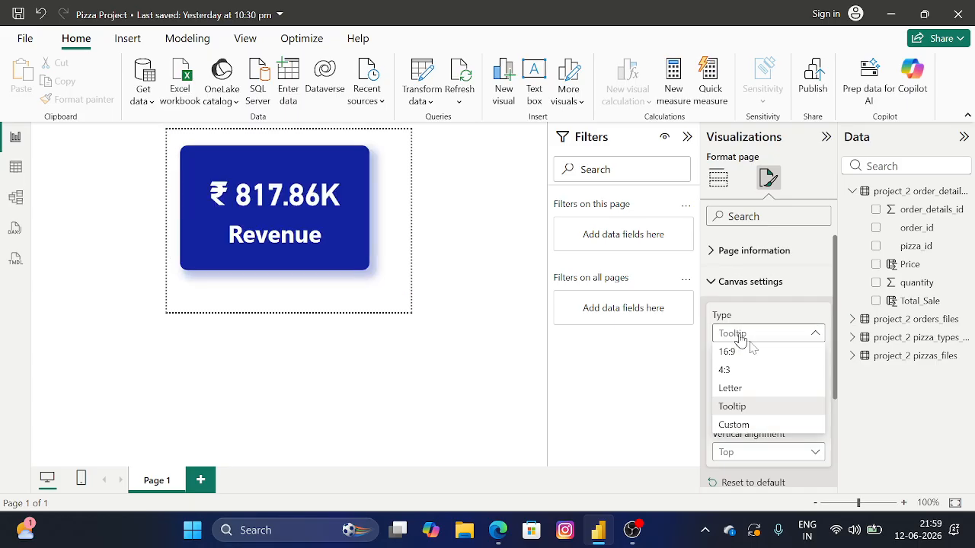
{"action": "left_click", "coordinate": [726, 424]}
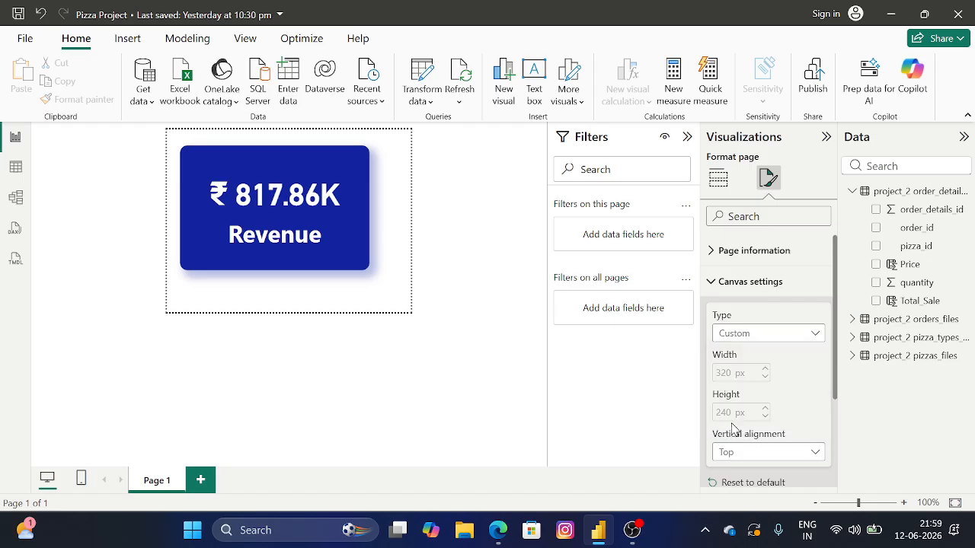
{"action": "left_click", "coordinate": [729, 337]}
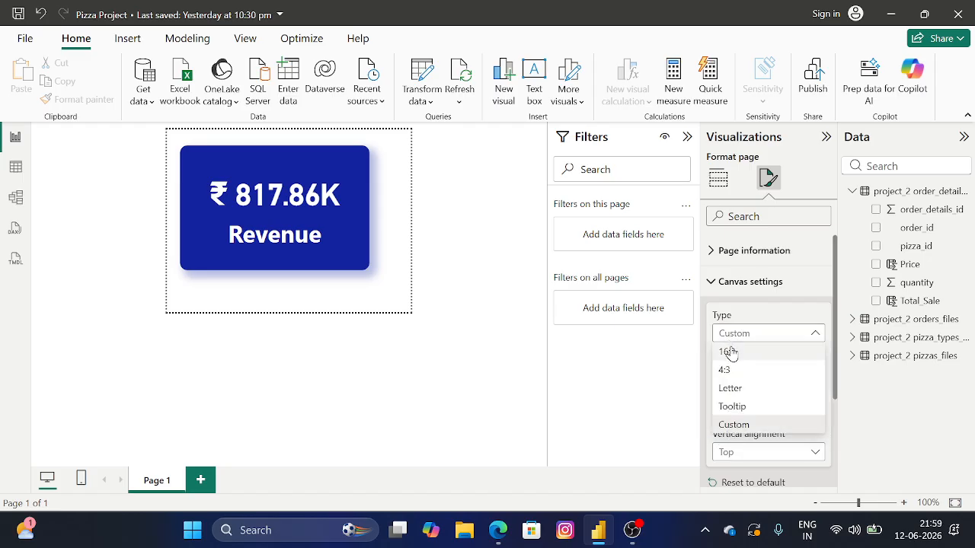
{"action": "left_click", "coordinate": [728, 351]}
Switch the page's canvas type to Custom and set its width to 4800 px
{"action": "left_click", "coordinate": [743, 337]}
{"action": "left_click", "coordinate": [731, 425]}
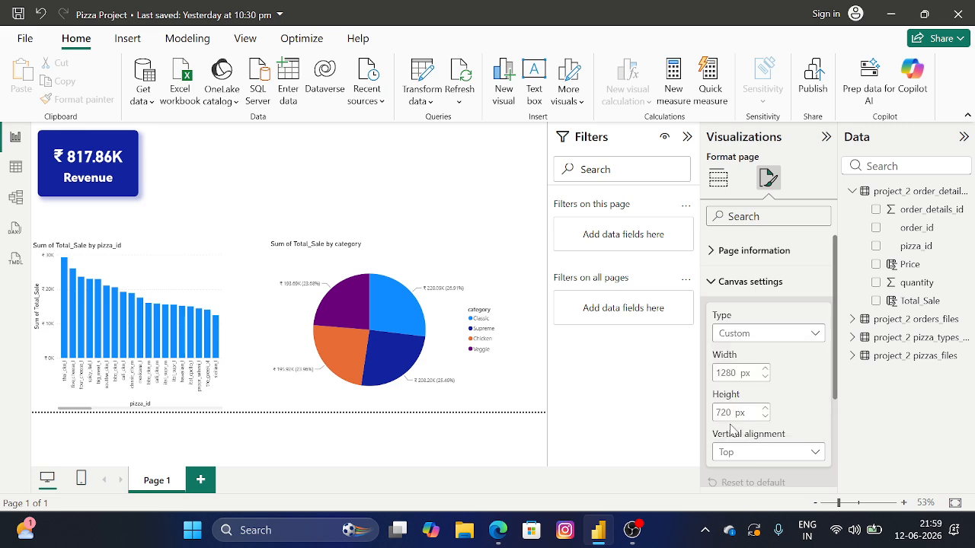
{"action": "double_click", "coordinate": [733, 372]}
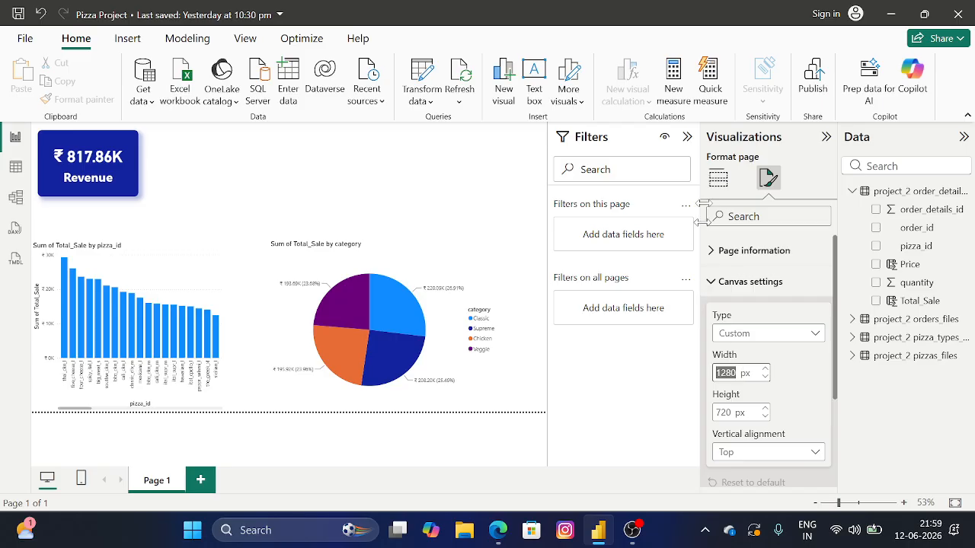
{"action": "key", "text": "BackSpace"}
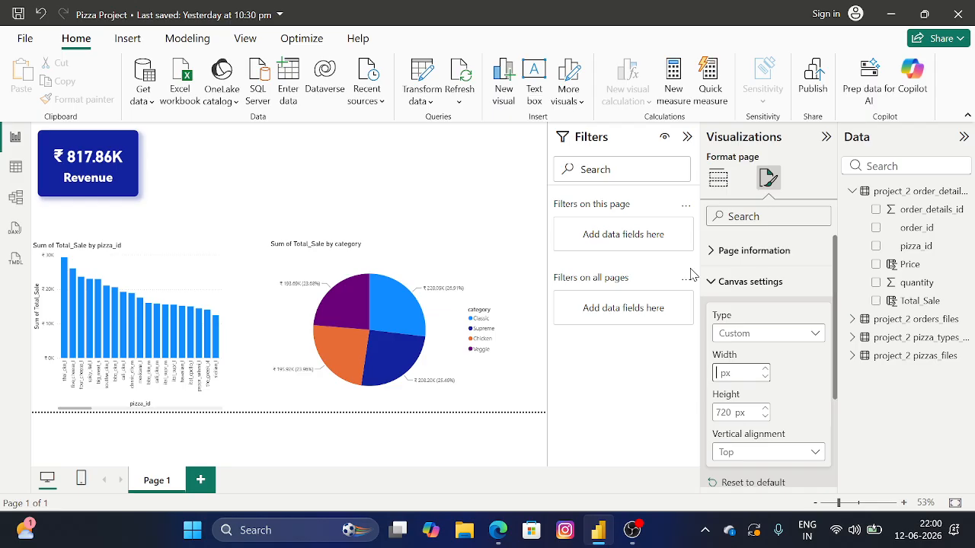
{"action": "key", "text": "Return"}
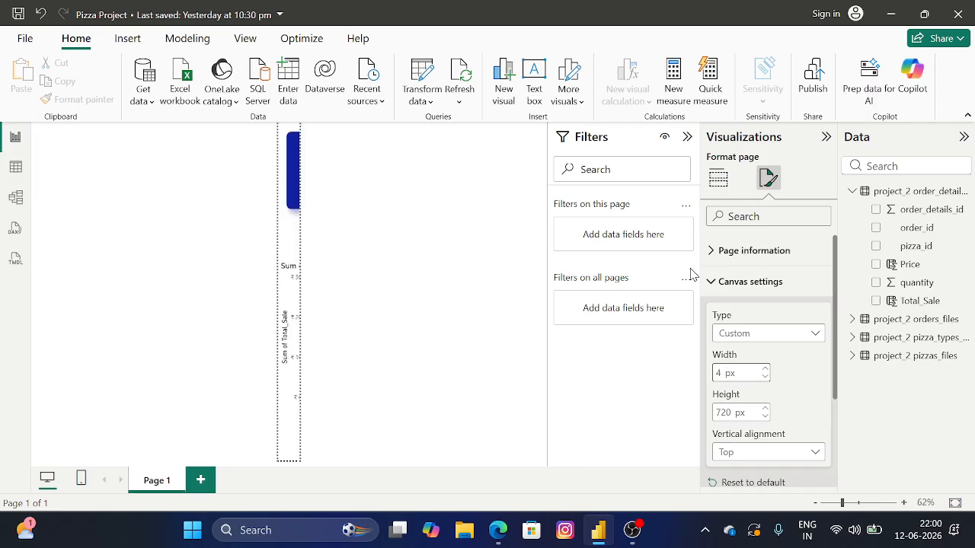
{"action": "type", "text": "800"}
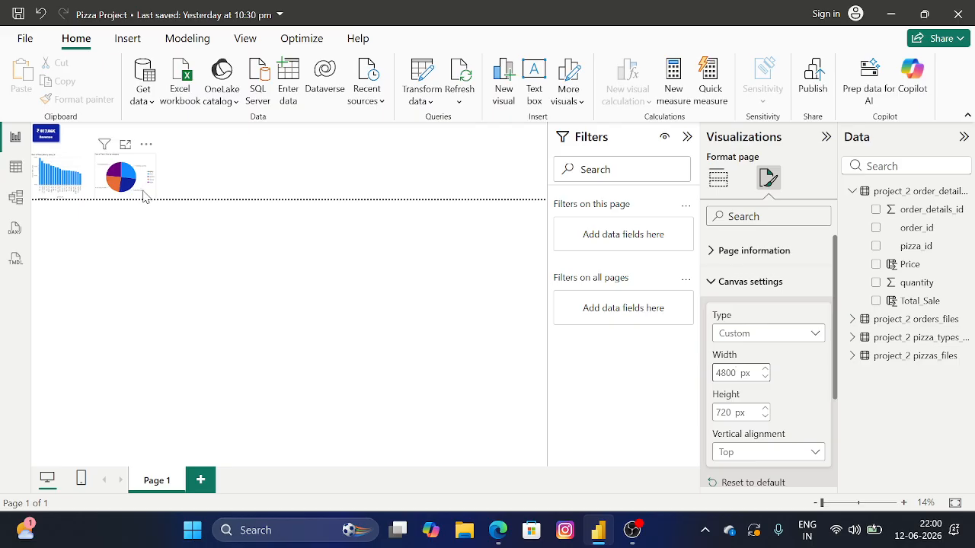
Try a canvas height of 3800 px for the page
{"action": "left_click", "coordinate": [733, 413]}
{"action": "key", "text": "BackSpace"}
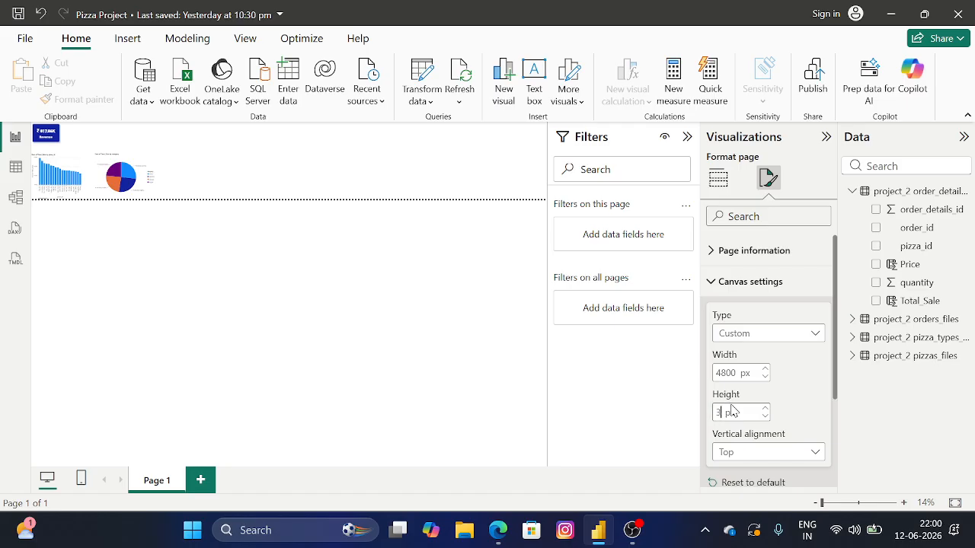
{"action": "type", "text": "5"}
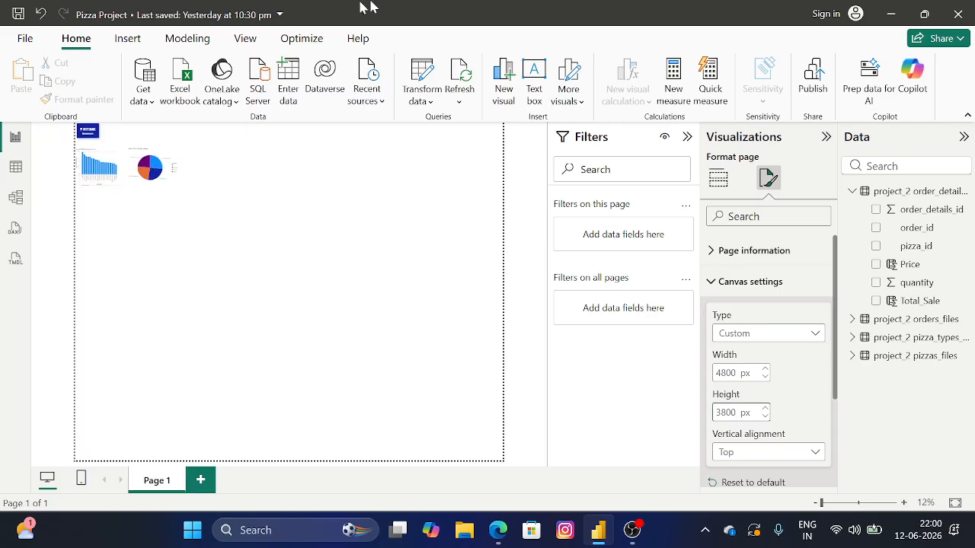
Move the column chart down to the lower part of the page and collapse the Filters pane
{"action": "left_click", "coordinate": [162, 185]}
{"action": "left_click_drag", "start_coordinate": [97, 189], "coordinate": [137, 365]}
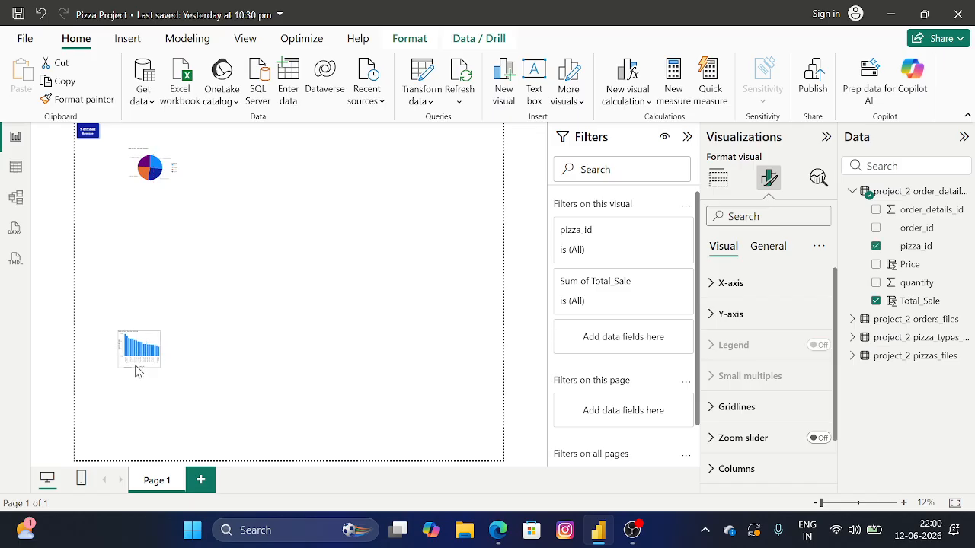
{"action": "left_click", "coordinate": [686, 137]}
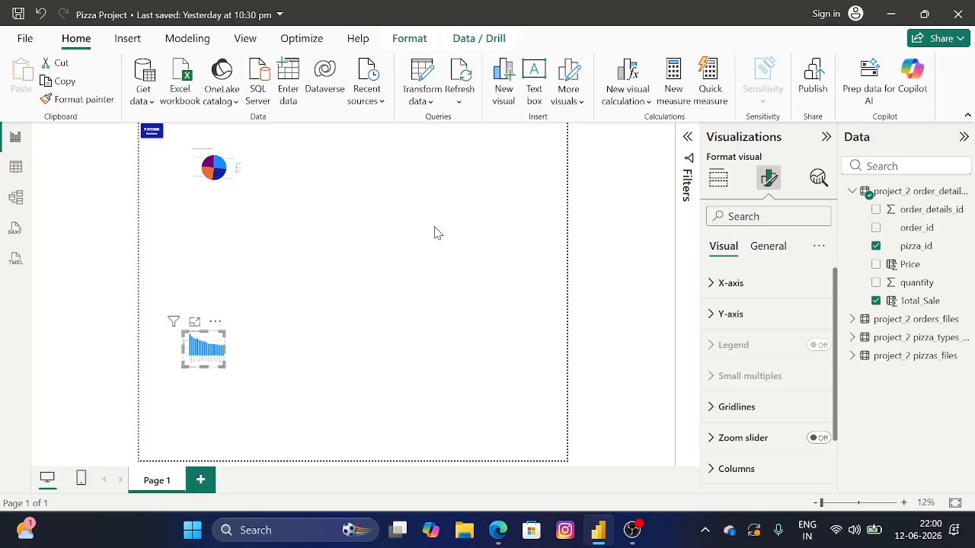
Set the height of the page's custom canvas to 2500 px
{"action": "left_click", "coordinate": [273, 190]}
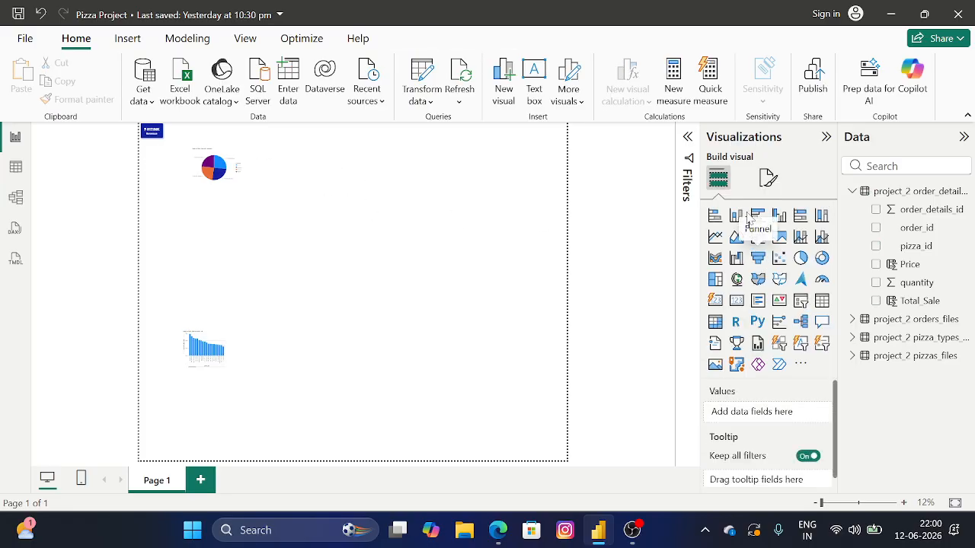
{"action": "left_click", "coordinate": [767, 177]}
{"action": "left_click", "coordinate": [753, 282]}
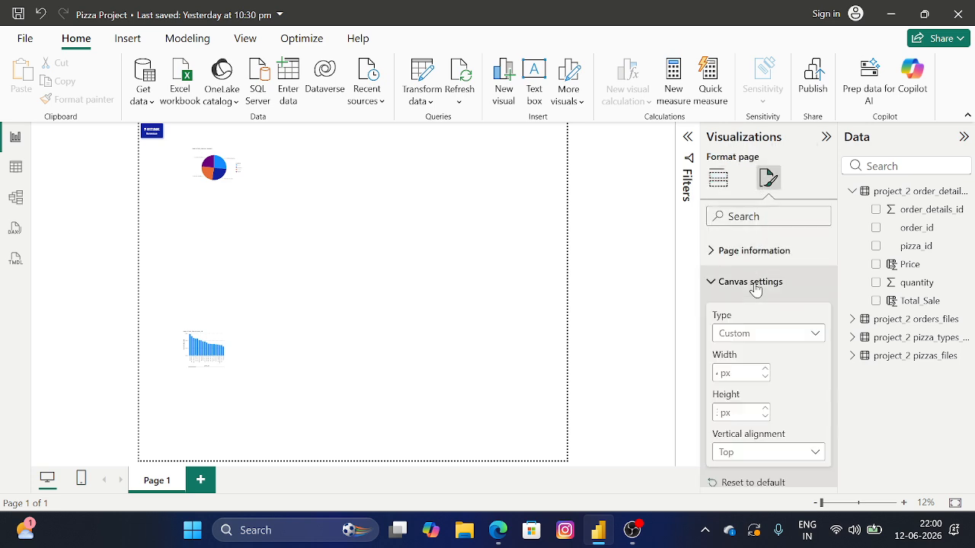
{"action": "left_click", "coordinate": [733, 412]}
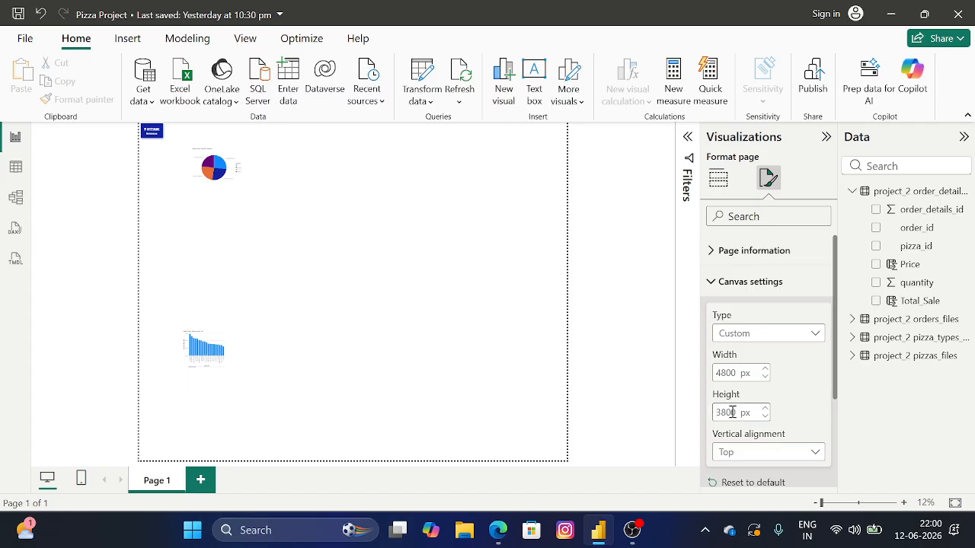
{"action": "key", "text": "BackSpace"}
{"action": "key", "text": "BackSpace"}
{"action": "key", "text": "BackSpace"}
{"action": "type", "text": "250"}
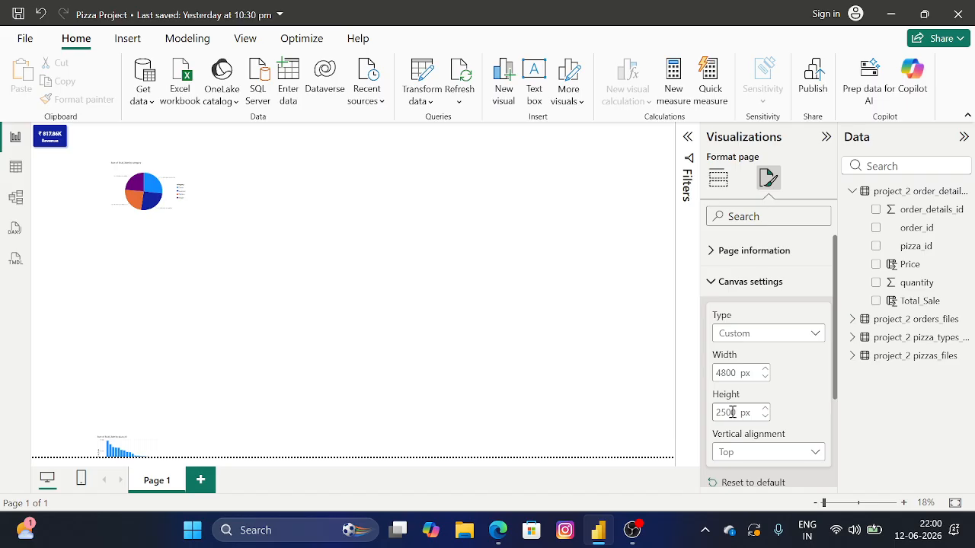
{"action": "type", "text": "0"}
Move the pie chart and the column chart side by side into the lower middle of the page
{"action": "left_click_drag", "start_coordinate": [162, 208], "coordinate": [471, 379]}
{"action": "left_click_drag", "start_coordinate": [130, 448], "coordinate": [303, 357]}
Enlarge the Revenue card and set its callout value to font size 60
{"action": "left_click", "coordinate": [56, 140]}
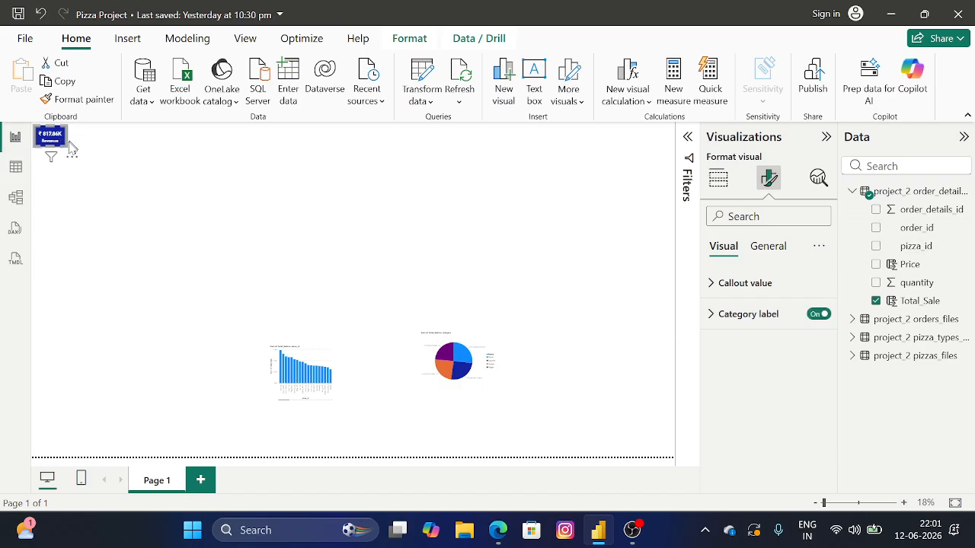
{"action": "left_click_drag", "start_coordinate": [67, 145], "coordinate": [94, 167]}
{"action": "left_click", "coordinate": [745, 283]}
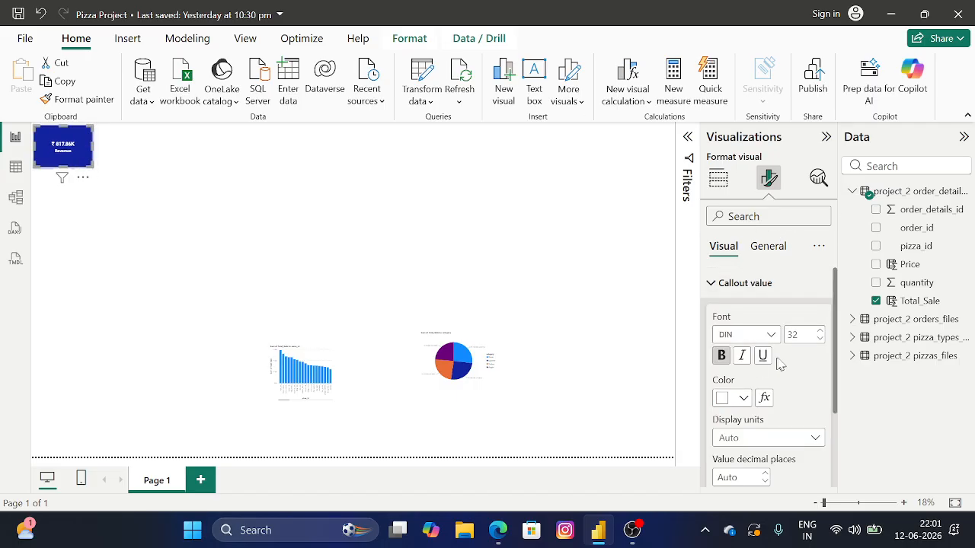
{"action": "double_click", "coordinate": [797, 333]}
{"action": "key", "text": "BackSpace"}
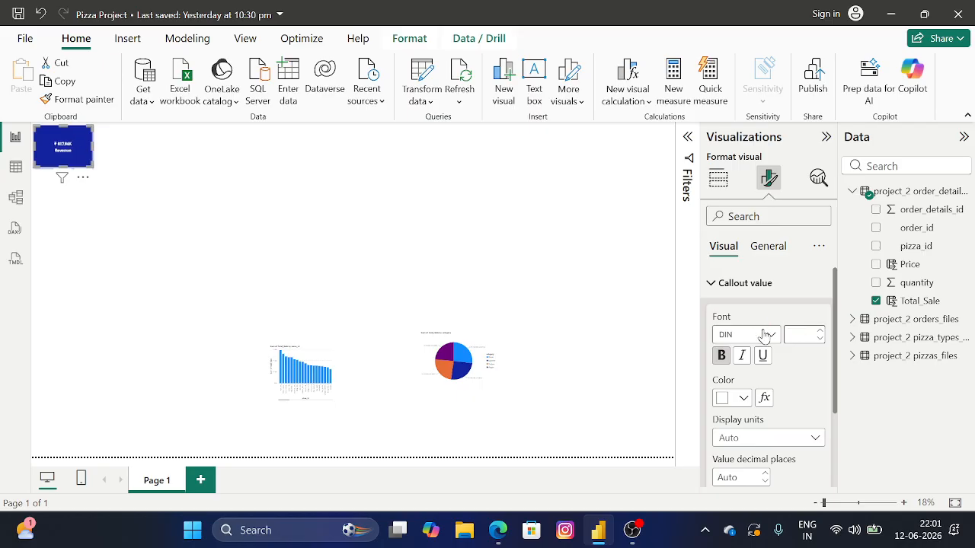
{"action": "type", "text": "52"}
{"action": "key", "text": "BackSpace"}
{"action": "key", "text": "BackSpace"}
{"action": "type", "text": "60"}
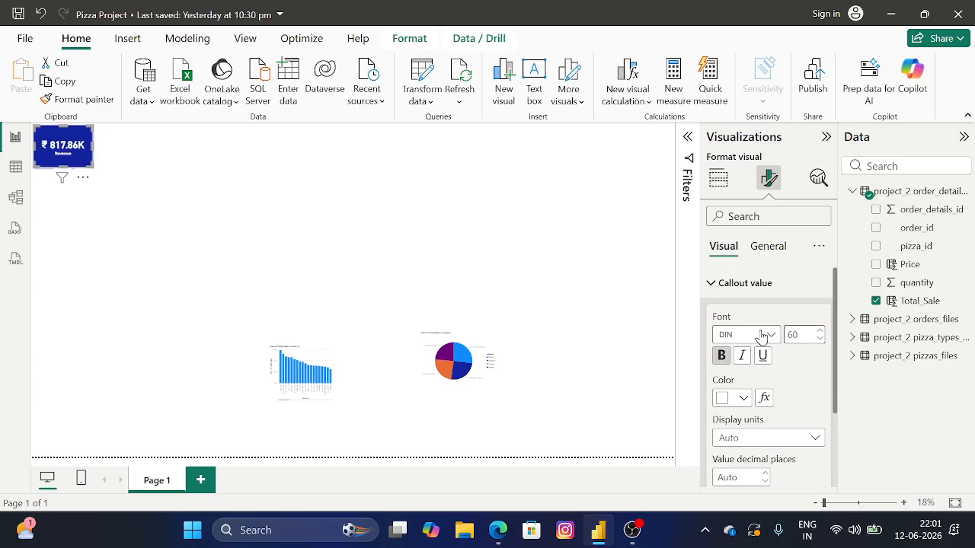
Enlarge the Revenue card further and adjust the font size of its callout value
{"action": "left_click_drag", "start_coordinate": [89, 162], "coordinate": [115, 181]}
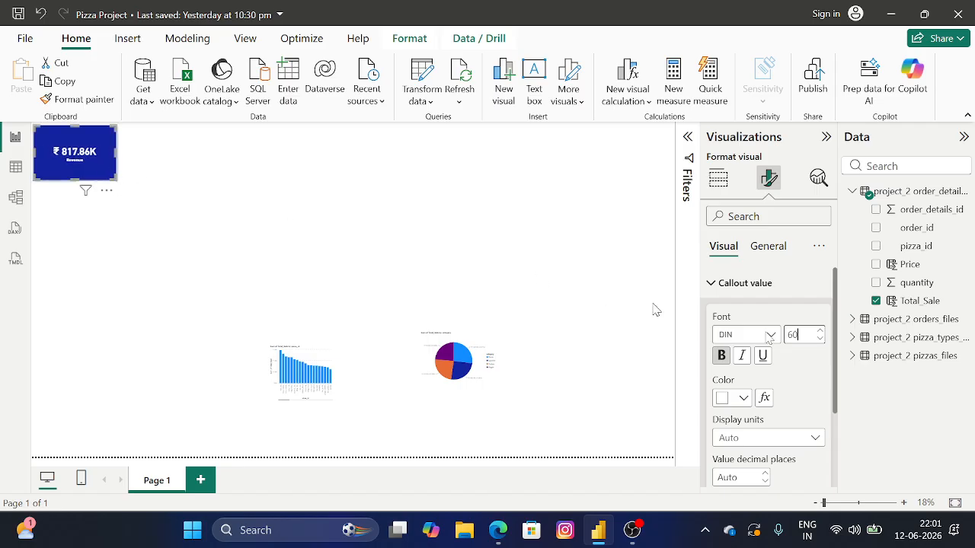
{"action": "left_click", "coordinate": [811, 335]}
{"action": "left_click", "coordinate": [805, 335]}
{"action": "key", "text": "BackSpace"}
{"action": "type", "text": "5"}
Set the Revenue card's category label to font size 50 after trying 42 and 45
{"action": "scroll", "coordinate": [745, 409], "scroll_direction": "down", "scroll_amount": 3}
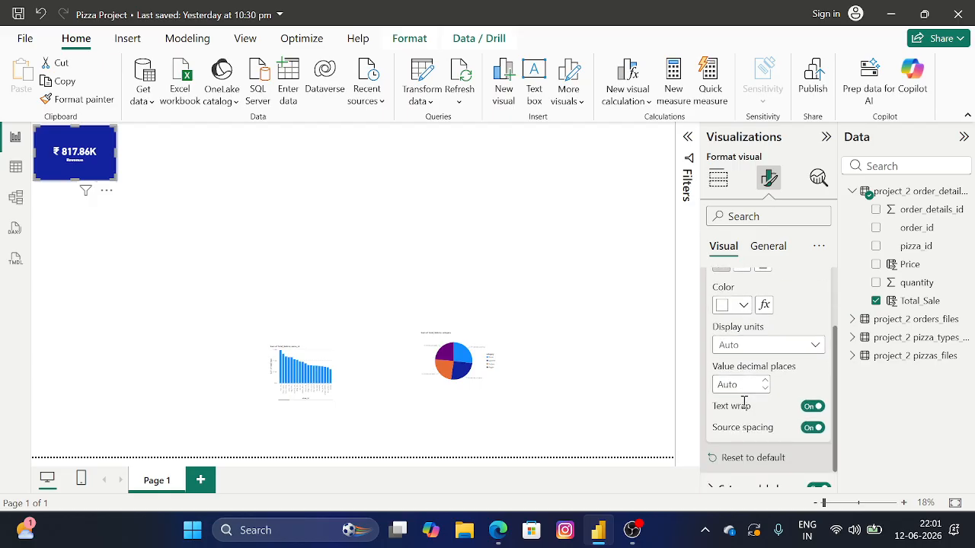
{"action": "scroll", "coordinate": [740, 466], "scroll_direction": "down", "scroll_amount": 2}
{"action": "scroll", "coordinate": [744, 473], "scroll_direction": "down", "scroll_amount": 2}
{"action": "left_click", "coordinate": [796, 379]}
{"action": "key", "text": "BackSpace"}
{"action": "type", "text": "42"}
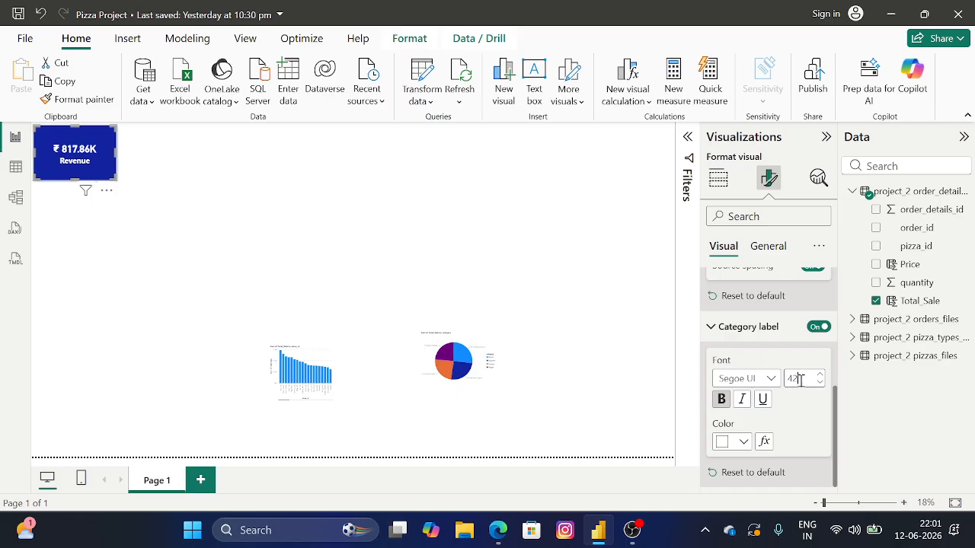
{"action": "left_click_drag", "start_coordinate": [802, 380], "coordinate": [773, 387]}
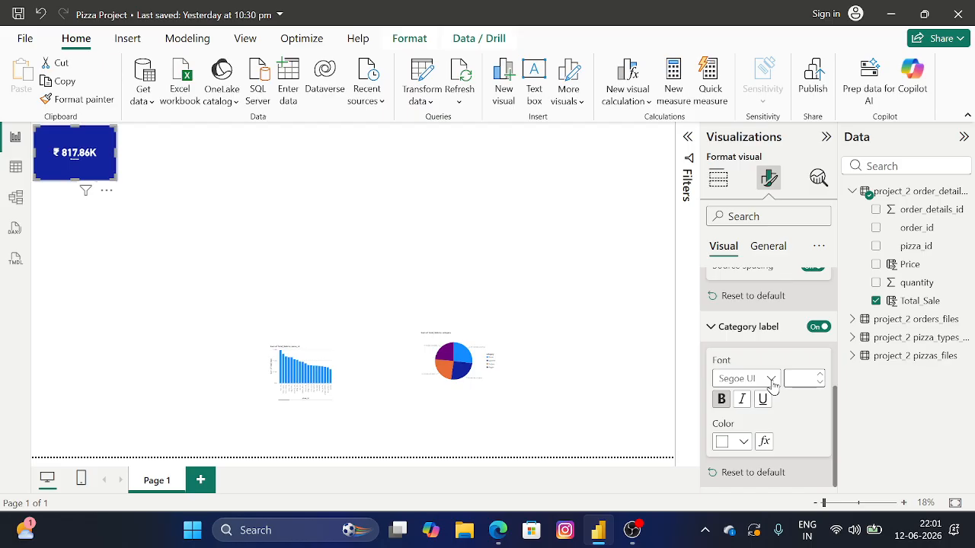
{"action": "type", "text": "45"}
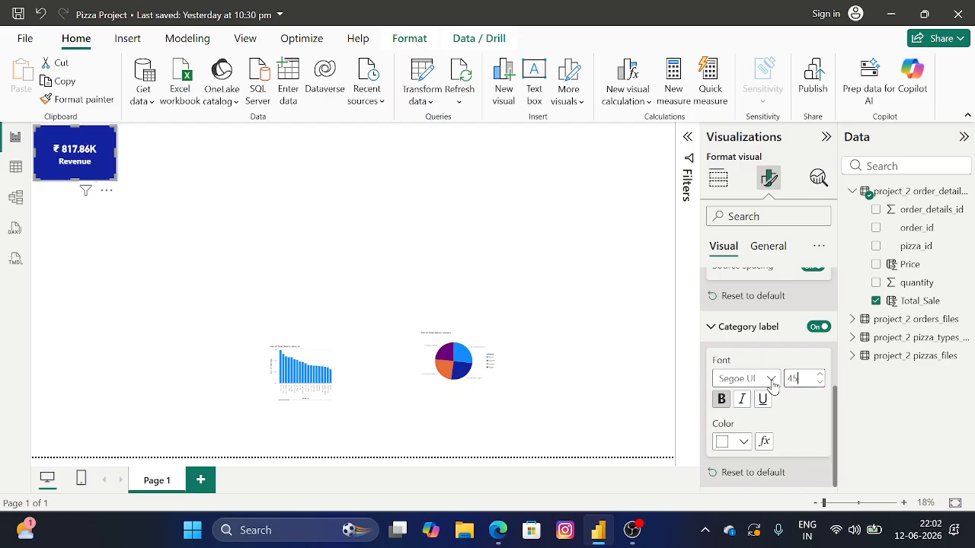
{"action": "key", "text": "BackSpace"}
{"action": "key", "text": "BackSpace"}
{"action": "type", "text": "50"}
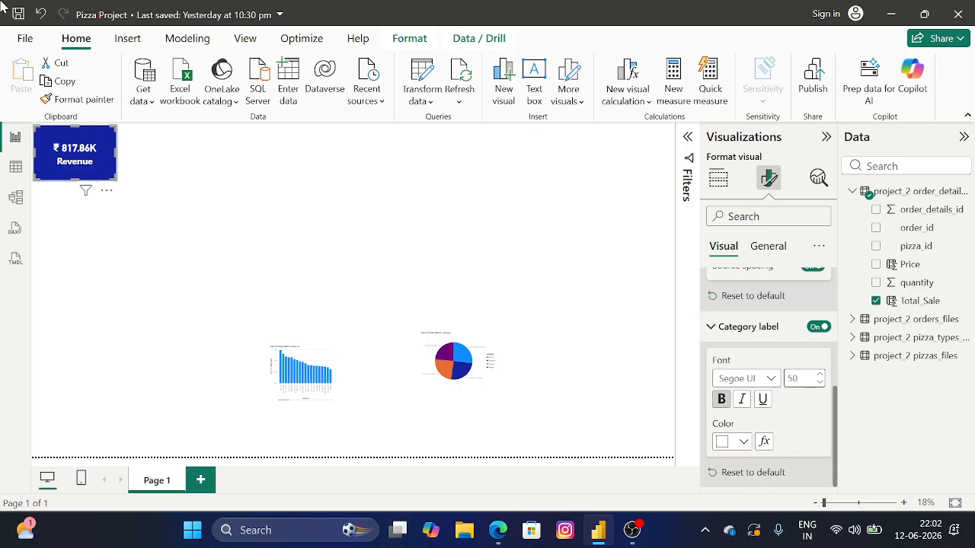
Enlarge the Revenue card slightly and shift it a little inward from the page's upper-left corner
{"action": "left_click_drag", "start_coordinate": [114, 177], "coordinate": [124, 183]}
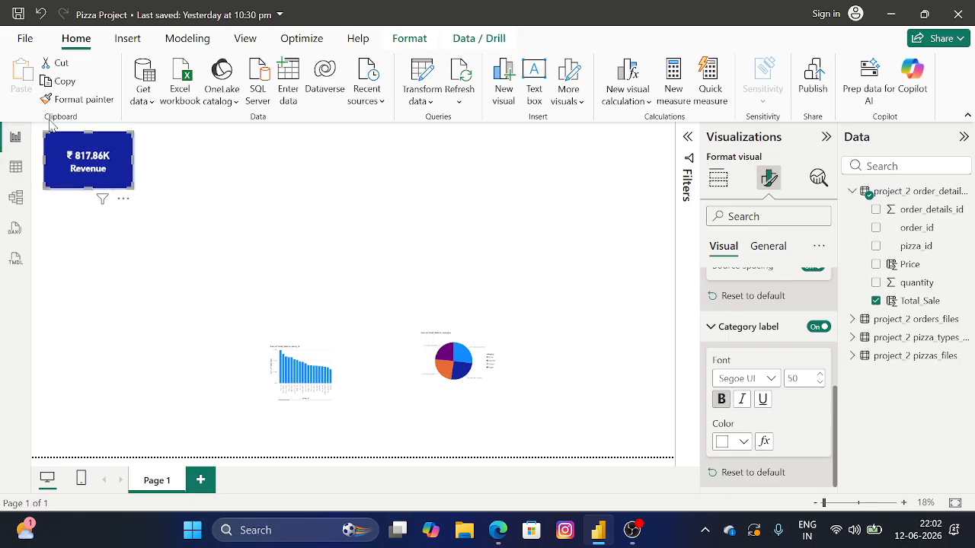
{"action": "mouse_move", "coordinate": [110, 183]}
{"action": "left_mouse_down"}
{"action": "mouse_move", "coordinate": [128, 181]}
{"action": "mouse_move", "coordinate": [120, 183]}
{"action": "left_mouse_up"}
{"action": "left_click", "coordinate": [229, 191]}
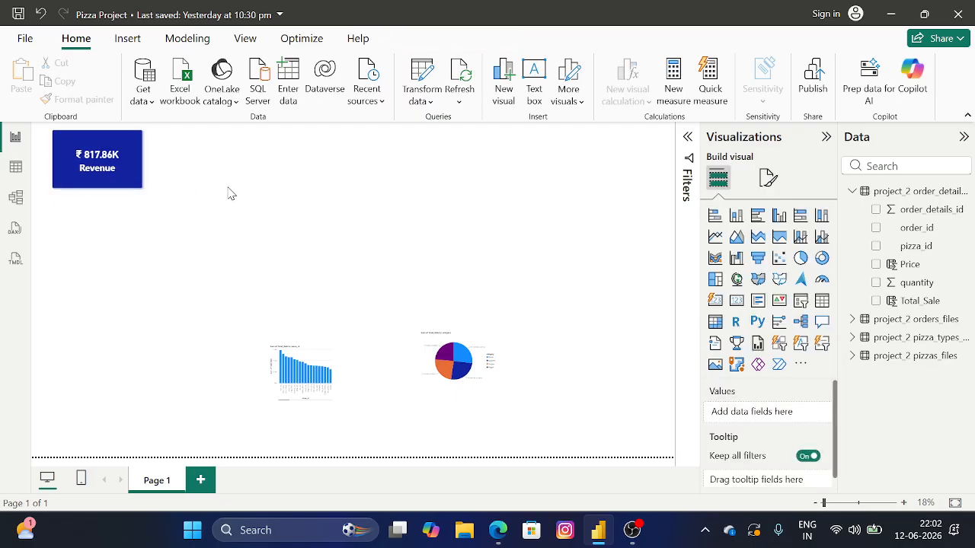
{"action": "left_click", "coordinate": [120, 185]}
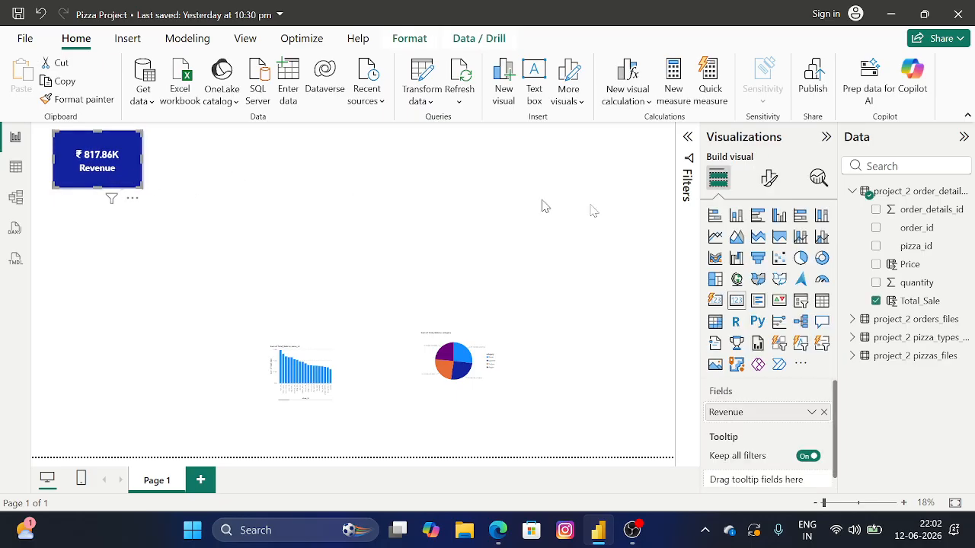
Set the rounded corners of the Revenue card's visual border to 18 px
{"action": "left_click", "coordinate": [766, 178]}
{"action": "left_click", "coordinate": [769, 246]}
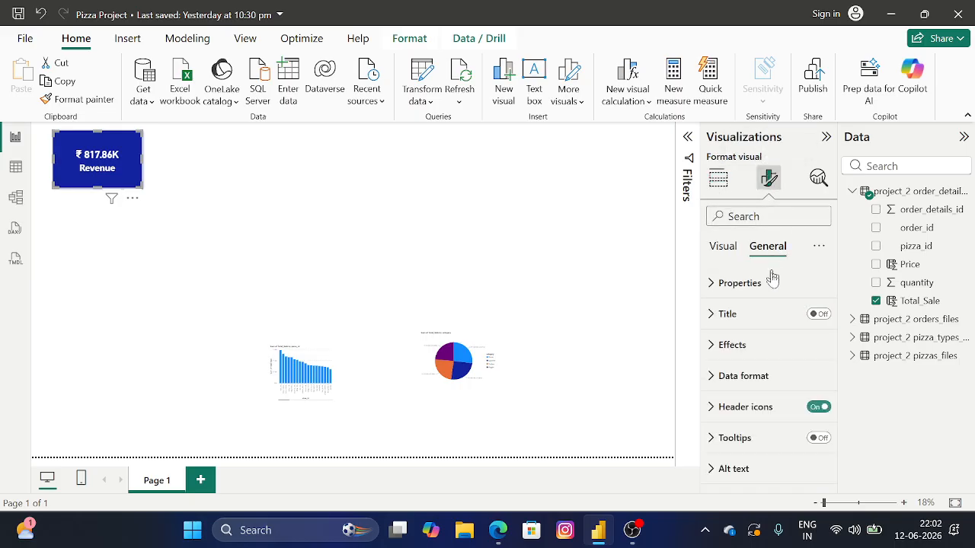
{"action": "left_click", "coordinate": [742, 352]}
{"action": "scroll", "coordinate": [752, 377], "scroll_direction": "down", "scroll_amount": 3}
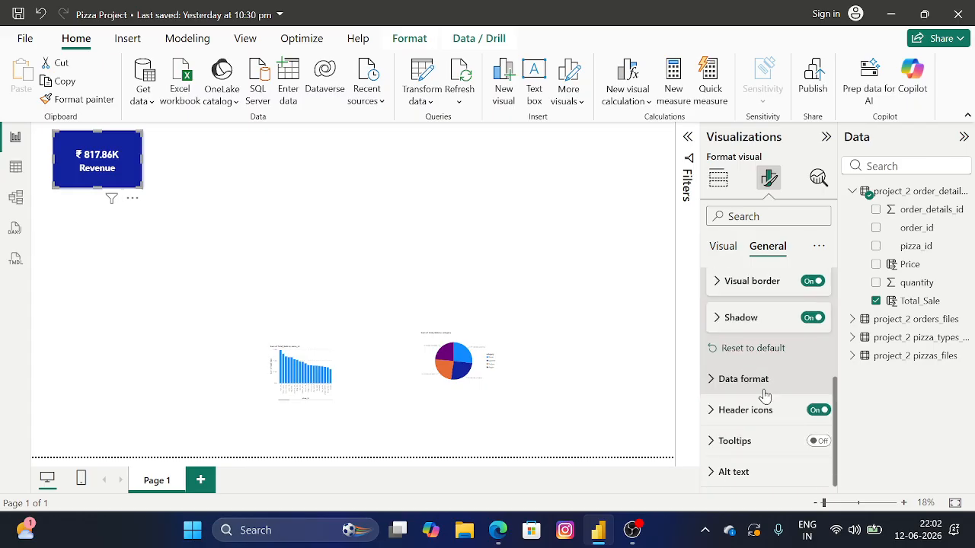
{"action": "left_click", "coordinate": [753, 282]}
{"action": "scroll", "coordinate": [762, 328], "scroll_direction": "down", "scroll_amount": 3}
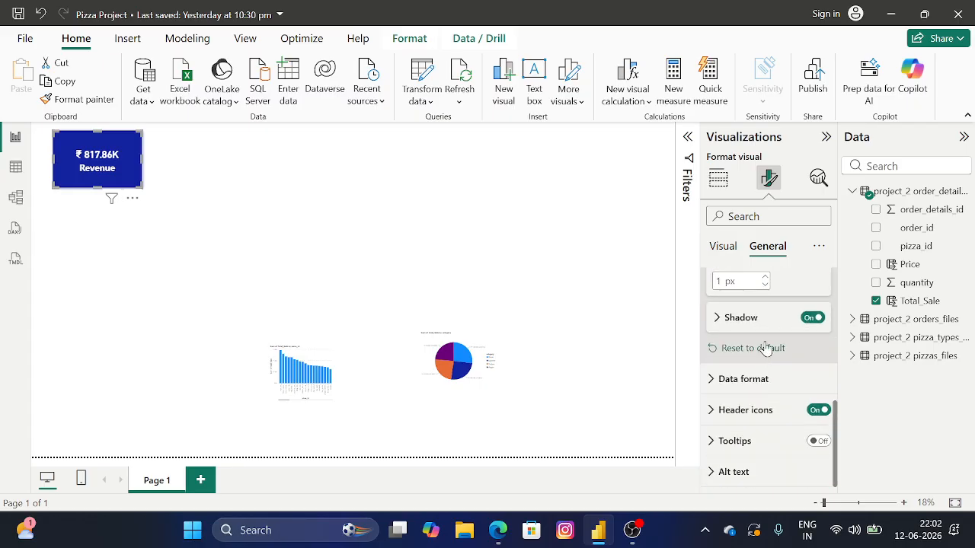
{"action": "scroll", "coordinate": [770, 346], "scroll_direction": "up", "scroll_amount": 2}
{"action": "left_click", "coordinate": [748, 314]}
{"action": "left_click", "coordinate": [748, 314]}
{"action": "left_click", "coordinate": [747, 315]}
{"action": "left_click", "coordinate": [748, 314]}
{"action": "left_click", "coordinate": [748, 314]}
{"action": "left_click", "coordinate": [747, 314]}
{"action": "left_click", "coordinate": [748, 315]}
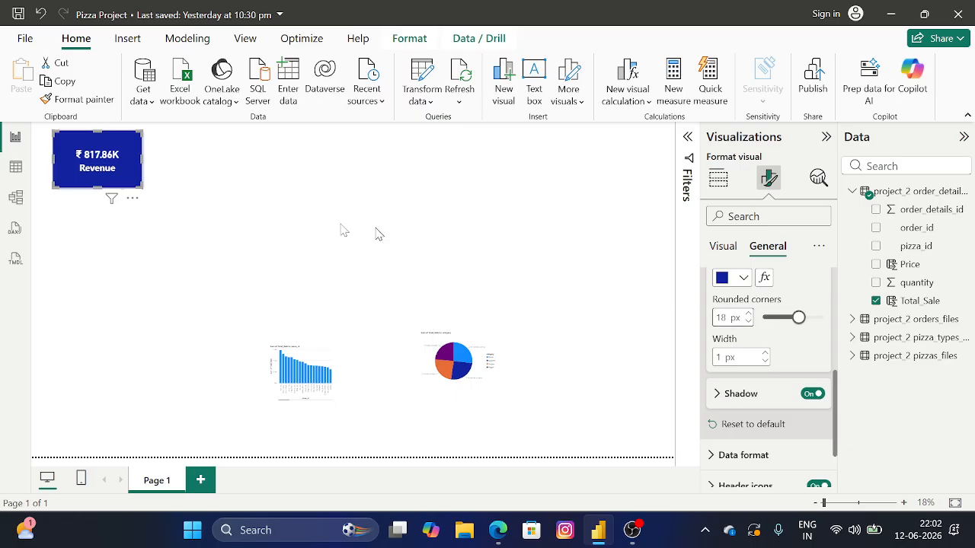
{"action": "left_click", "coordinate": [296, 225]}
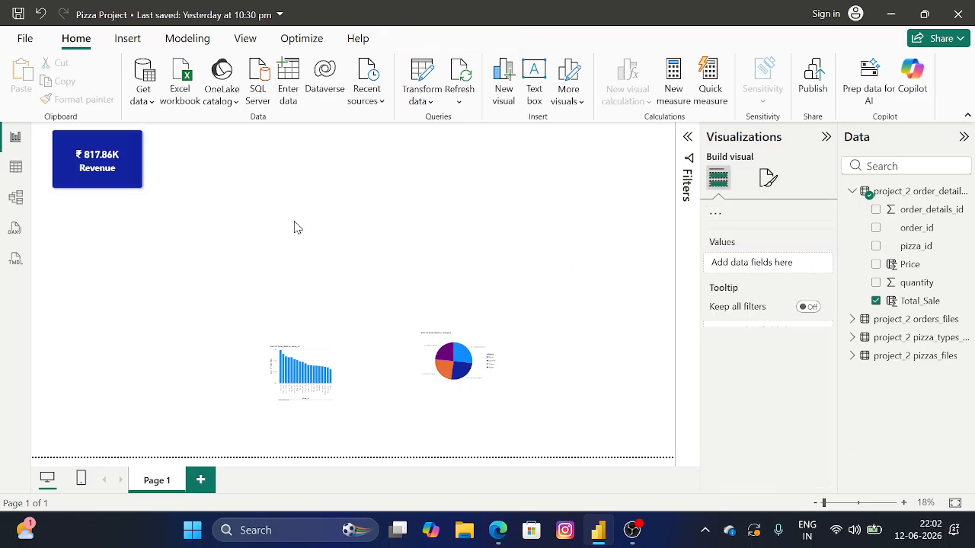
{"action": "left_click", "coordinate": [137, 177]}
{"action": "left_click", "coordinate": [233, 201]}
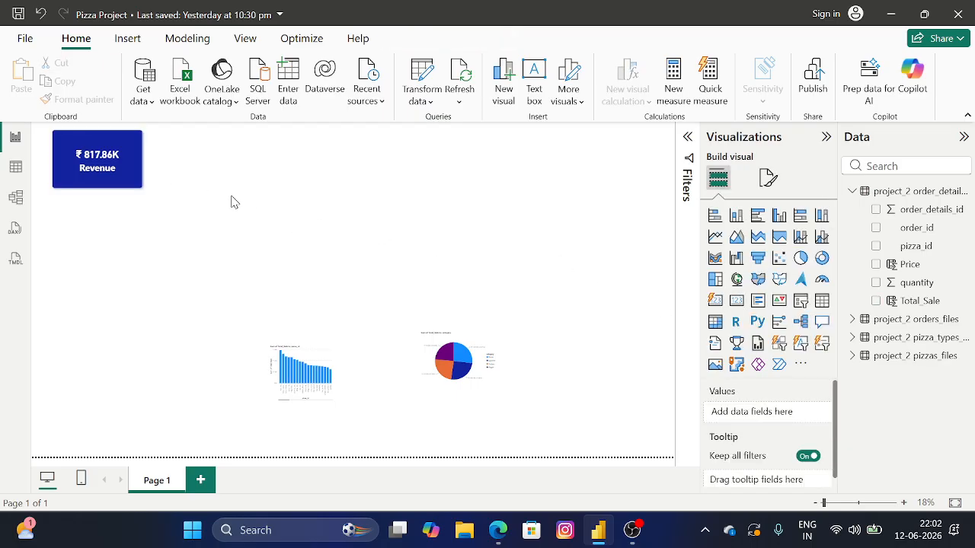
Increase the rounded corners of the Revenue card's visual border to 21 px
{"action": "left_click", "coordinate": [143, 174]}
{"action": "left_click", "coordinate": [769, 177]}
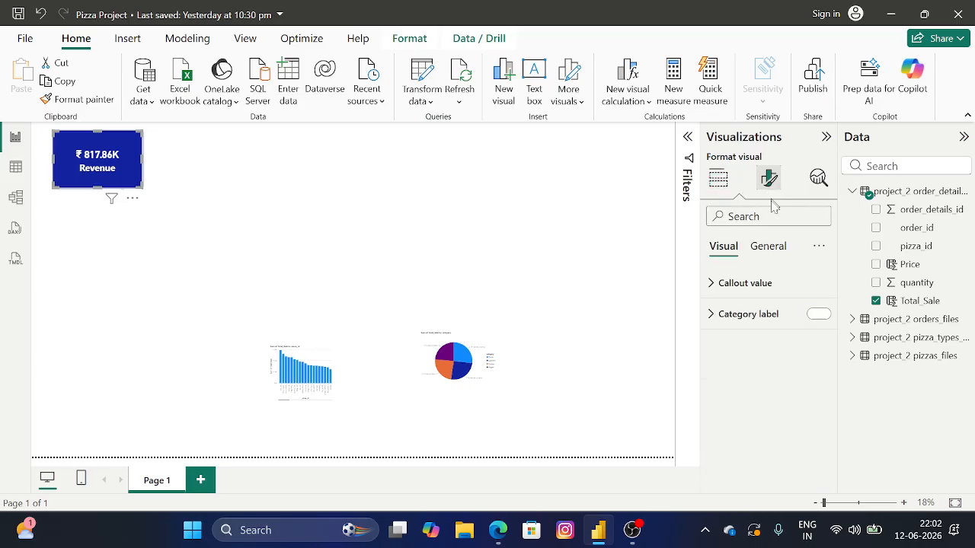
{"action": "left_click", "coordinate": [768, 246]}
{"action": "left_click", "coordinate": [740, 346]}
{"action": "scroll", "coordinate": [740, 373], "scroll_direction": "down", "scroll_amount": 2}
{"action": "left_click", "coordinate": [750, 346]}
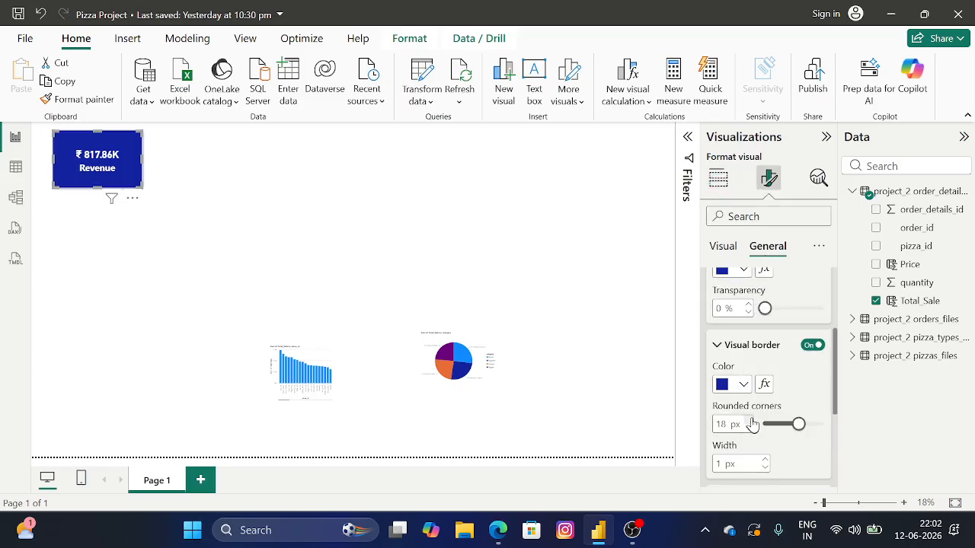
{"action": "left_click", "coordinate": [748, 427]}
{"action": "left_click", "coordinate": [748, 422]}
{"action": "left_click", "coordinate": [748, 422]}
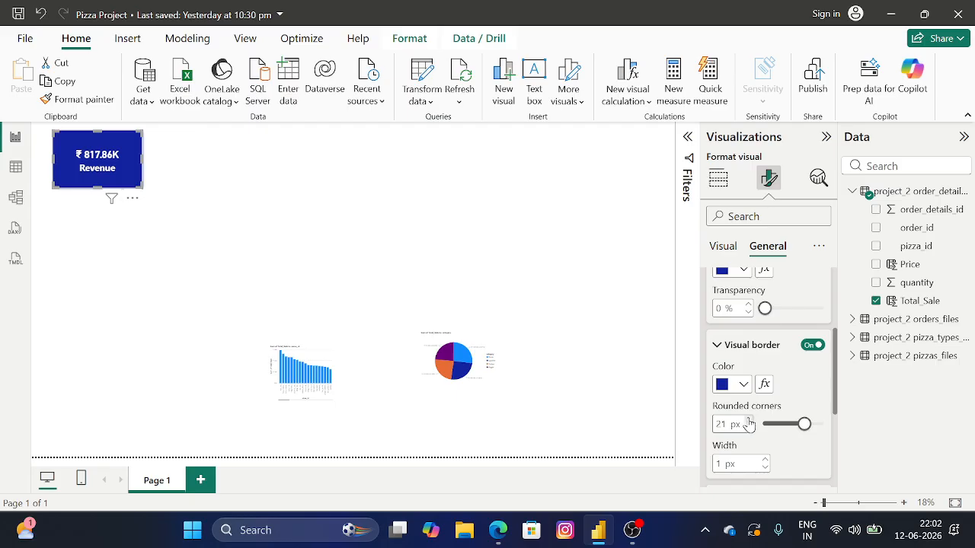
{"action": "left_click", "coordinate": [361, 231]}
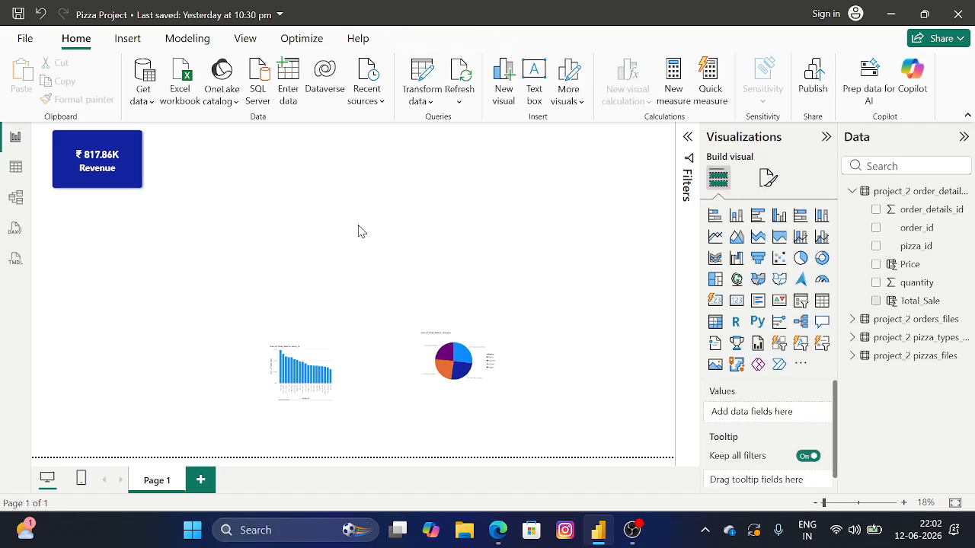
Duplicate the Revenue card and place the copy directly beside the original, aligned with it and separated by a small gap
{"action": "left_click", "coordinate": [114, 184]}
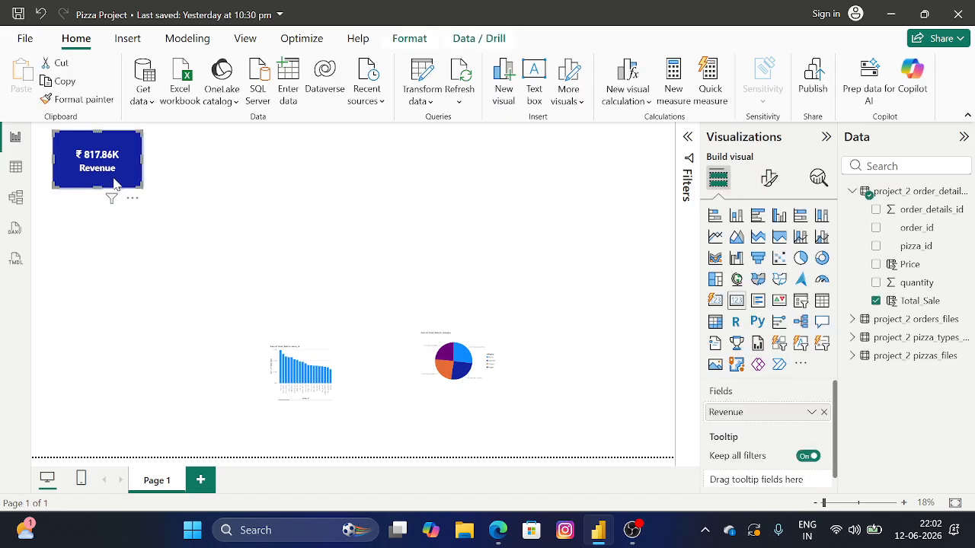
{"action": "left_click", "coordinate": [16, 168]}
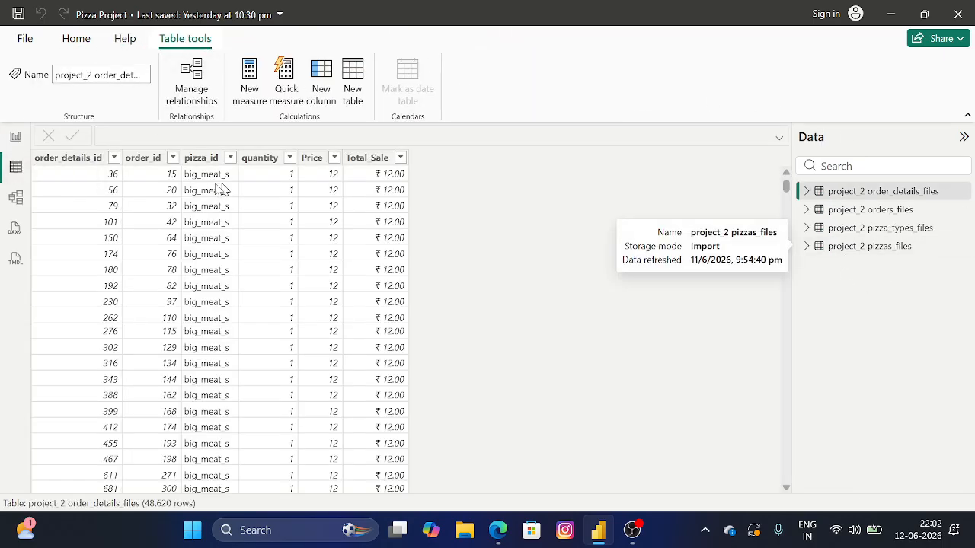
{"action": "left_click", "coordinate": [14, 138]}
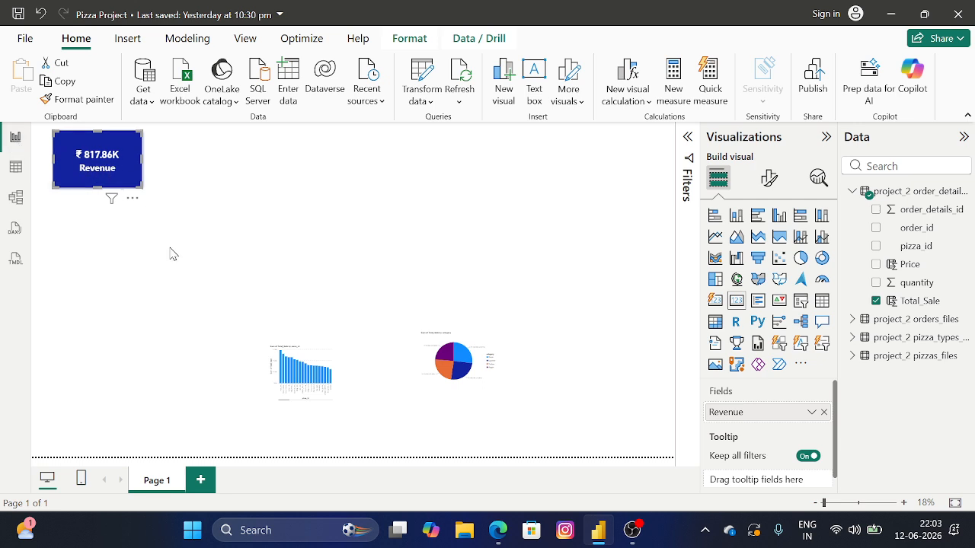
{"action": "key", "text": "ctrl+c"}
{"action": "key", "text": "ctrl+v"}
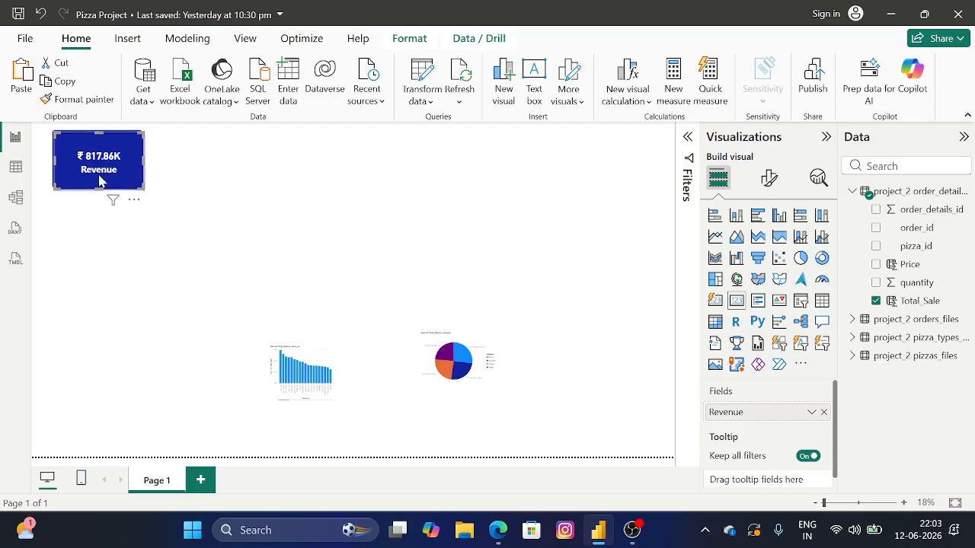
{"action": "left_click_drag", "start_coordinate": [99, 180], "coordinate": [189, 183]}
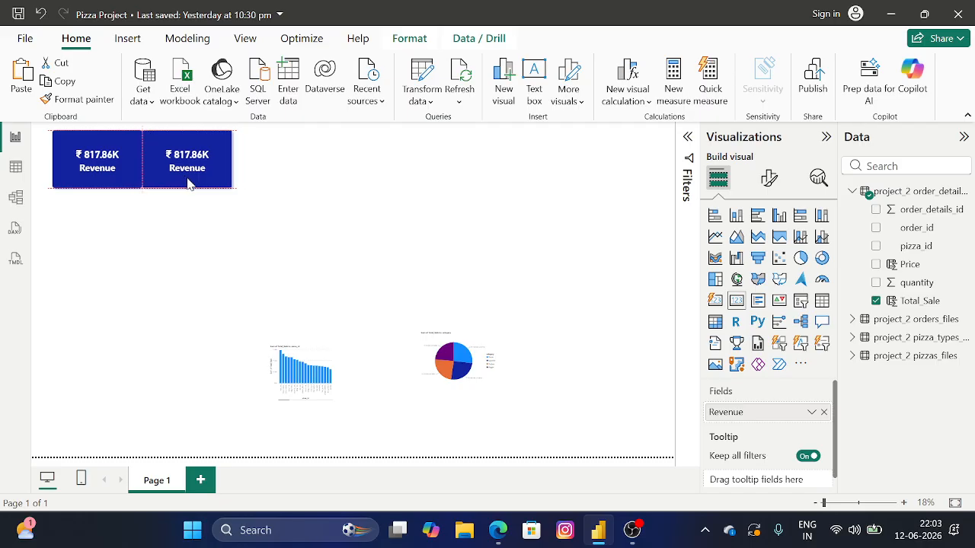
{"action": "left_click_drag", "start_coordinate": [188, 181], "coordinate": [193, 182]}
{"action": "left_click", "coordinate": [261, 167]}
{"action": "left_click", "coordinate": [225, 163]}
{"action": "left_click", "coordinate": [99, 162], "text": "ctrl"}
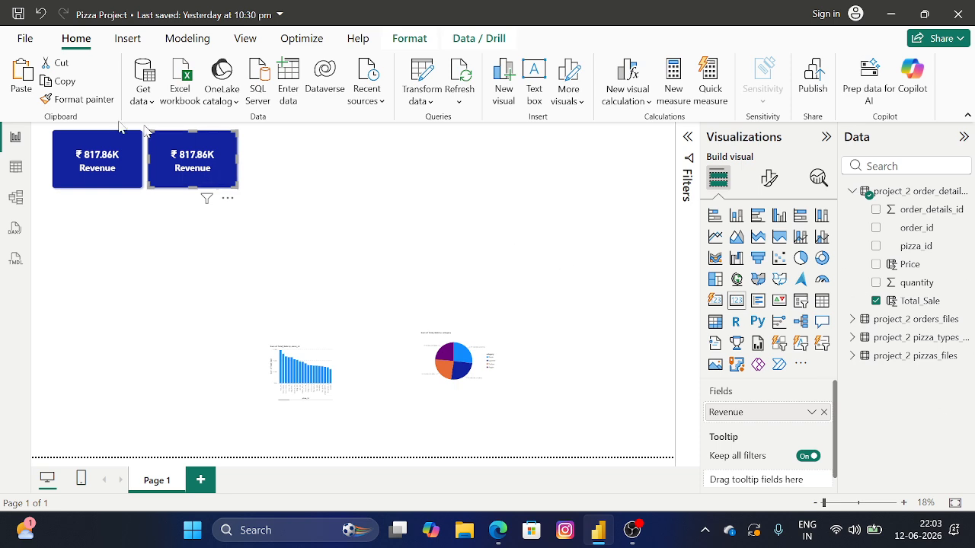
Remove the Revenue field from the copied card and check the distinct values of the order_id column in the project_2 order_details_files table
{"action": "left_click", "coordinate": [824, 414]}
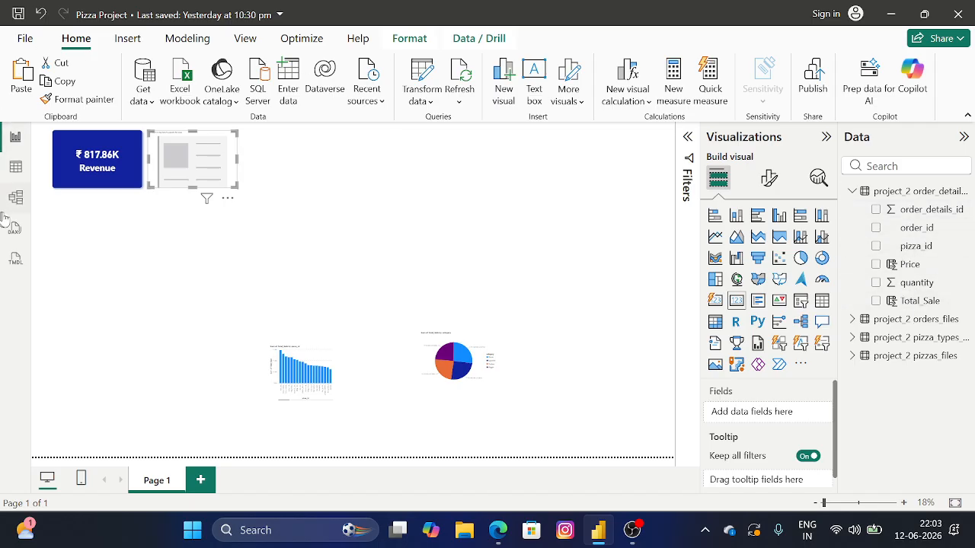
{"action": "left_click", "coordinate": [15, 168]}
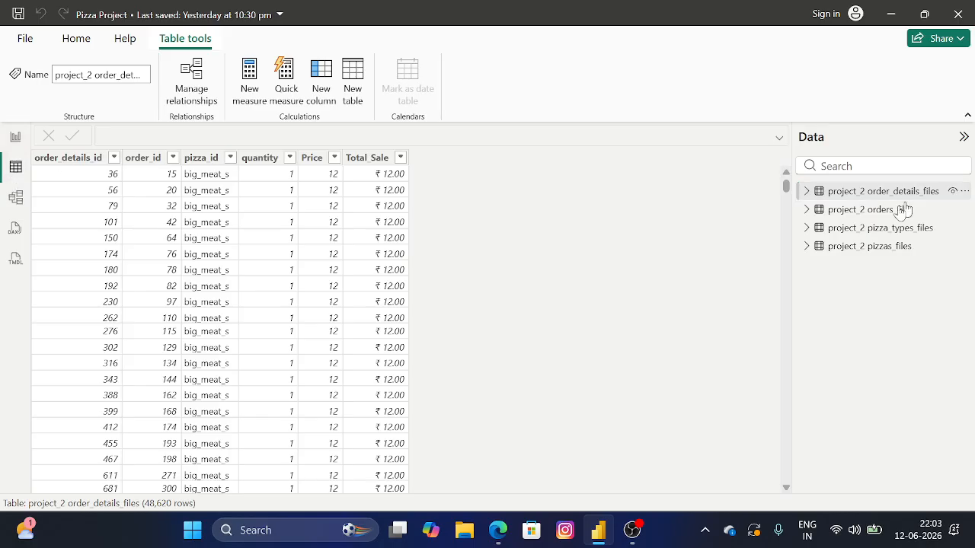
{"action": "left_click", "coordinate": [145, 158]}
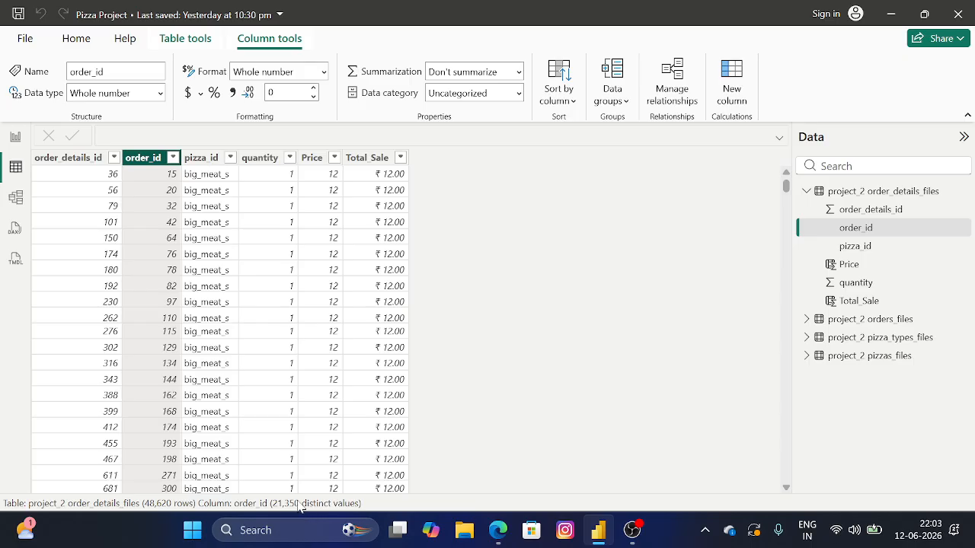
{"action": "left_click", "coordinate": [13, 137]}
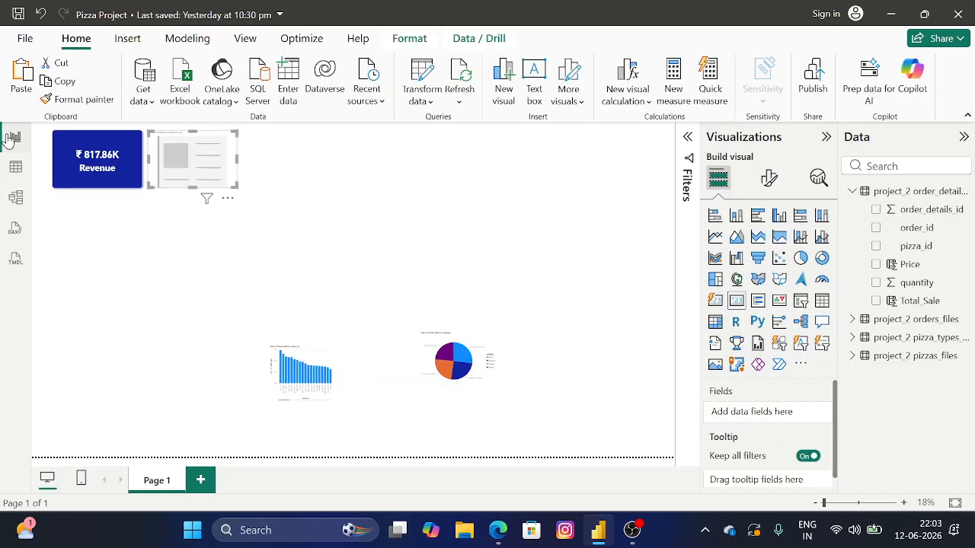
Create the measure Total_No_of_order = CALCULATE(DISTINCTCOUNT('project_2 order_details_files'[order_id])) in the project_2 order_details_files table
{"action": "right_click", "coordinate": [903, 199]}
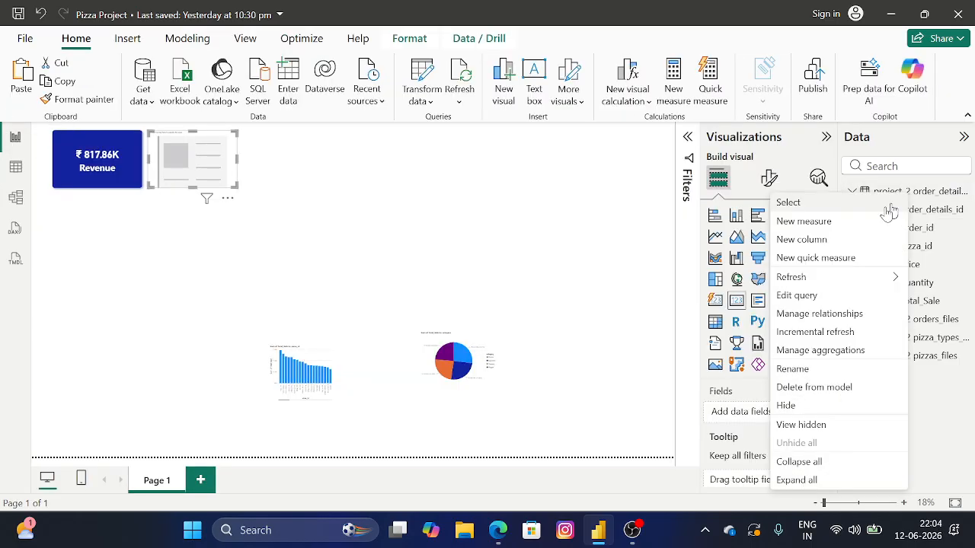
{"action": "left_click", "coordinate": [821, 223]}
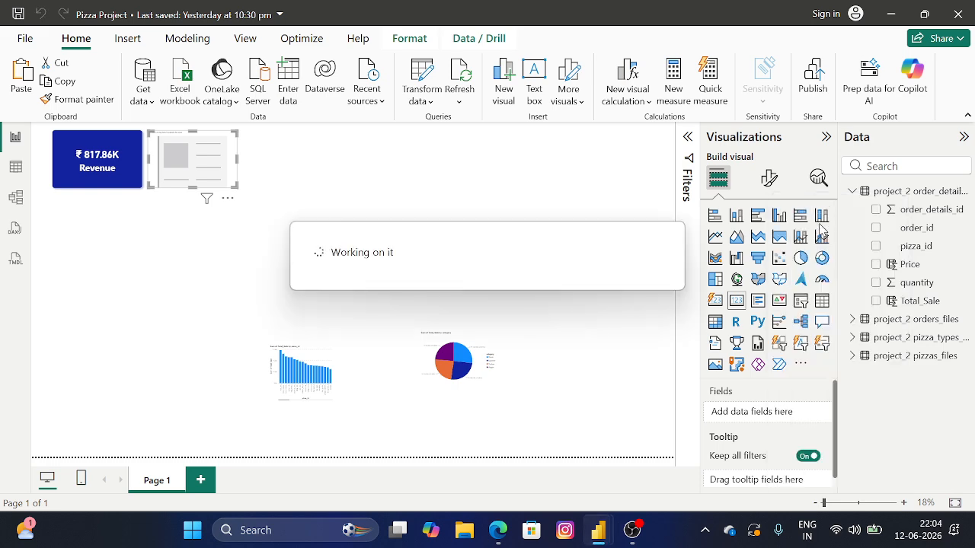
{"action": "key", "text": "BackSpace"}
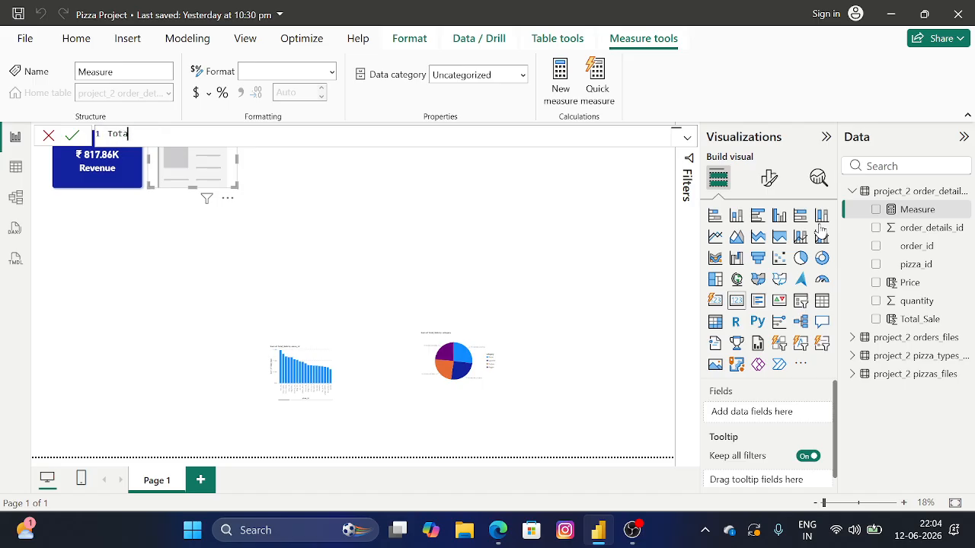
{"action": "type", "text": "Total_No_of_order =ca"}
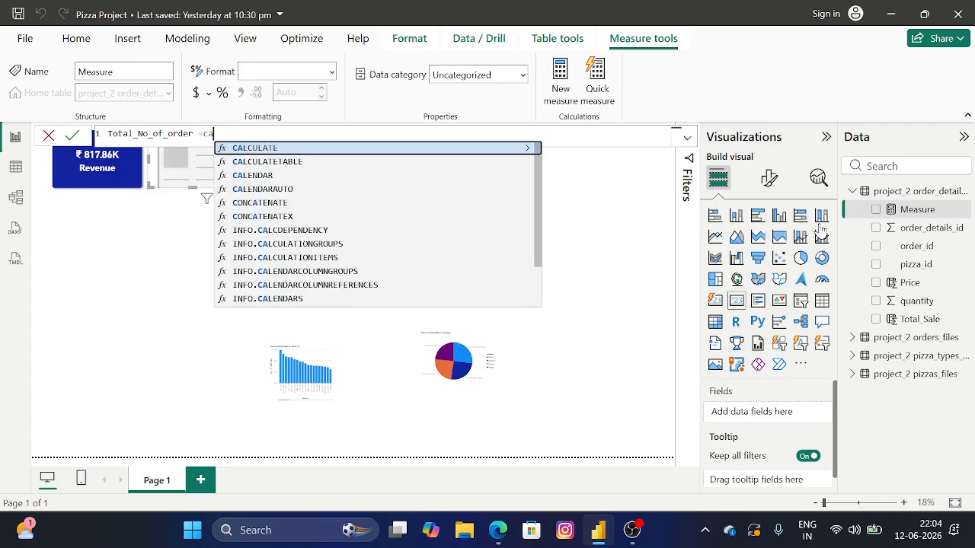
{"action": "key", "text": "Tab"}
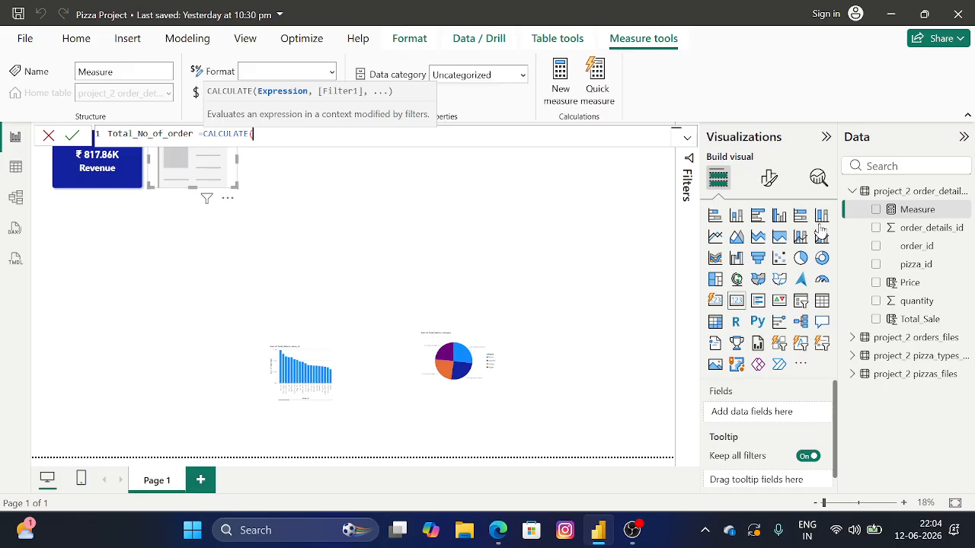
{"action": "type", "text": "dis"}
{"action": "key", "text": "Down"}
{"action": "key", "text": "Down"}
{"action": "key", "text": "Tab"}
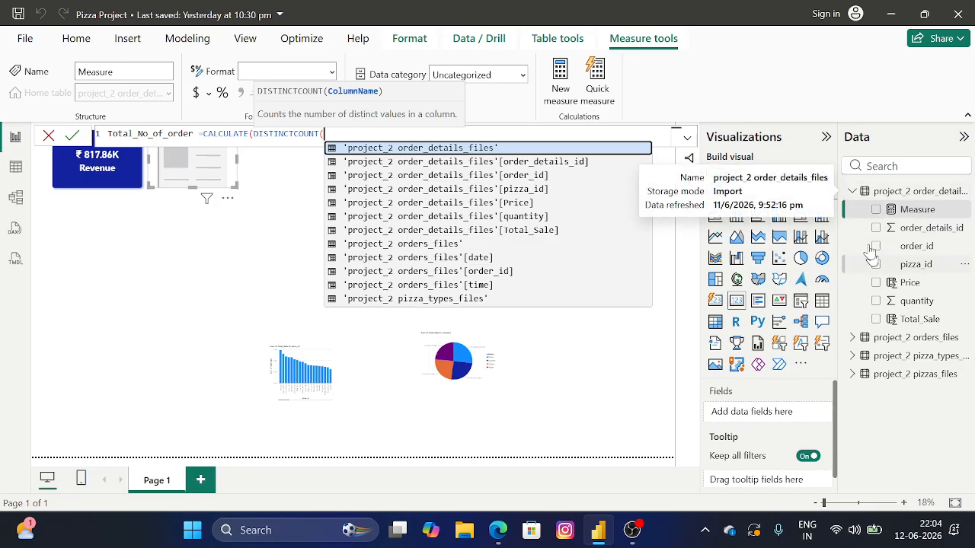
{"action": "type", "text": "pro"}
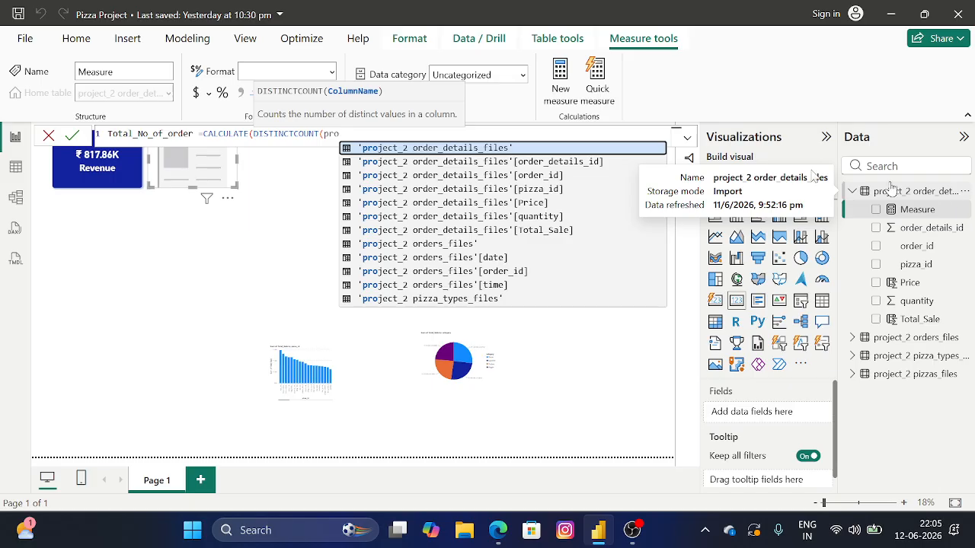
{"action": "left_click", "coordinate": [457, 175]}
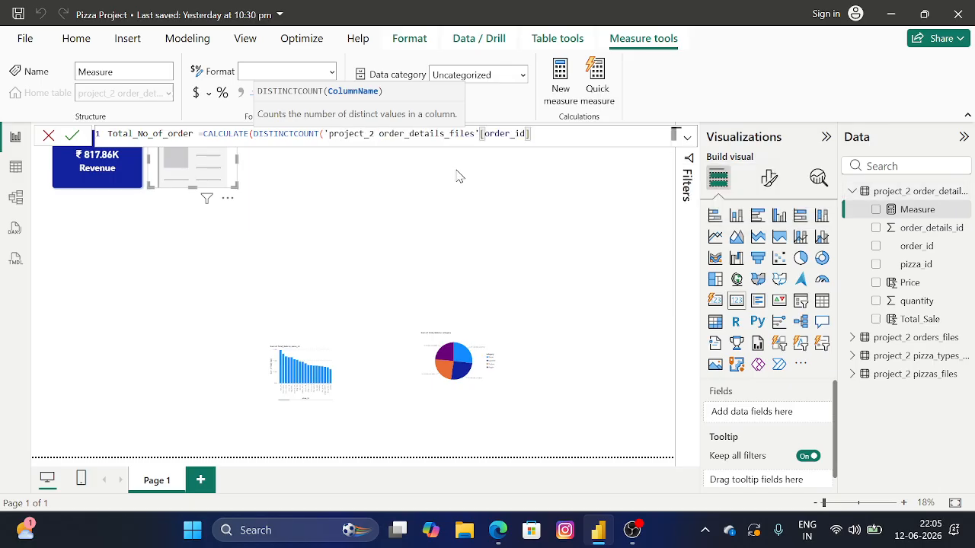
{"action": "type", "text": ")"}
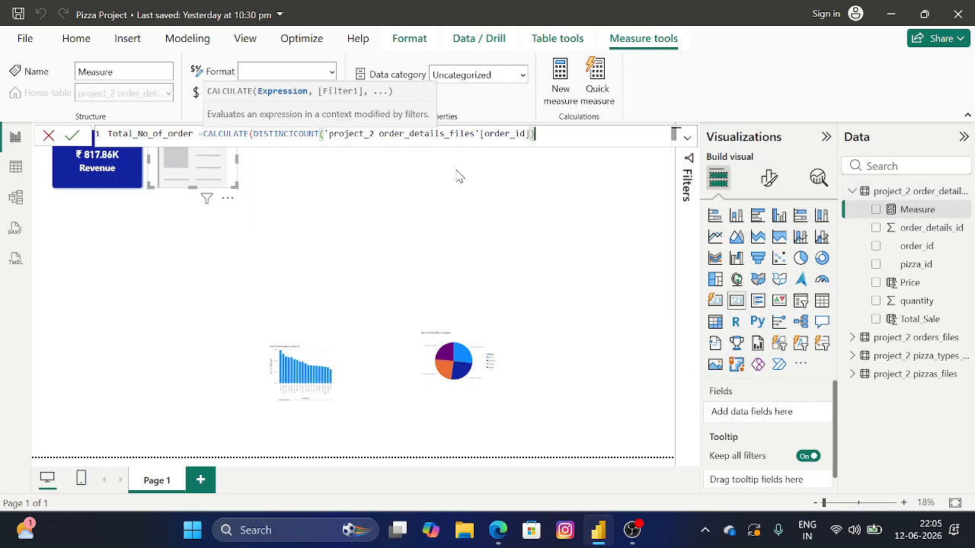
{"action": "type", "text": ")"}
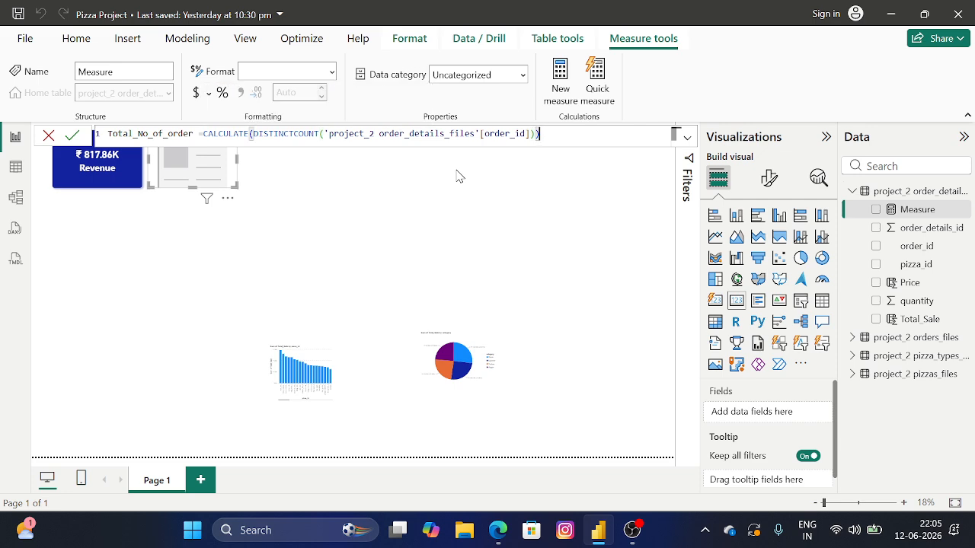
{"action": "key", "text": "Return"}
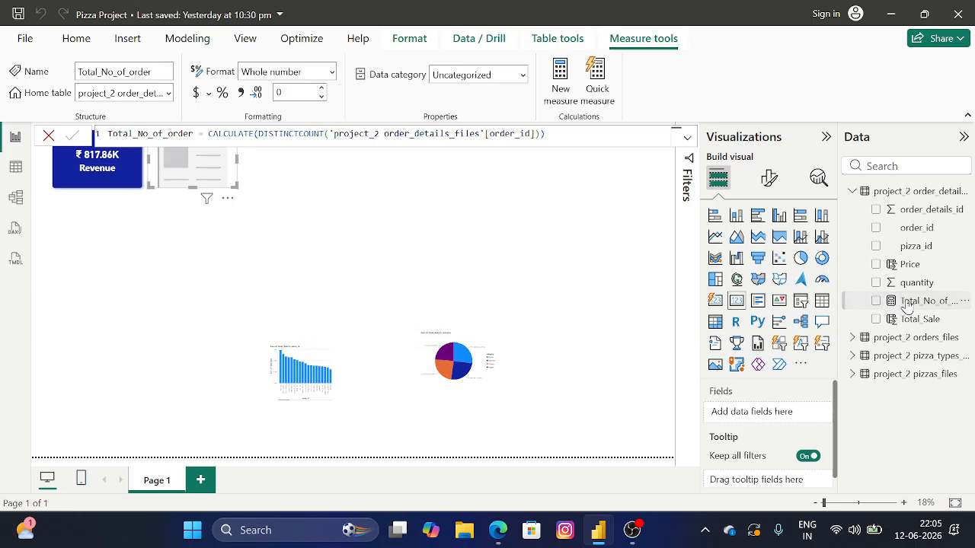
Assign the Total_No_of_order measure to the empty second card and rename the field for this visual to "# Of Order"
{"action": "left_click_drag", "start_coordinate": [906, 305], "coordinate": [754, 412]}
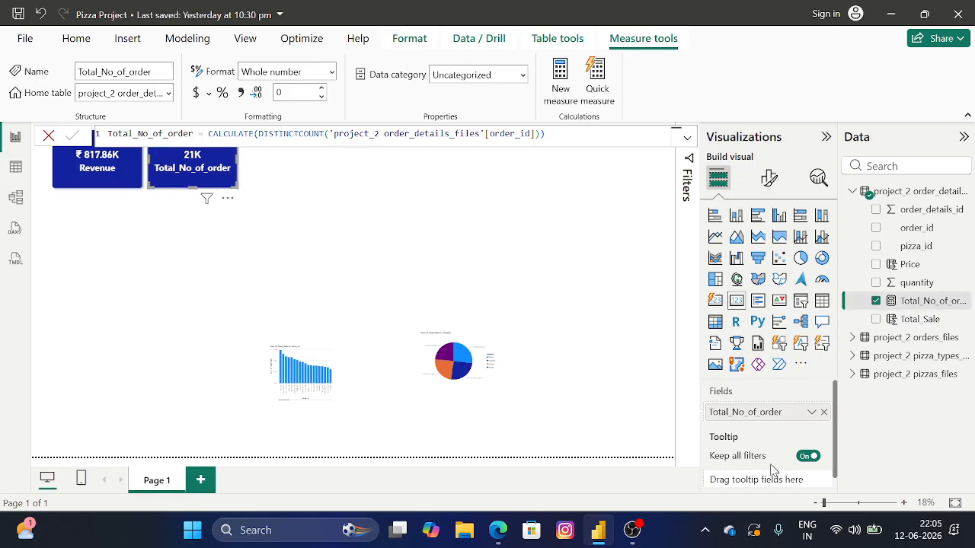
{"action": "double_click", "coordinate": [784, 415]}
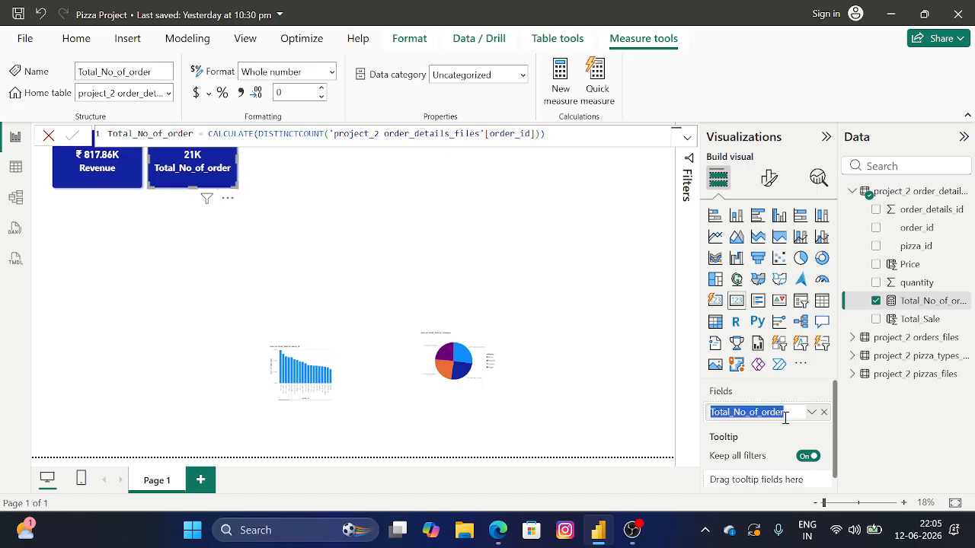
{"action": "key", "text": "BackSpace"}
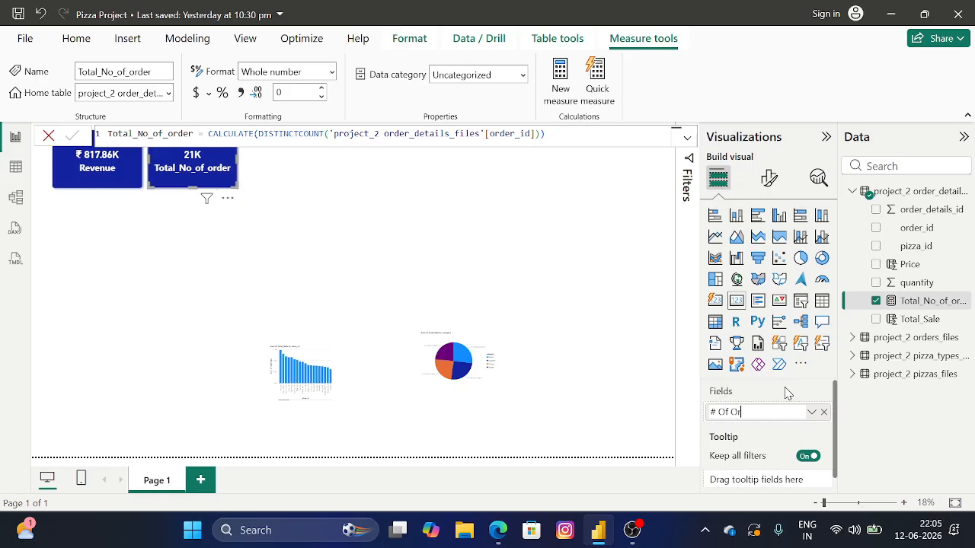
{"action": "key", "text": "Return"}
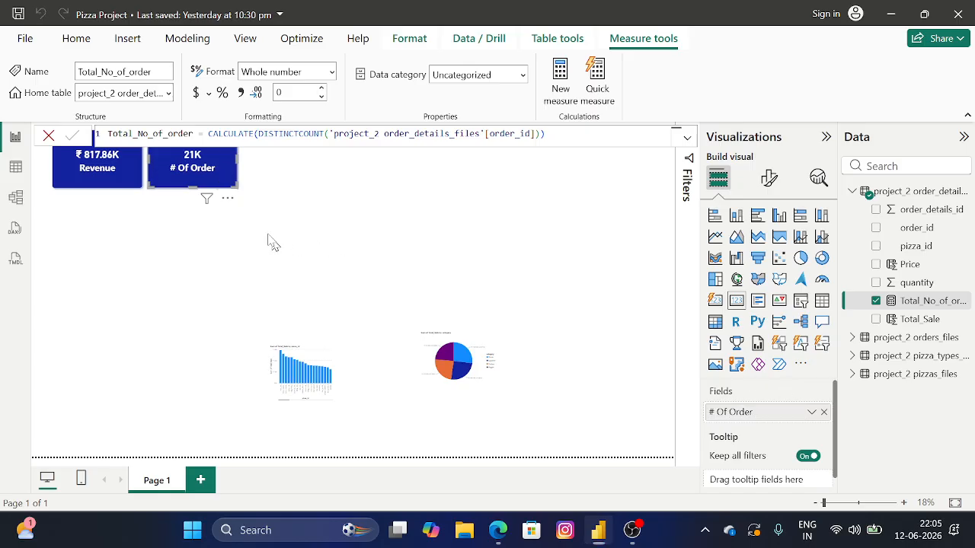
Set the display units of the # Of Order card's callout value to None
{"action": "key", "text": "Escape"}
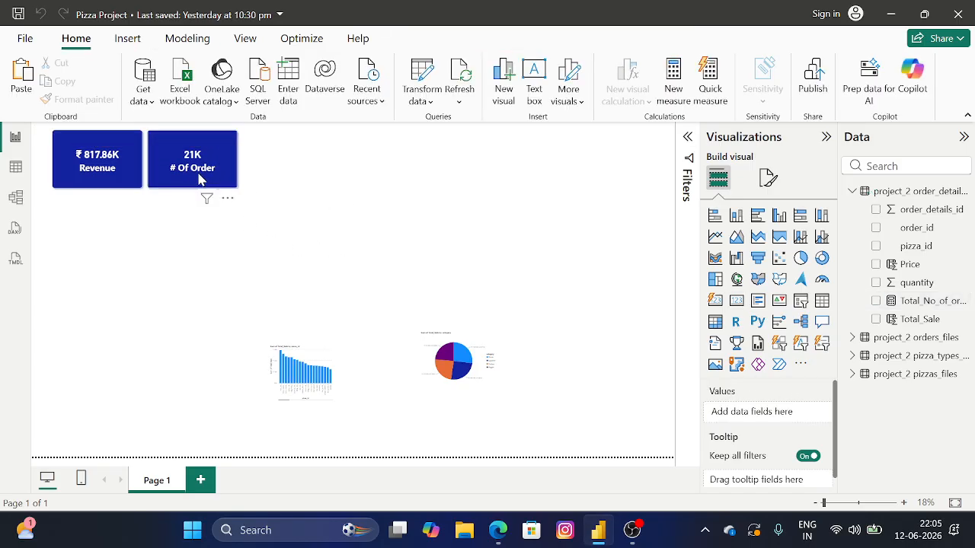
{"action": "left_click", "coordinate": [199, 179]}
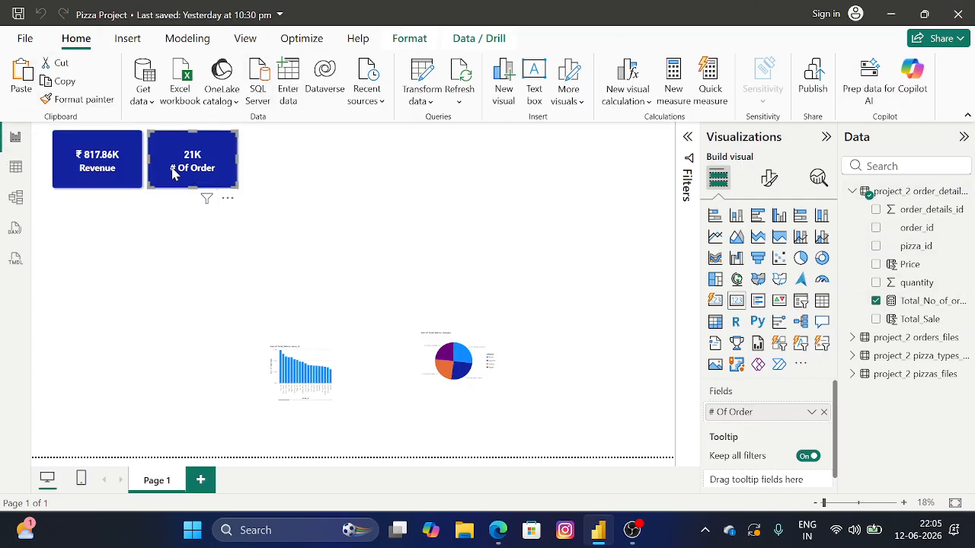
{"action": "left_click", "coordinate": [768, 178]}
{"action": "left_click", "coordinate": [723, 283]}
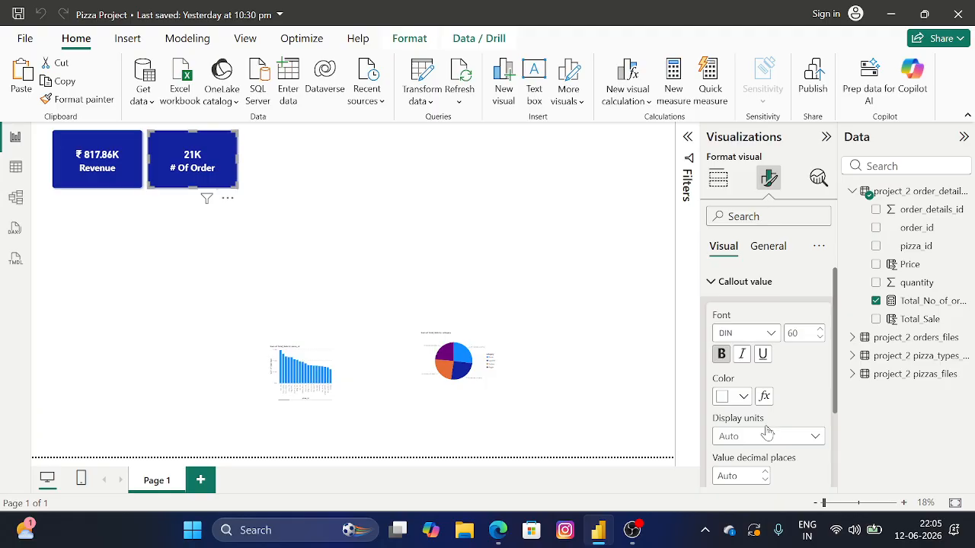
{"action": "scroll", "coordinate": [767, 431], "scroll_direction": "down", "scroll_amount": 2}
{"action": "left_click", "coordinate": [761, 362]}
{"action": "left_click", "coordinate": [737, 399]}
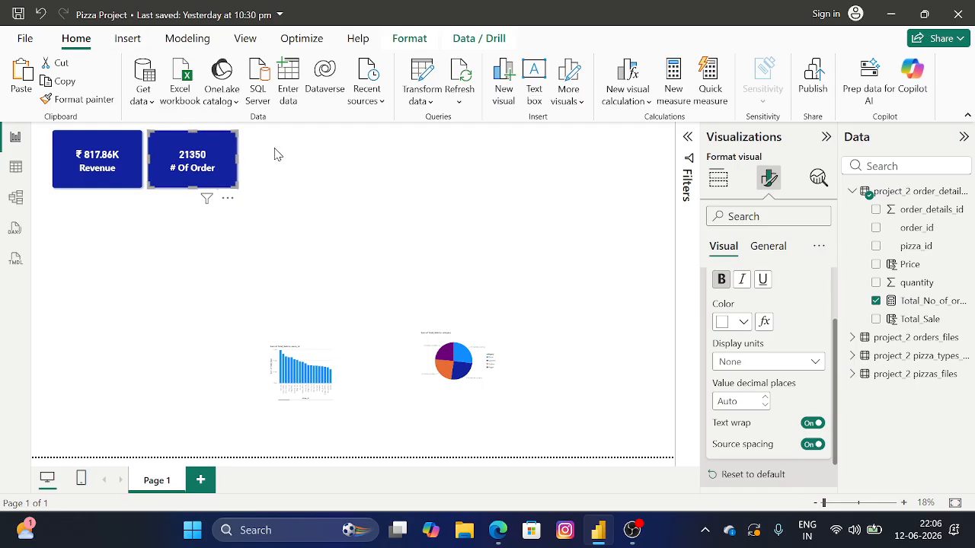
Duplicate the # Of Order card and place the copy directly beside the original, aligned with it and separated by a small gap
{"action": "key", "text": "ctrl+v"}
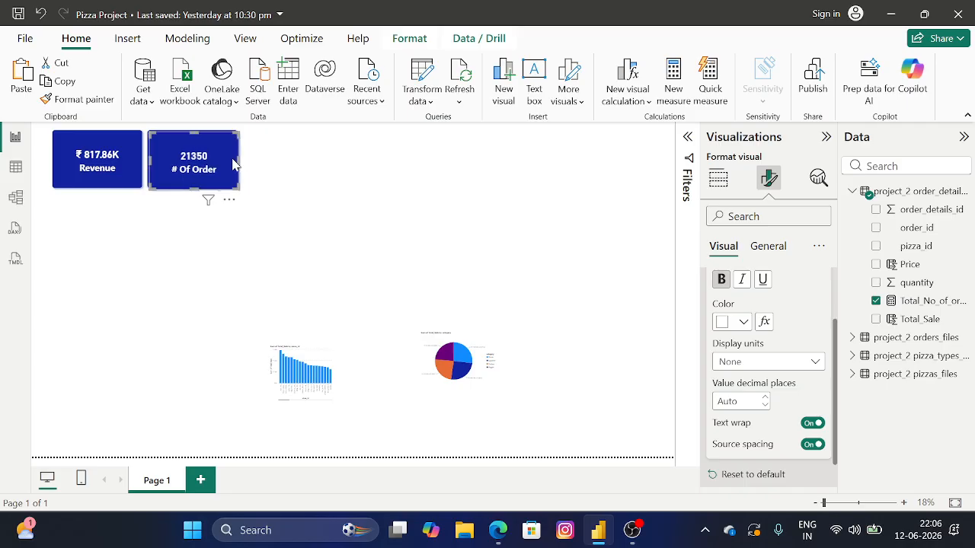
{"action": "left_click_drag", "start_coordinate": [239, 163], "coordinate": [392, 166]}
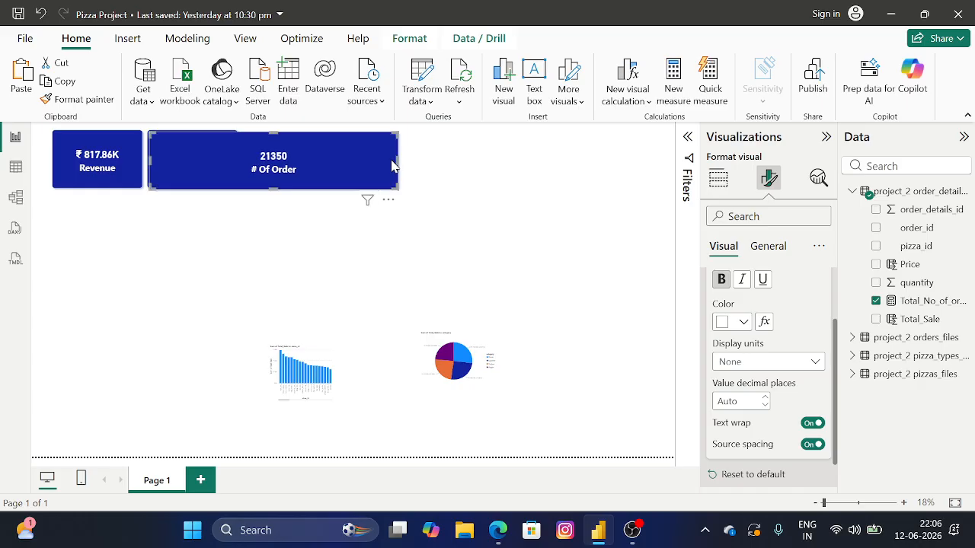
{"action": "key", "text": "ctrl+z"}
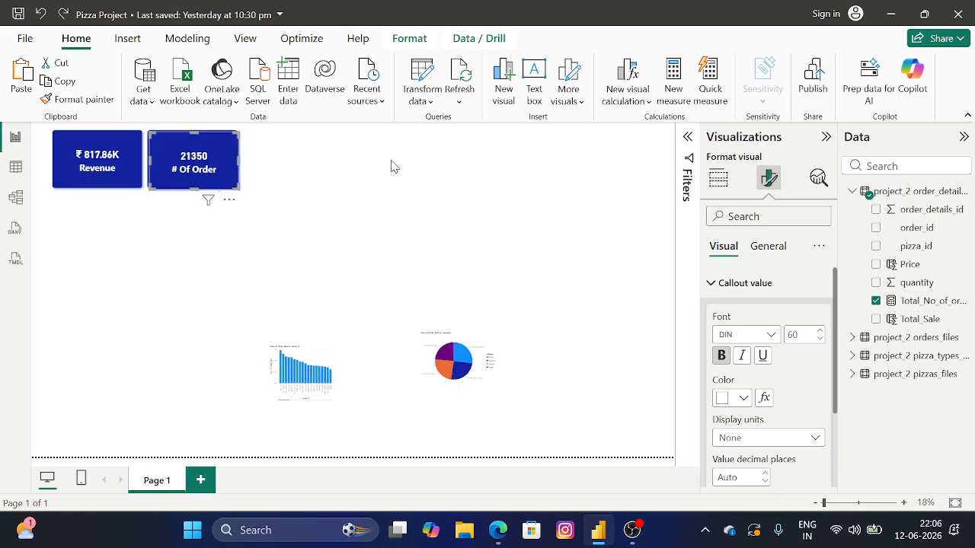
{"action": "key", "text": "ctrl+c"}
{"action": "key", "text": "ctrl+v"}
{"action": "mouse_move", "coordinate": [315, 181]}
{"action": "left_mouse_down"}
{"action": "mouse_move", "coordinate": [335, 180]}
{"action": "mouse_move", "coordinate": [217, 177]}
{"action": "mouse_move", "coordinate": [322, 179]}
{"action": "mouse_move", "coordinate": [314, 183]}
{"action": "left_mouse_up"}
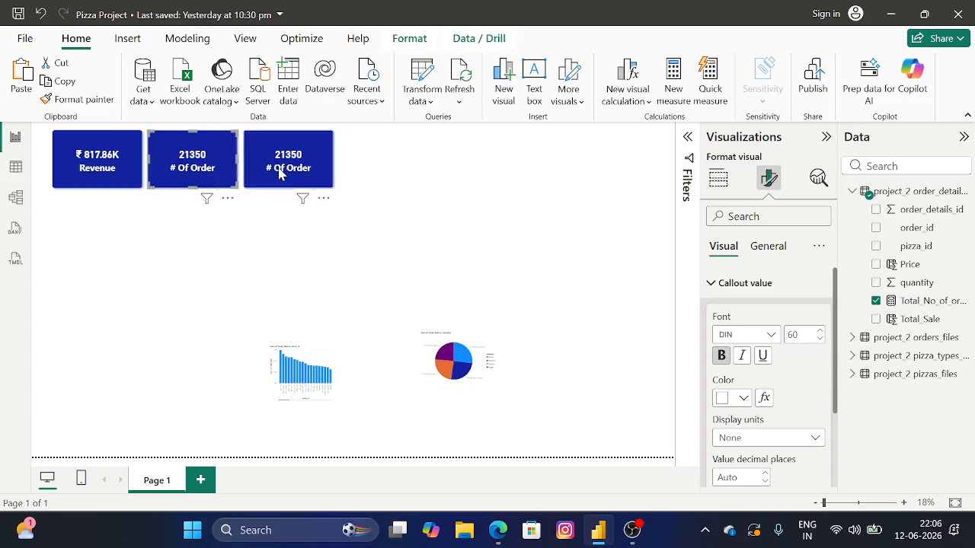
Remove the field from the third card and examine the order_id and quantity columns of the project_2 order_details_files table
{"action": "left_click", "coordinate": [718, 178]}
{"action": "left_click", "coordinate": [822, 413]}
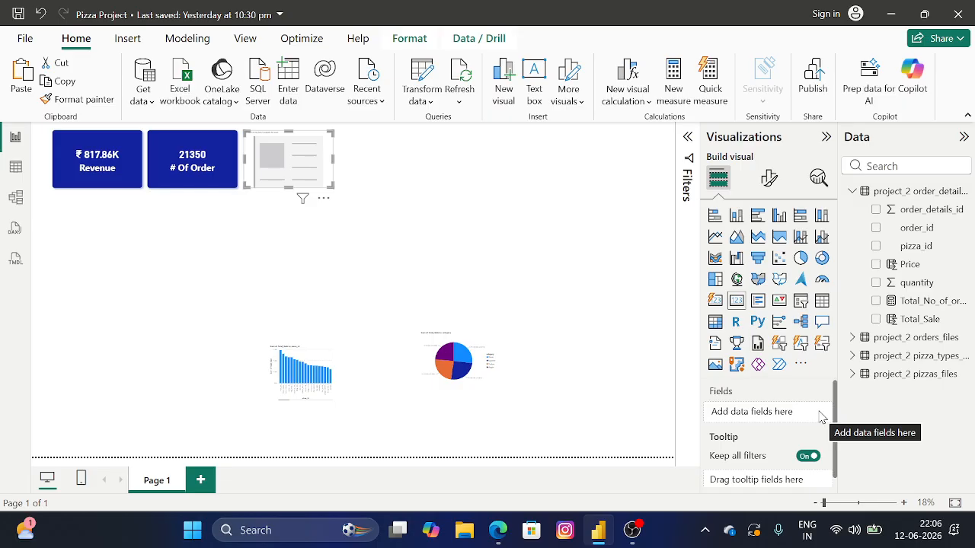
{"action": "left_click", "coordinate": [176, 153]}
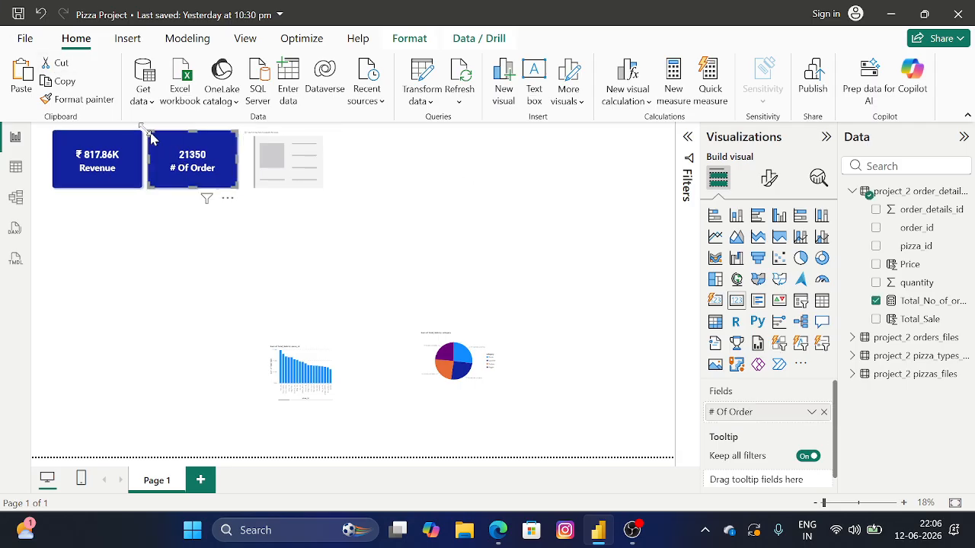
{"action": "left_click", "coordinate": [15, 167]}
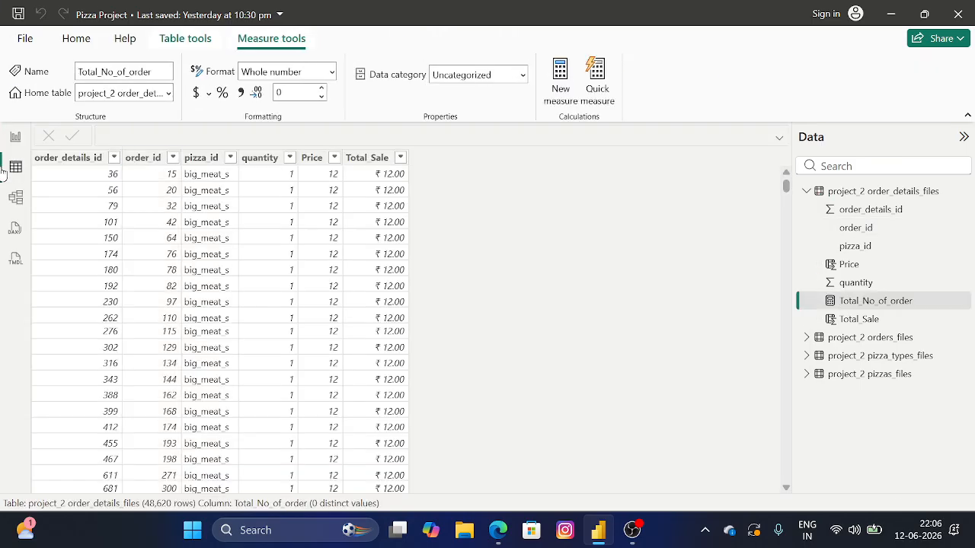
{"action": "left_click", "coordinate": [145, 162]}
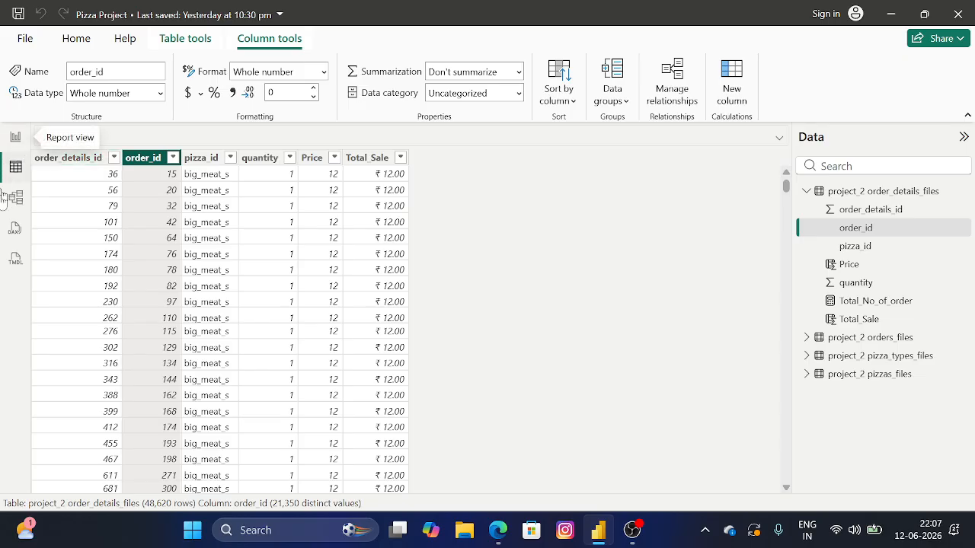
{"action": "left_click", "coordinate": [261, 164]}
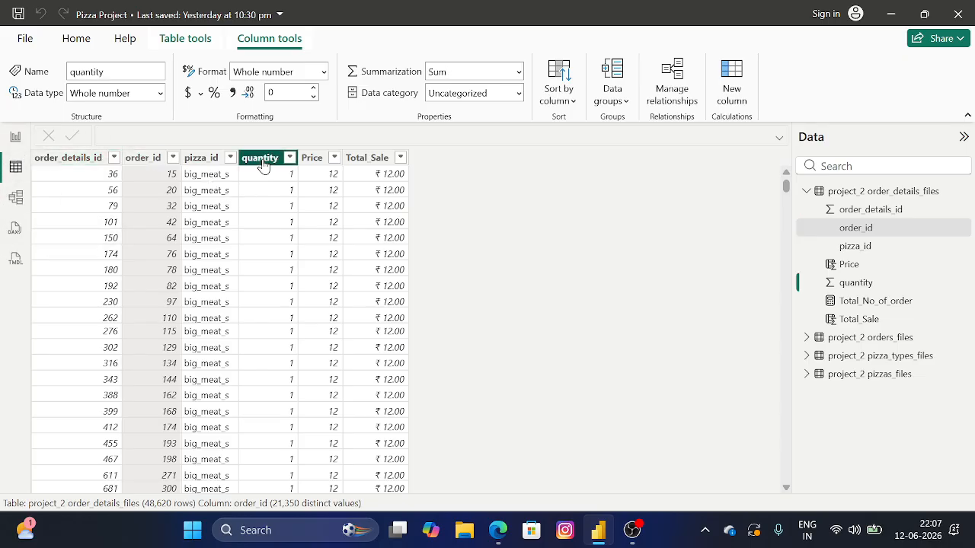
{"action": "left_click", "coordinate": [15, 137]}
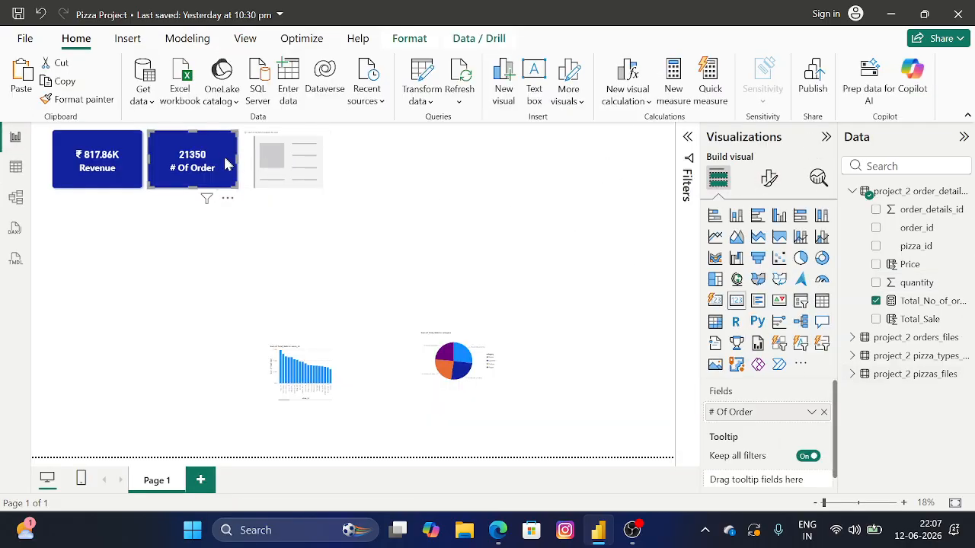
Assign the quantity field to the empty third card and rename it for this visual to "# Pizza Sold"
{"action": "left_click", "coordinate": [274, 165]}
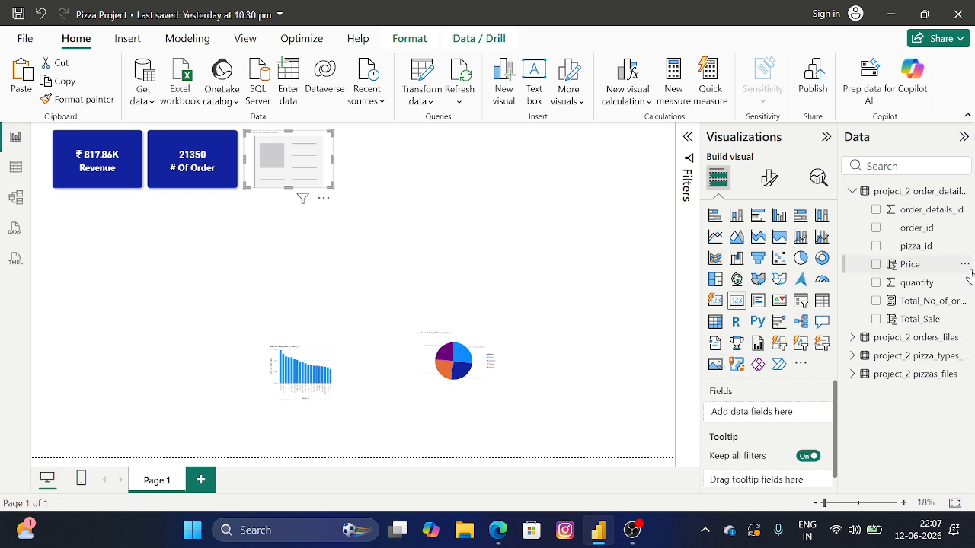
{"action": "left_click_drag", "start_coordinate": [930, 288], "coordinate": [765, 415]}
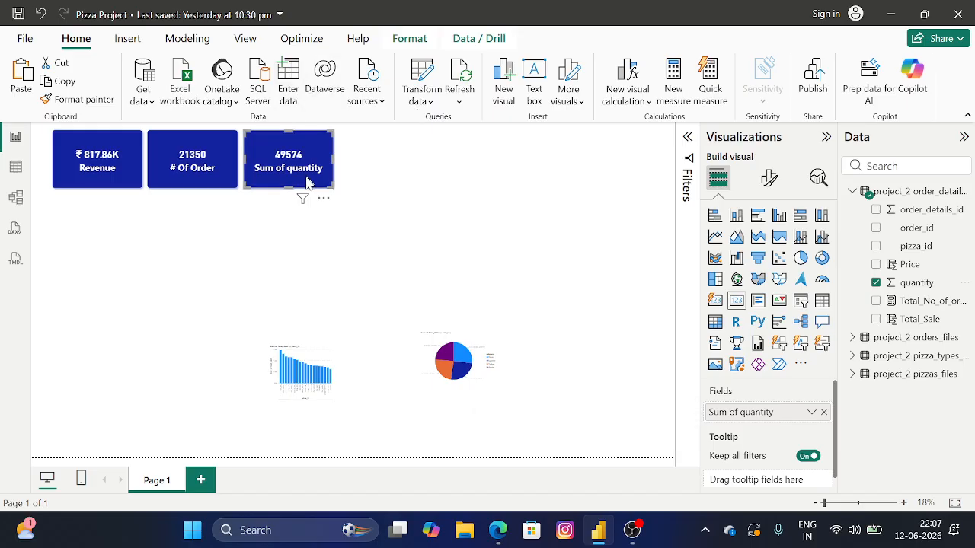
{"action": "right_click", "coordinate": [802, 418]}
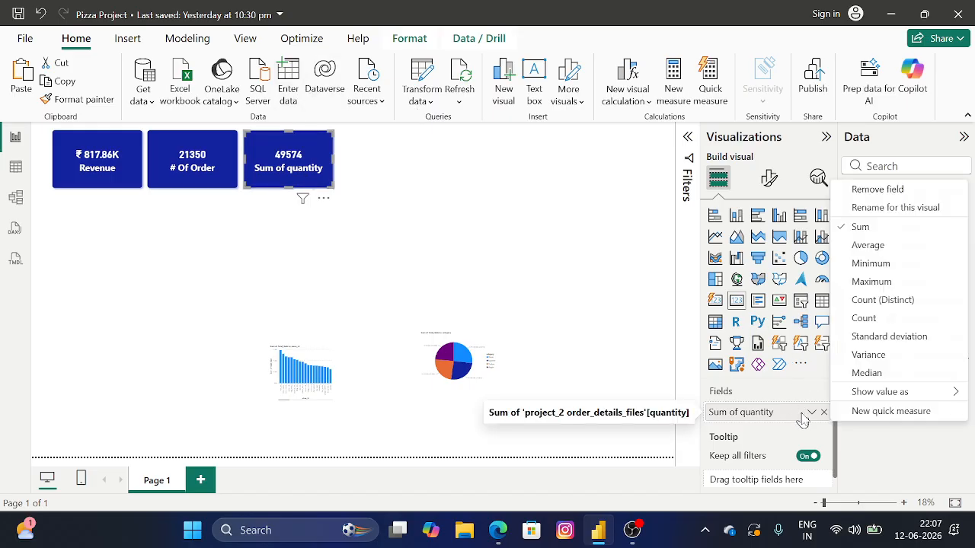
{"action": "left_click", "coordinate": [791, 417]}
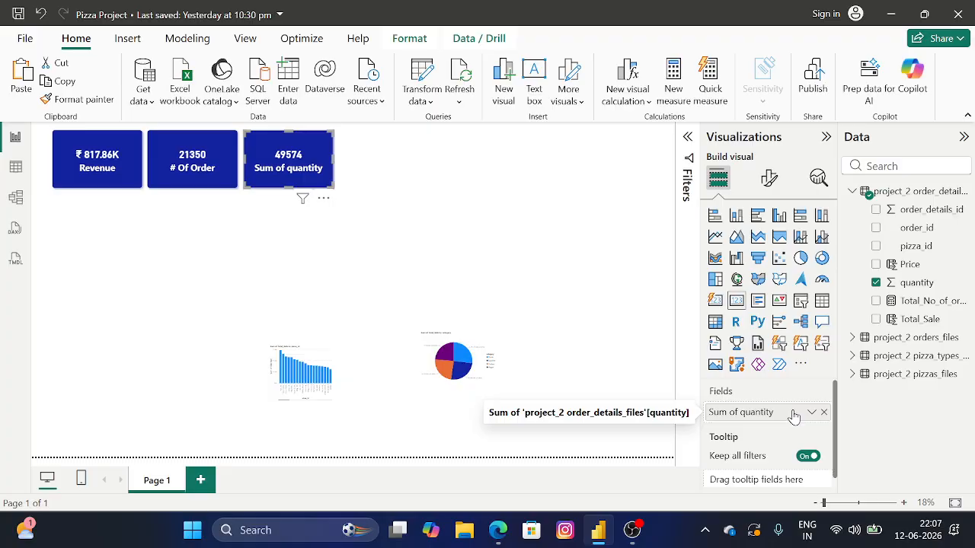
{"action": "double_click", "coordinate": [793, 416]}
{"action": "left_click_drag", "start_coordinate": [792, 412], "coordinate": [696, 396]}
{"action": "key", "text": "BackSpace"}
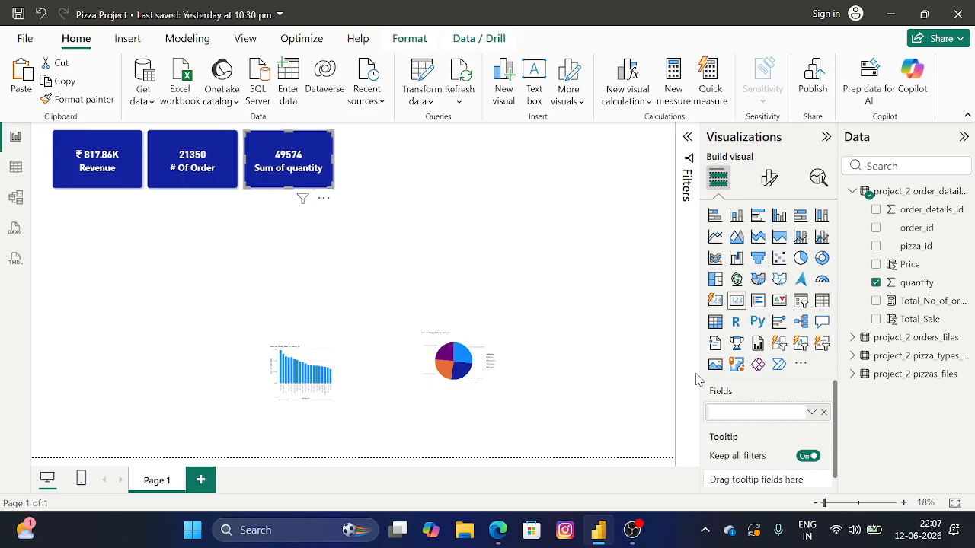
{"action": "type", "text": "# Pizza Sold"}
{"action": "key", "text": "Return"}
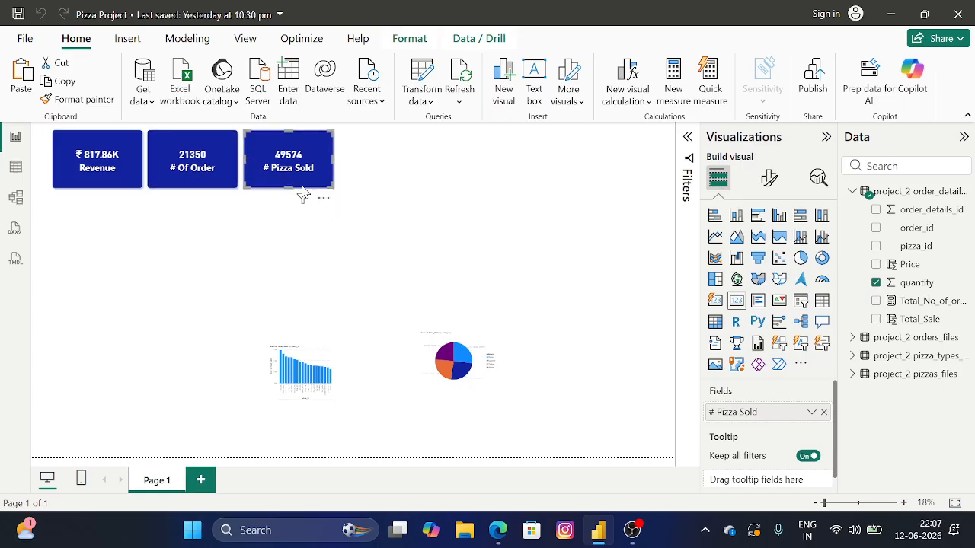
Duplicate the # Pizza Sold card beside the original and shift all four cards slightly down the page, keeping them aligned in one row
{"action": "key", "text": "ctrl+v"}
{"action": "left_click_drag", "start_coordinate": [281, 167], "coordinate": [375, 174]}
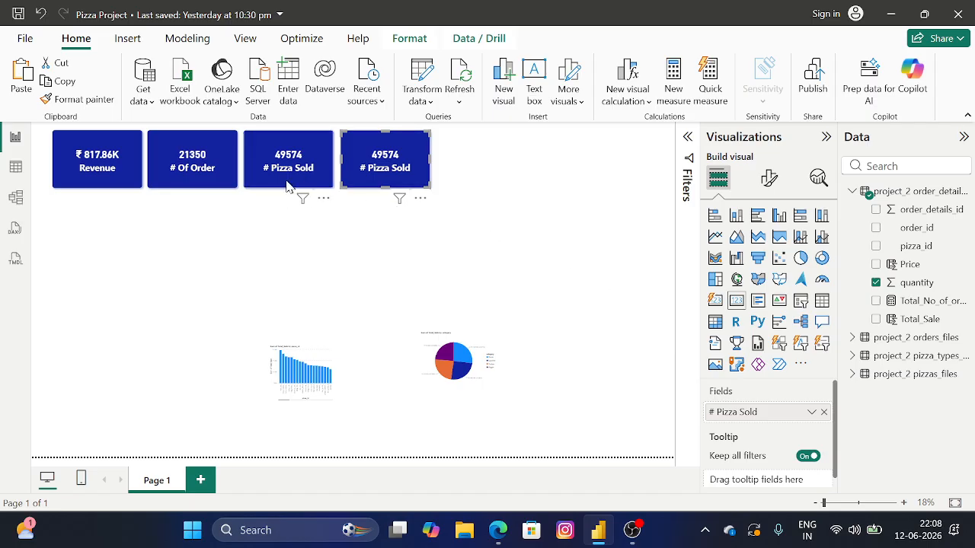
{"action": "left_click_drag", "start_coordinate": [286, 190], "coordinate": [286, 196]}
{"action": "left_click_drag", "start_coordinate": [210, 183], "coordinate": [211, 192]}
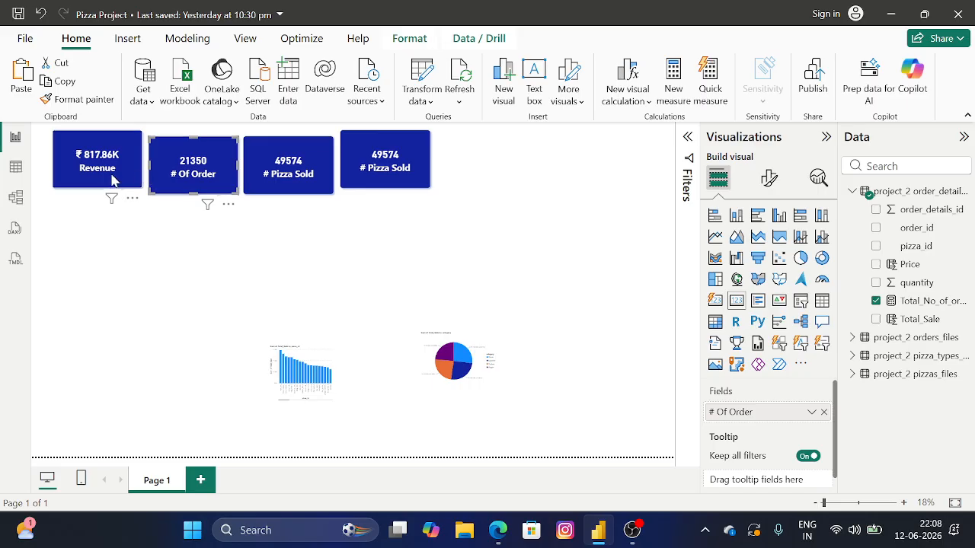
{"action": "left_click_drag", "start_coordinate": [111, 179], "coordinate": [110, 185]}
{"action": "left_click_drag", "start_coordinate": [387, 183], "coordinate": [383, 197]}
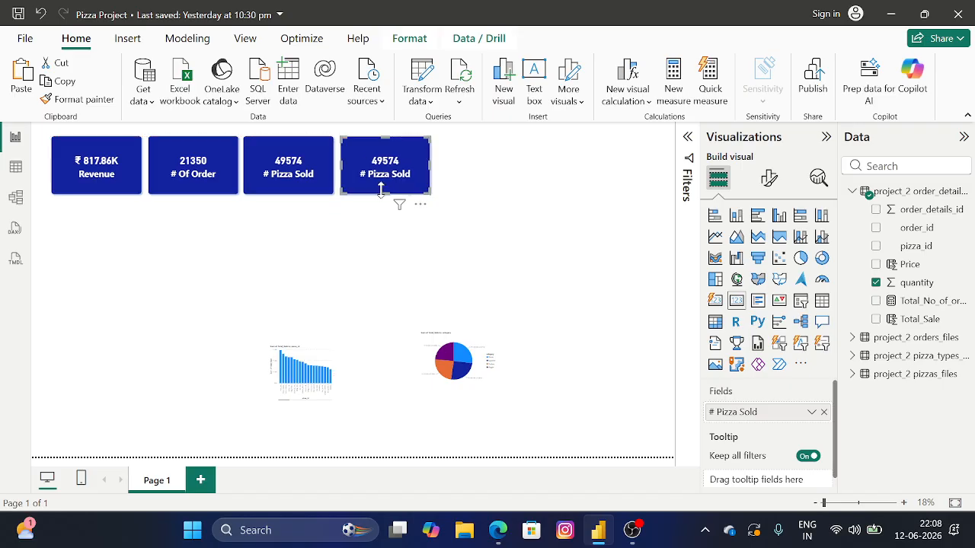
Remove the field from the fourth card and check the category column of the project_2 pizza_types_files table
{"action": "left_click", "coordinate": [510, 201]}
{"action": "left_click", "coordinate": [406, 183]}
{"action": "left_click", "coordinate": [825, 413]}
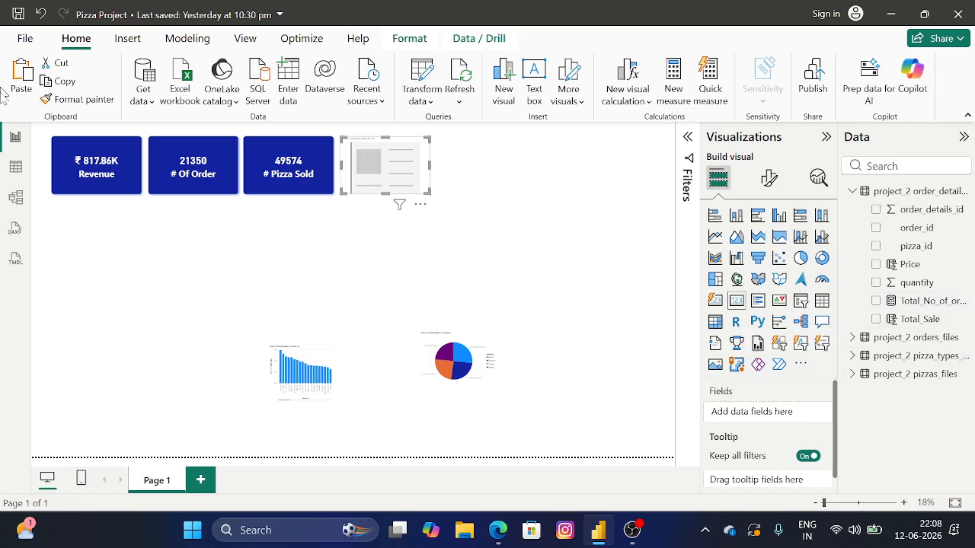
{"action": "left_click", "coordinate": [15, 166]}
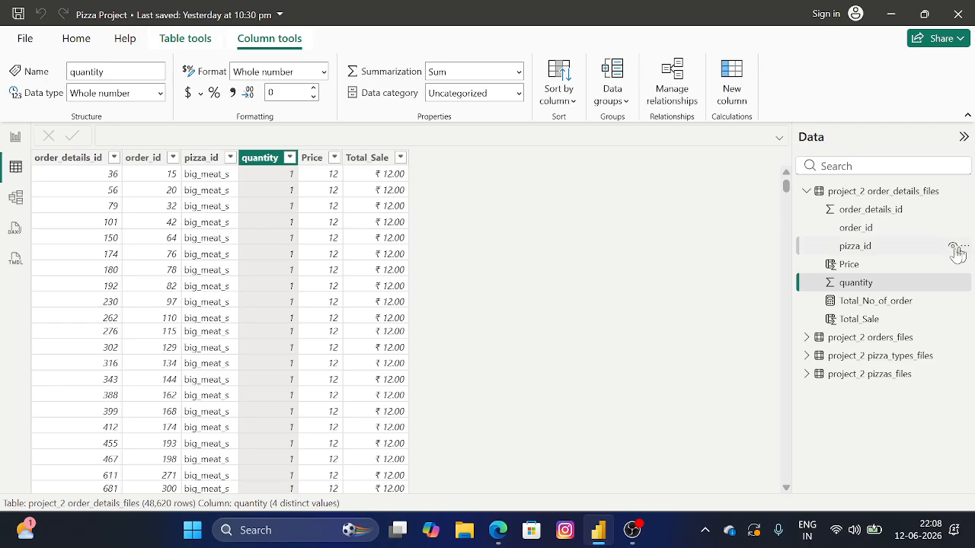
{"action": "left_click", "coordinate": [842, 343]}
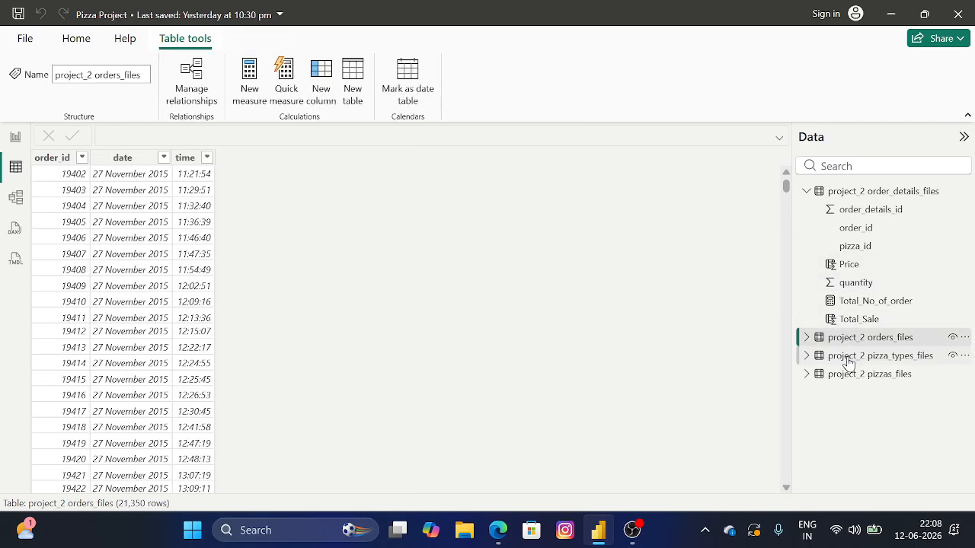
{"action": "left_click", "coordinate": [848, 358]}
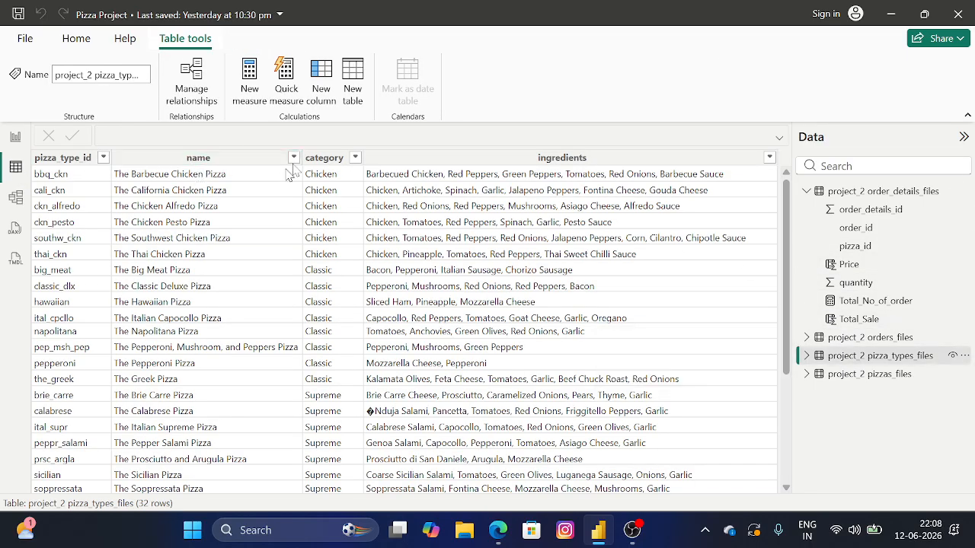
{"action": "left_click", "coordinate": [323, 159]}
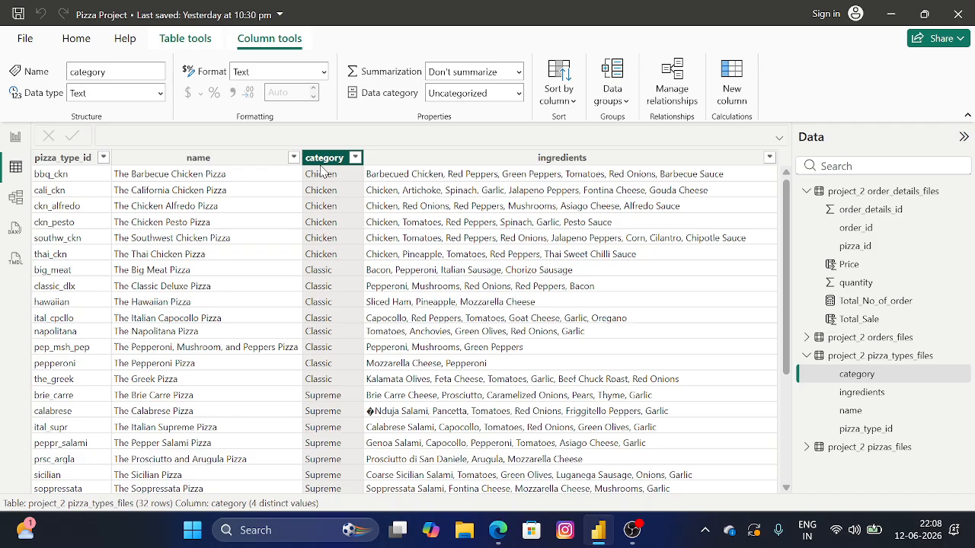
{"action": "left_click", "coordinate": [15, 136]}
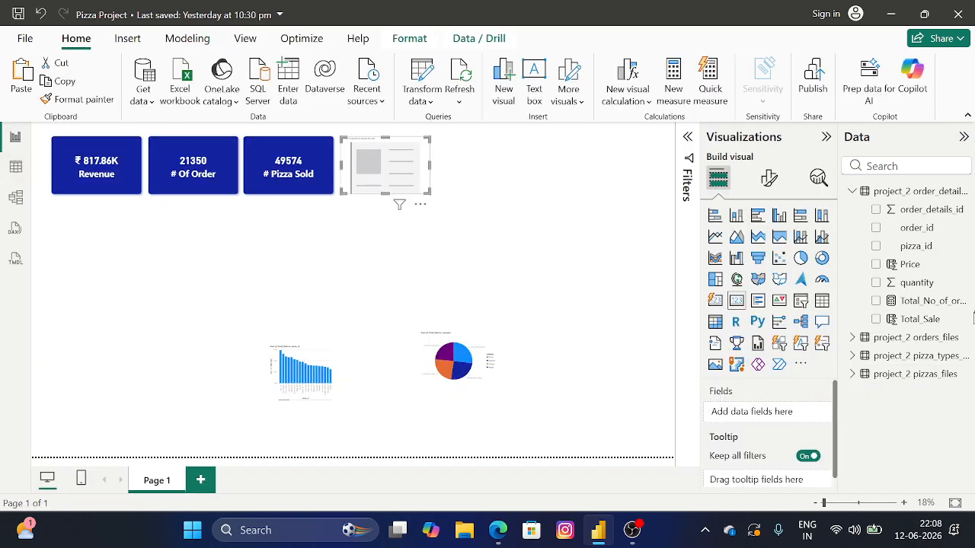
Assign the category field of the project_2 pizza_types_files table to the empty fourth card
{"action": "left_click", "coordinate": [938, 358]}
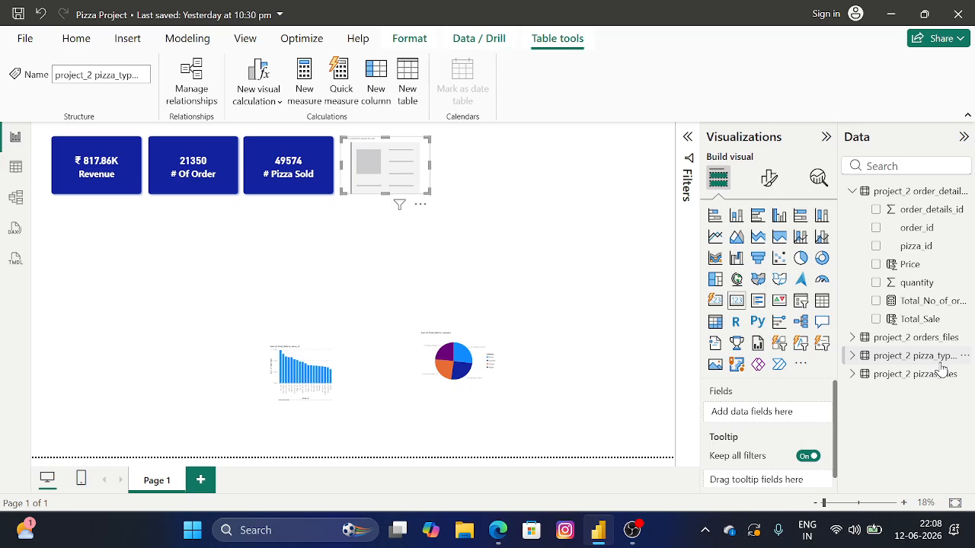
{"action": "left_click", "coordinate": [15, 167]}
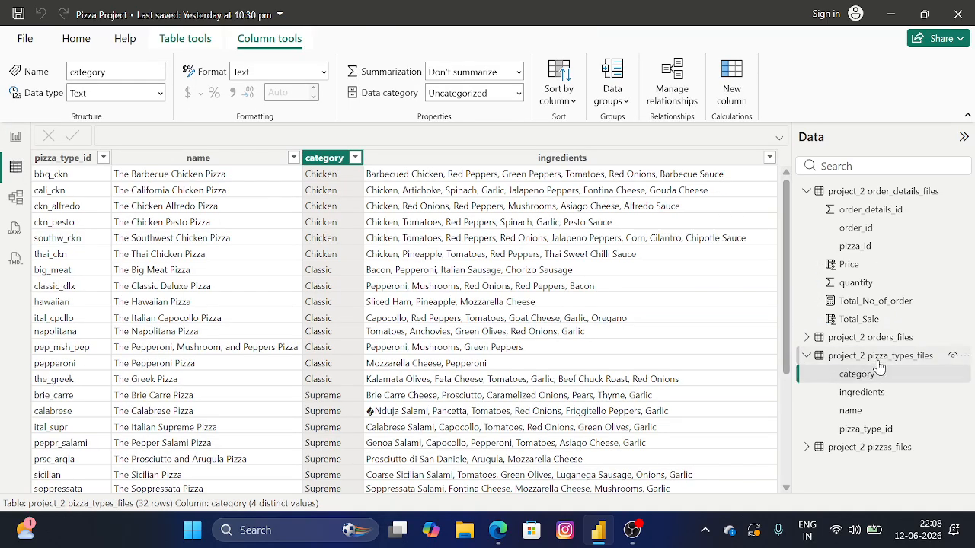
{"action": "left_click", "coordinate": [15, 138]}
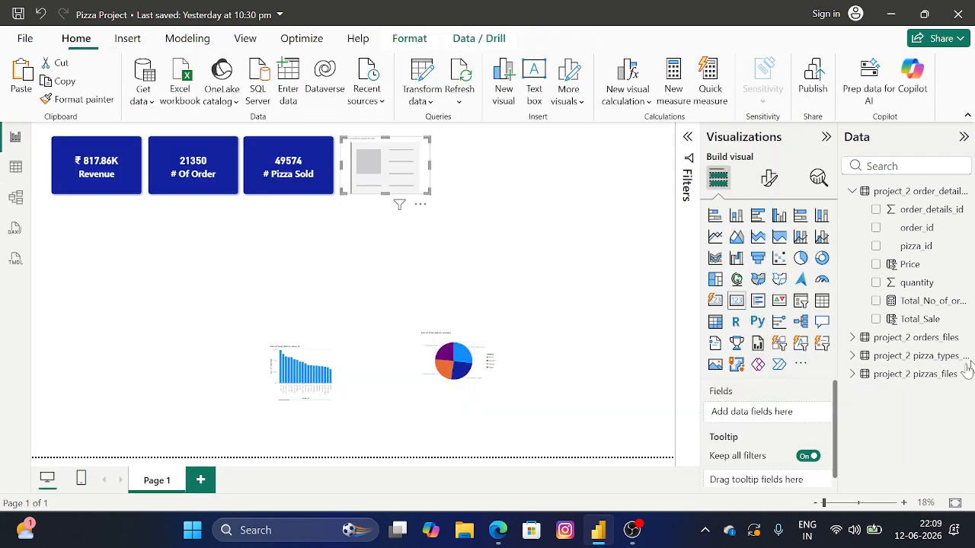
{"action": "left_click", "coordinate": [852, 355]}
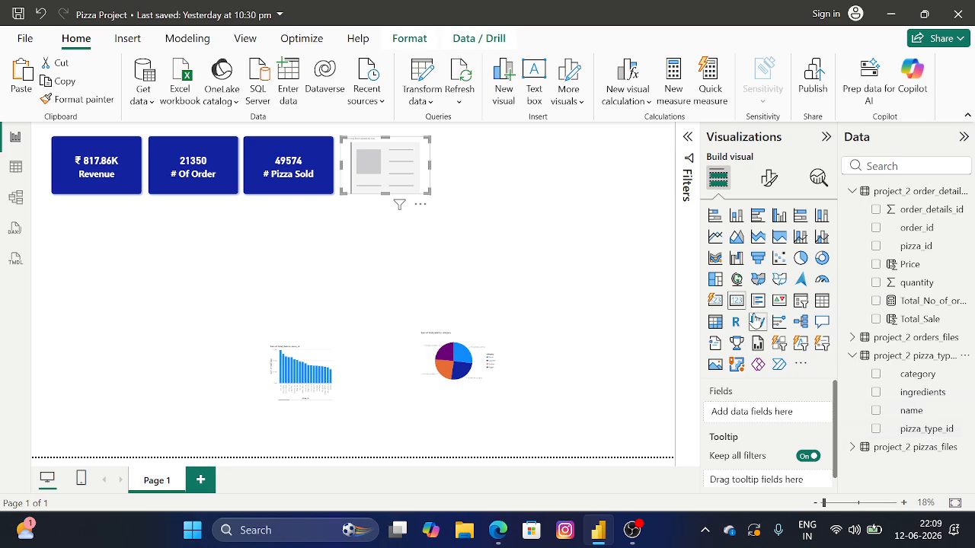
{"action": "left_click_drag", "start_coordinate": [908, 374], "coordinate": [792, 413]}
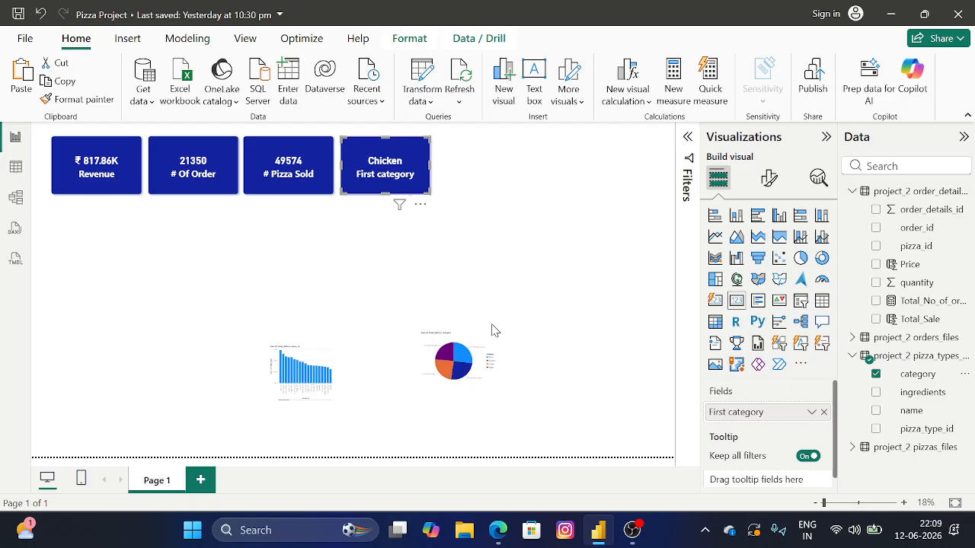
{"action": "left_click", "coordinate": [496, 533]}
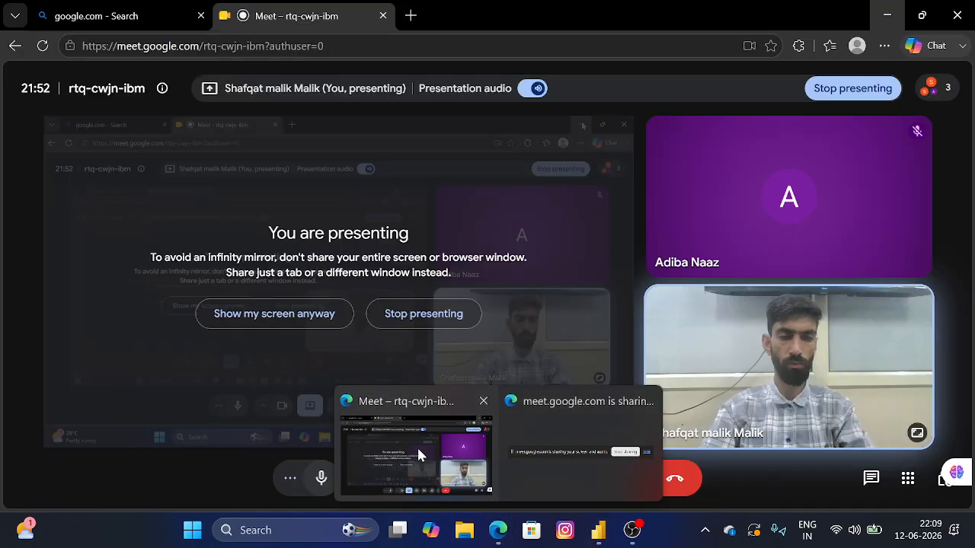
{"action": "left_click", "coordinate": [418, 455]}
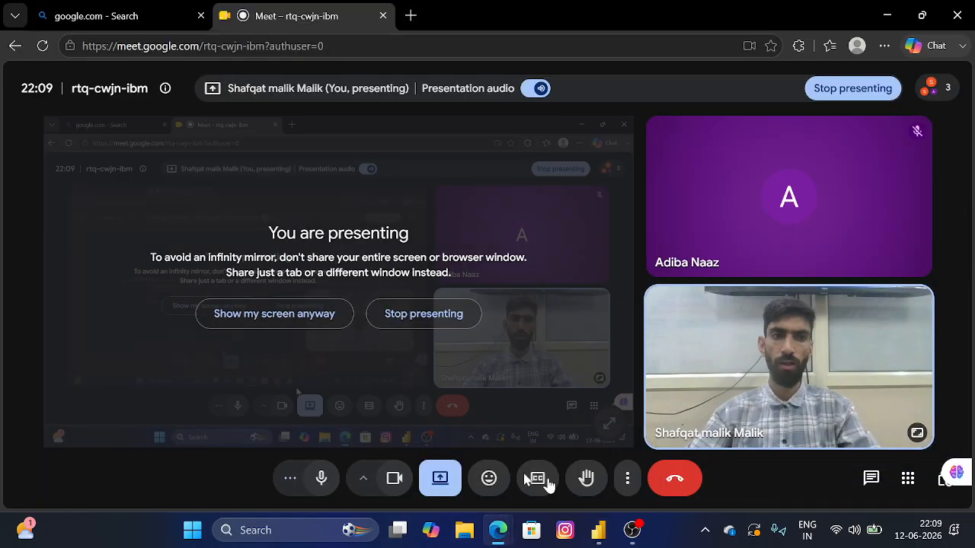
{"action": "left_click", "coordinate": [599, 533]}
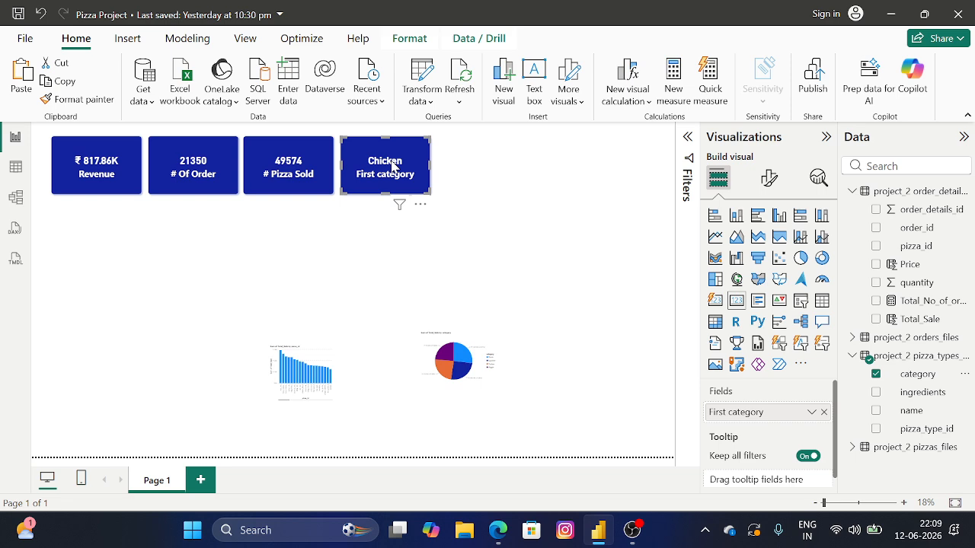
Check the distinct values of the category column in the table data and summarize the fourth card's category field by Count (Distinct)
{"action": "left_click", "coordinate": [16, 167]}
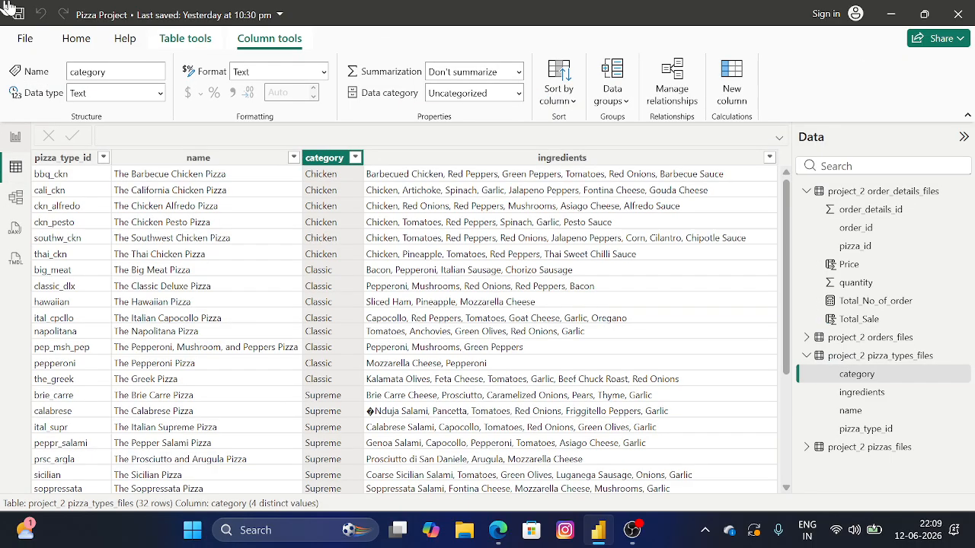
{"action": "left_click", "coordinate": [355, 158]}
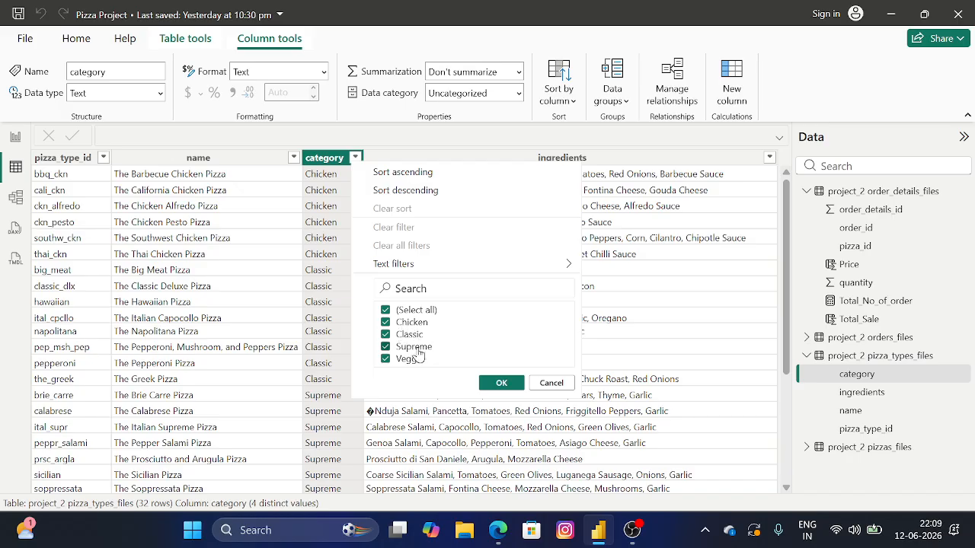
{"action": "left_click", "coordinate": [501, 382]}
{"action": "left_click", "coordinate": [14, 136]}
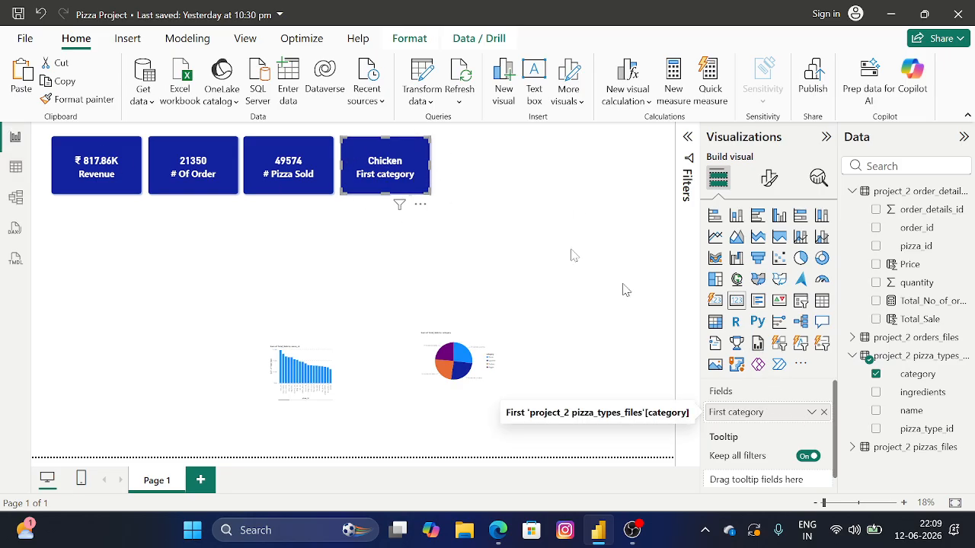
{"action": "left_click", "coordinate": [818, 413]}
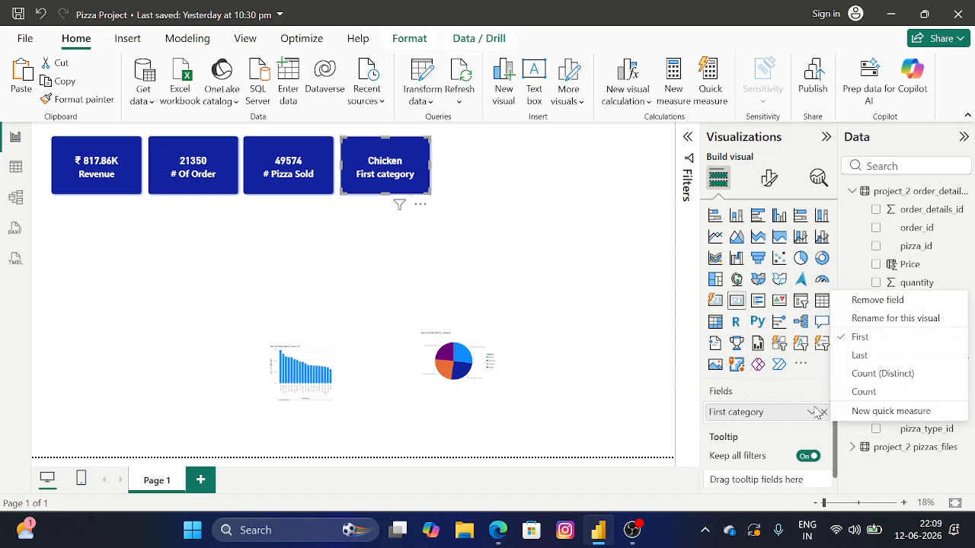
{"action": "left_click", "coordinate": [864, 377]}
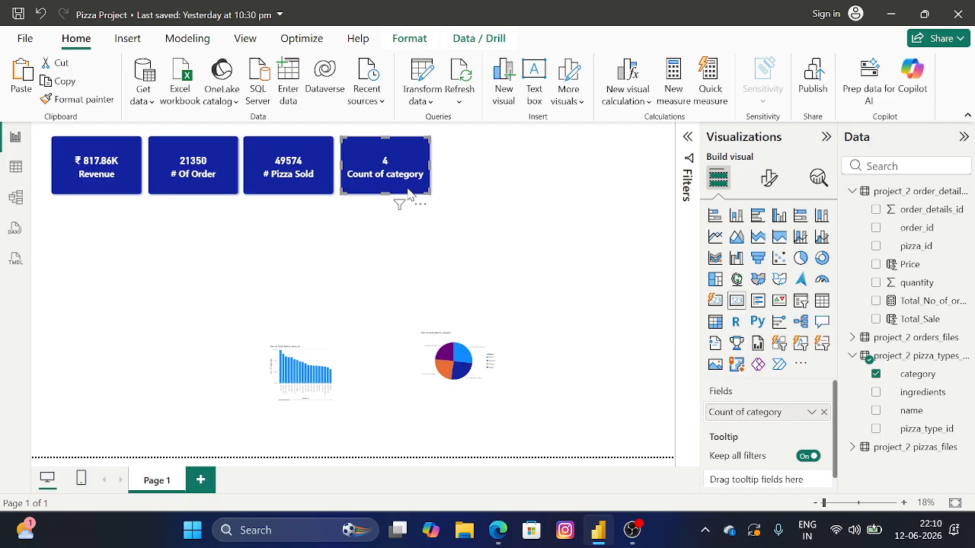
Rename the fourth card's category count for this visual to "# of Category"
{"action": "left_click", "coordinate": [914, 303]}
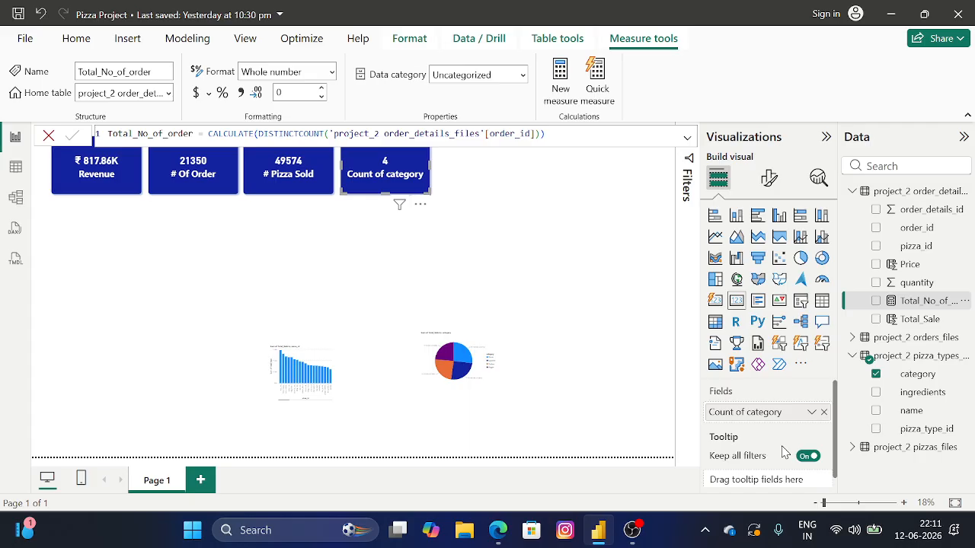
{"action": "left_click", "coordinate": [906, 304]}
{"action": "left_click", "coordinate": [811, 412]}
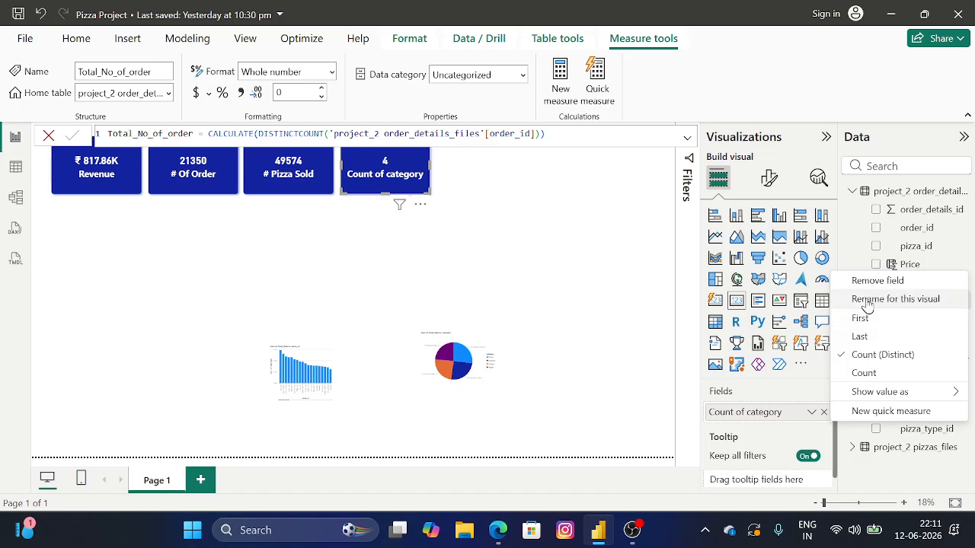
{"action": "left_click", "coordinate": [864, 300]}
{"action": "key", "text": "BackSpace"}
{"action": "key", "text": "BackSpace"}
{"action": "key", "text": "BackSpace"}
{"action": "key", "text": "BackSpace"}
{"action": "key", "text": "BackSpace"}
{"action": "key", "text": "BackSpace"}
{"action": "key", "text": "BackSpace"}
{"action": "key", "text": "BackSpace"}
{"action": "key", "text": "BackSpace"}
{"action": "key", "text": "BackSpace"}
{"action": "key", "text": "BackSpace"}
{"action": "key", "text": "BackSpace"}
{"action": "key", "text": "BackSpace"}
{"action": "key", "text": "BackSpace"}
{"action": "key", "text": "BackSpace"}
{"action": "key", "text": "BackSpace"}
{"action": "key", "text": "BackSpace"}
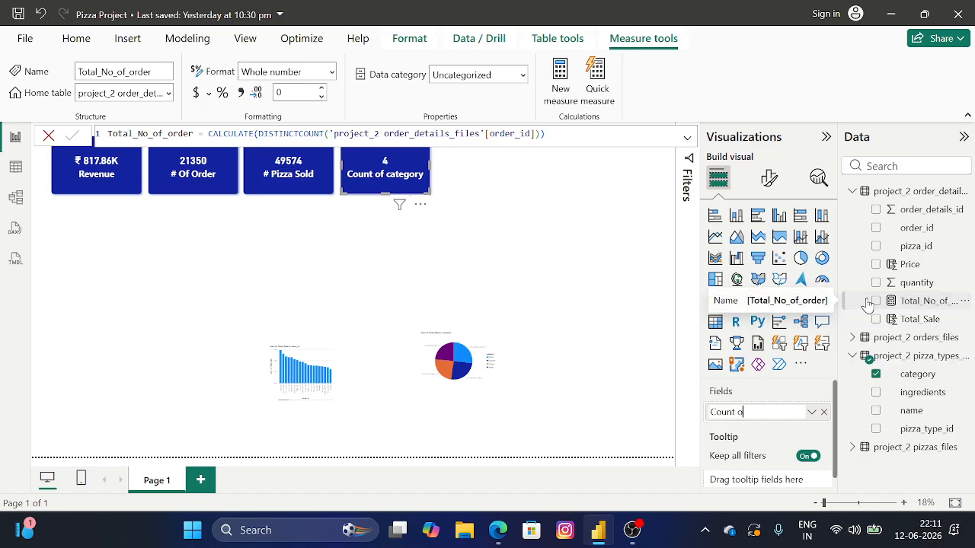
{"action": "type", "text": "# of Category"}
{"action": "key", "text": "Return"}
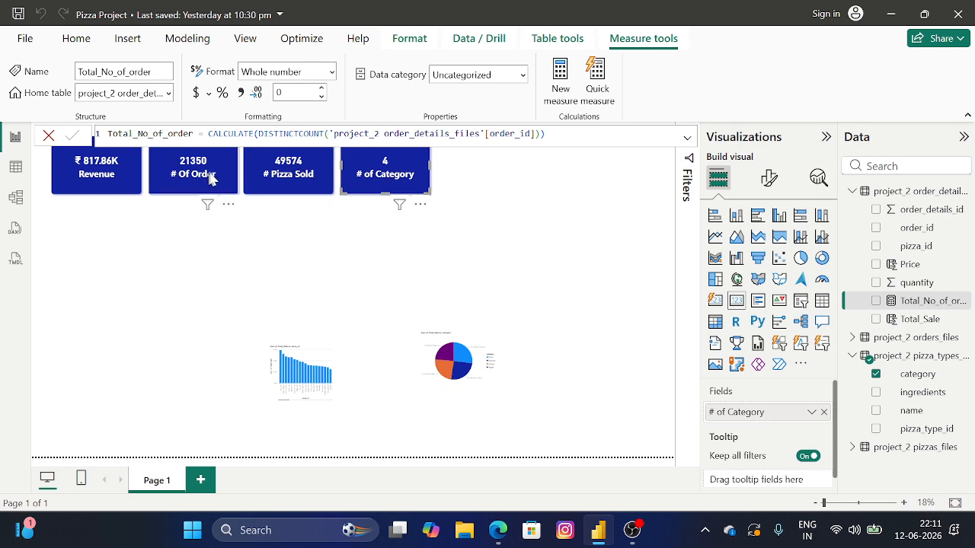
Duplicate the # of Category card, align the copy beside the original in the card row, and remove its field
{"action": "left_click", "coordinate": [387, 187]}
{"action": "key", "text": "ctrl+c"}
{"action": "key", "text": "ctrl+v"}
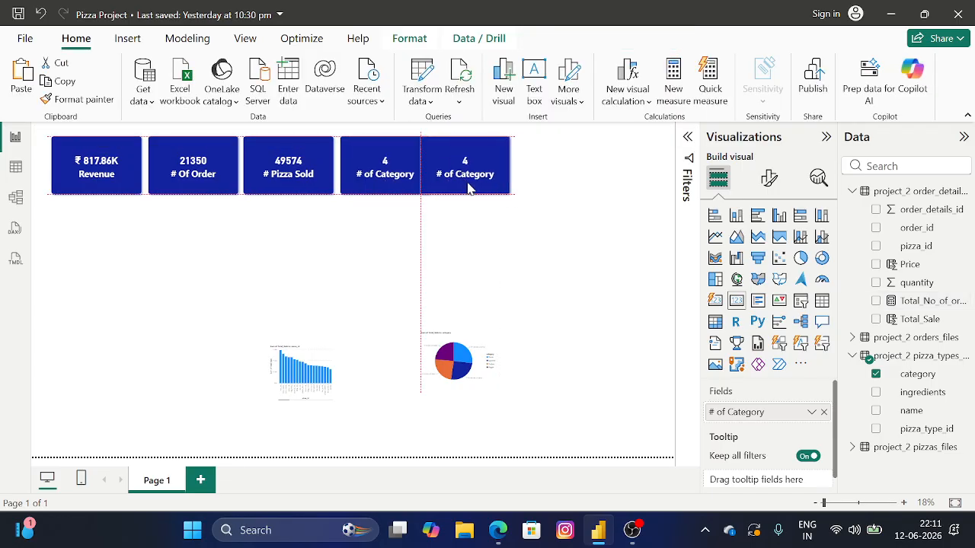
{"action": "left_click_drag", "start_coordinate": [482, 186], "coordinate": [489, 187]}
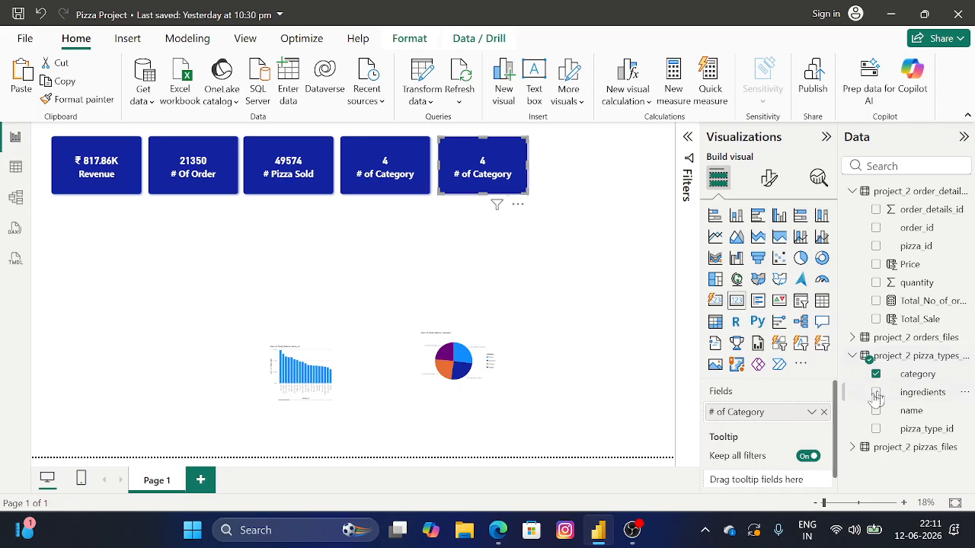
{"action": "left_click", "coordinate": [822, 413]}
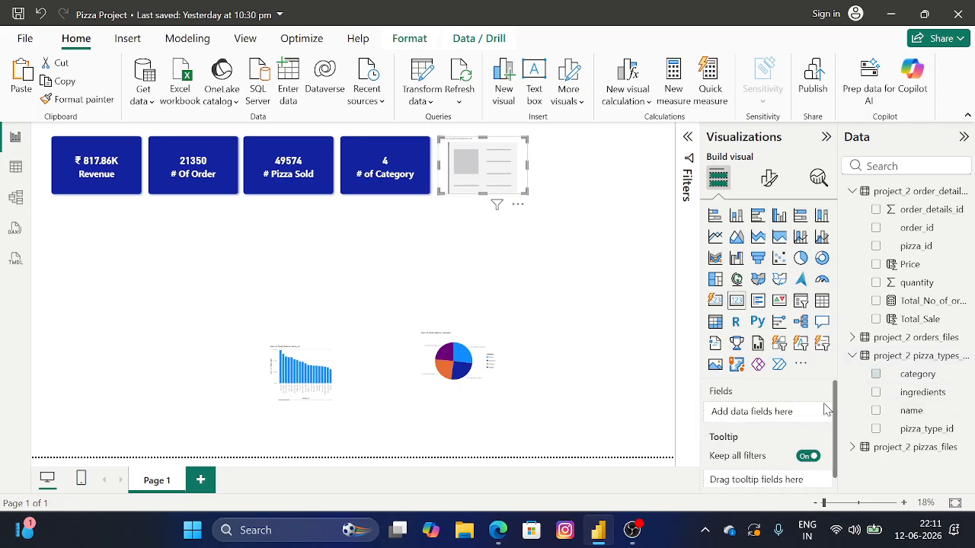
Examine the fields of the orders and pizzas tables and the distinct values in the name column of project_2 pizza_types_files
{"action": "left_click", "coordinate": [16, 168]}
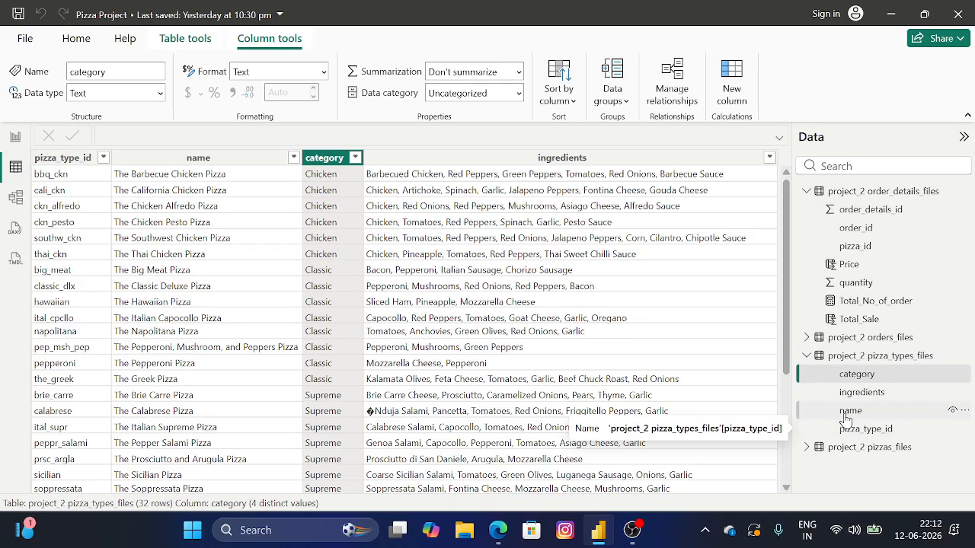
{"action": "left_click", "coordinate": [807, 448]}
{"action": "scroll", "coordinate": [907, 480], "scroll_direction": "down", "scroll_amount": 1}
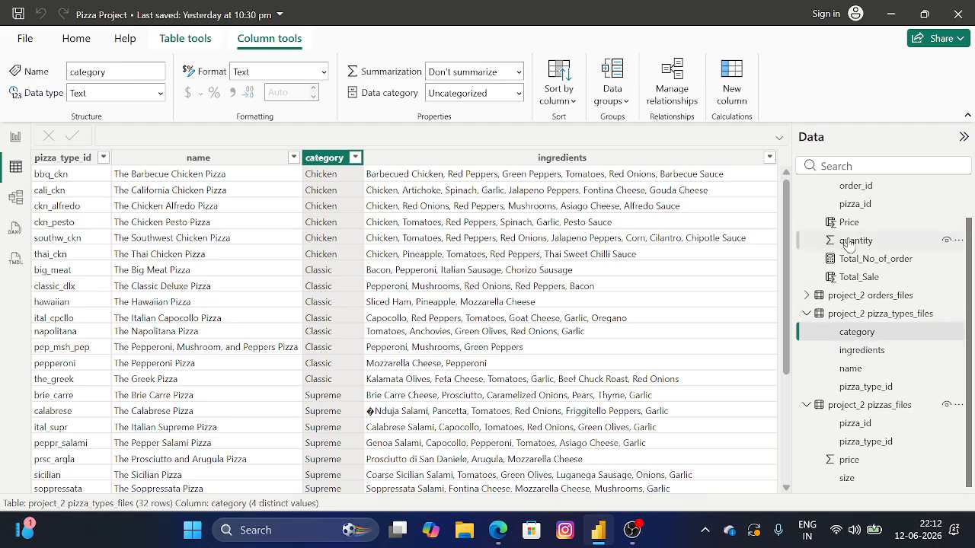
{"action": "scroll", "coordinate": [853, 244], "scroll_direction": "up", "scroll_amount": 1}
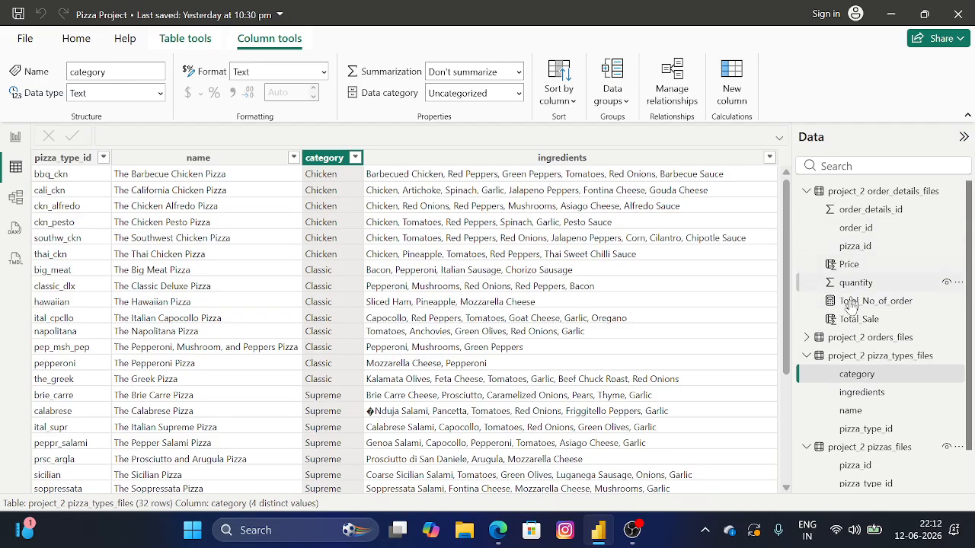
{"action": "left_click", "coordinate": [807, 339]}
{"action": "scroll", "coordinate": [864, 377], "scroll_direction": "down", "scroll_amount": 2}
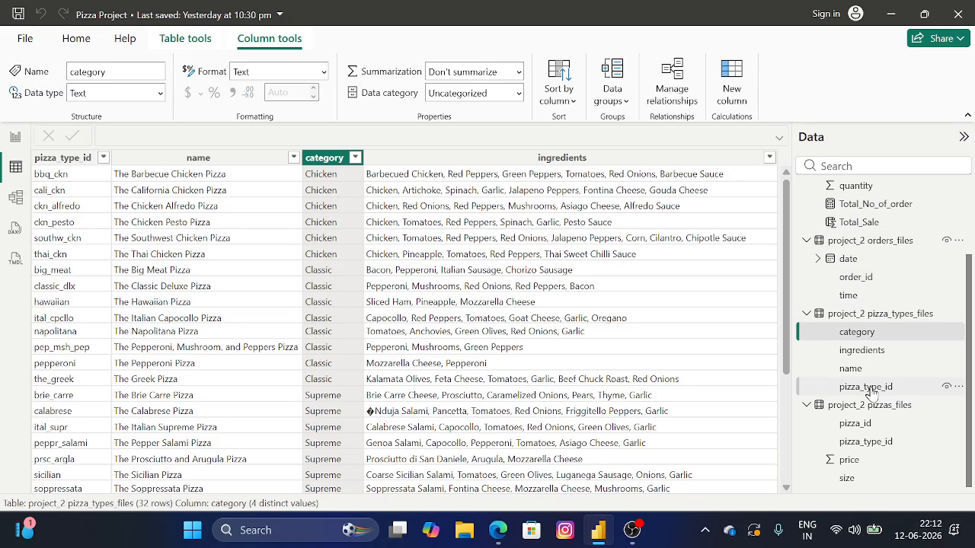
{"action": "left_click", "coordinate": [182, 160]}
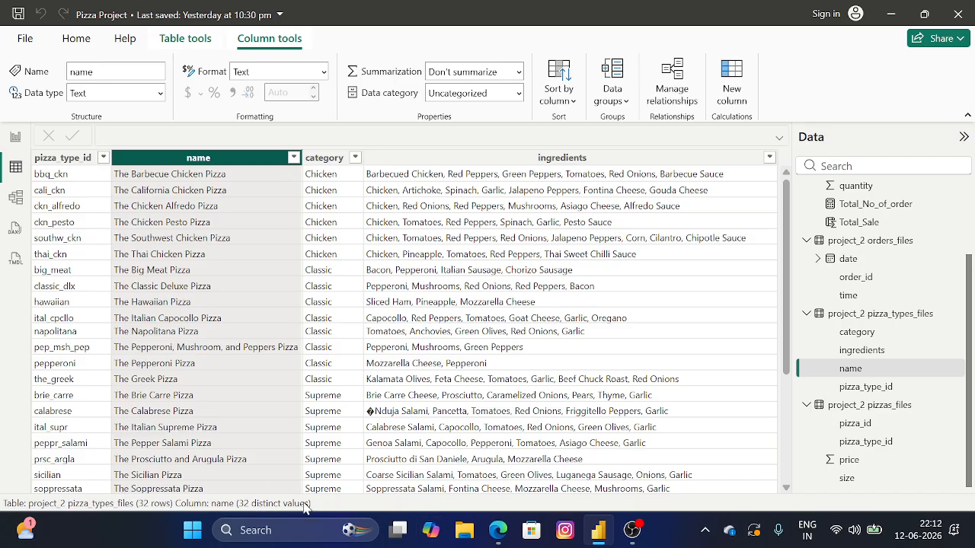
{"action": "left_click", "coordinate": [15, 137]}
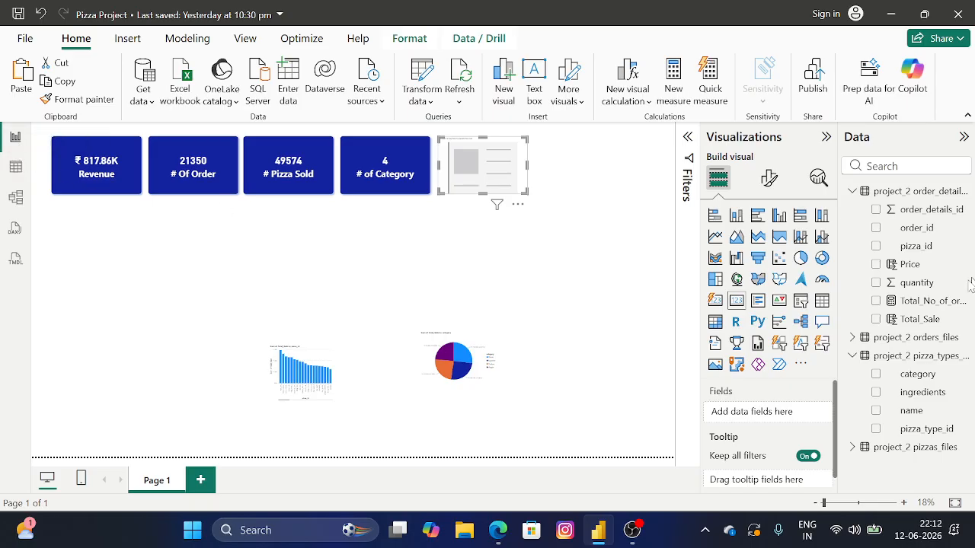
{"action": "left_click", "coordinate": [17, 168]}
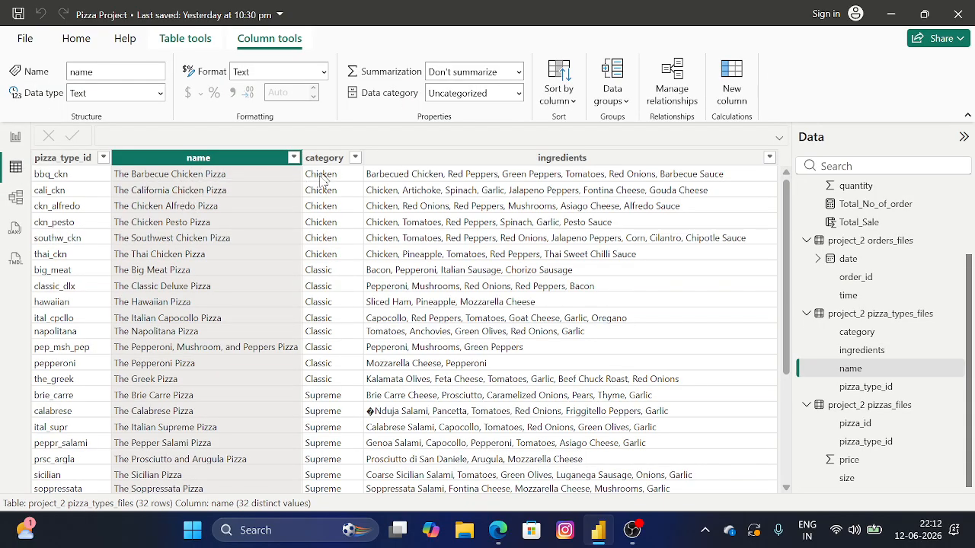
{"action": "left_click", "coordinate": [15, 138]}
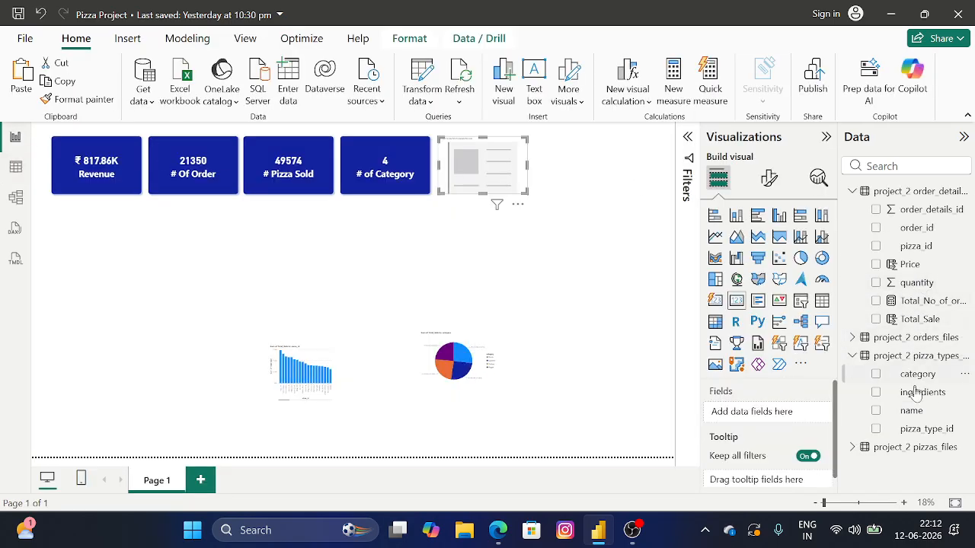
Assign the name field of project_2 pizza_types_files to the empty fifth card and summarize it by Count
{"action": "left_click_drag", "start_coordinate": [909, 411], "coordinate": [761, 412]}
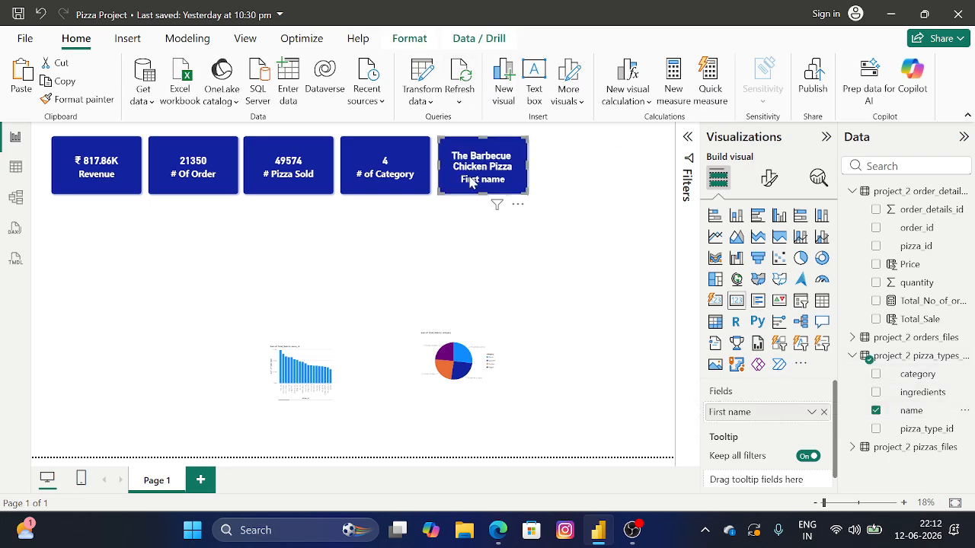
{"action": "right_click", "coordinate": [798, 417]}
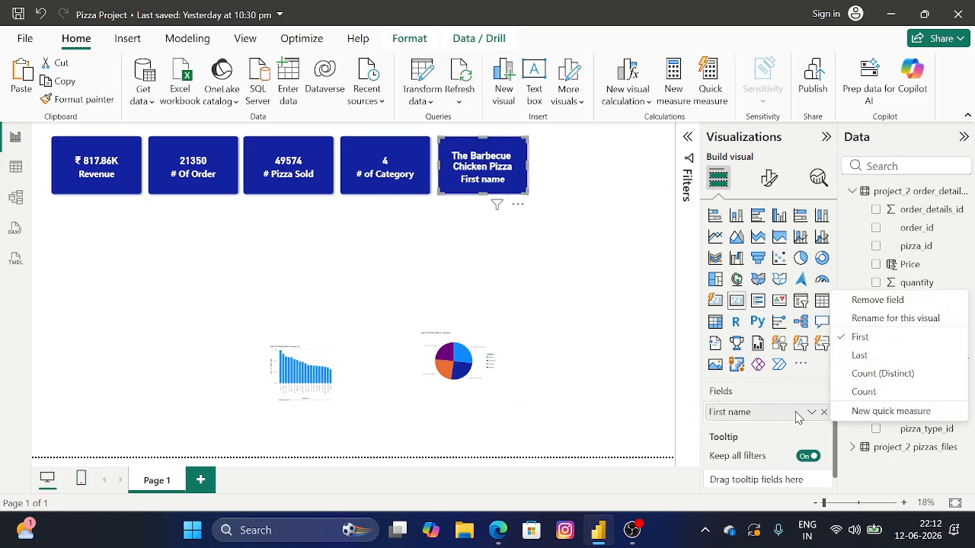
{"action": "left_click", "coordinate": [864, 392]}
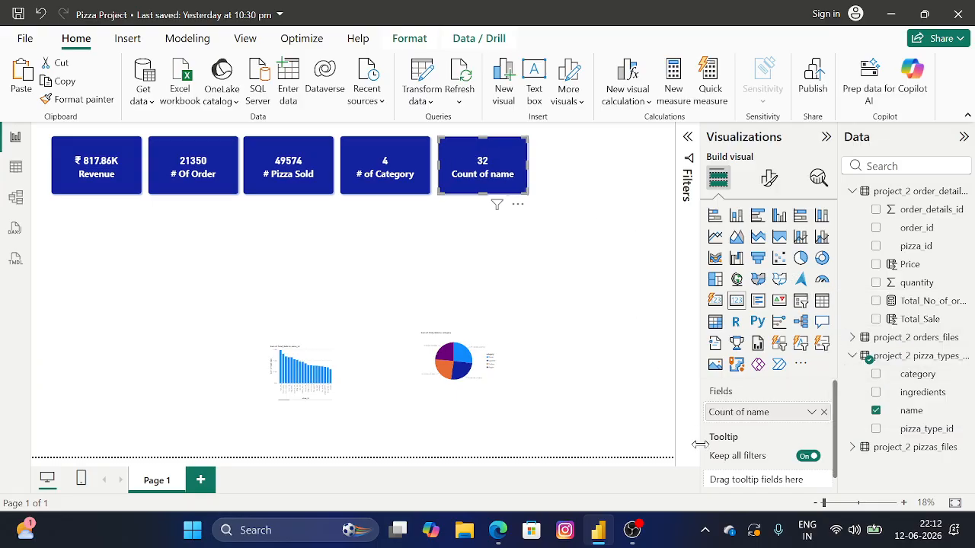
Rename the fifth card's name count for this visual to "Types of Pizza"
{"action": "double_click", "coordinate": [753, 412]}
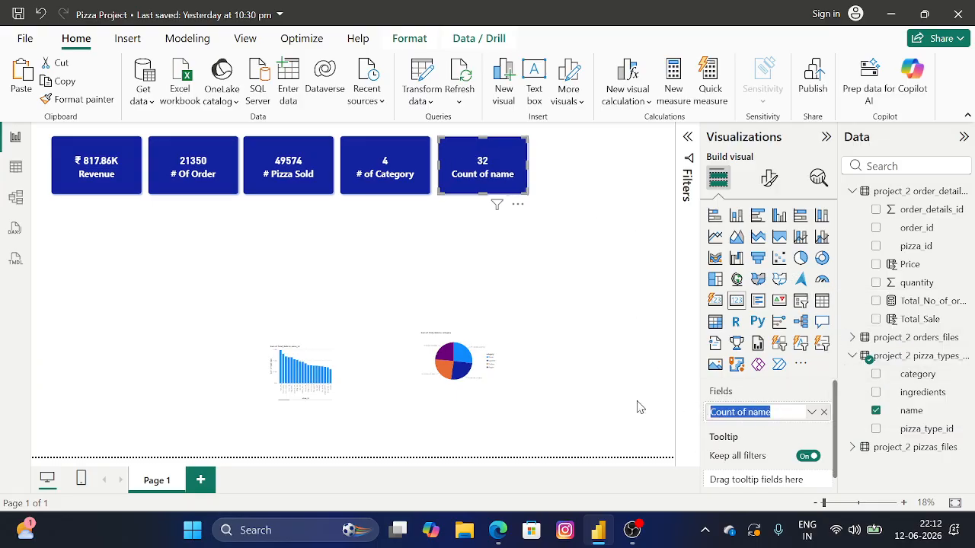
{"action": "key", "text": "BackSpace"}
{"action": "type", "text": "Types of Pizza"}
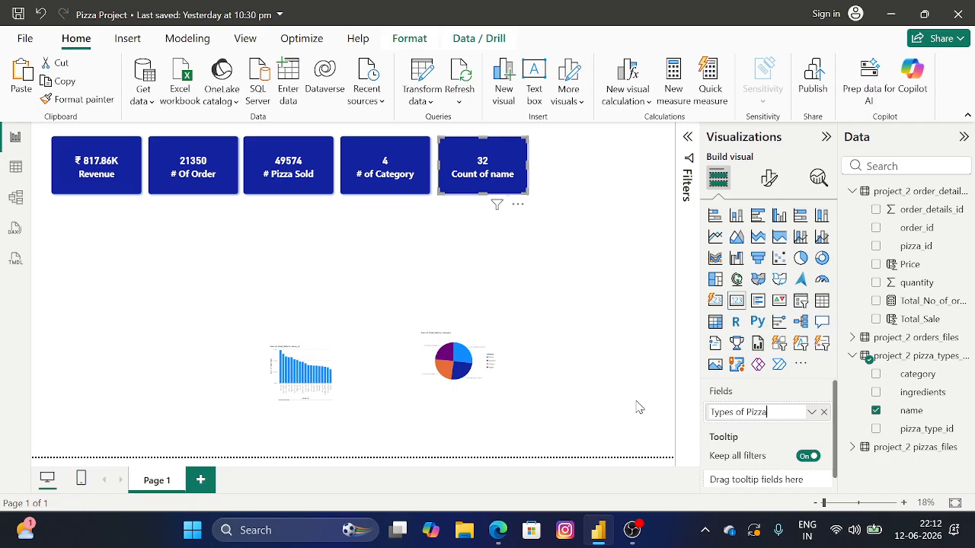
{"action": "key", "text": "Return"}
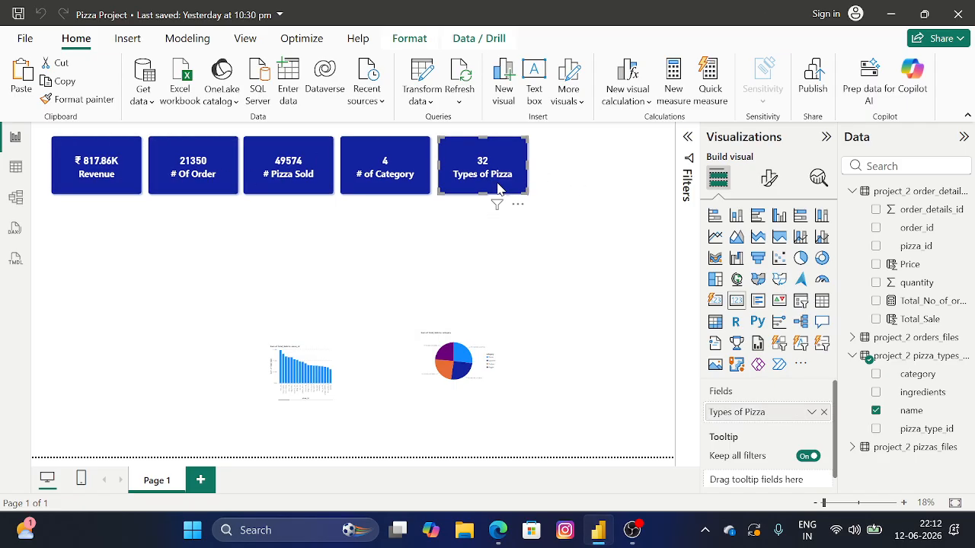
Move the Types of Pizza card away from the # of Category card and enlarge it slightly
{"action": "left_click_drag", "start_coordinate": [498, 190], "coordinate": [592, 198]}
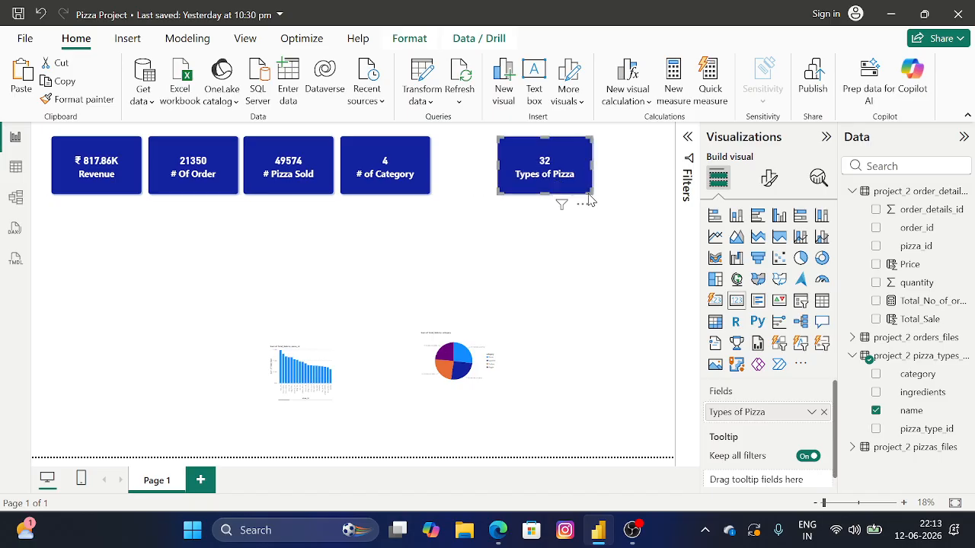
{"action": "left_click_drag", "start_coordinate": [503, 192], "coordinate": [509, 199]}
{"action": "left_click_drag", "start_coordinate": [593, 195], "coordinate": [593, 204]}
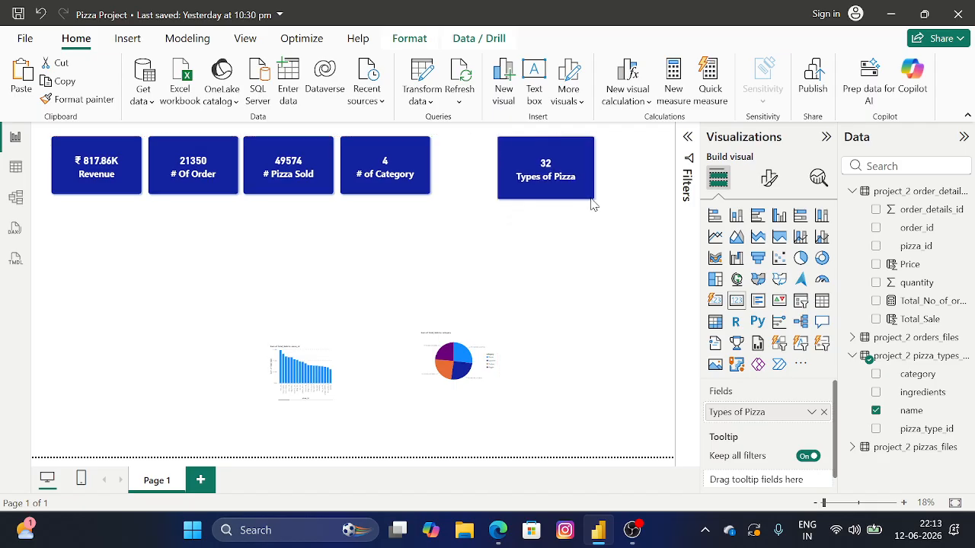
{"action": "left_click_drag", "start_coordinate": [594, 204], "coordinate": [593, 206]}
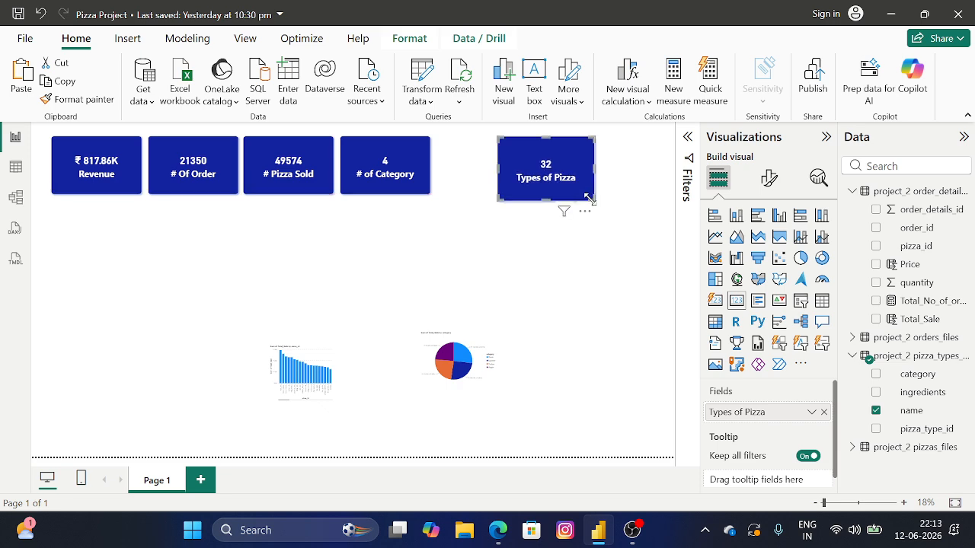
{"action": "left_click", "coordinate": [593, 251]}
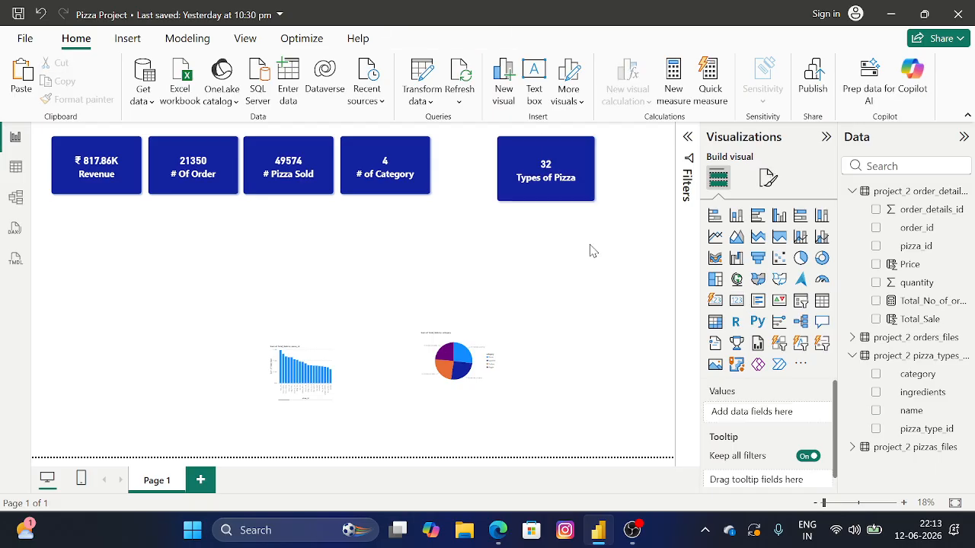
{"action": "left_click", "coordinate": [561, 212]}
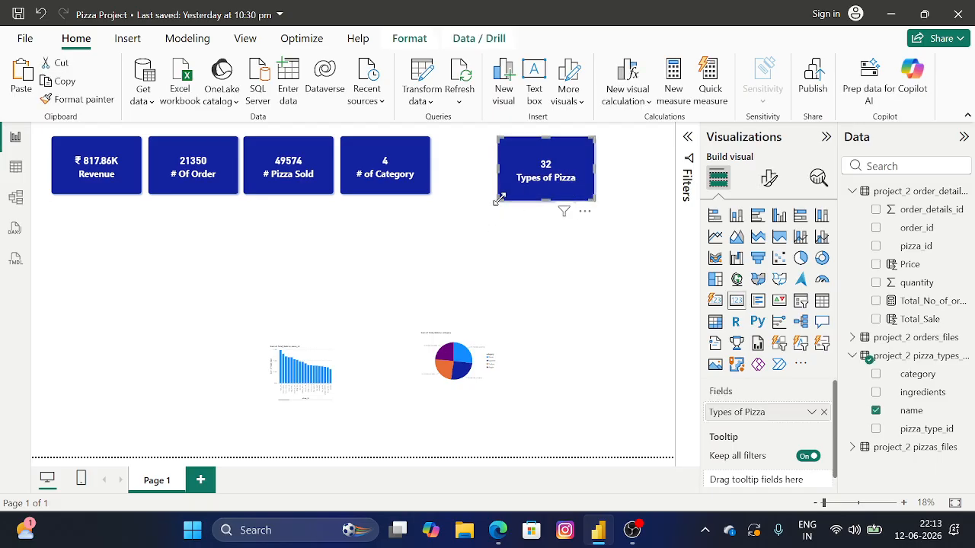
{"action": "left_click_drag", "start_coordinate": [501, 198], "coordinate": [503, 200]}
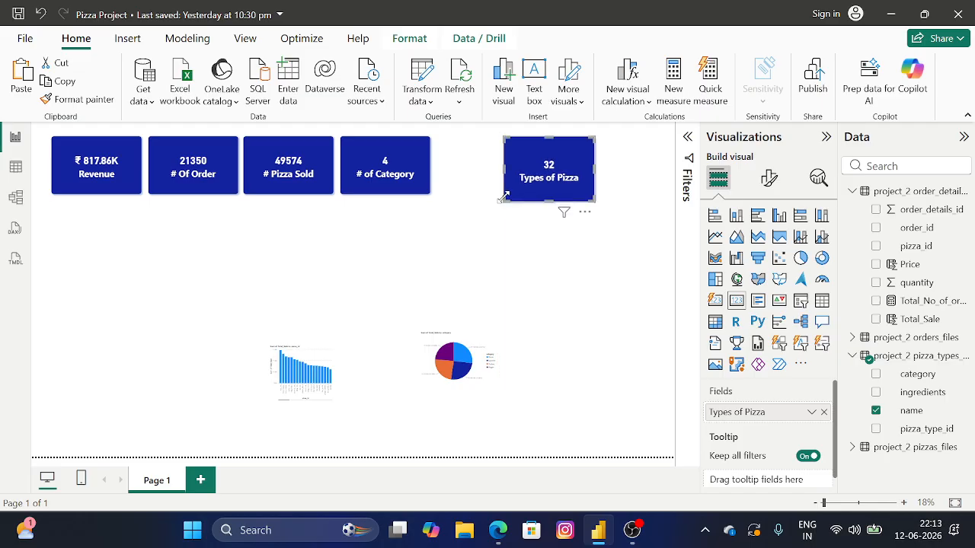
{"action": "left_click_drag", "start_coordinate": [502, 198], "coordinate": [500, 202]}
{"action": "left_click", "coordinate": [503, 222]}
Move the # of Category and # Pizza Sold cards toward the Types of Pizza card and enlarge both to its size
{"action": "left_click_drag", "start_coordinate": [399, 164], "coordinate": [549, 160]}
{"action": "left_click_drag", "start_coordinate": [585, 191], "coordinate": [468, 194]}
{"action": "left_click_drag", "start_coordinate": [291, 174], "coordinate": [422, 174]}
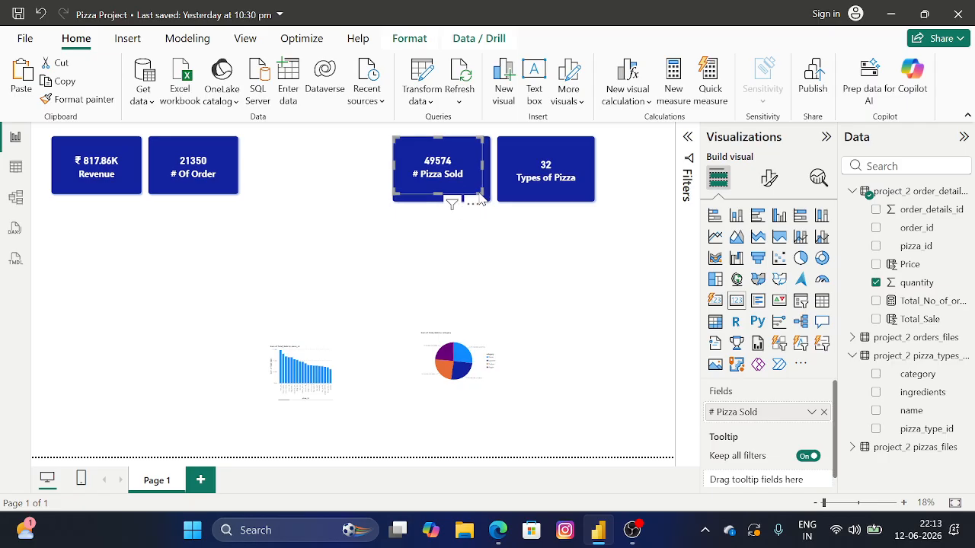
{"action": "left_click_drag", "start_coordinate": [476, 191], "coordinate": [363, 191]}
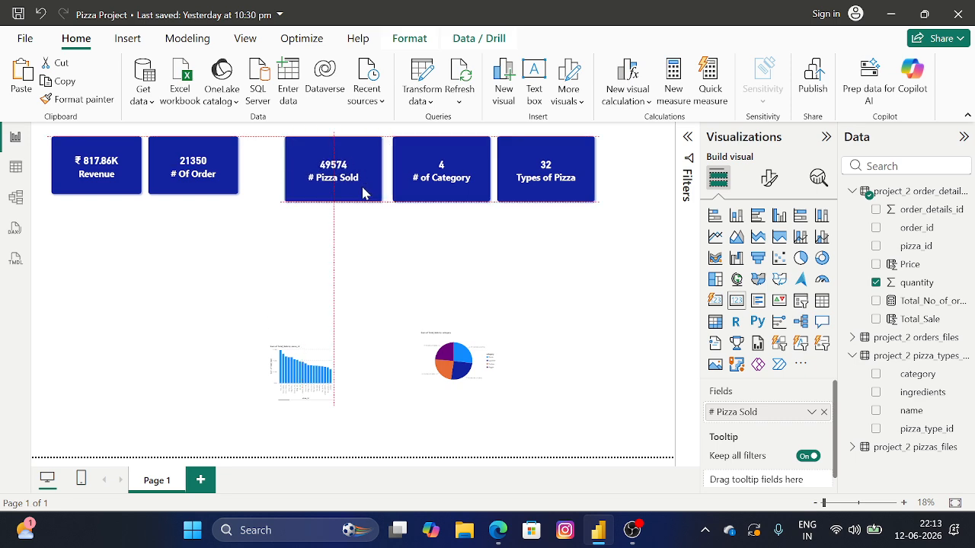
Enlarge the # Of Order and Revenue cards to match the others and close up the spacing across all five cards
{"action": "left_click_drag", "start_coordinate": [214, 181], "coordinate": [263, 196]}
{"action": "left_click_drag", "start_coordinate": [115, 181], "coordinate": [138, 189]}
{"action": "left_click_drag", "start_coordinate": [201, 192], "coordinate": [183, 200]}
{"action": "left_click_drag", "start_coordinate": [327, 195], "coordinate": [303, 196]}
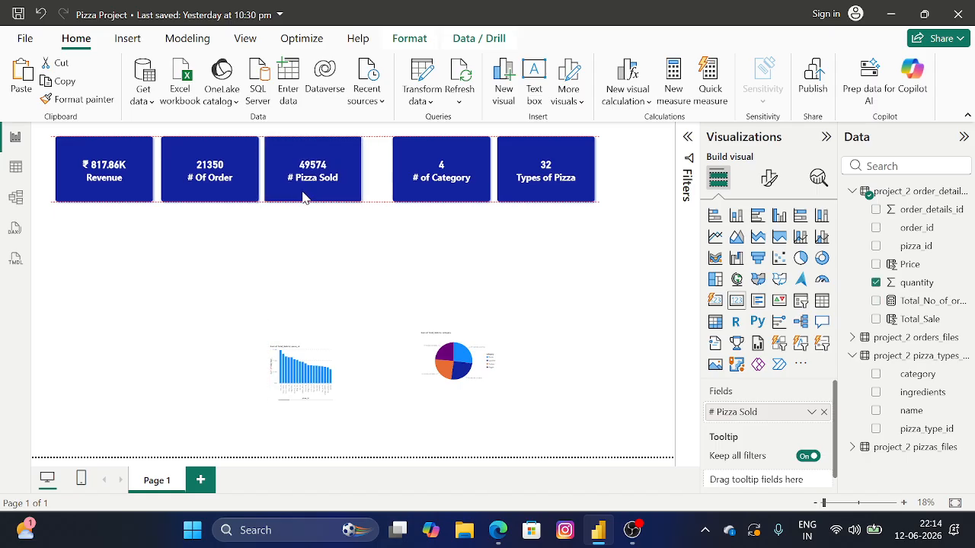
{"action": "mouse_move", "coordinate": [446, 195]}
{"action": "left_mouse_down"}
{"action": "mouse_move", "coordinate": [427, 195]}
{"action": "mouse_move", "coordinate": [437, 196]}
{"action": "left_mouse_up"}
{"action": "left_click_drag", "start_coordinate": [526, 196], "coordinate": [508, 204]}
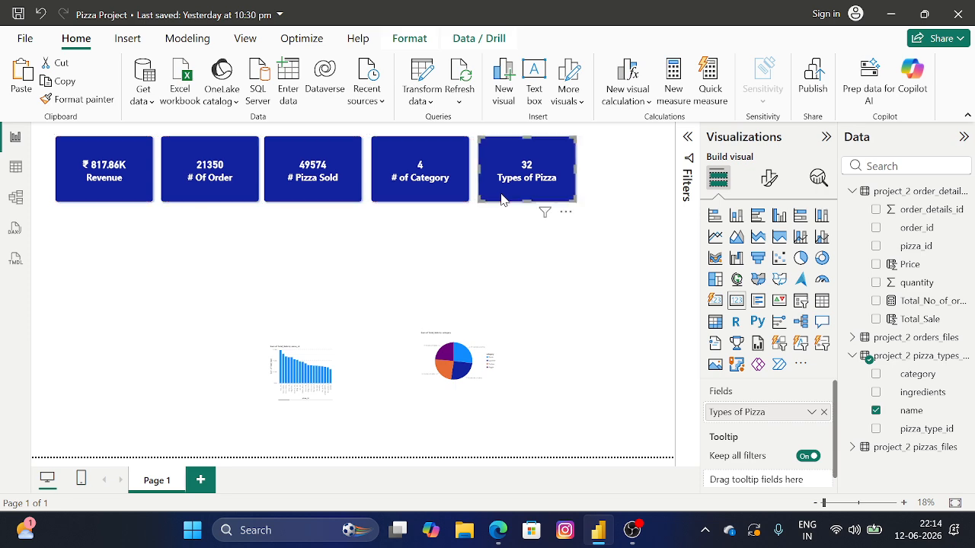
Select all five KPI cards together and move the row slightly lower on the page
{"action": "left_click", "coordinate": [422, 41]}
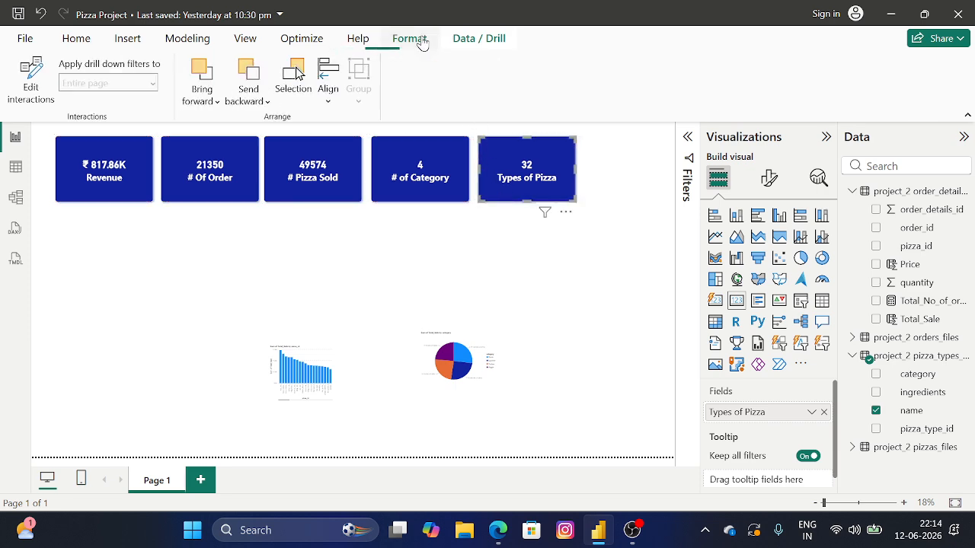
{"action": "left_click", "coordinate": [245, 41]}
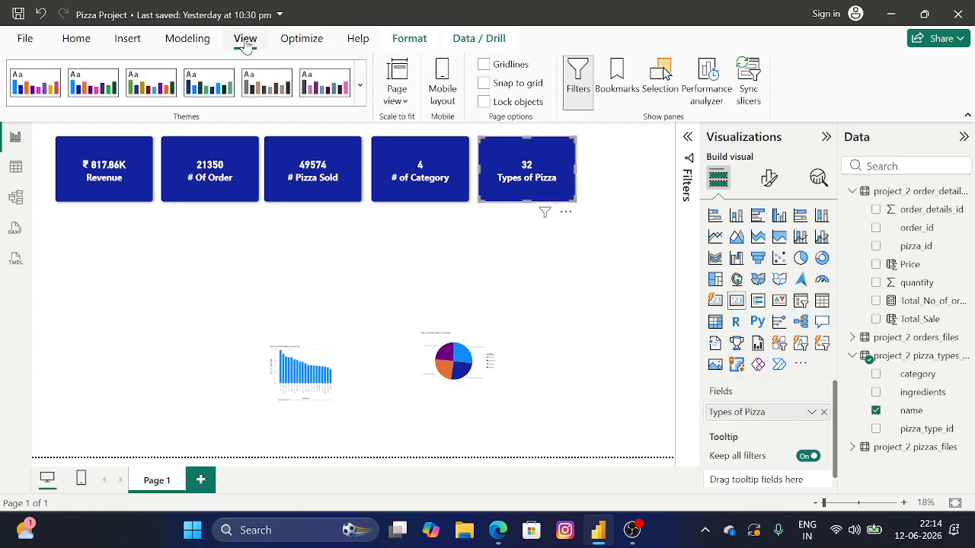
{"action": "left_click", "coordinate": [131, 177]}
{"action": "left_click", "coordinate": [201, 190], "text": "ctrl"}
{"action": "left_click", "coordinate": [304, 185], "text": "ctrl"}
{"action": "left_click", "coordinate": [424, 196], "text": "ctrl"}
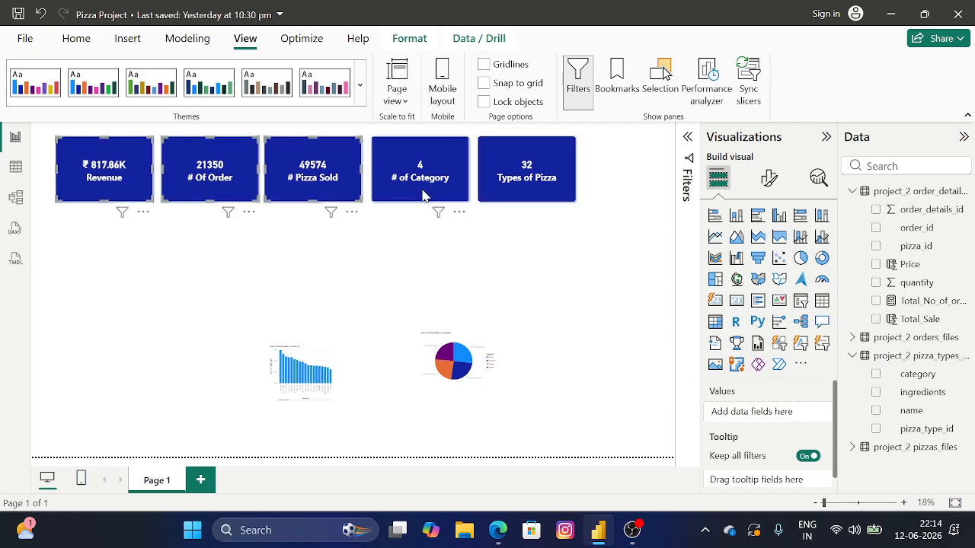
{"action": "left_click", "coordinate": [495, 197], "text": "ctrl"}
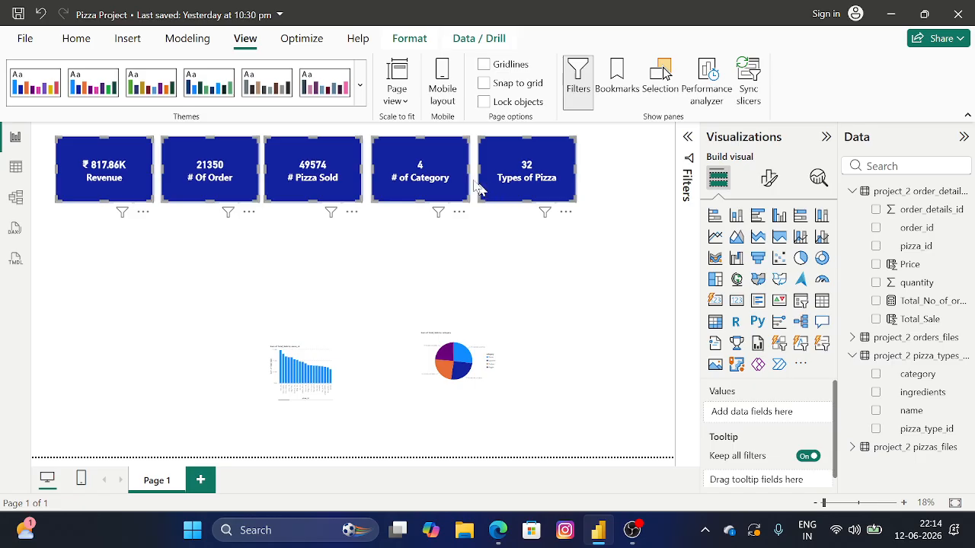
{"action": "left_click_drag", "start_coordinate": [399, 183], "coordinate": [404, 196]}
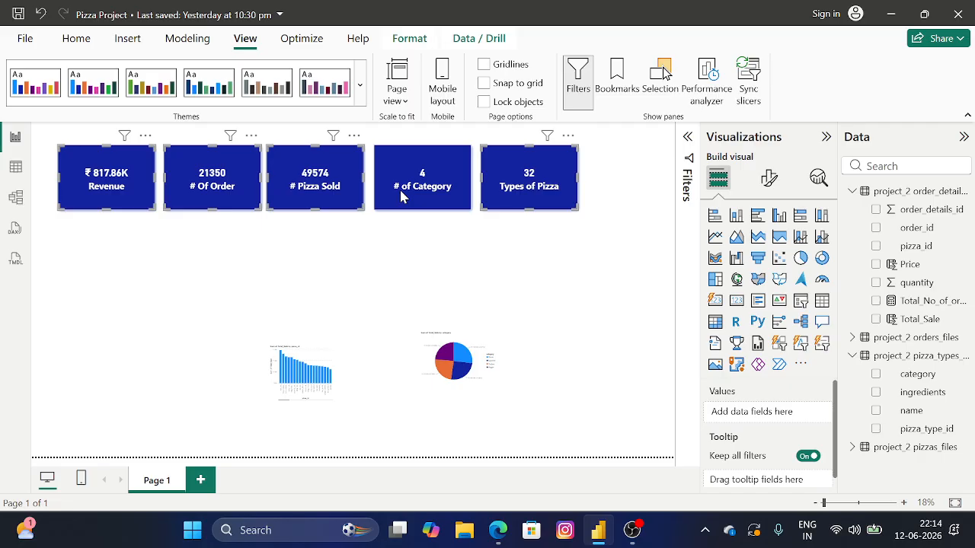
{"action": "left_click_drag", "start_coordinate": [402, 195], "coordinate": [399, 196]}
{"action": "left_click", "coordinate": [438, 237]}
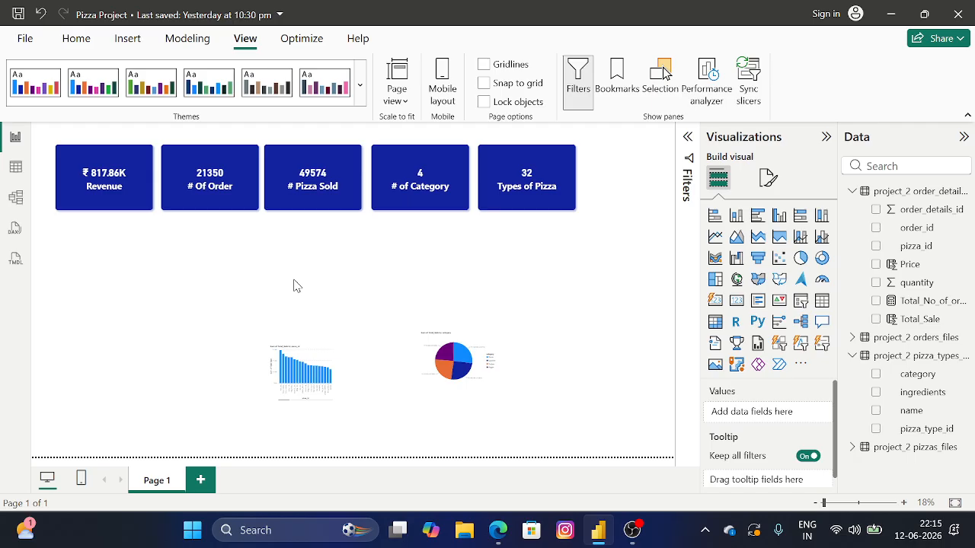
Switch to File Explorer and open the Documents new folder on the GT NEO 16GB (D:) drive
{"action": "left_click", "coordinate": [463, 531]}
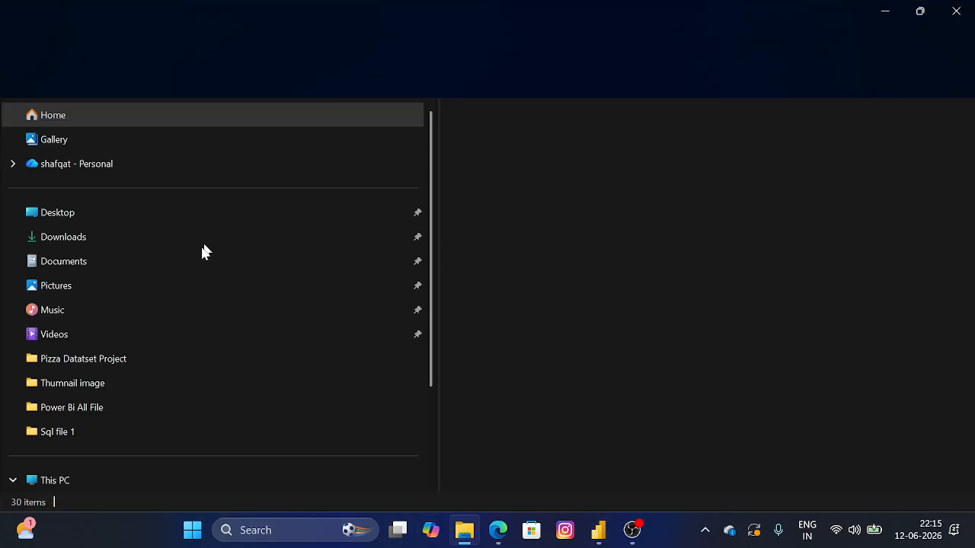
{"action": "scroll", "coordinate": [198, 262], "scroll_direction": "down", "scroll_amount": 2}
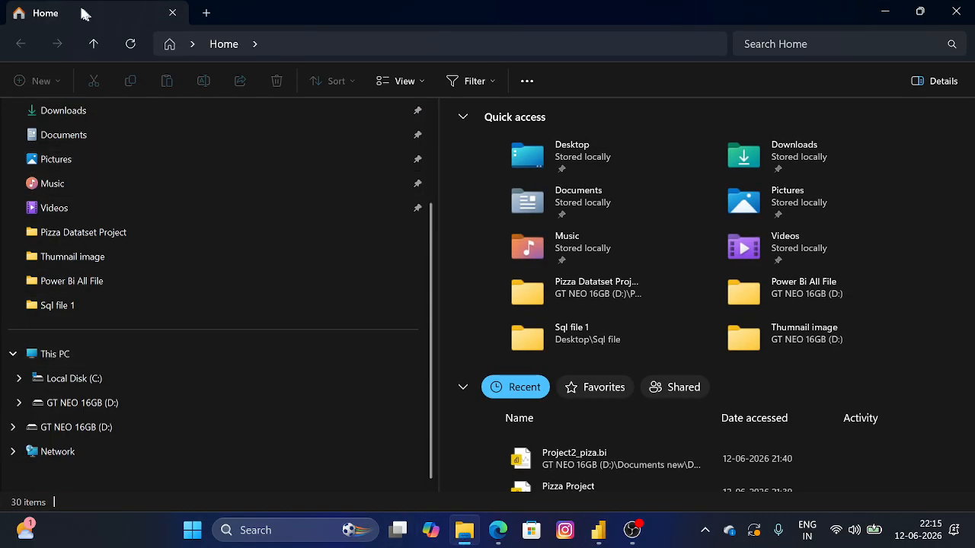
{"action": "left_click", "coordinate": [100, 428]}
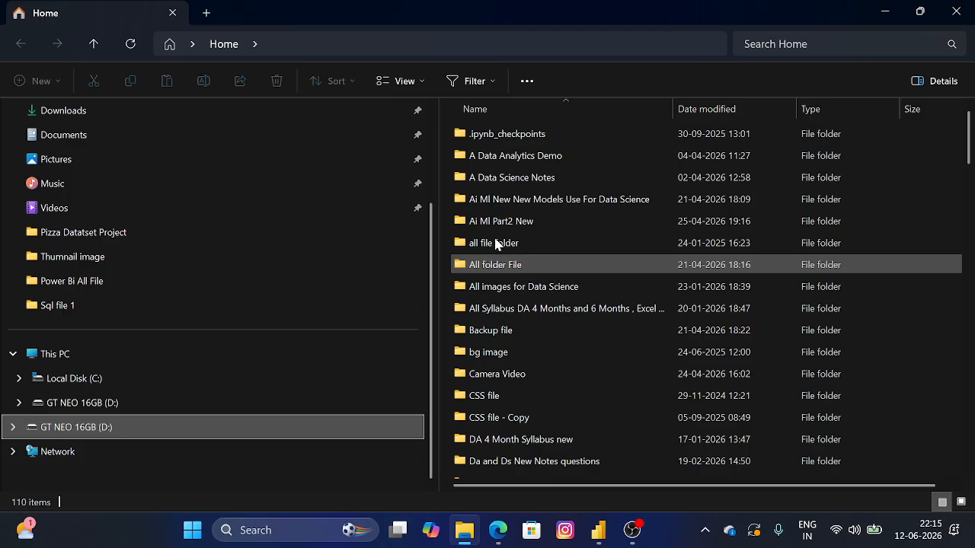
{"action": "scroll", "coordinate": [966, 94], "scroll_direction": "down", "scroll_amount": 5}
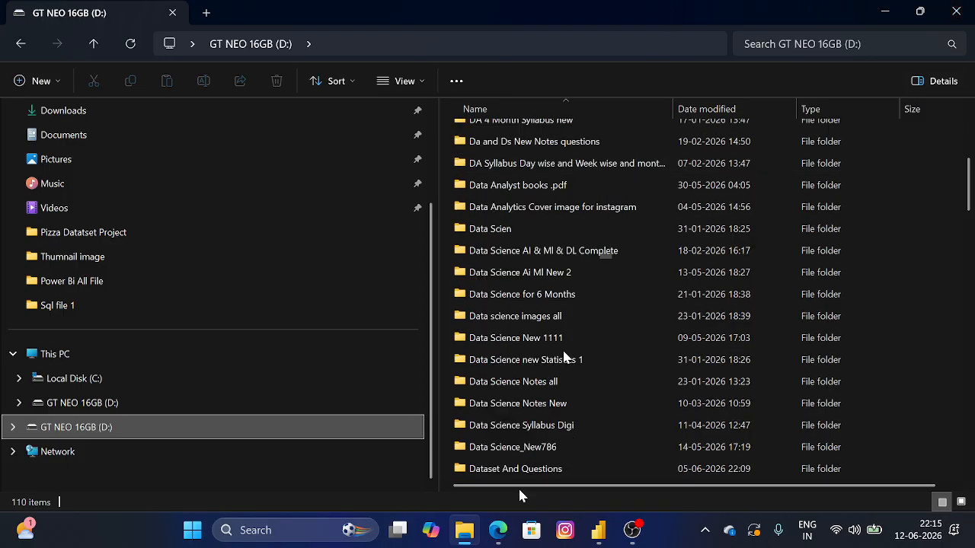
{"action": "scroll", "coordinate": [531, 389], "scroll_direction": "down", "scroll_amount": 6}
{"action": "scroll", "coordinate": [530, 389], "scroll_direction": "down", "scroll_amount": 20}
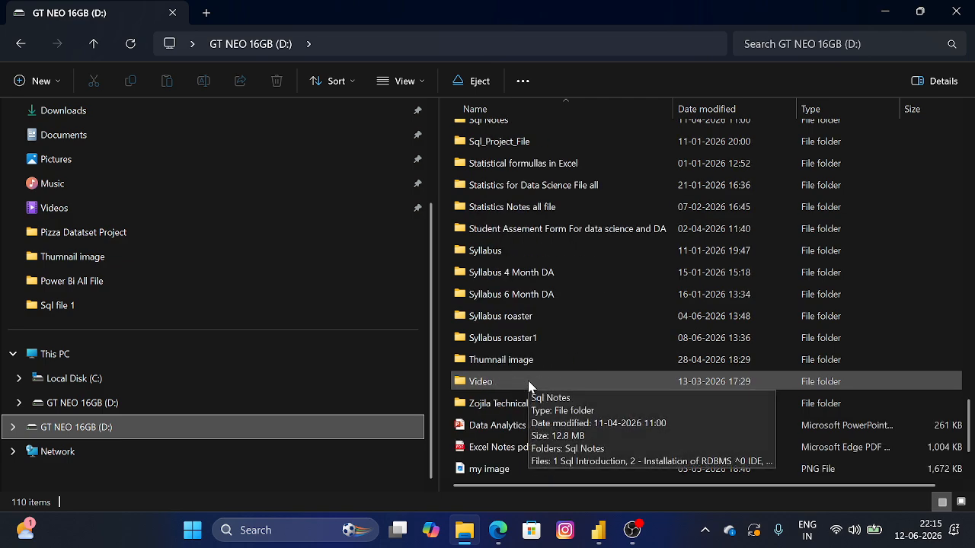
{"action": "scroll", "coordinate": [531, 385], "scroll_direction": "up", "scroll_amount": 17}
{"action": "scroll", "coordinate": [531, 383], "scroll_direction": "up", "scroll_amount": 4}
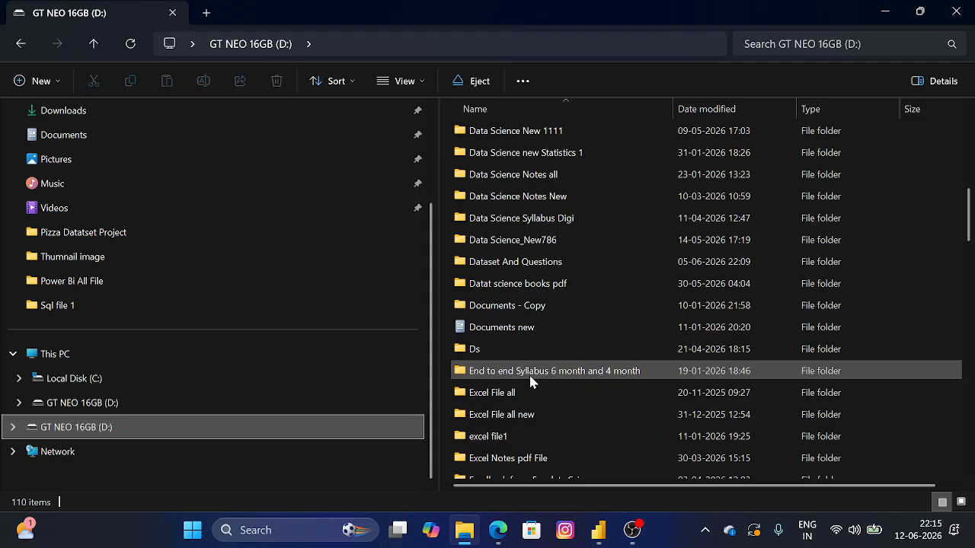
{"action": "double_click", "coordinate": [525, 328]}
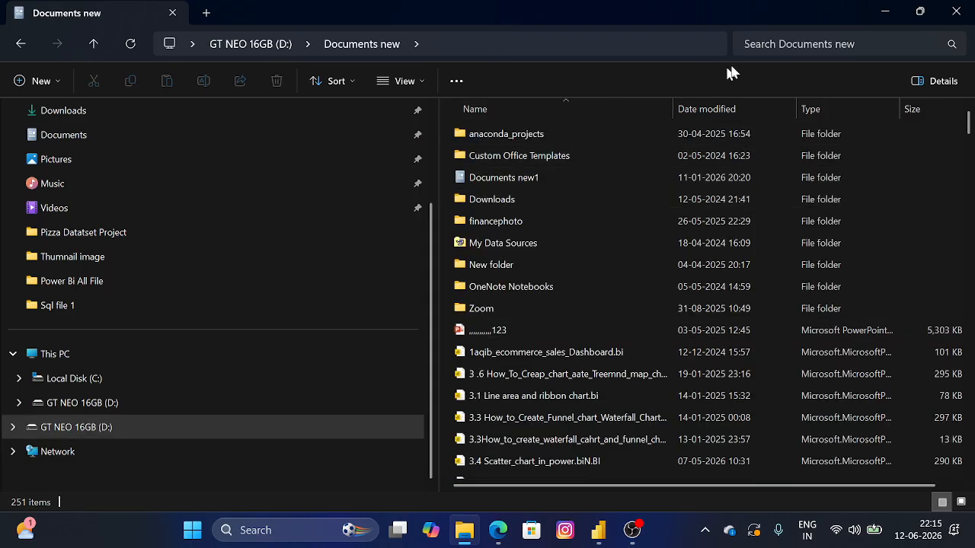
Search the Documents new folder for "piz" and open the Project2_piza.bi report stored in Documents new1
{"action": "left_click", "coordinate": [784, 47]}
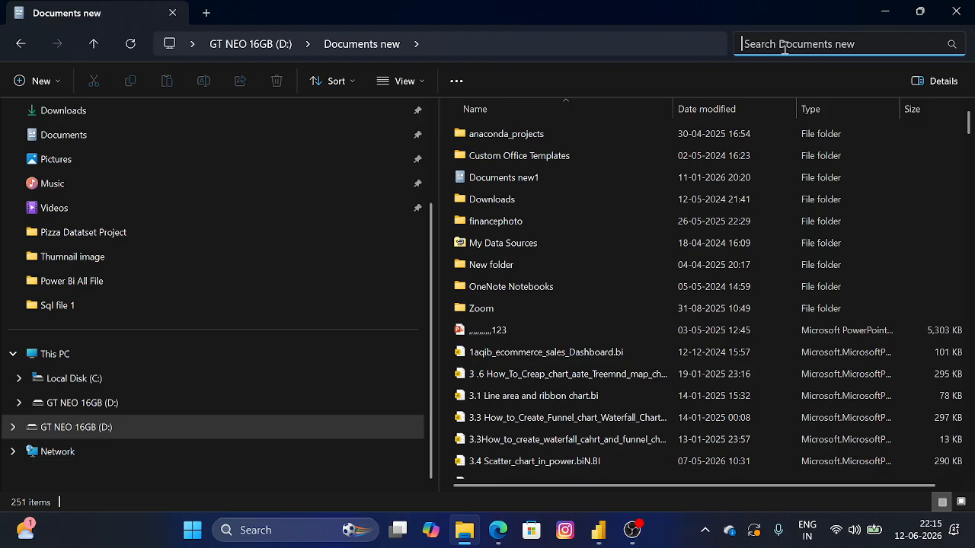
{"action": "type", "text": "piz"}
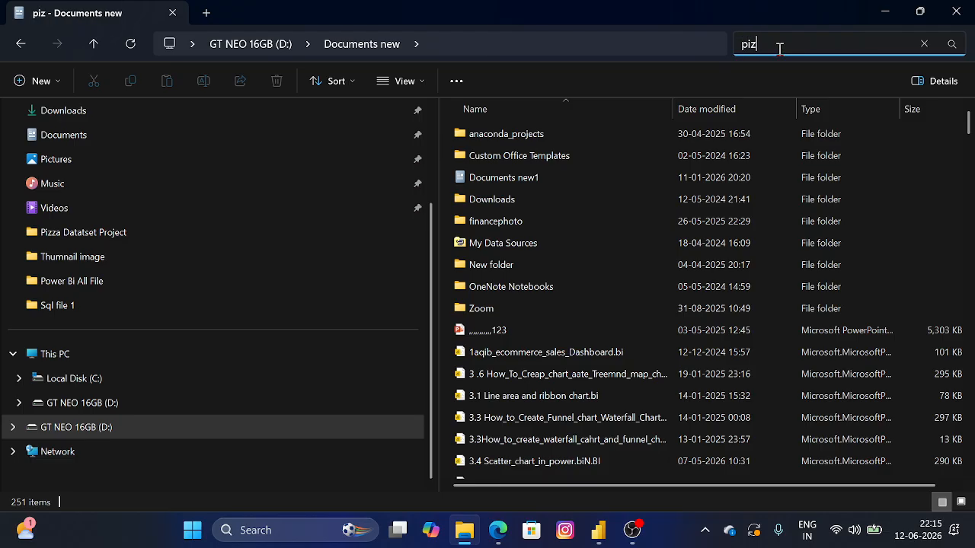
{"action": "left_click", "coordinate": [620, 133]}
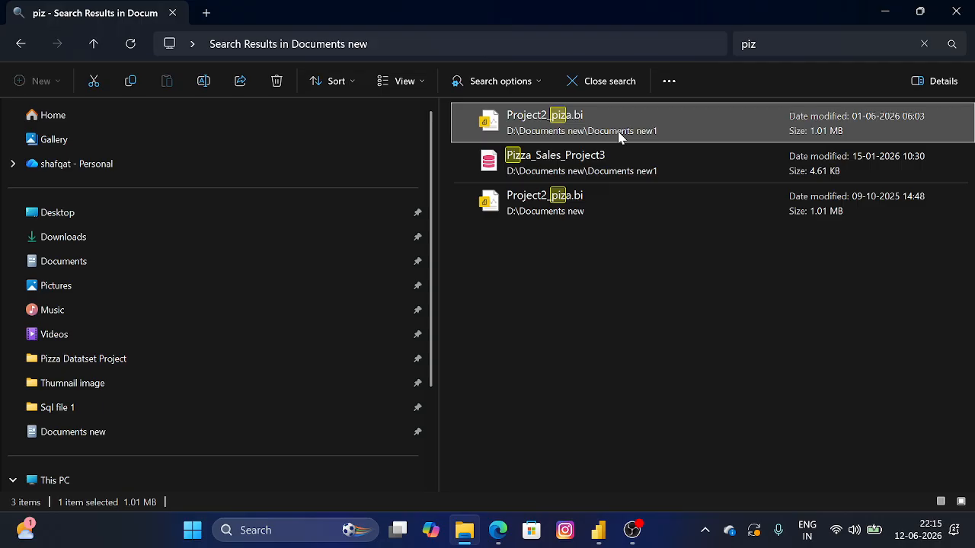
{"action": "double_click", "coordinate": [620, 133]}
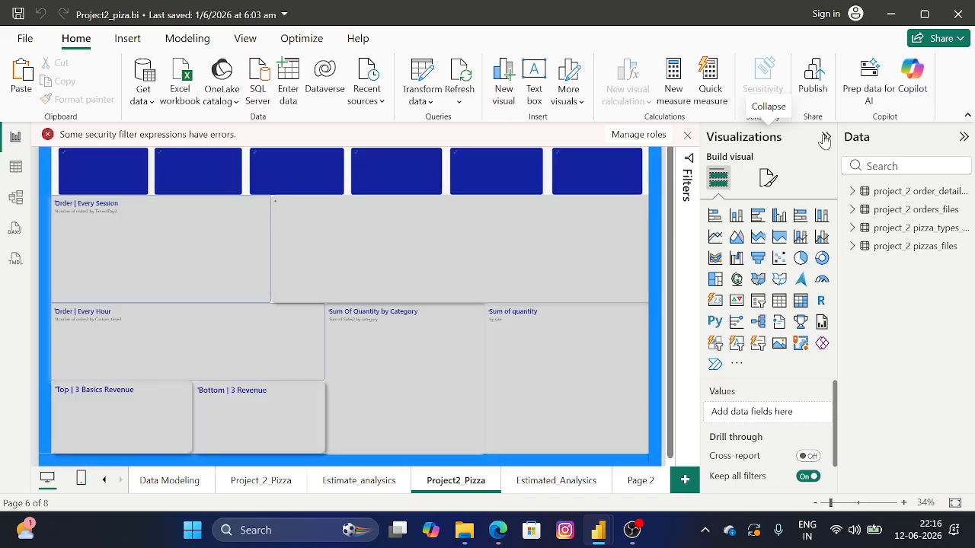
Collapse the Visualizations pane to view the Project2_Pizza reference dashboard, and switch back to the Pizza Project report
{"action": "left_click", "coordinate": [825, 139]}
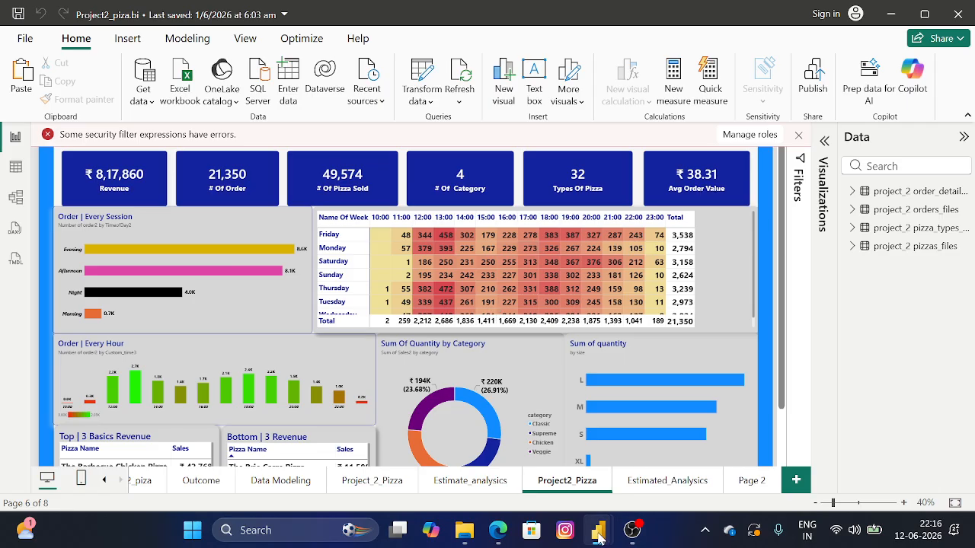
{"action": "mouse_move", "coordinate": [600, 533]}
{"action": "left_click", "coordinate": [515, 456]}
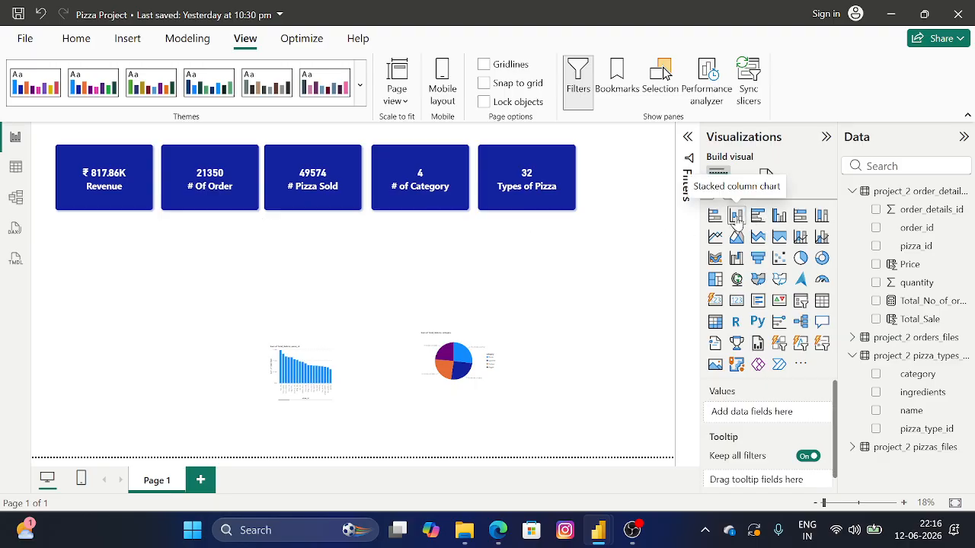
Insert an empty stacked column chart, enlarge it, and place it below the Revenue, # Of Order and # Pizza Sold cards
{"action": "left_click", "coordinate": [736, 217]}
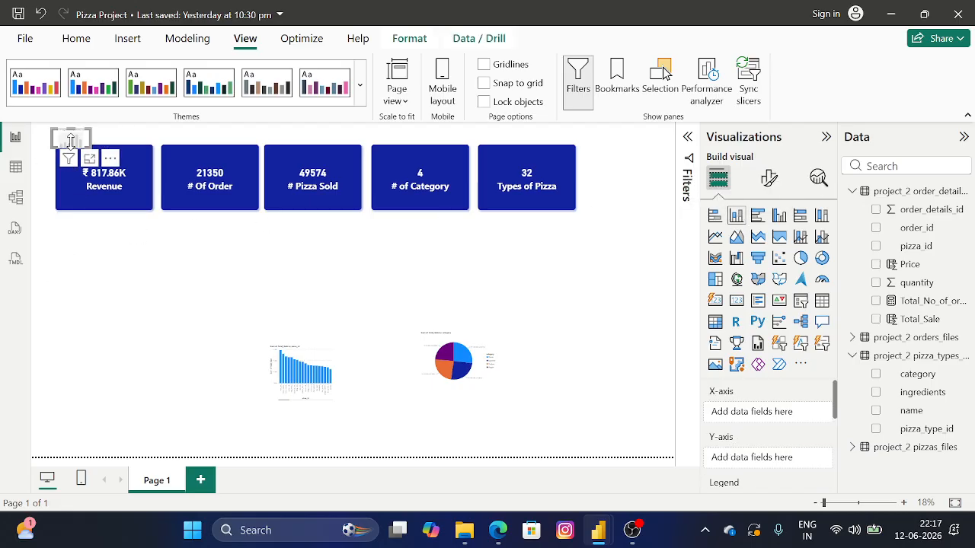
{"action": "left_click_drag", "start_coordinate": [62, 141], "coordinate": [56, 287]}
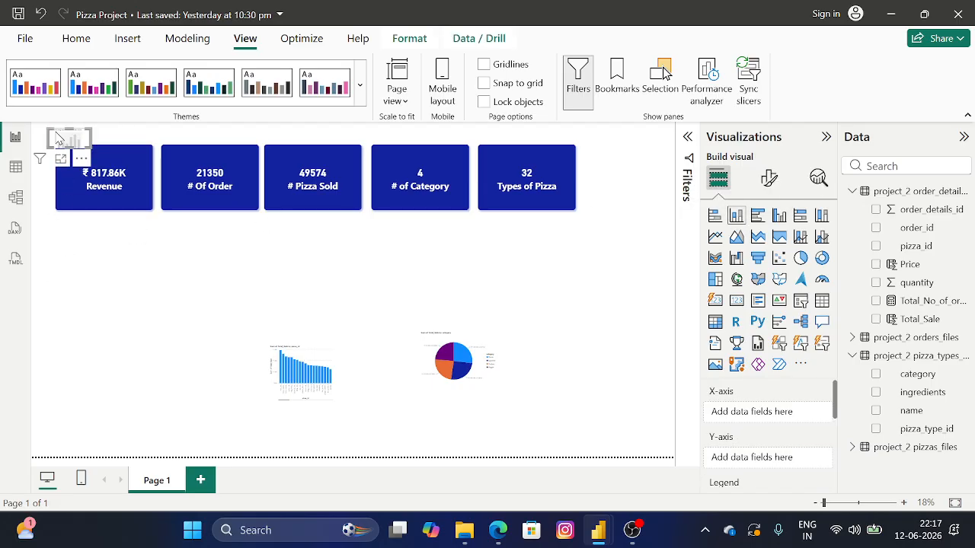
{"action": "left_click_drag", "start_coordinate": [64, 146], "coordinate": [307, 437]}
{"action": "left_click_drag", "start_coordinate": [184, 369], "coordinate": [174, 329]}
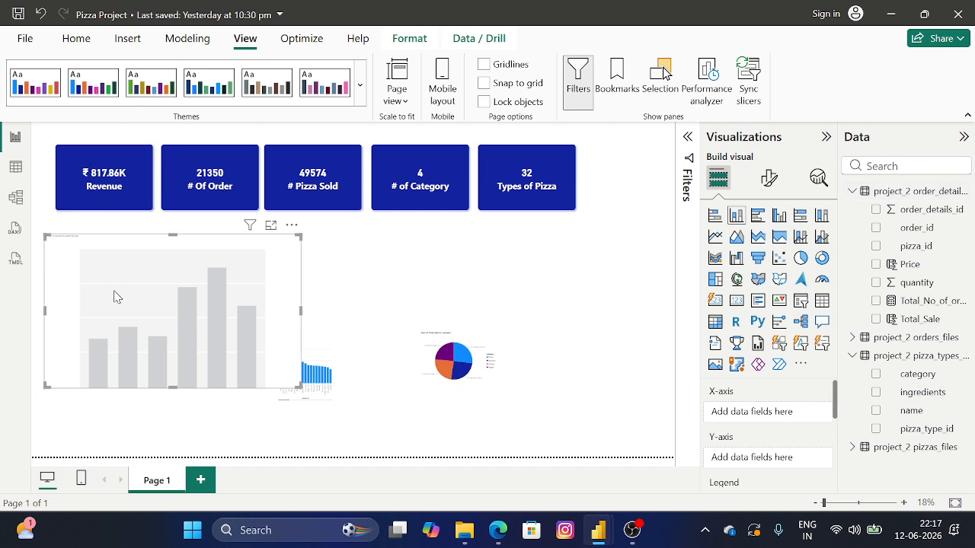
Examine the date and time columns of the project_2 orders_files table in table view
{"action": "left_click", "coordinate": [15, 166]}
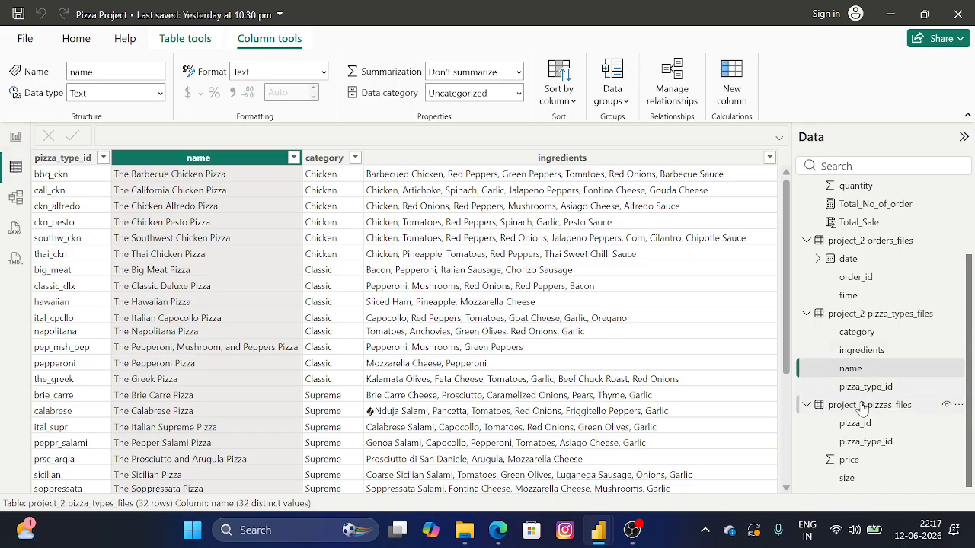
{"action": "left_click", "coordinate": [858, 249]}
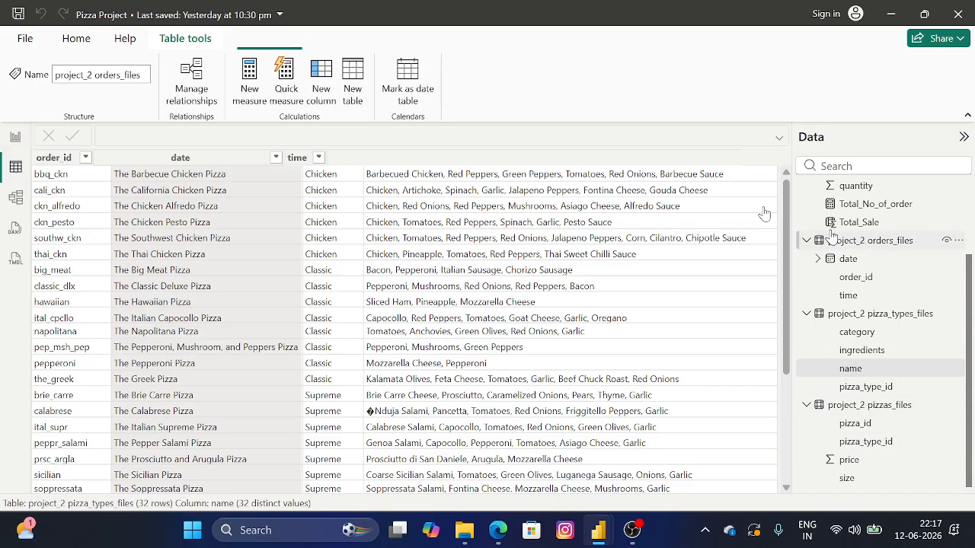
{"action": "left_click", "coordinate": [189, 160]}
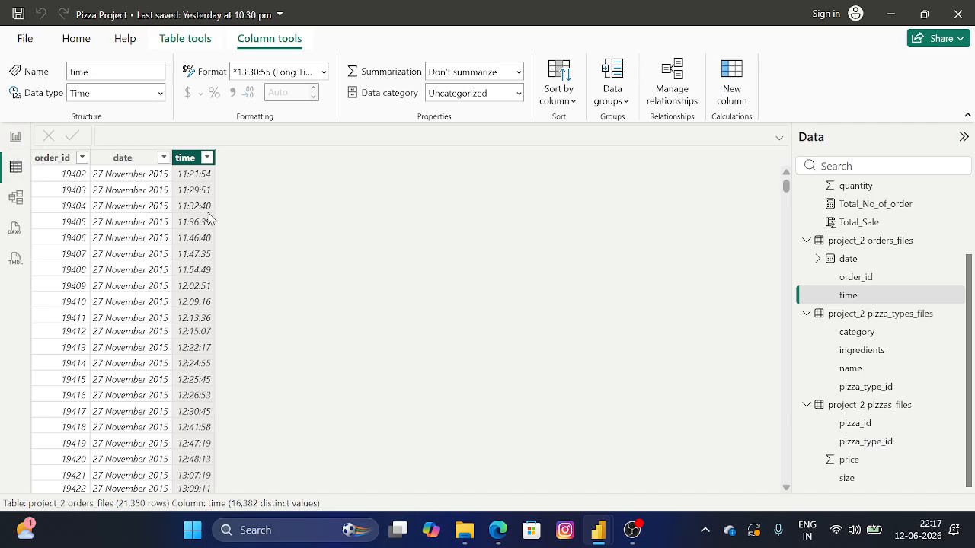
Return to report view and fill the empty column chart with time on the X-axis and Total_No_of_order on the Y-axis
{"action": "left_click", "coordinate": [16, 142]}
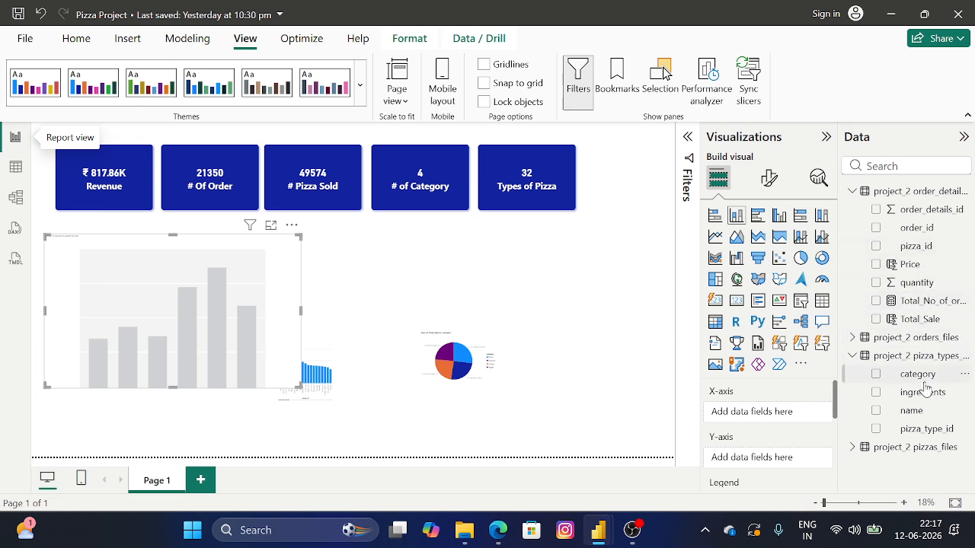
{"action": "left_click", "coordinate": [851, 340]}
{"action": "left_click_drag", "start_coordinate": [913, 374], "coordinate": [764, 423]}
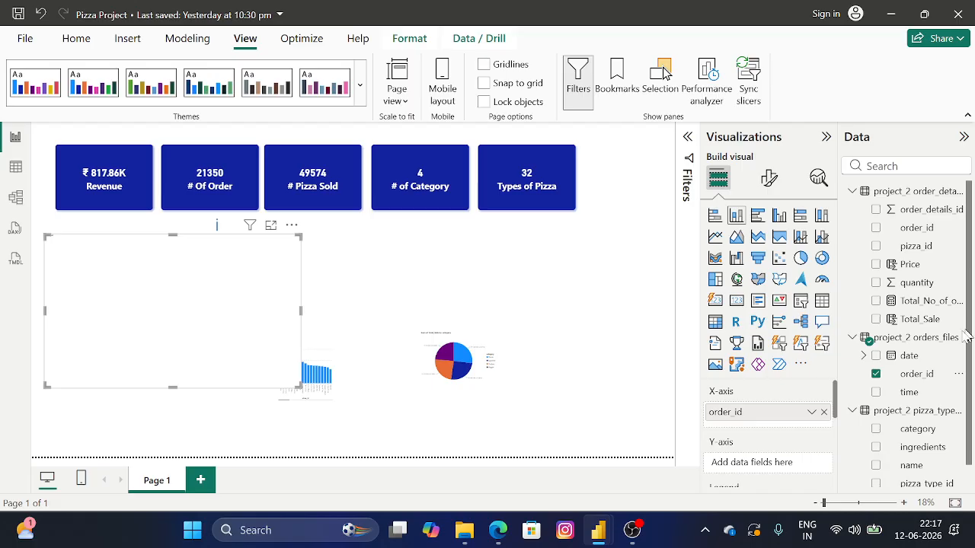
{"action": "left_click", "coordinate": [824, 412]}
{"action": "left_click_drag", "start_coordinate": [908, 392], "coordinate": [770, 414]}
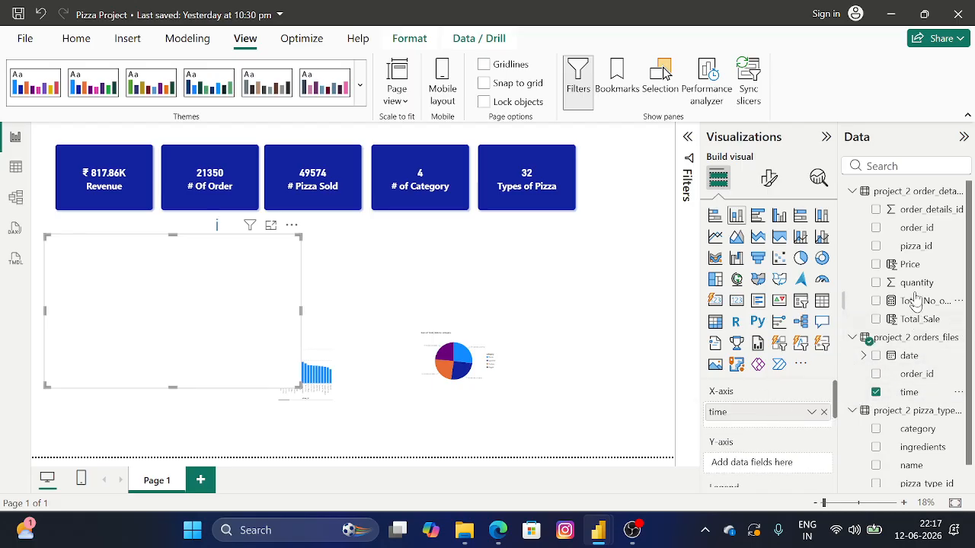
{"action": "left_click_drag", "start_coordinate": [914, 308], "coordinate": [766, 468]}
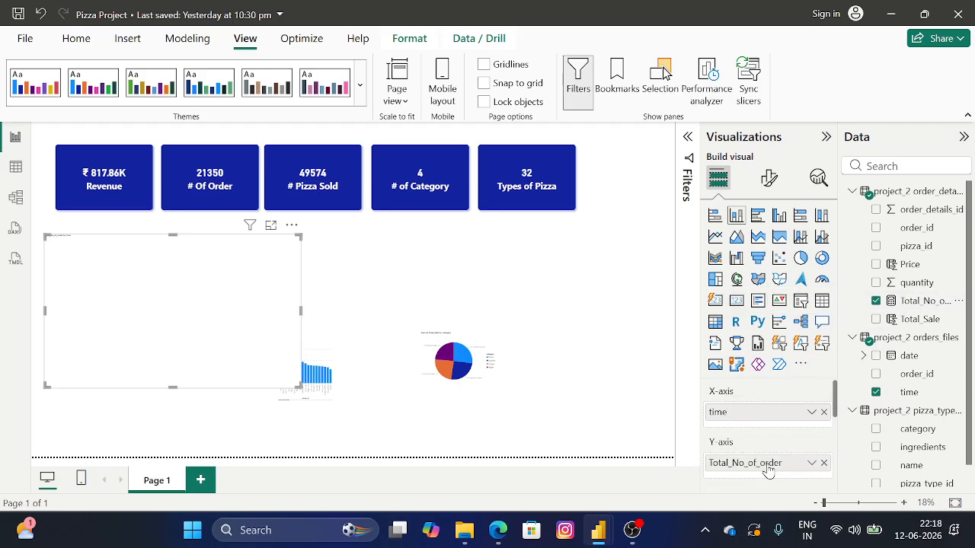
Examine the orders-by-time chart in focus mode and compare it with the time column's values in table view
{"action": "left_click", "coordinate": [270, 226]}
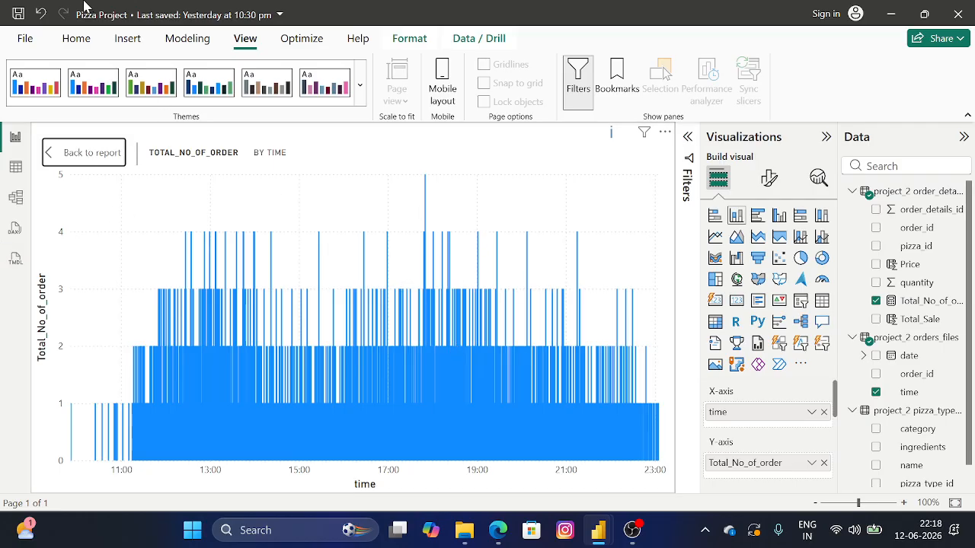
{"action": "left_click", "coordinate": [70, 153]}
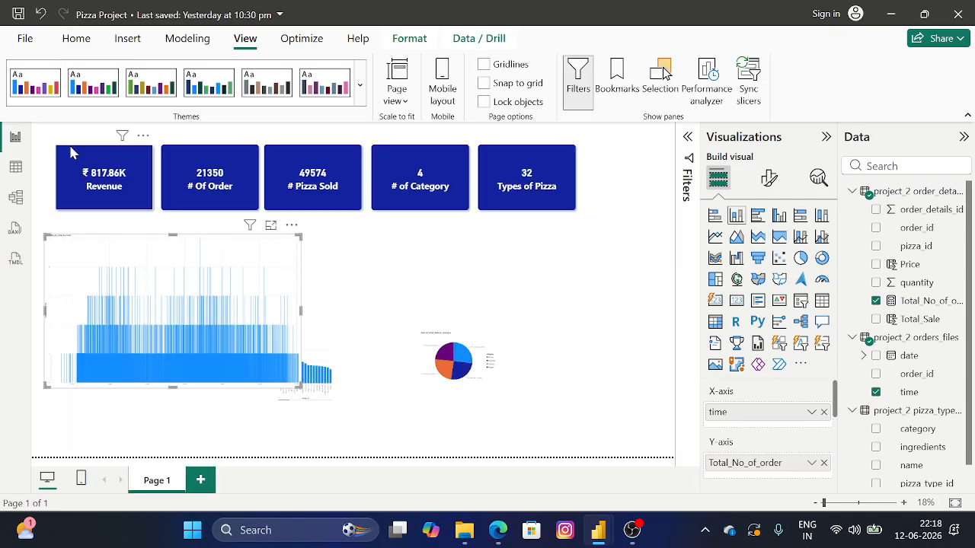
{"action": "left_click", "coordinate": [16, 167]}
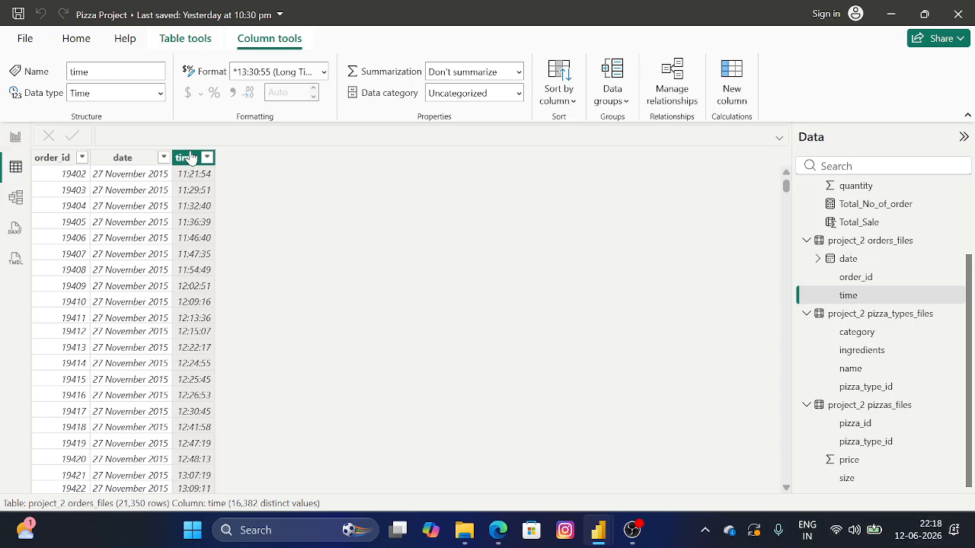
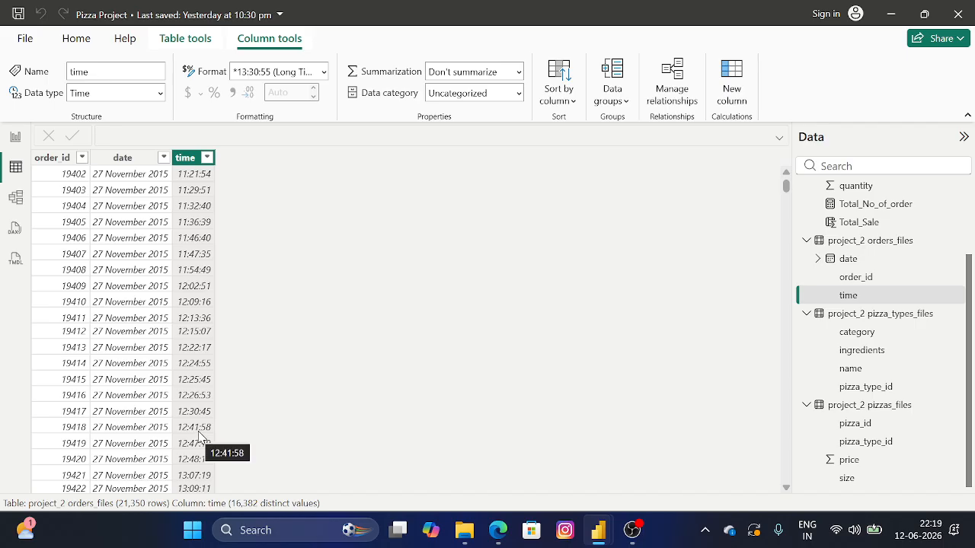
{"action": "scroll", "coordinate": [196, 434], "scroll_direction": "down", "scroll_amount": 5}
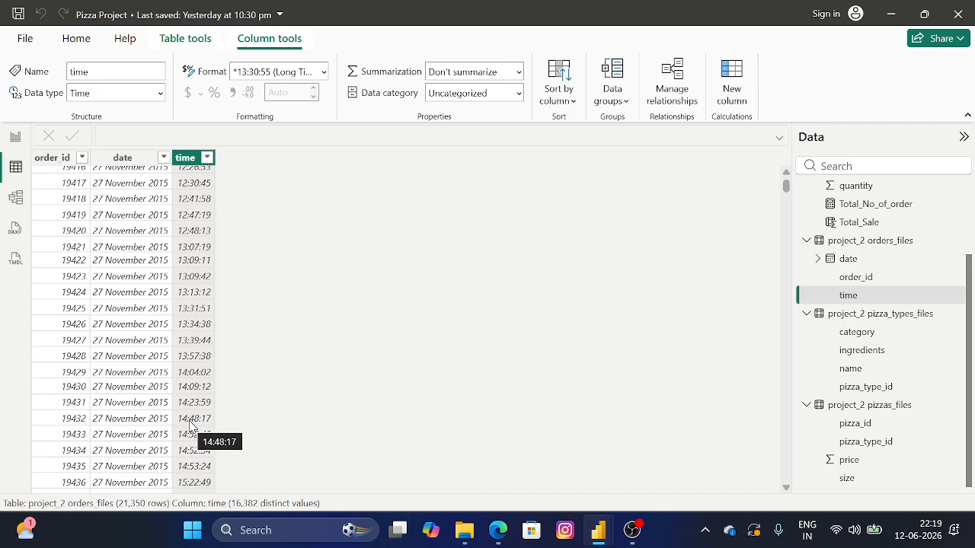
{"action": "left_click", "coordinate": [14, 139]}
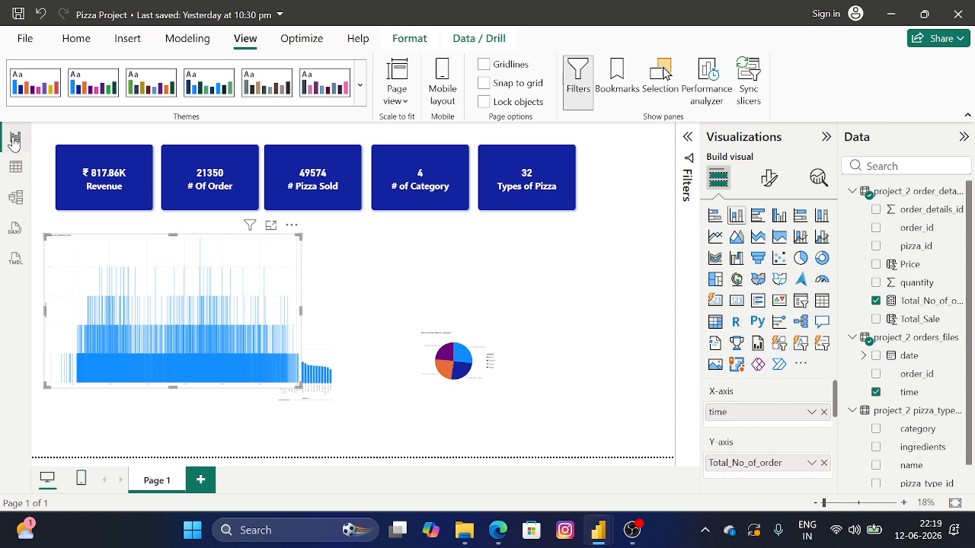
Open the report's data in the Power Query Editor and display the project_2 orders_files query
{"action": "left_click", "coordinate": [88, 42]}
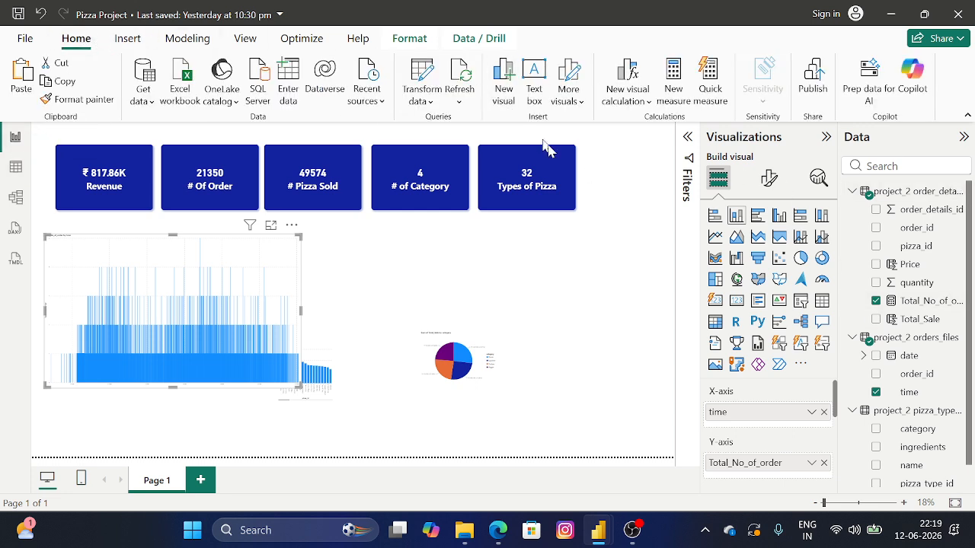
{"action": "left_click", "coordinate": [379, 127]}
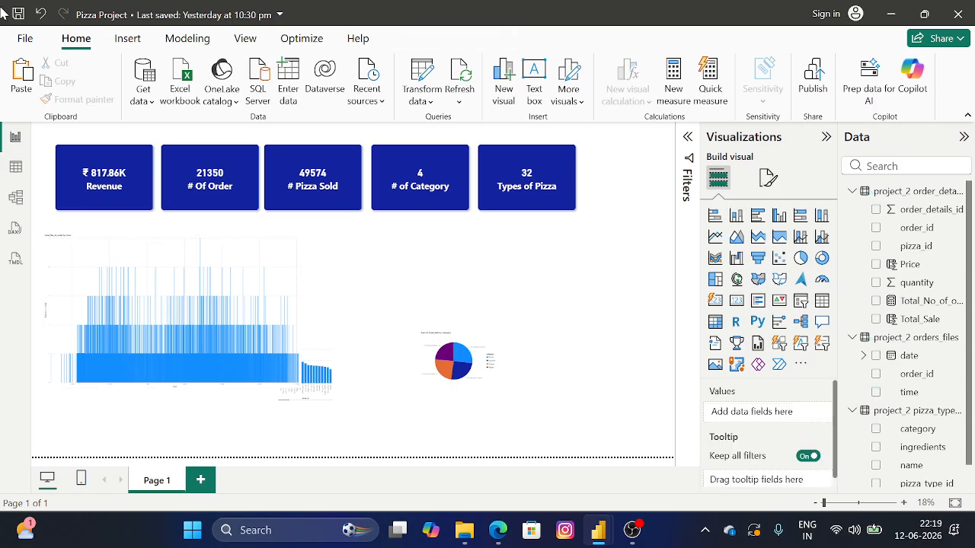
{"action": "left_click", "coordinate": [430, 105]}
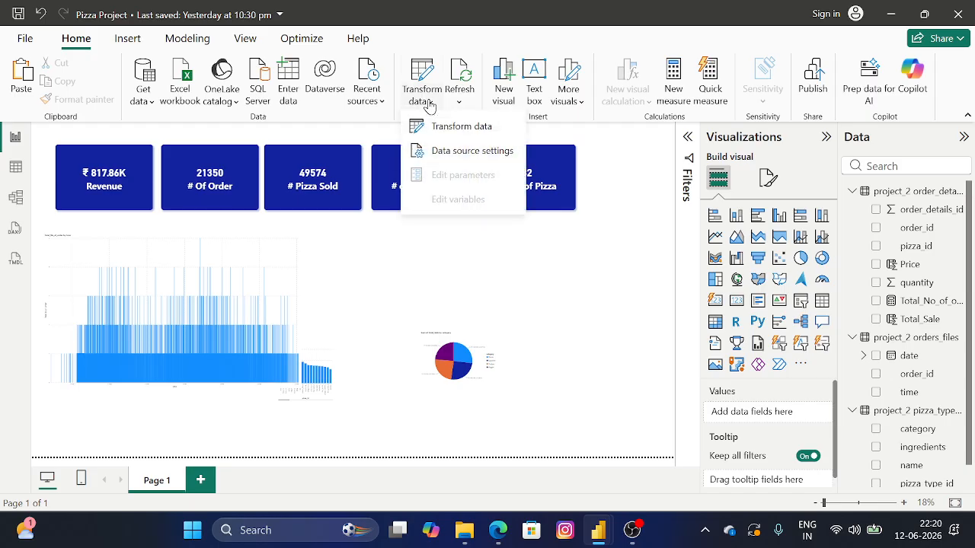
{"action": "left_click", "coordinate": [428, 124]}
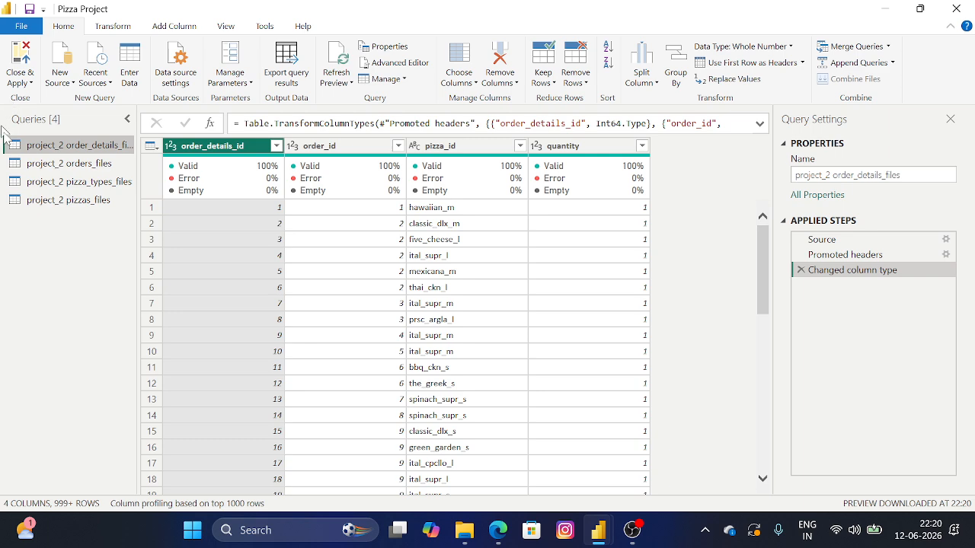
{"action": "left_click", "coordinate": [35, 165]}
{"action": "left_click", "coordinate": [35, 183]}
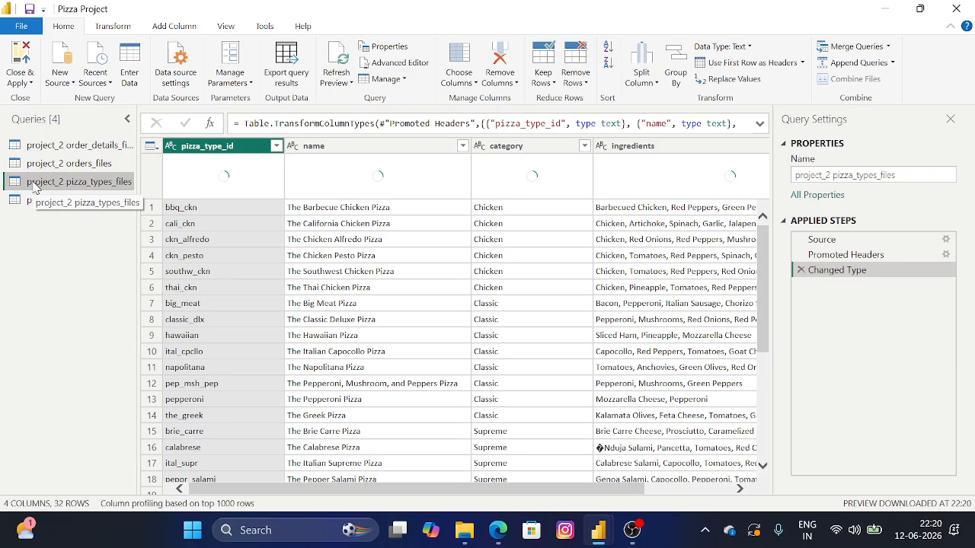
{"action": "left_click", "coordinate": [48, 165]}
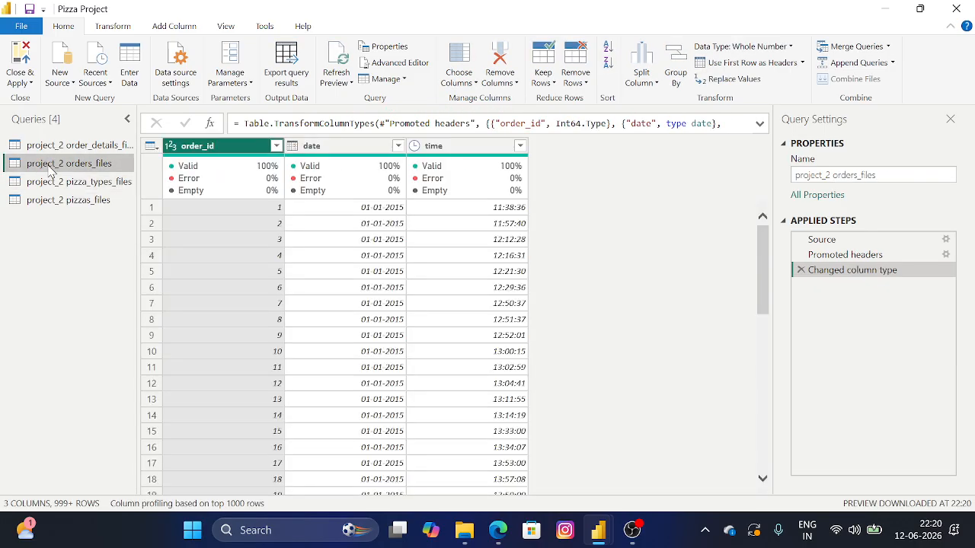
Select the time column in project_2 orders_files and start adding a custom column
{"action": "left_click", "coordinate": [450, 150]}
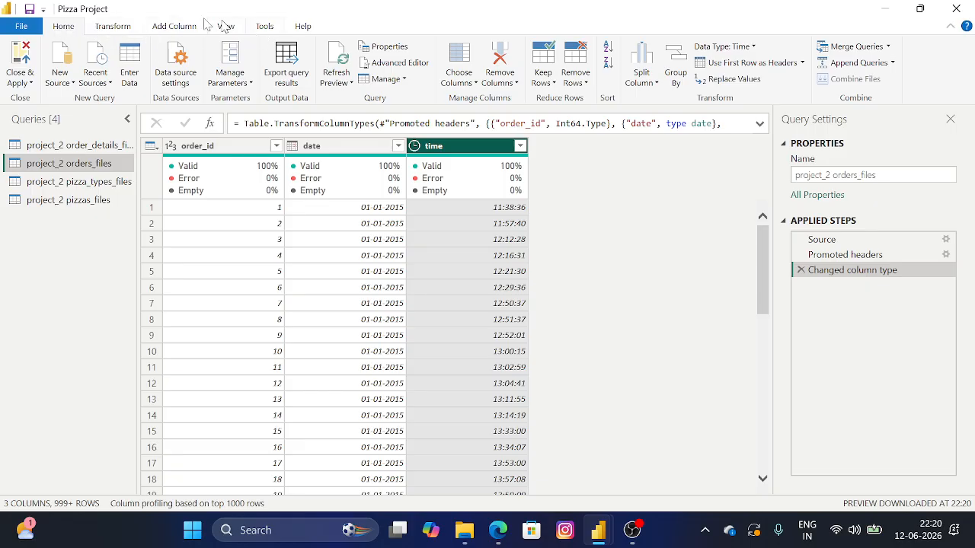
{"action": "left_click", "coordinate": [173, 30]}
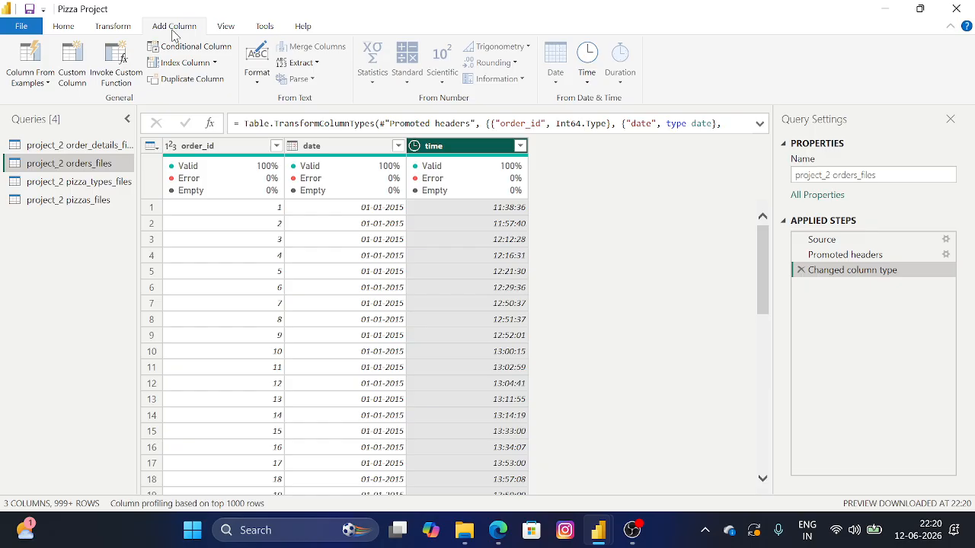
{"action": "left_click", "coordinate": [72, 76]}
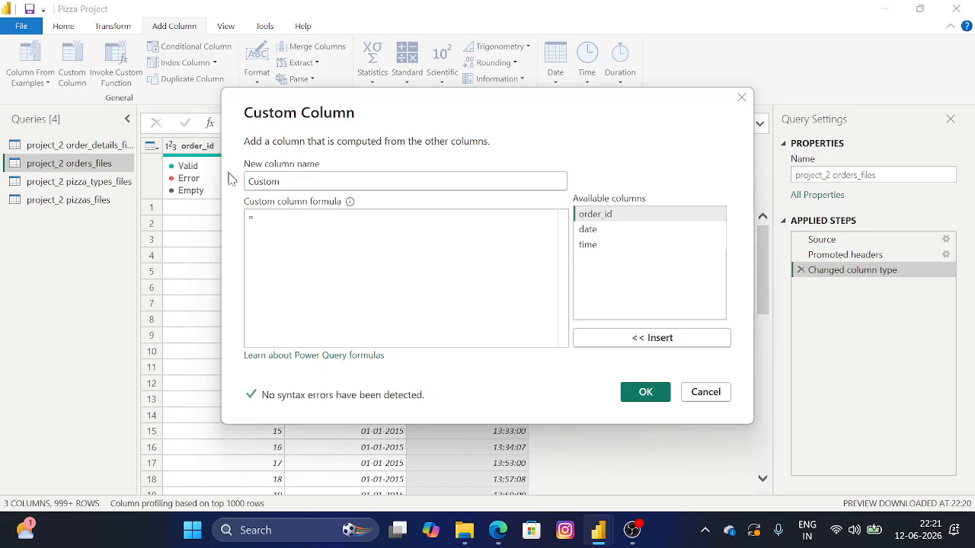
Name the new custom column Custom_time
{"action": "left_click", "coordinate": [290, 183]}
{"action": "type", "text": "_tim"}
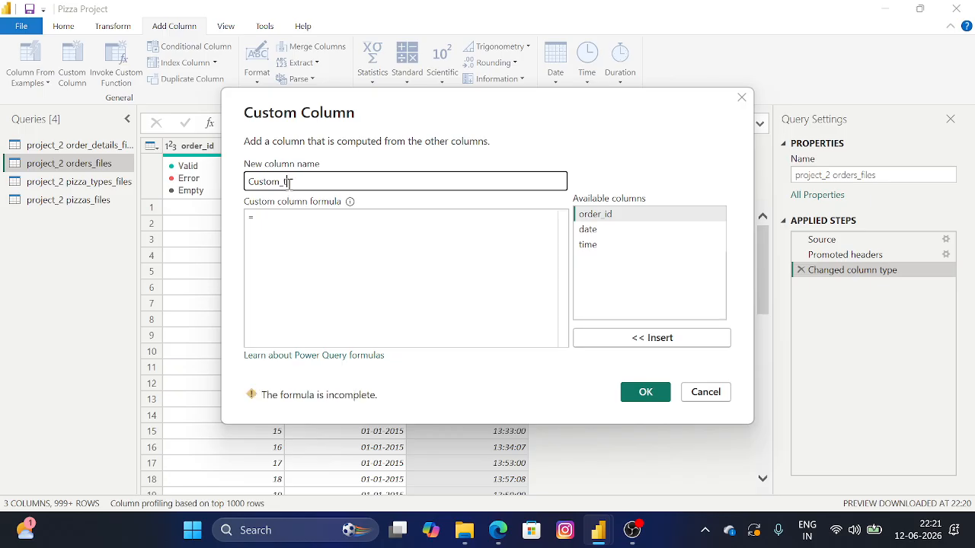
{"action": "type", "text": "e"}
Start the custom column formula by inserting the suggested Number.From function
{"action": "left_click", "coordinate": [289, 215]}
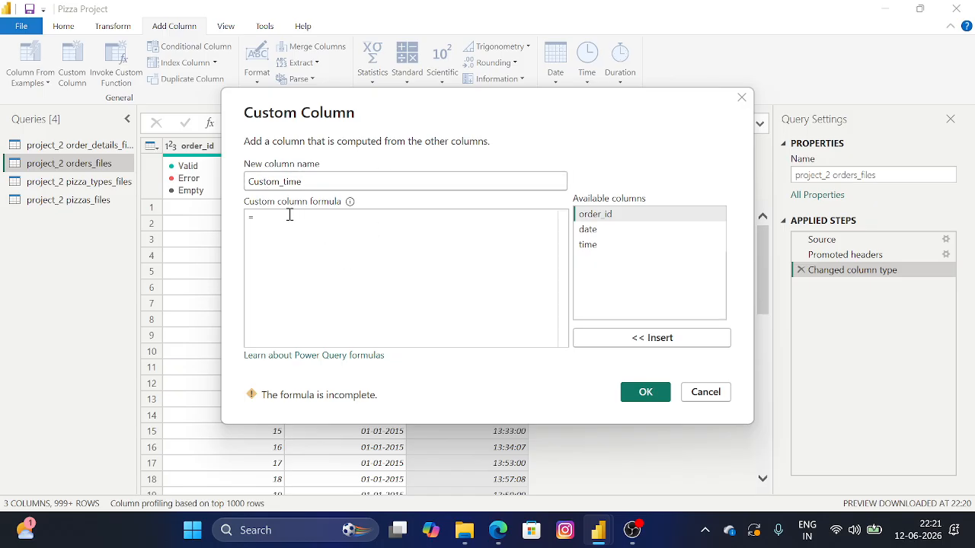
{"action": "type", "text": "n"}
{"action": "key", "text": "BackSpace"}
{"action": "type", "text": "NUMBE"}
{"action": "key", "text": "BackSpace"}
{"action": "key", "text": "BackSpace"}
{"action": "key", "text": "BackSpace"}
{"action": "key", "text": "BackSpace"}
{"action": "type", "text": "umber."}
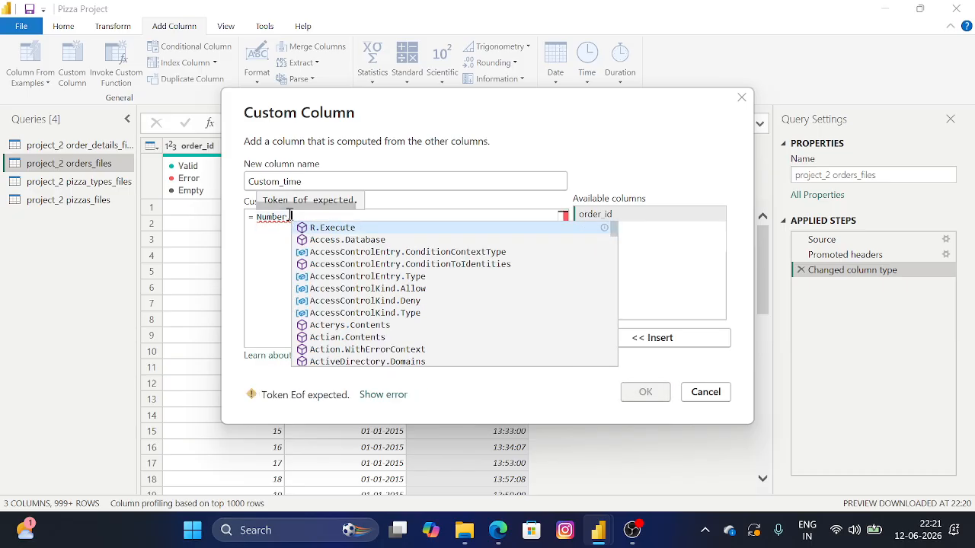
{"action": "type", "text": "FOR"}
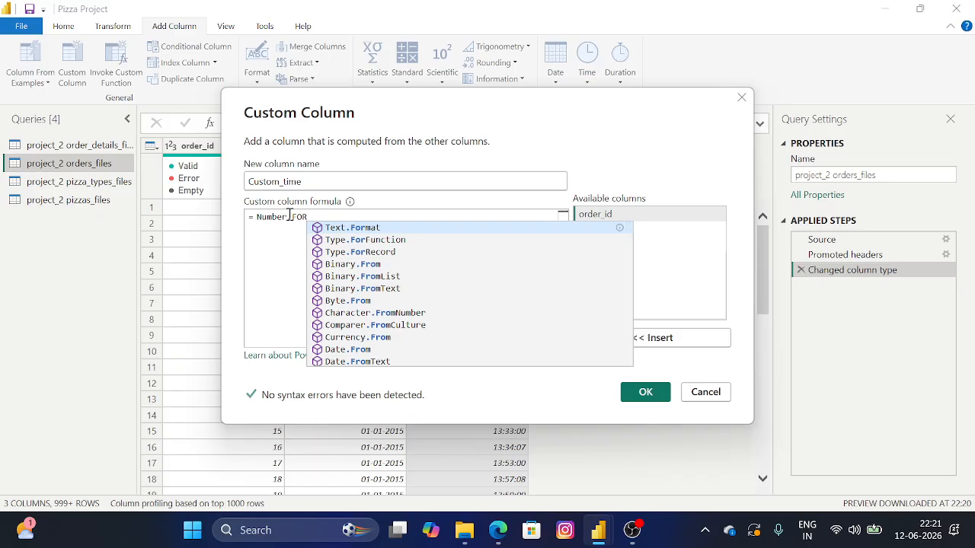
{"action": "key", "text": "BackSpace"}
{"action": "key", "text": "BackSpace"}
{"action": "type", "text": "orm"}
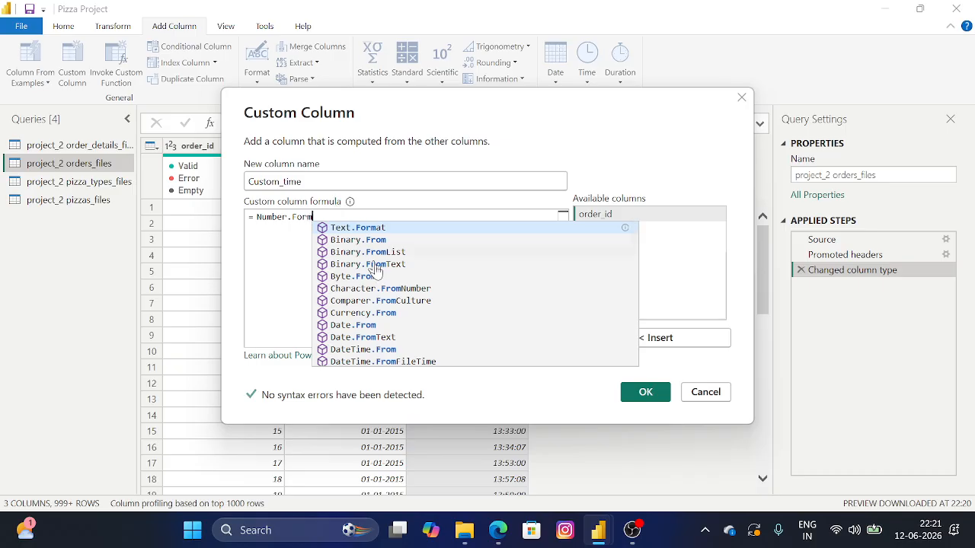
{"action": "scroll", "coordinate": [384, 310], "scroll_direction": "down", "scroll_amount": 3}
{"action": "scroll", "coordinate": [384, 310], "scroll_direction": "down", "scroll_amount": 7}
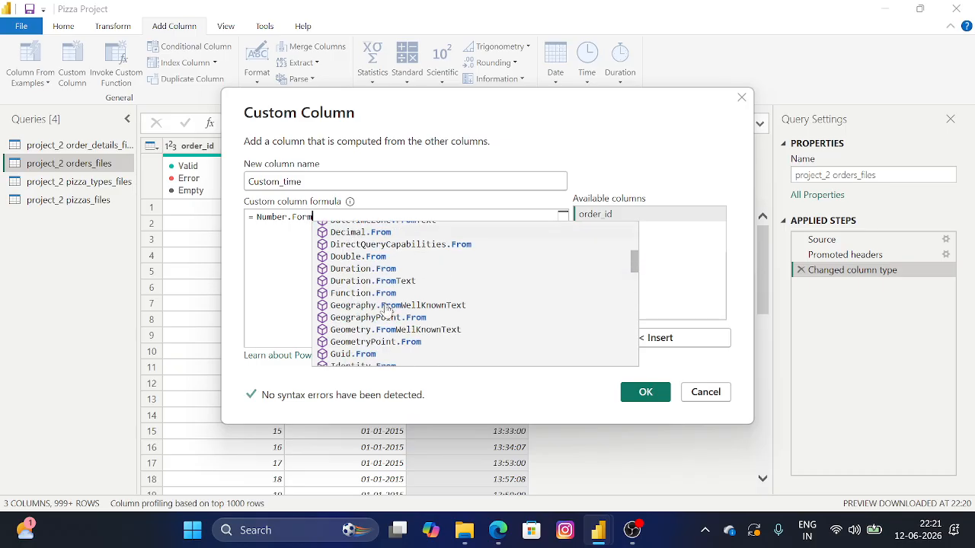
{"action": "scroll", "coordinate": [384, 309], "scroll_direction": "down", "scroll_amount": 1}
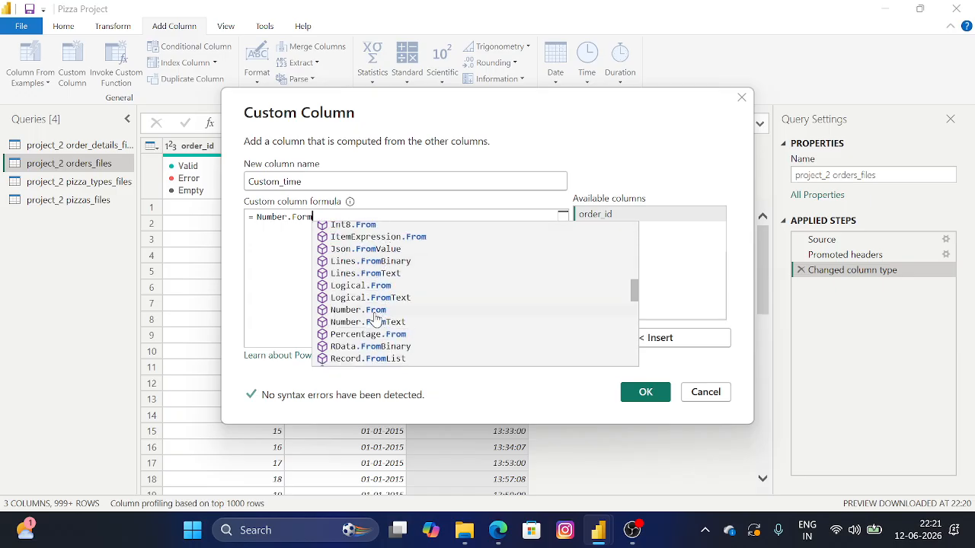
{"action": "scroll", "coordinate": [375, 316], "scroll_direction": "up", "scroll_amount": 3}
{"action": "scroll", "coordinate": [362, 293], "scroll_direction": "down", "scroll_amount": 3}
{"action": "left_click", "coordinate": [367, 310]}
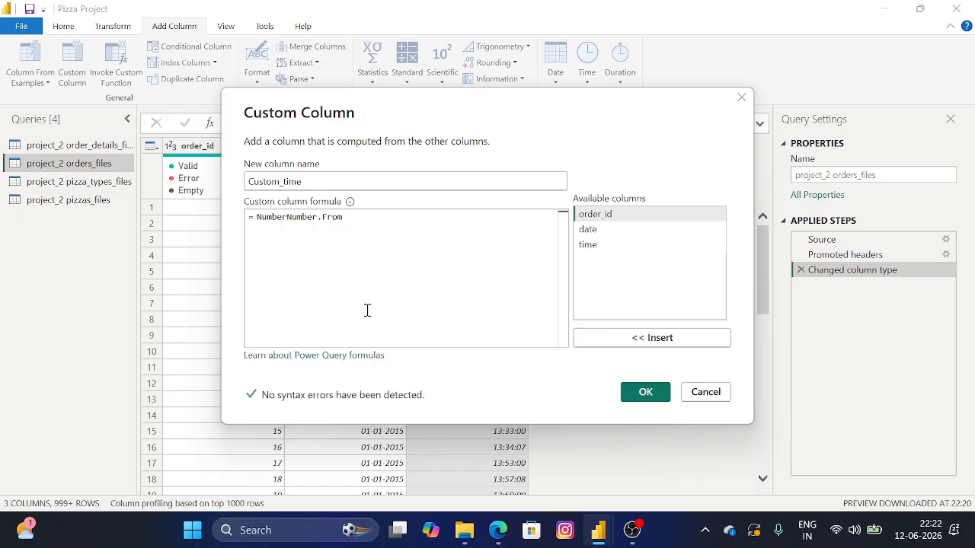
Delete the duplicated word Number in front of Number.From in the formula
{"action": "left_click", "coordinate": [288, 218]}
{"action": "key", "text": "BackSpace"}
{"action": "key", "text": "BackSpace"}
{"action": "key", "text": "BackSpace"}
{"action": "key", "text": "BackSpace"}
{"action": "key", "text": "BackSpace"}
{"action": "key", "text": "BackSpace"}
Complete the formula as Number.From([time]) and create the custom column
{"action": "left_click", "coordinate": [318, 217]}
{"action": "type", "text": "("}
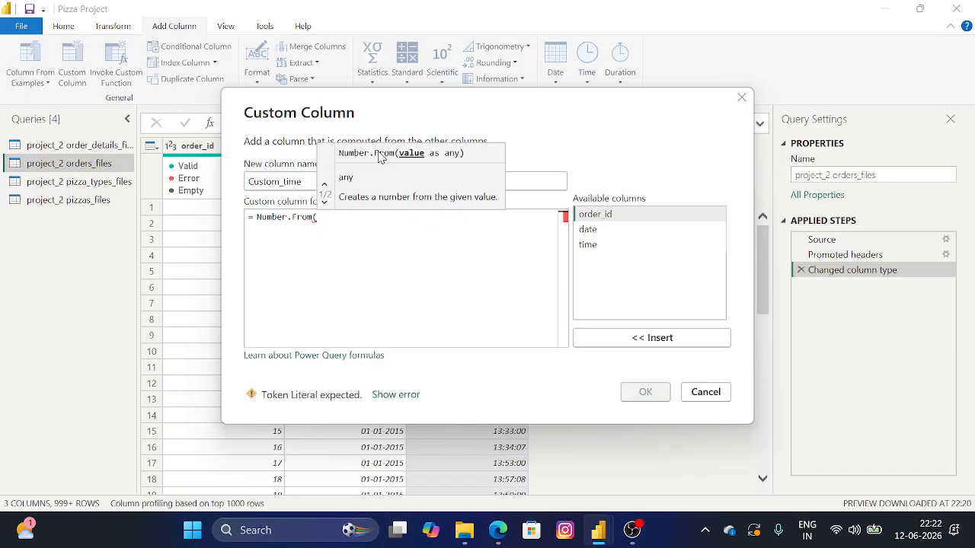
{"action": "mouse_move", "coordinate": [265, 101]}
{"action": "left_mouse_down"}
{"action": "mouse_move", "coordinate": [472, 151]}
{"action": "mouse_move", "coordinate": [290, 160]}
{"action": "mouse_move", "coordinate": [238, 251]}
{"action": "mouse_move", "coordinate": [261, 91]}
{"action": "left_mouse_up"}
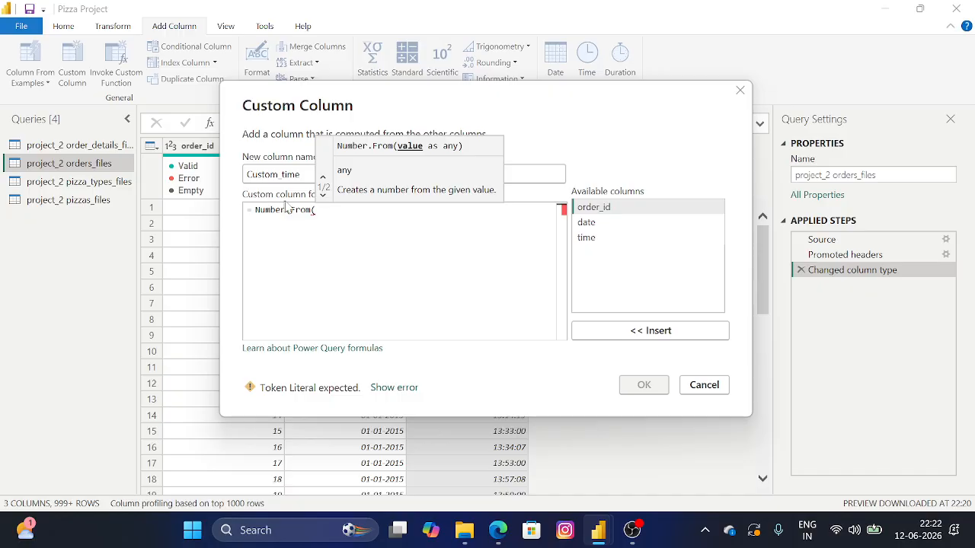
{"action": "type", "text": "["}
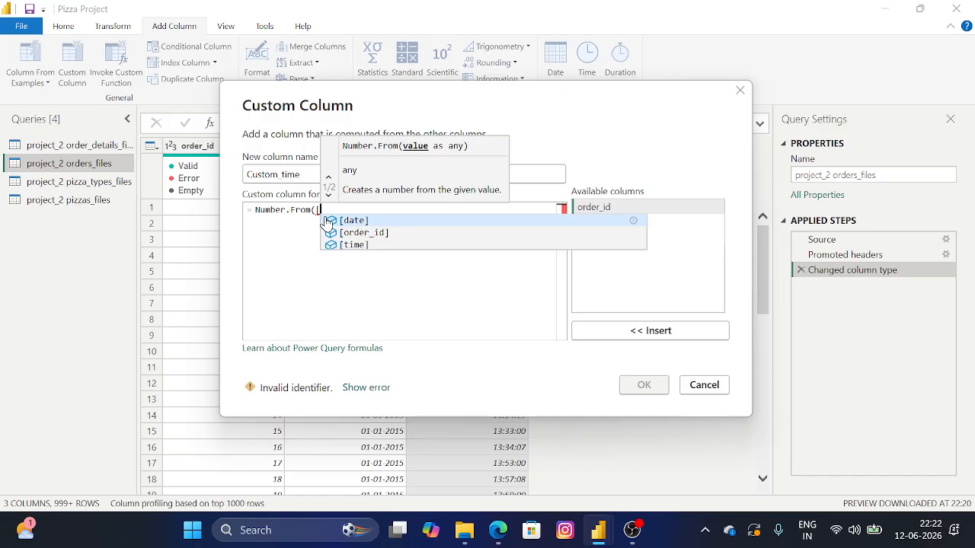
{"action": "left_click_drag", "start_coordinate": [327, 98], "coordinate": [346, 62]}
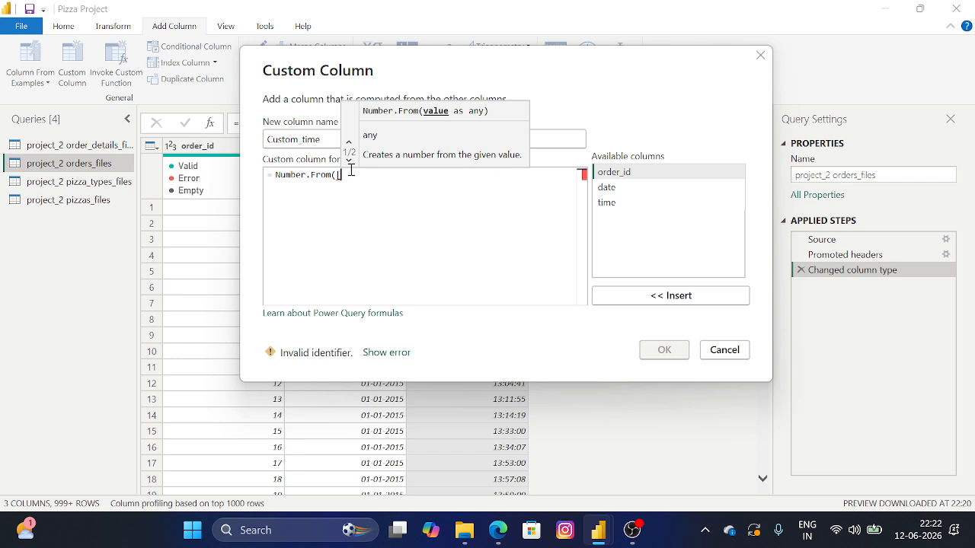
{"action": "key", "text": "BackSpace"}
{"action": "type", "text": "["}
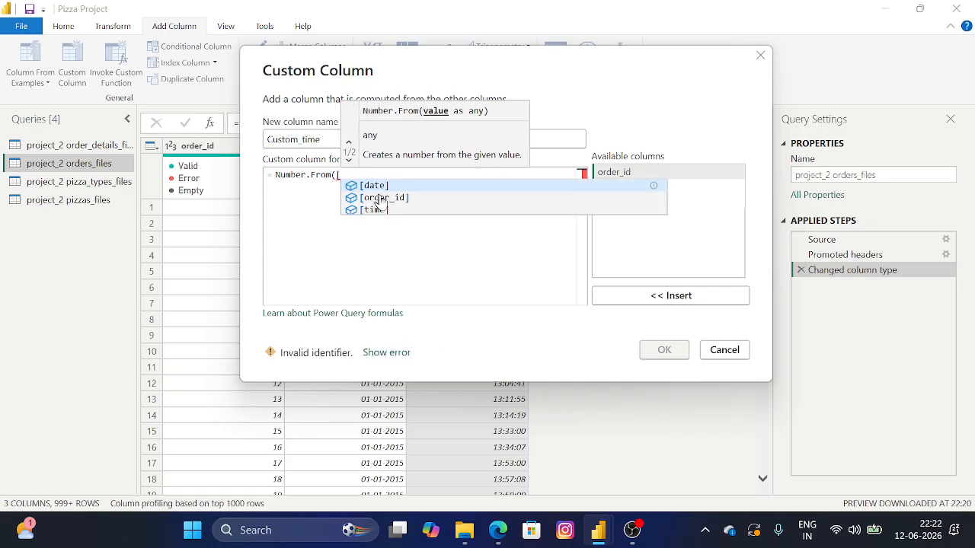
{"action": "left_click", "coordinate": [384, 214]}
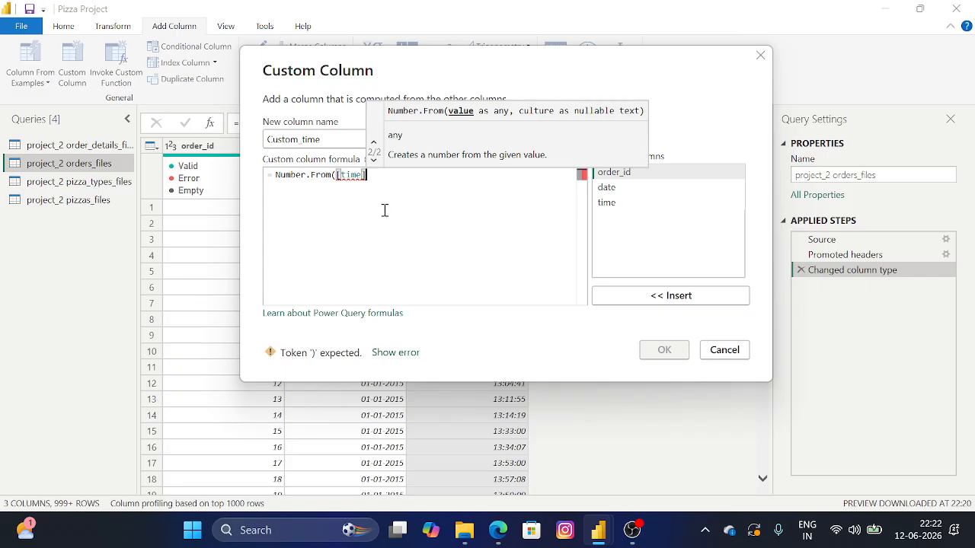
{"action": "type", "text": ")"}
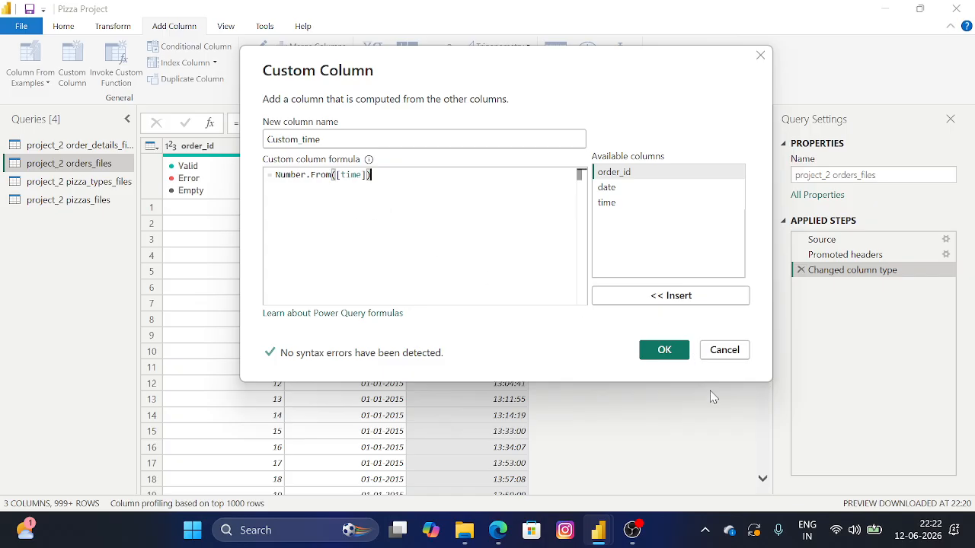
{"action": "left_click_drag", "start_coordinate": [431, 75], "coordinate": [425, 27]}
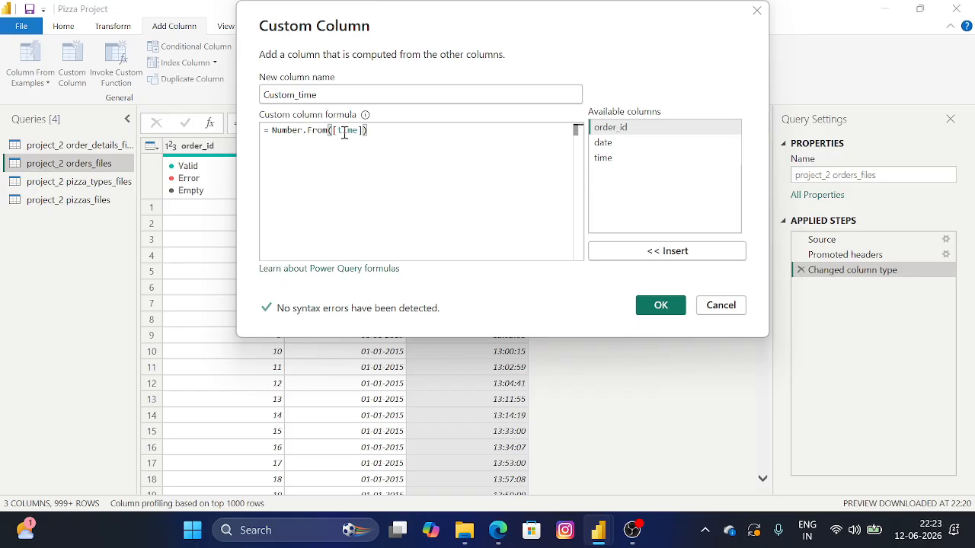
{"action": "left_click", "coordinate": [659, 304]}
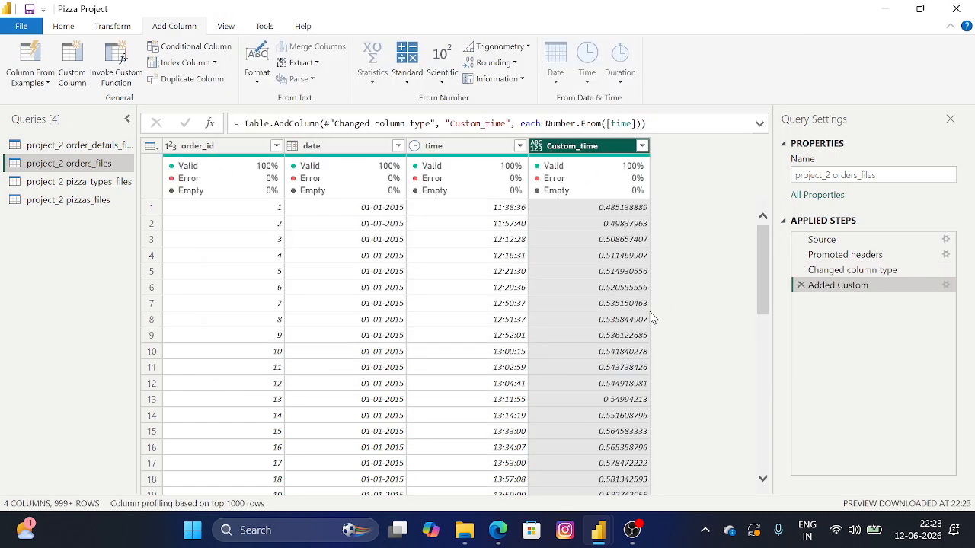
Reopen the Added Custom step and multiply its Number.From([time]) formula by (60*24/30)
{"action": "left_click", "coordinate": [479, 145]}
{"action": "left_click", "coordinate": [554, 146]}
{"action": "double_click", "coordinate": [822, 286]}
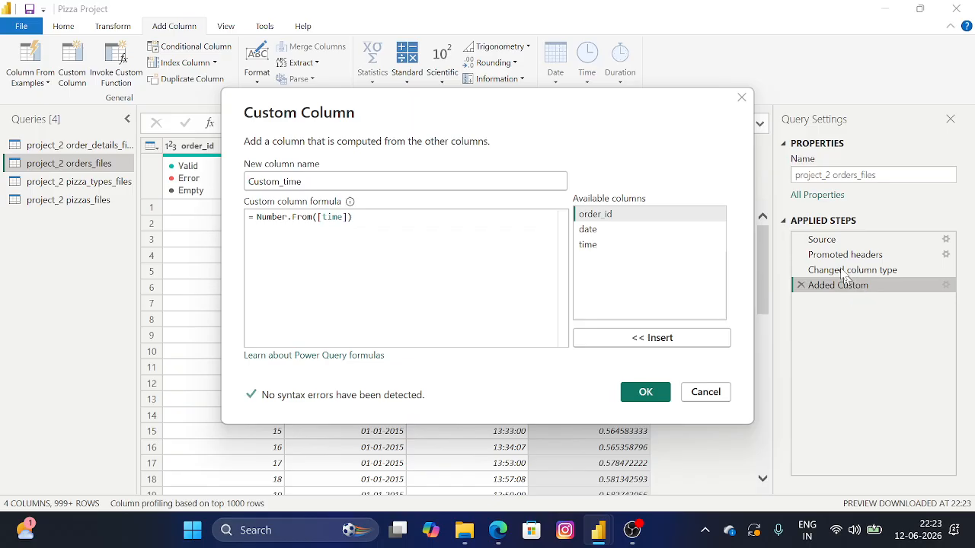
{"action": "type", "text": "*"}
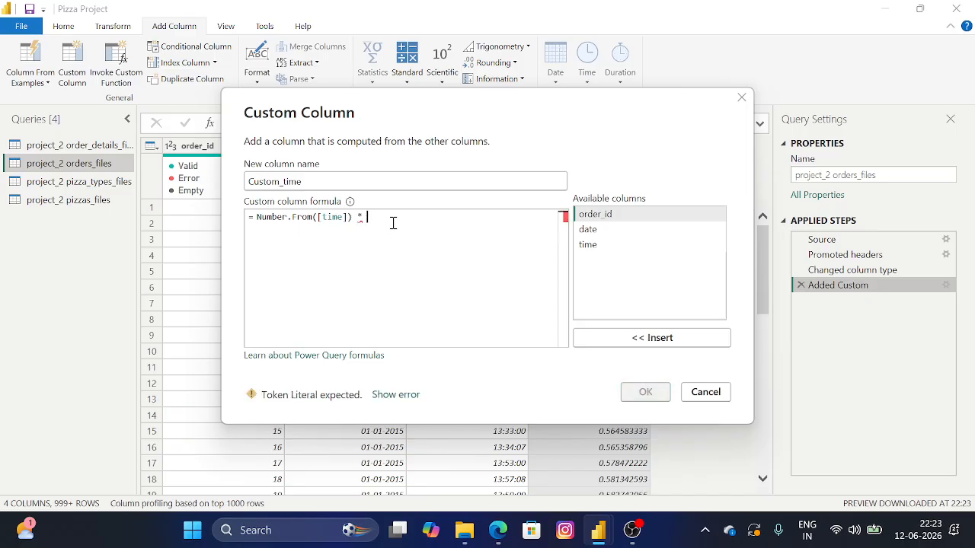
{"action": "type", "text": " (60"}
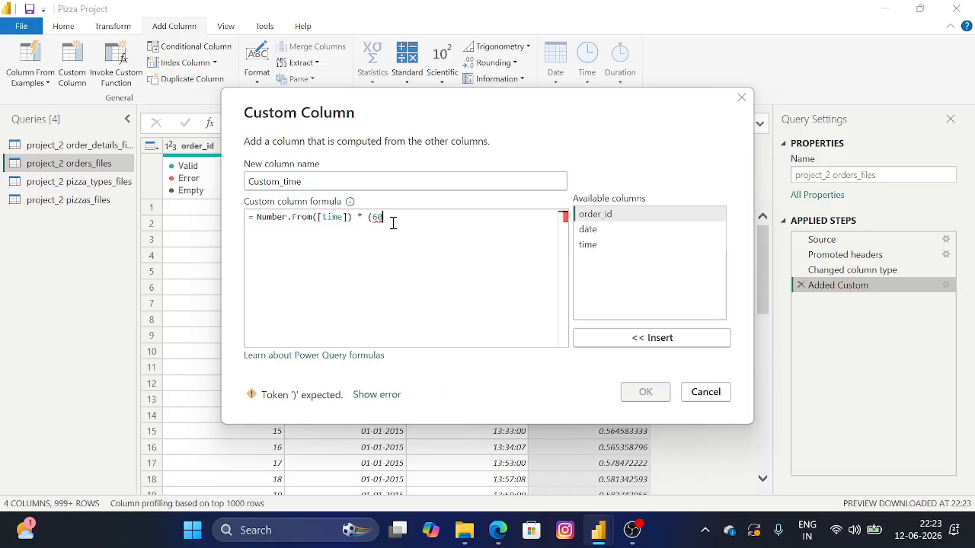
{"action": "type", "text": " *"}
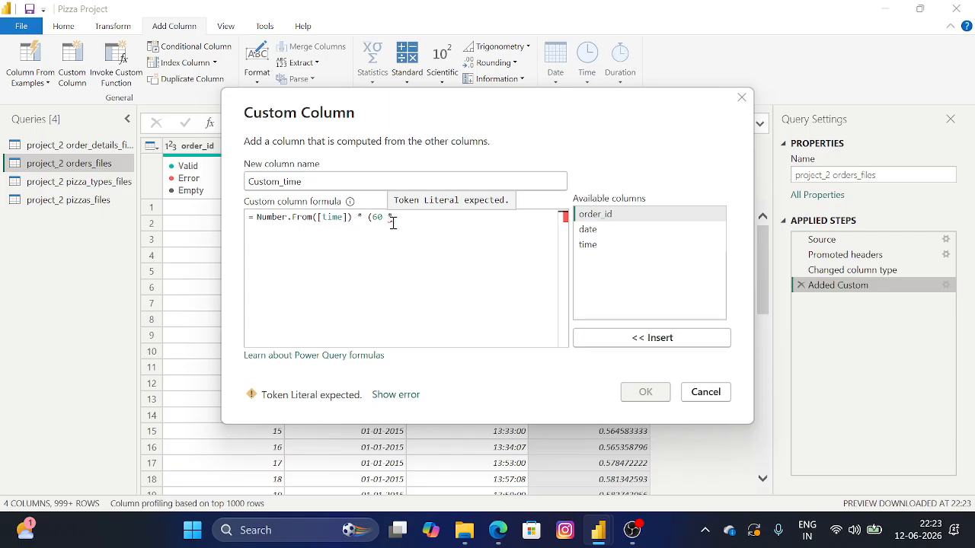
{"action": "type", "text": "24"}
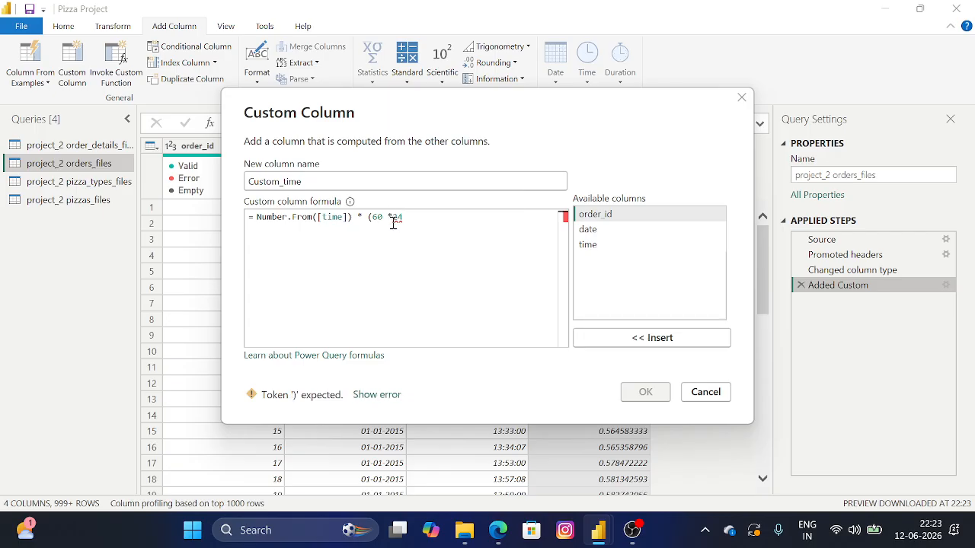
{"action": "type", "text": "/30)"}
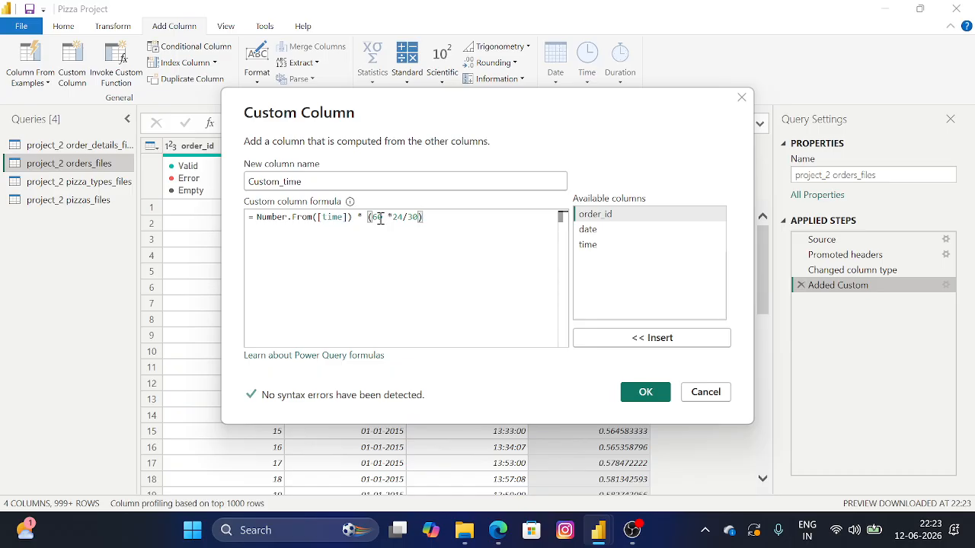
{"action": "left_click", "coordinate": [388, 217]}
{"action": "key", "text": "BackSpace"}
Change the divisor in the formula's multiplier to 60 so it reads (60*24/60)
{"action": "left_click_drag", "start_coordinate": [365, 100], "coordinate": [424, 252]}
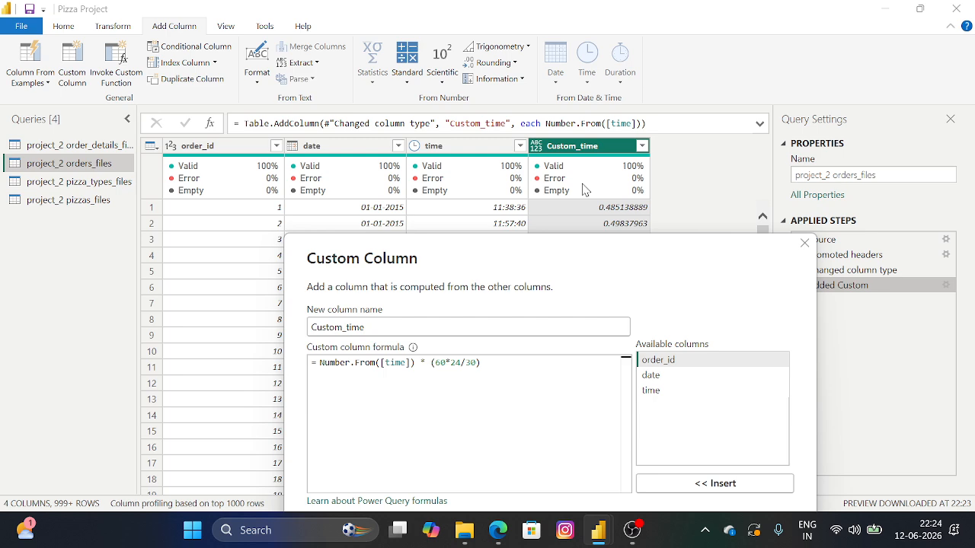
{"action": "type", "text": ")"}
{"action": "key", "text": "BackSpace"}
{"action": "key", "text": "BackSpace"}
{"action": "type", "text": "60"}
{"action": "left_click_drag", "start_coordinate": [467, 239], "coordinate": [473, 139]}
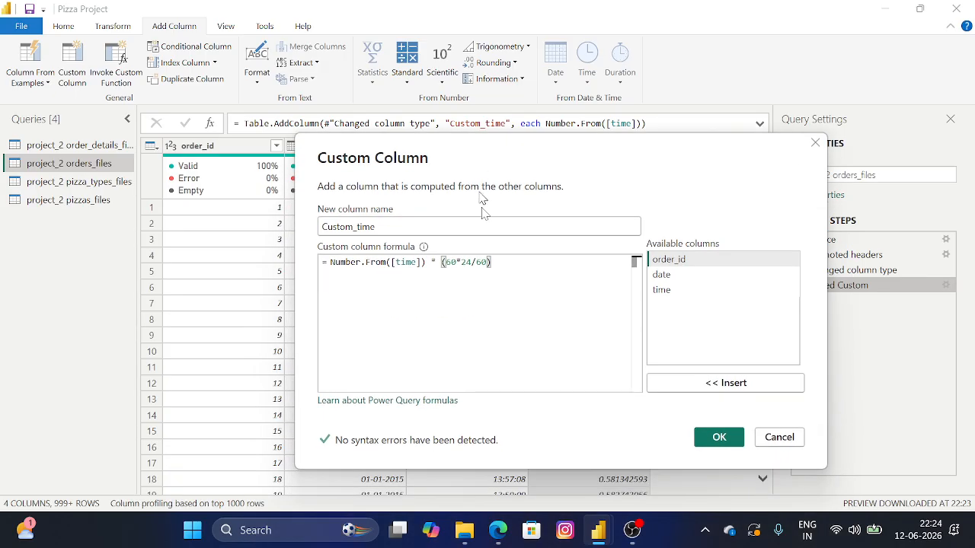
Insert the Number.Round function at the beginning of the Custom_time formula
{"action": "left_click", "coordinate": [332, 262]}
{"action": "type", "text": "N"}
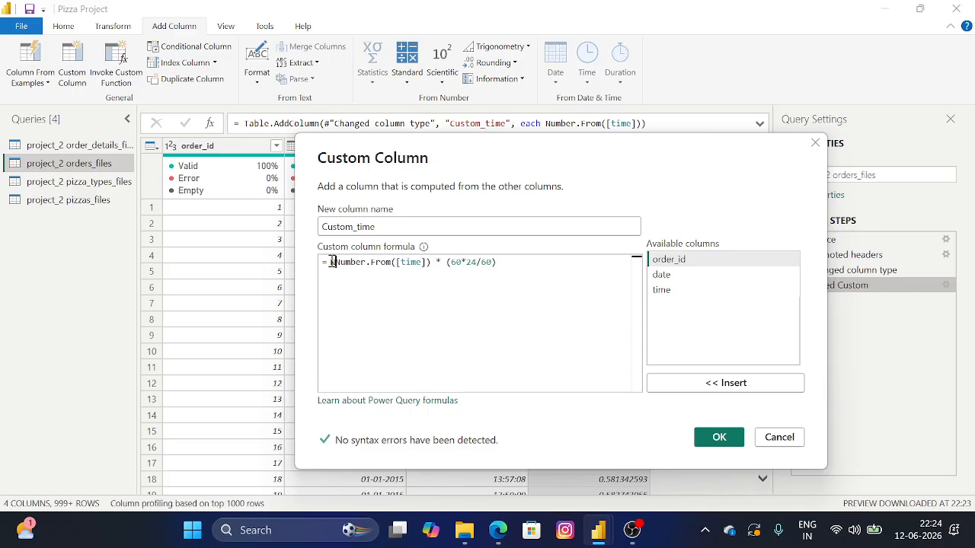
{"action": "type", "text": "umber"}
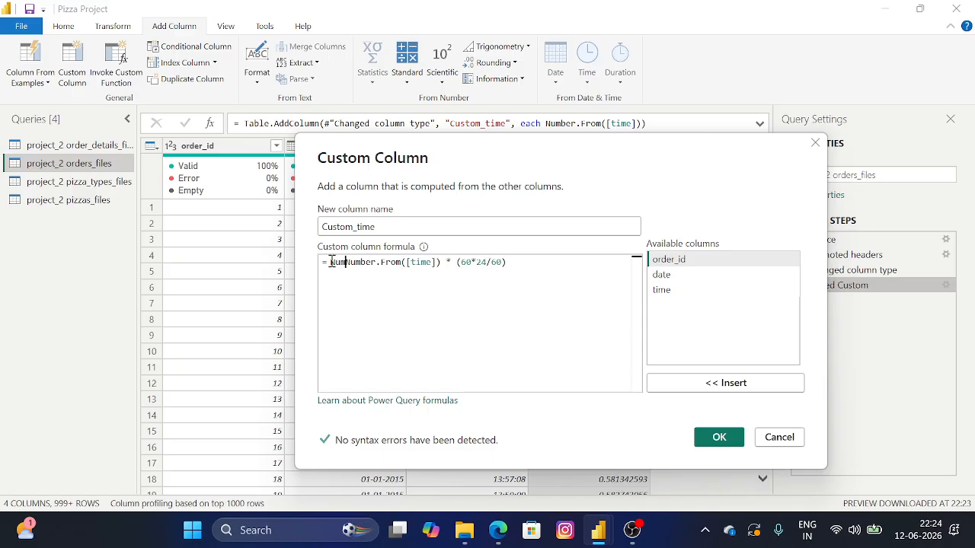
{"action": "type", "text": ".rou"}
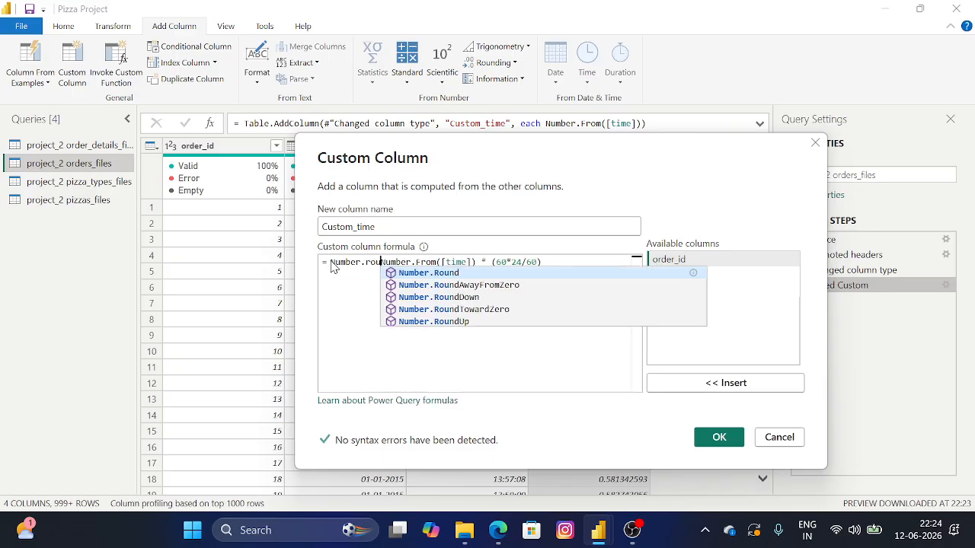
{"action": "left_click", "coordinate": [408, 271]}
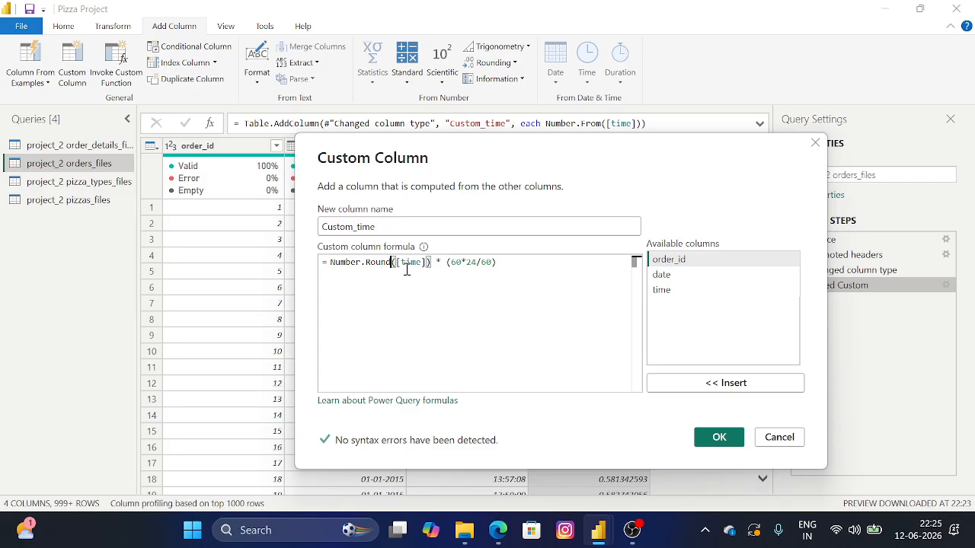
Nest Number.From( in front of [time] inside the Number.Round function
{"action": "left_click", "coordinate": [395, 263]}
{"action": "type", "text": "Number.Form"}
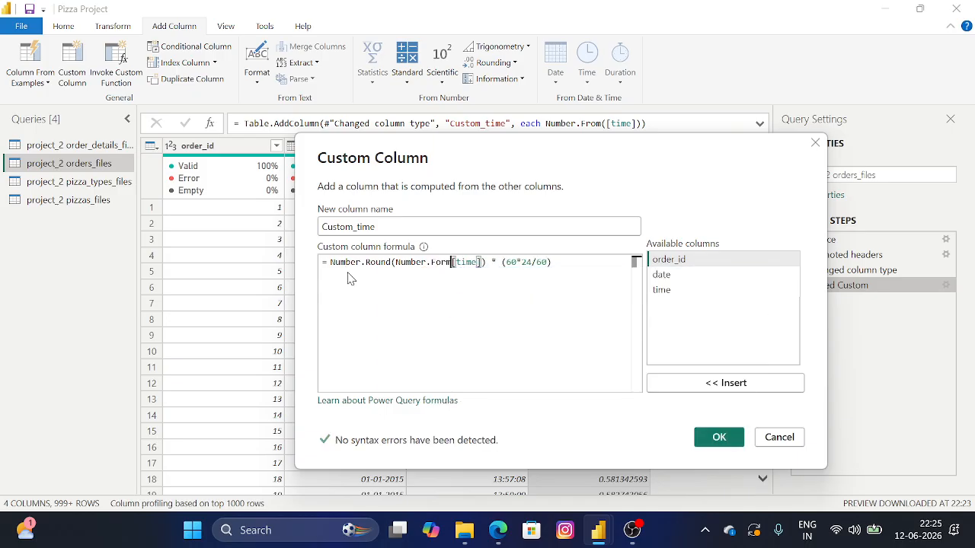
{"action": "key", "text": "BackSpace"}
{"action": "key", "text": "BackSpace"}
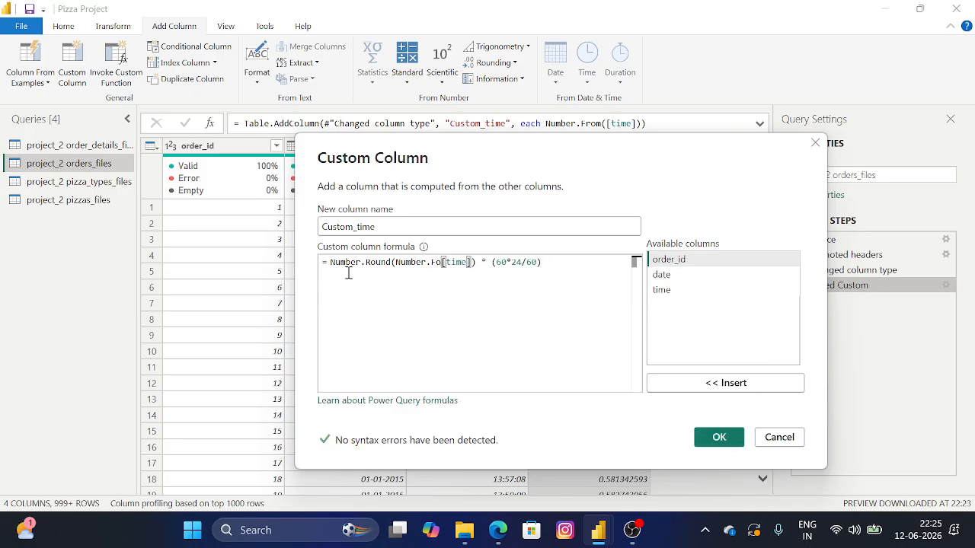
{"action": "key", "text": "BackSpace"}
{"action": "type", "text": "rom("}
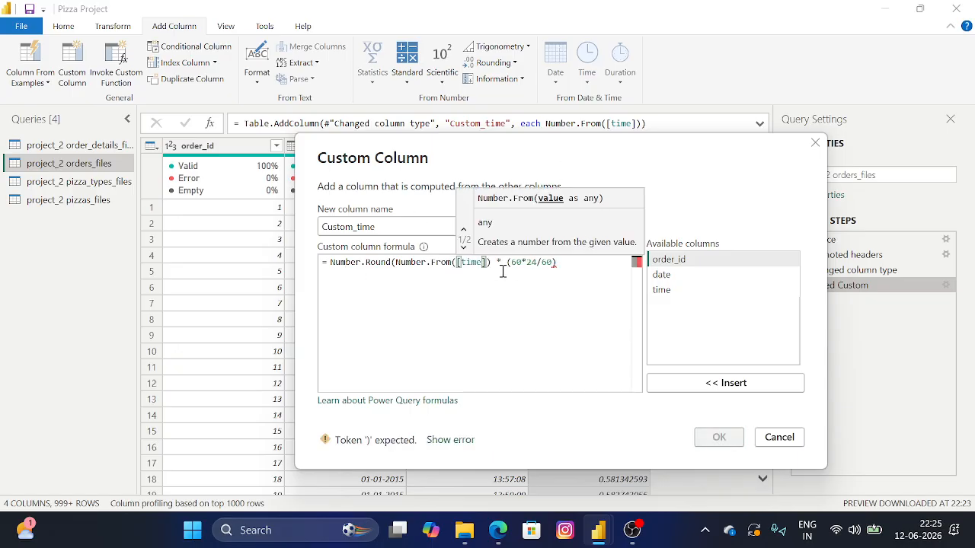
Close the Number.Round parenthesis at the formula's end and highlight the (60*24/60) part
{"action": "left_click", "coordinate": [558, 262]}
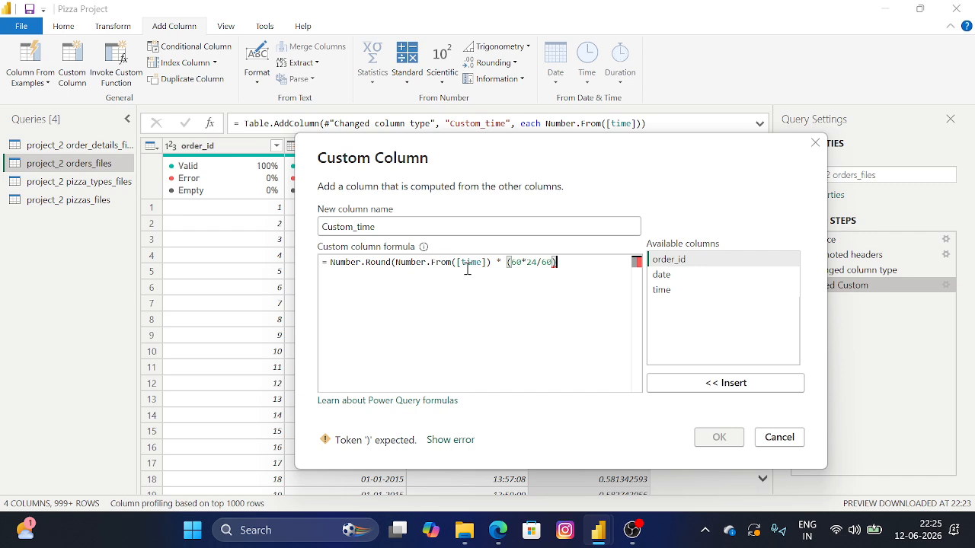
{"action": "left_click", "coordinate": [401, 259]}
{"action": "type", "text": ")"}
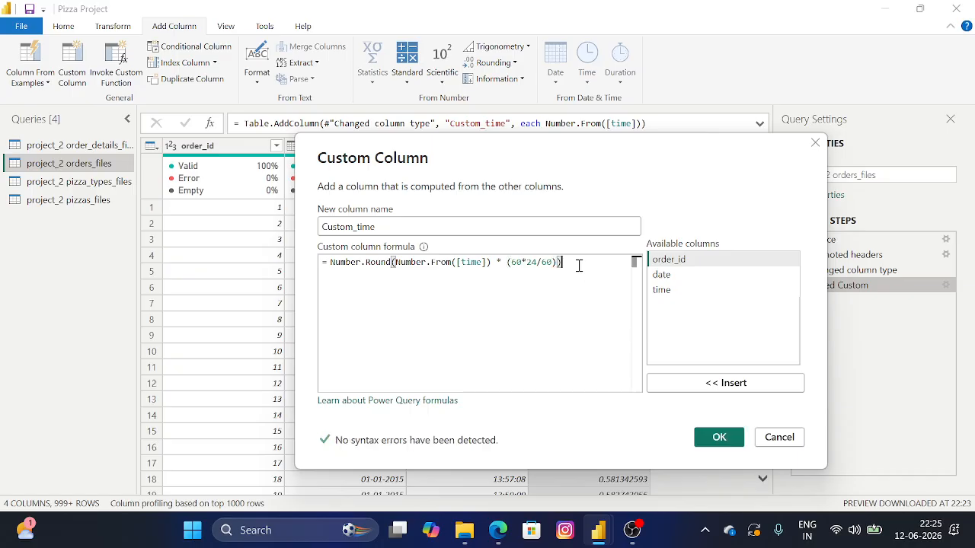
{"action": "left_click_drag", "start_coordinate": [507, 267], "coordinate": [556, 271]}
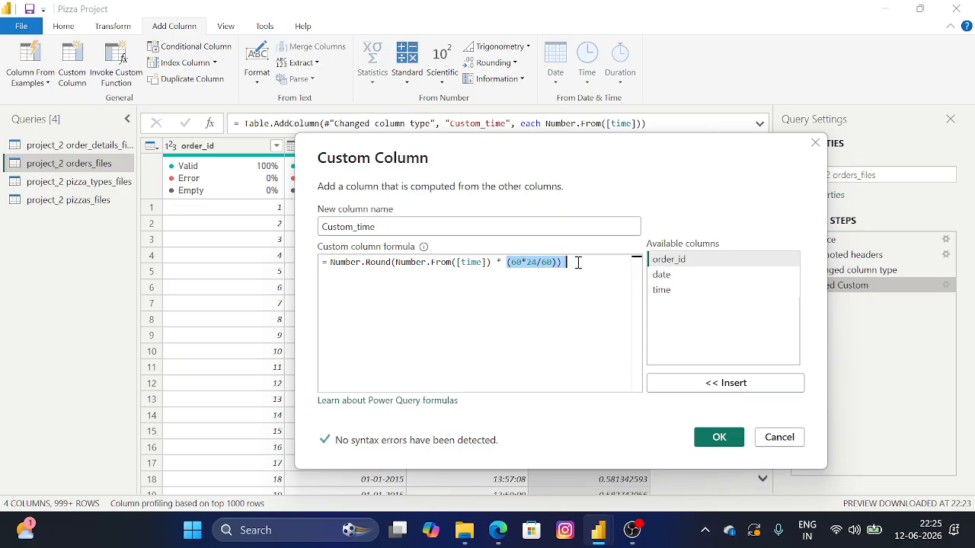
Append / (60*24/60) on a new line of the Custom_time formula and confirm the custom column
{"action": "left_click", "coordinate": [576, 262]}
{"action": "type", "text": "/"}
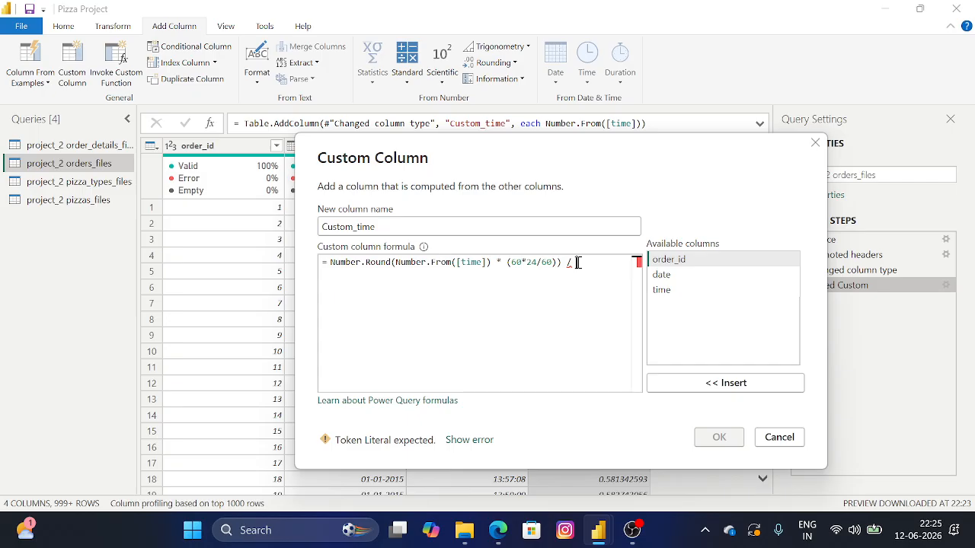
{"action": "type", "text": " 60"}
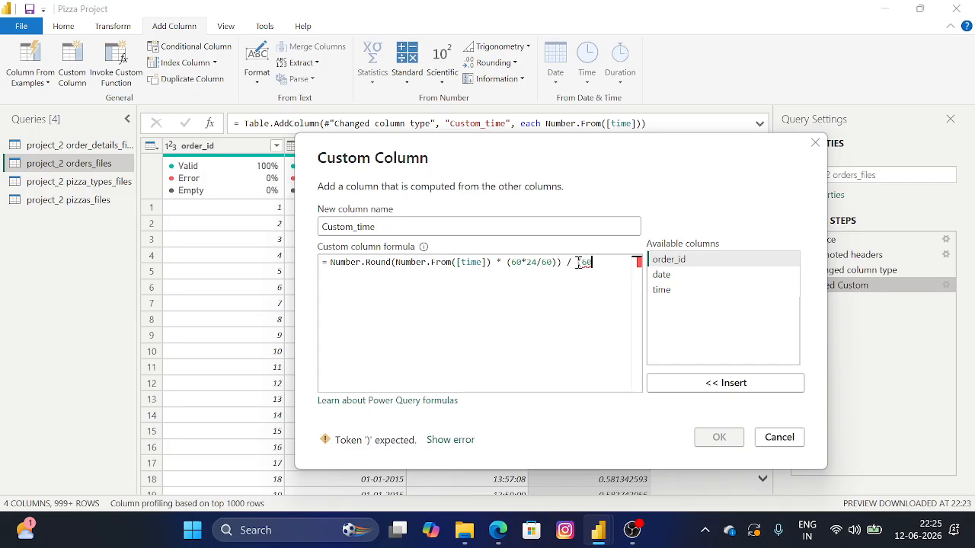
{"action": "key", "text": "BackSpace"}
{"action": "key", "text": "BackSpace"}
{"action": "type", "text": "(60*24/60"}
{"action": "type", "text": ")"}
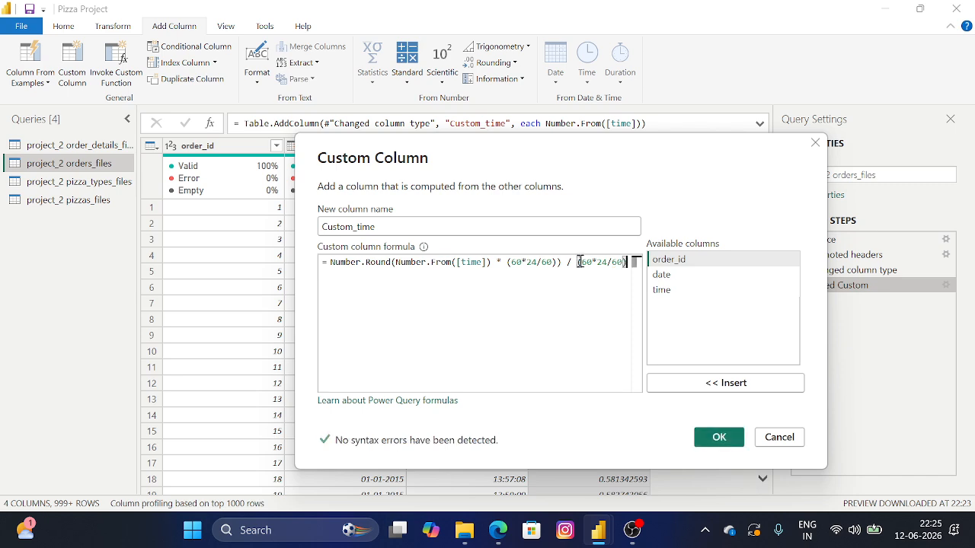
{"action": "left_click", "coordinate": [567, 263]}
{"action": "key", "text": "Return"}
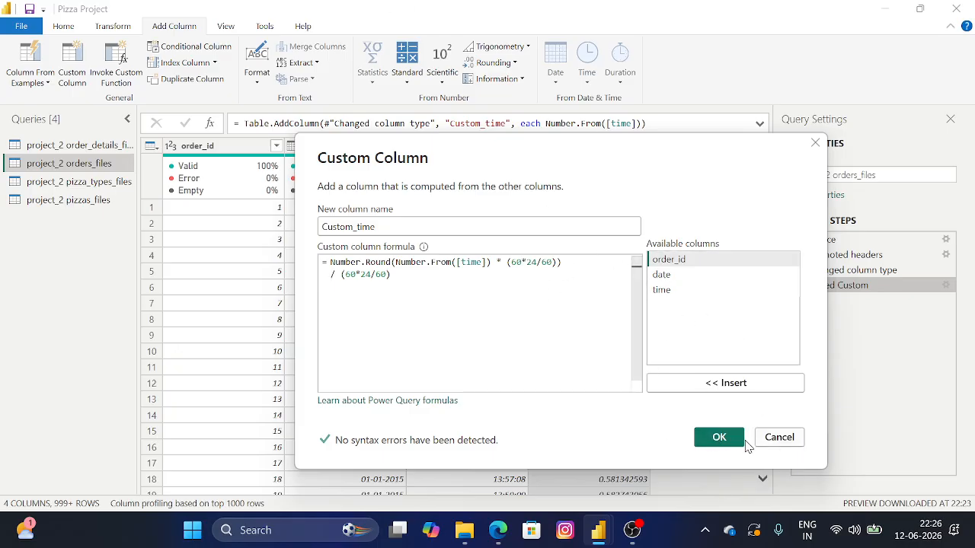
{"action": "left_click", "coordinate": [719, 437]}
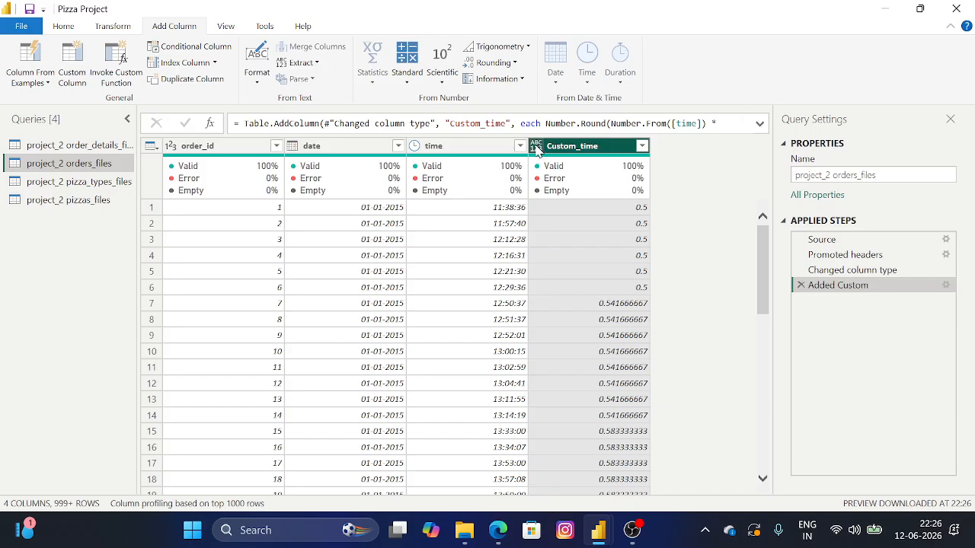
Change the data type of the Custom_time column to Time
{"action": "left_click", "coordinate": [536, 146]}
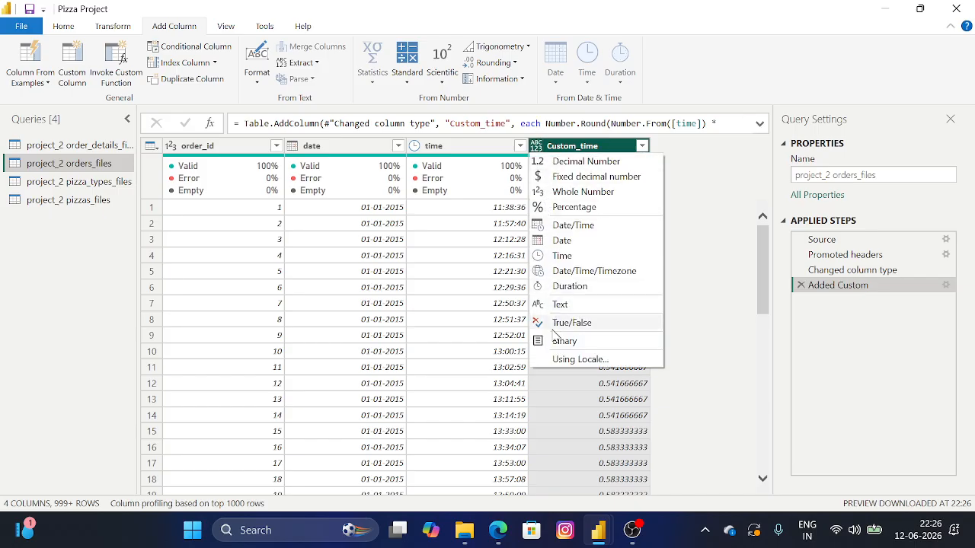
{"action": "left_click", "coordinate": [563, 256]}
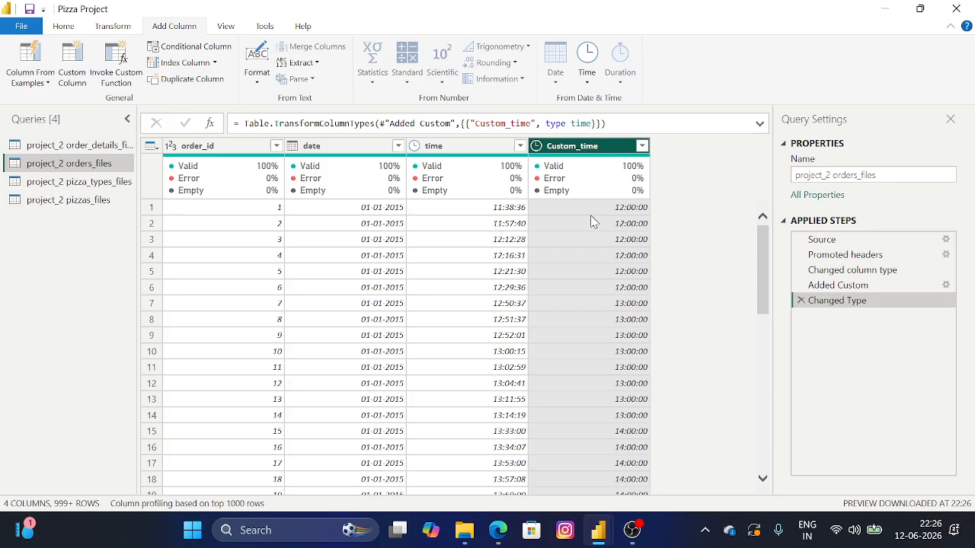
Examine the Custom_time values against the original order times down the rows
{"action": "scroll", "coordinate": [460, 342], "scroll_direction": "down", "scroll_amount": 6}
{"action": "scroll", "coordinate": [461, 343], "scroll_direction": "down", "scroll_amount": 9}
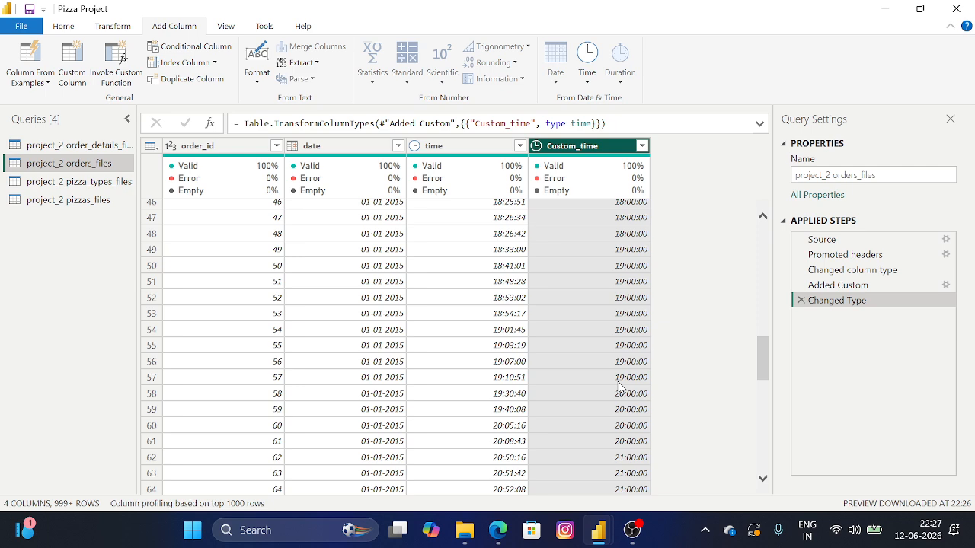
{"action": "scroll", "coordinate": [512, 305], "scroll_direction": "down", "scroll_amount": 7}
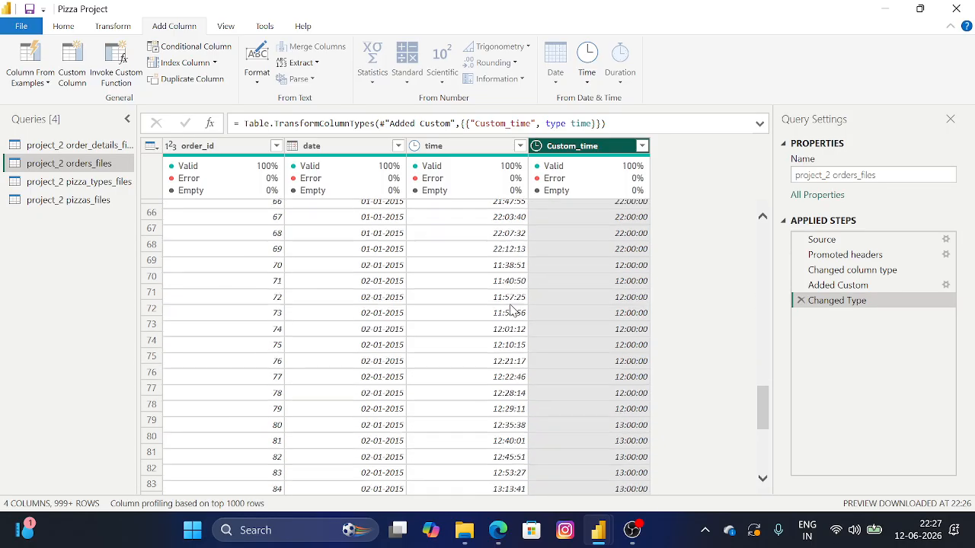
{"action": "scroll", "coordinate": [512, 309], "scroll_direction": "down", "scroll_amount": 4}
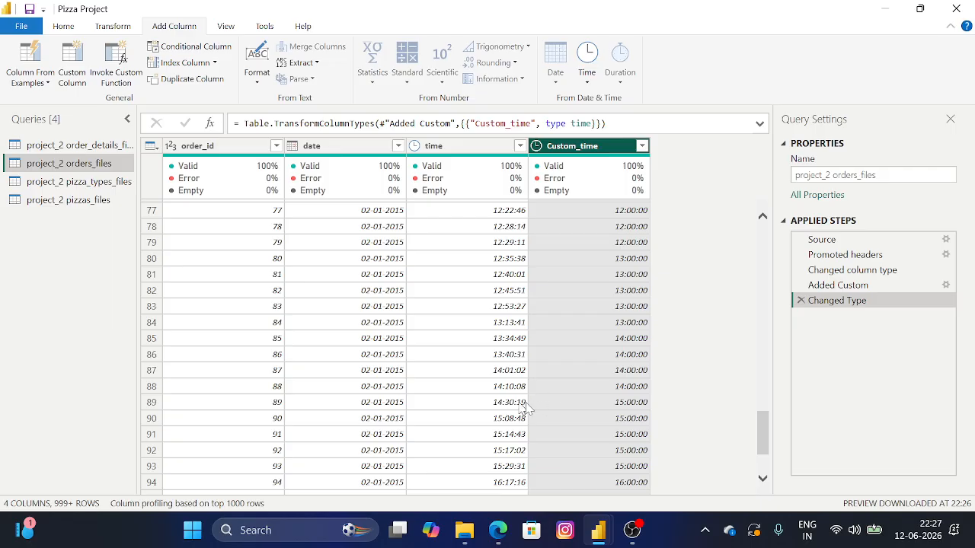
{"action": "scroll", "coordinate": [548, 426], "scroll_direction": "down", "scroll_amount": 3}
{"action": "scroll", "coordinate": [548, 423], "scroll_direction": "down", "scroll_amount": 1}
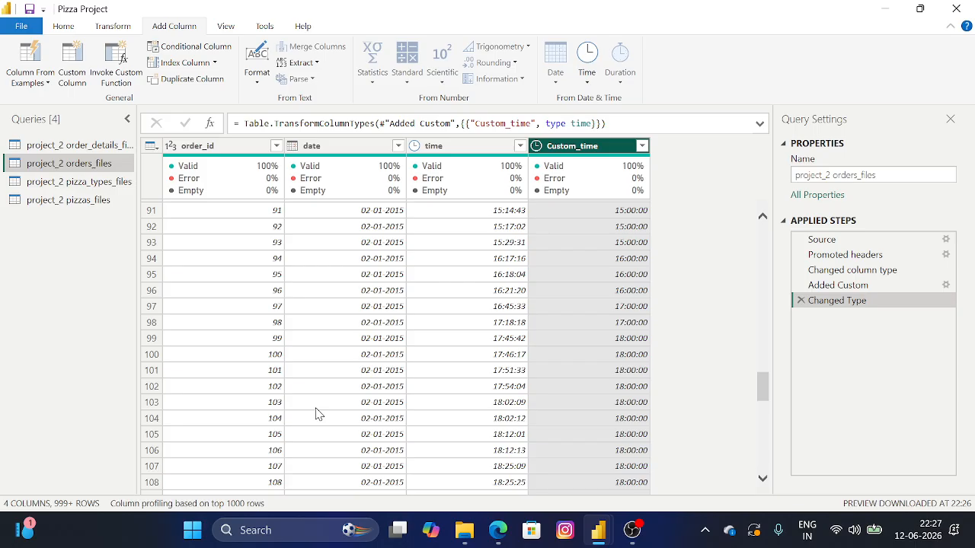
{"action": "scroll", "coordinate": [630, 322], "scroll_direction": "up", "scroll_amount": 10}
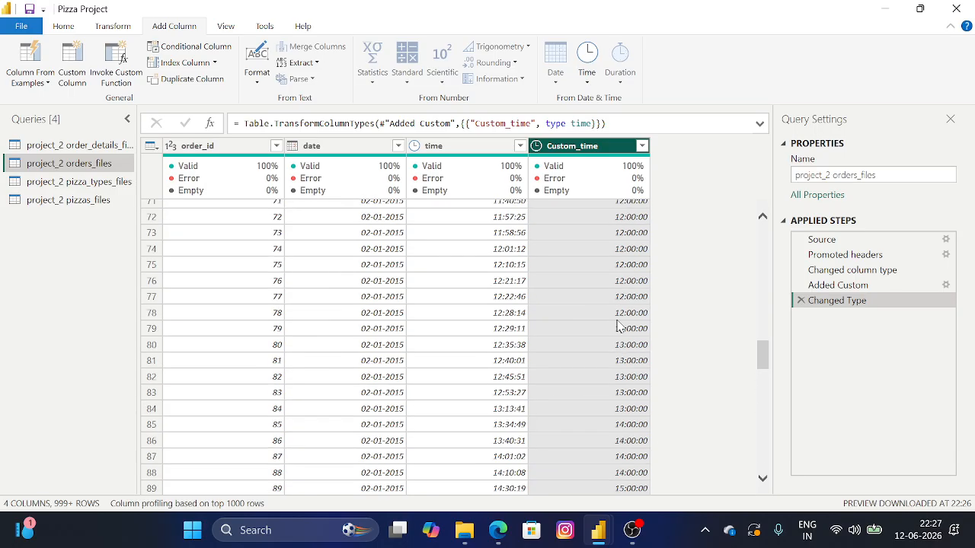
{"action": "scroll", "coordinate": [630, 322], "scroll_direction": "up", "scroll_amount": 15}
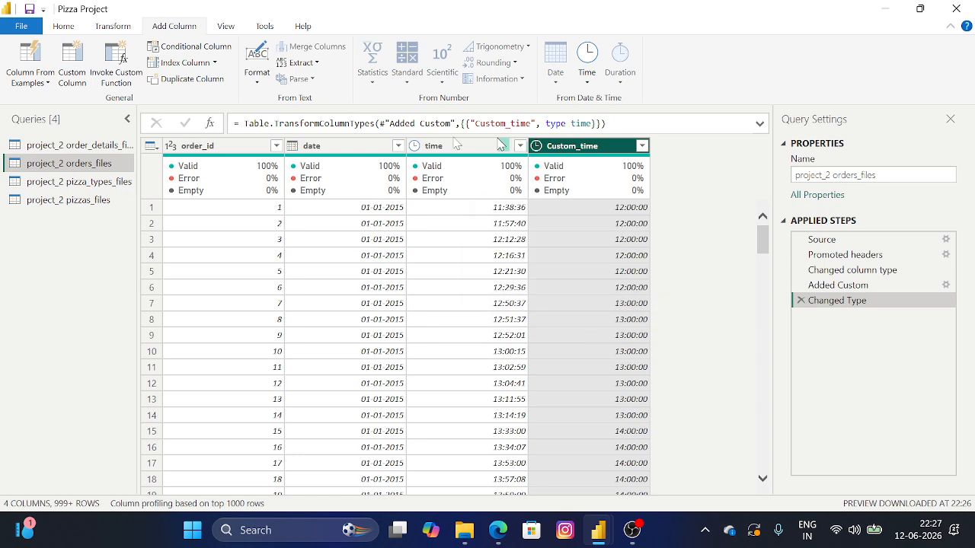
Add a column with the name of the day derived from the date column and check it down the rows
{"action": "left_click", "coordinate": [314, 150]}
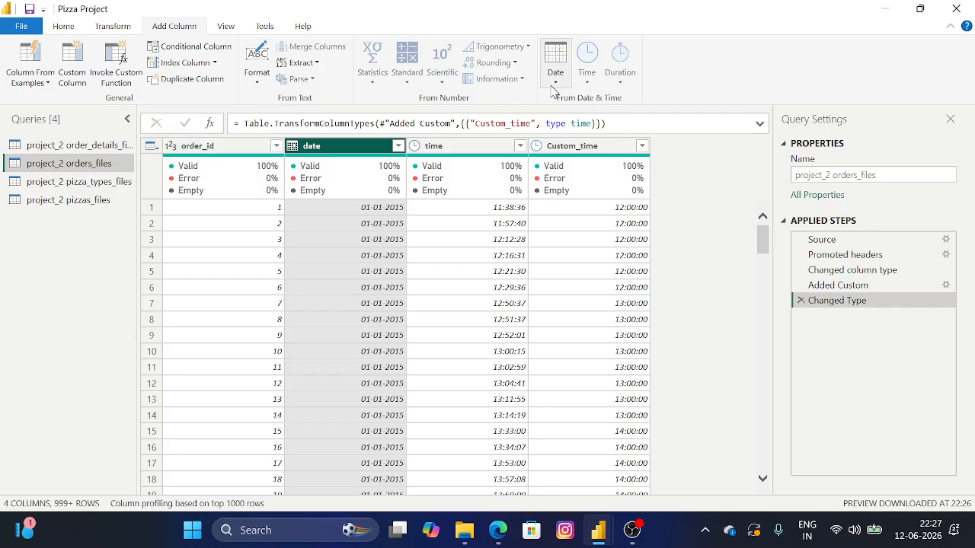
{"action": "left_click", "coordinate": [554, 85]}
{"action": "mouse_move", "coordinate": [575, 219]}
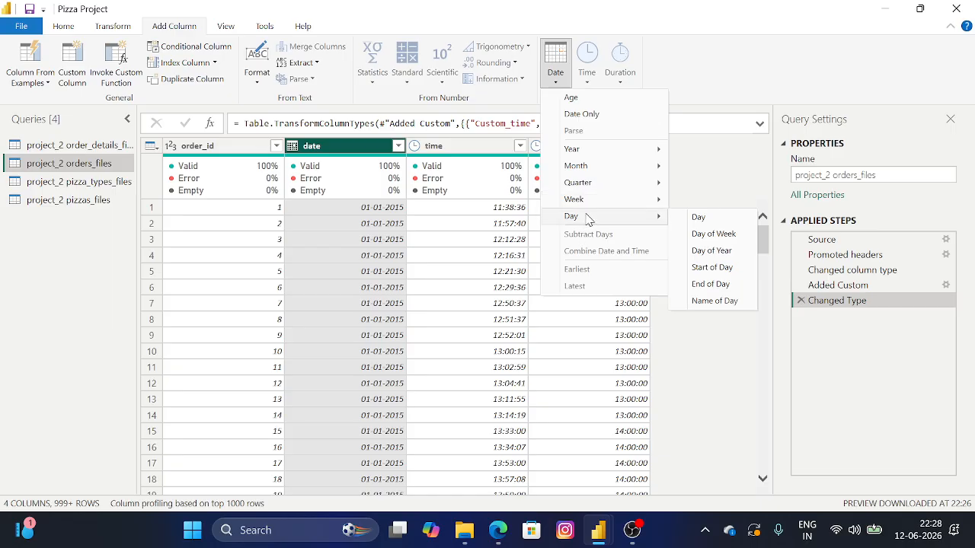
{"action": "left_click", "coordinate": [716, 302]}
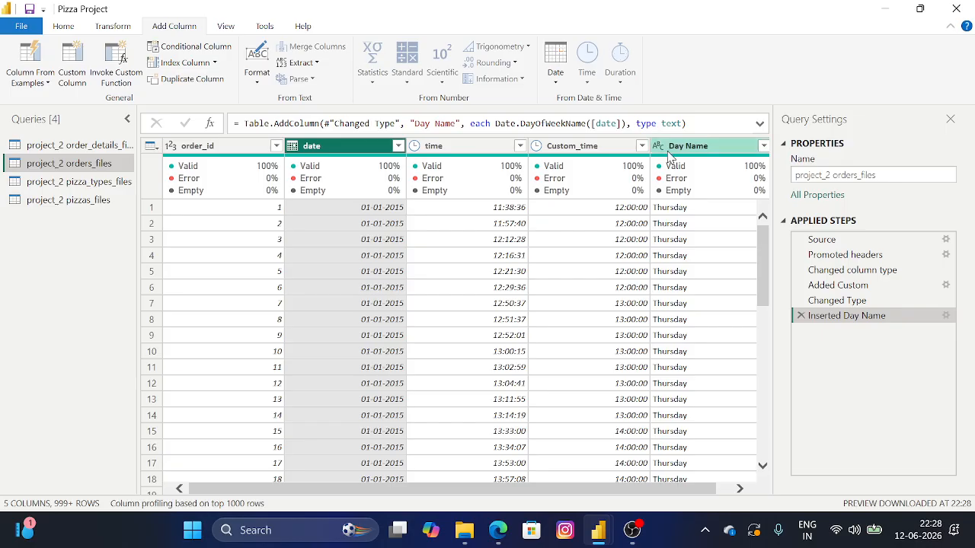
{"action": "mouse_move", "coordinate": [374, 199]}
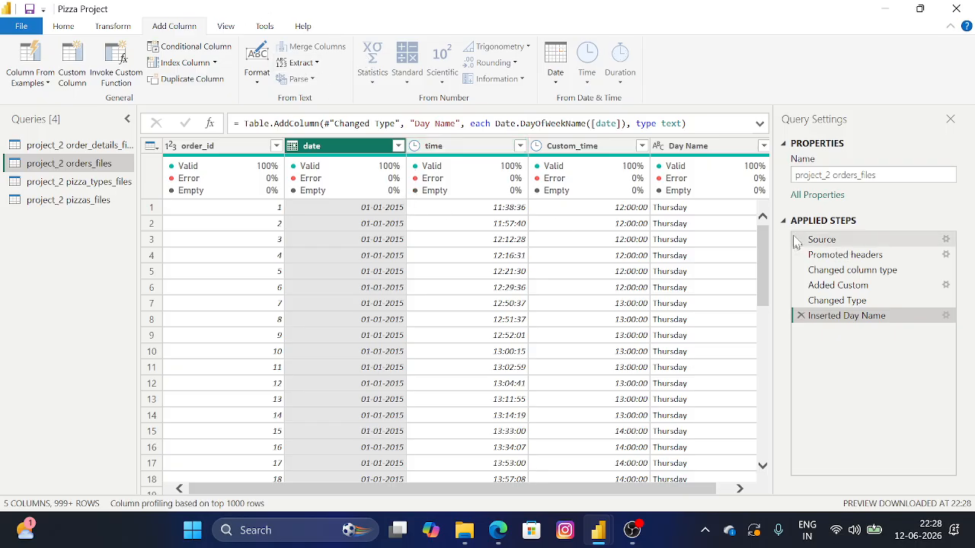
{"action": "scroll", "coordinate": [671, 272], "scroll_direction": "down", "scroll_amount": 5}
{"action": "scroll", "coordinate": [671, 271], "scroll_direction": "down", "scroll_amount": 20}
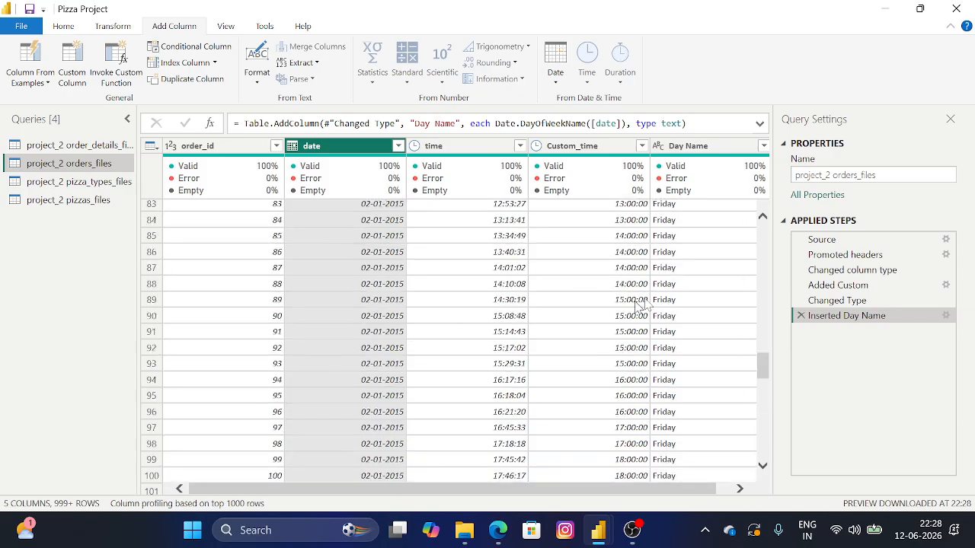
{"action": "scroll", "coordinate": [684, 297], "scroll_direction": "down", "scroll_amount": 20}
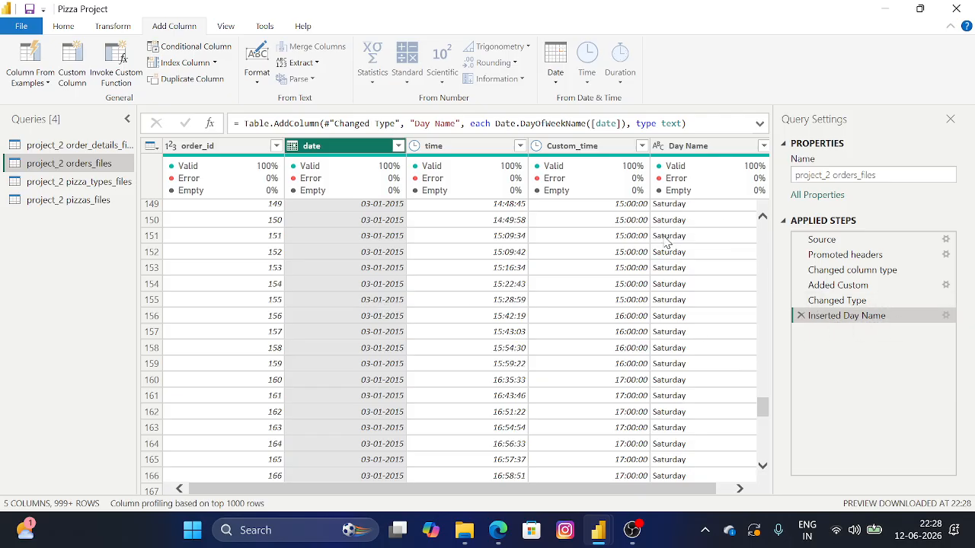
{"action": "scroll", "coordinate": [666, 243], "scroll_direction": "up", "scroll_amount": 15}
{"action": "scroll", "coordinate": [665, 243], "scroll_direction": "up", "scroll_amount": 20}
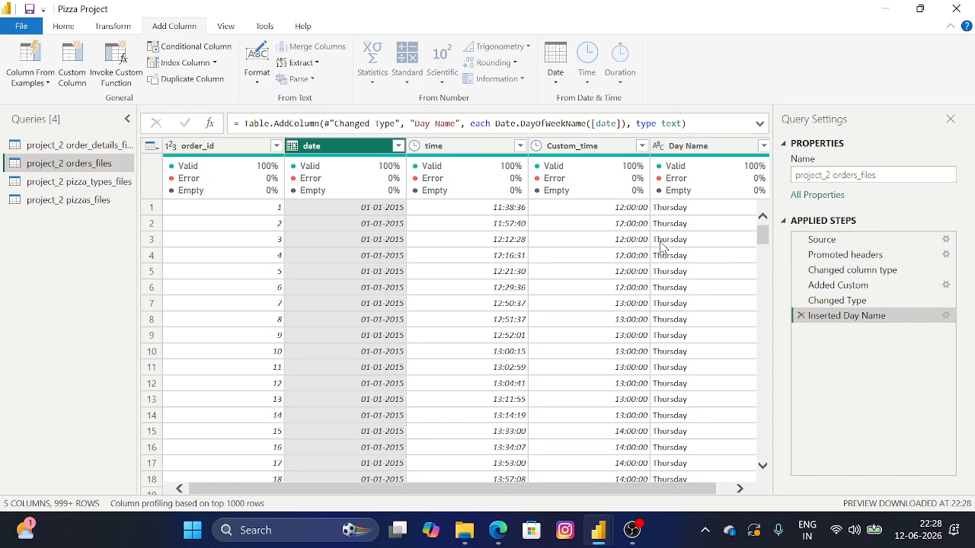
Apply the query changes and close the query editor to return to the report
{"action": "left_click", "coordinate": [64, 28]}
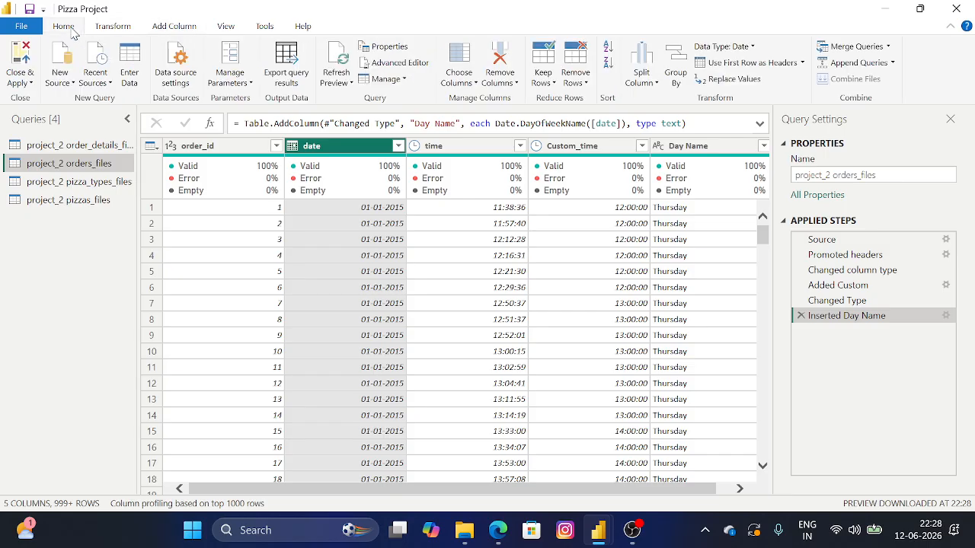
{"action": "left_click", "coordinate": [30, 84]}
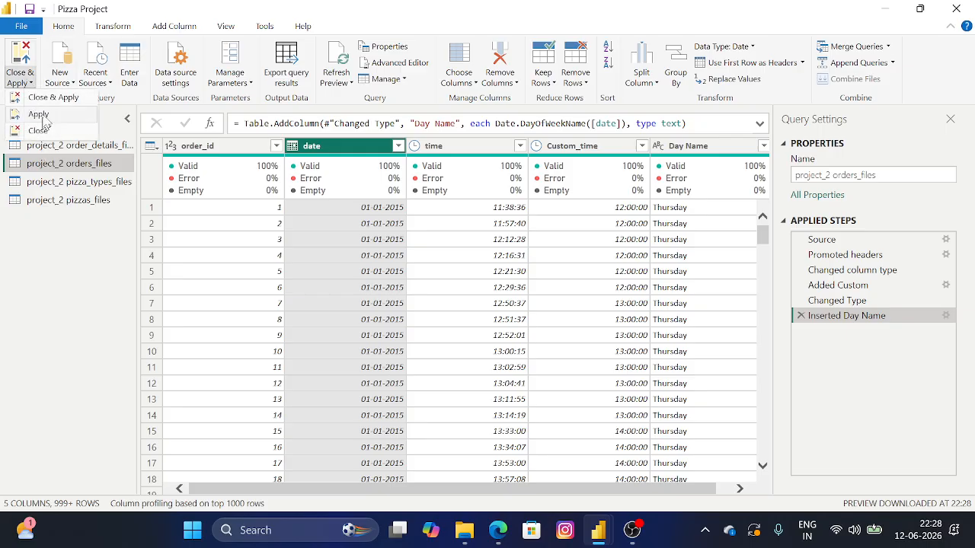
{"action": "left_click", "coordinate": [50, 98]}
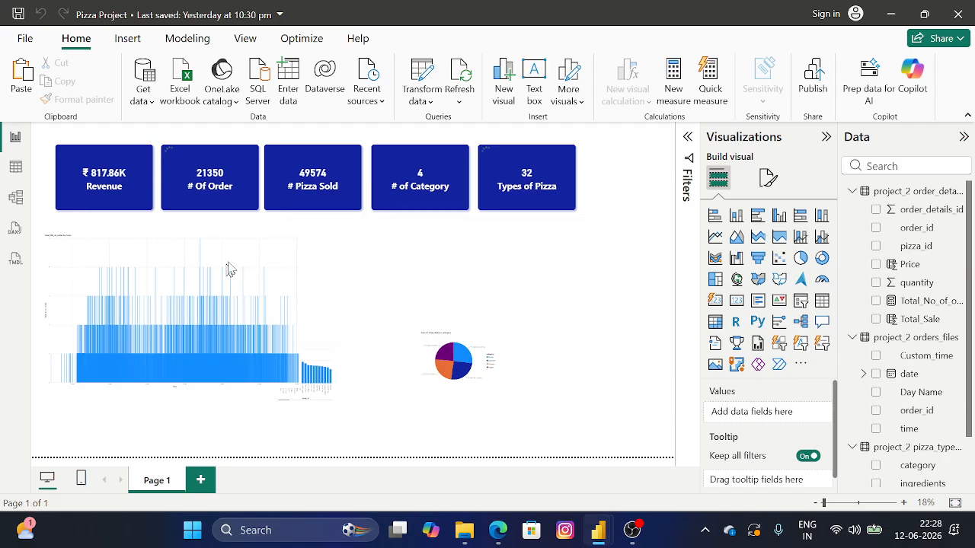
Replace time with Custom_time on the X-axis of the Total_No_of_order column chart and inspect the chart in focus mode
{"action": "left_click", "coordinate": [245, 244]}
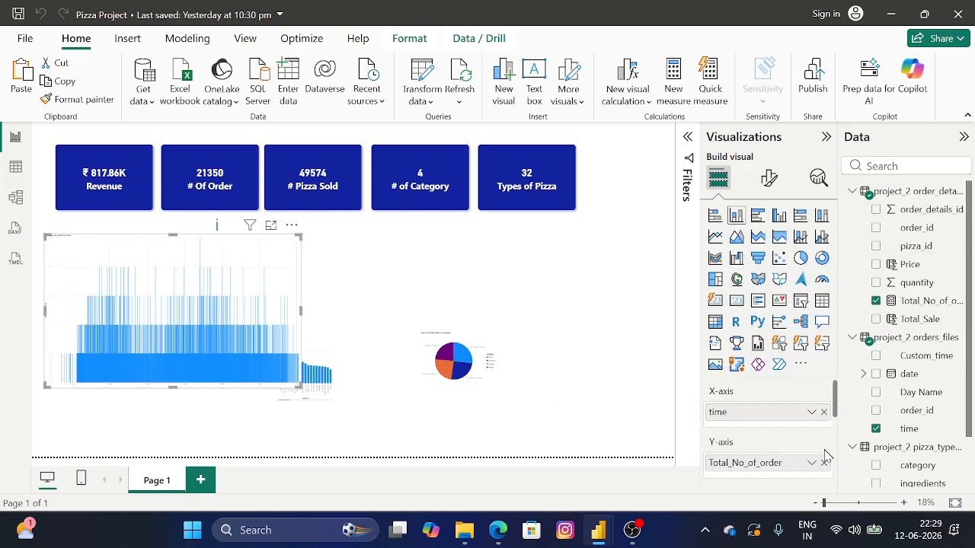
{"action": "left_click", "coordinate": [823, 411]}
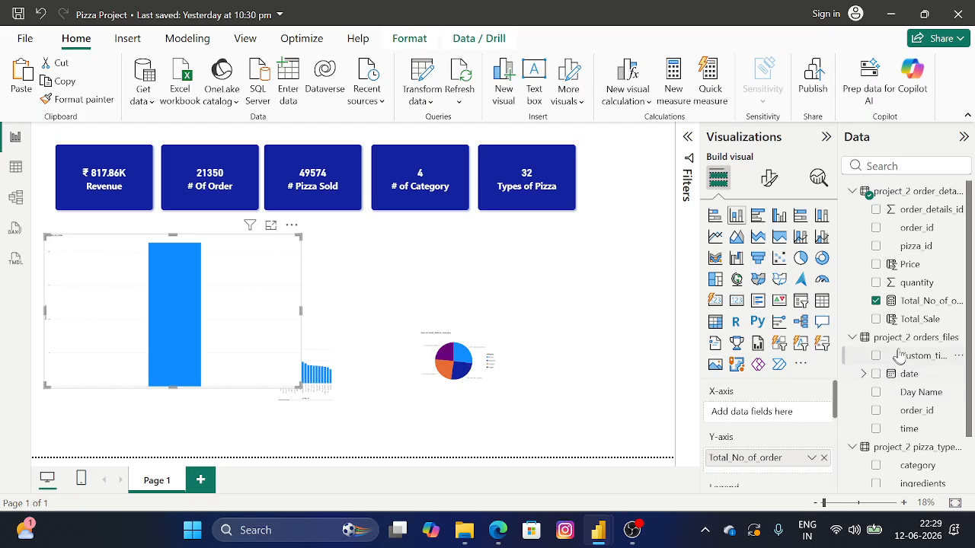
{"action": "left_click_drag", "start_coordinate": [922, 358], "coordinate": [803, 419]}
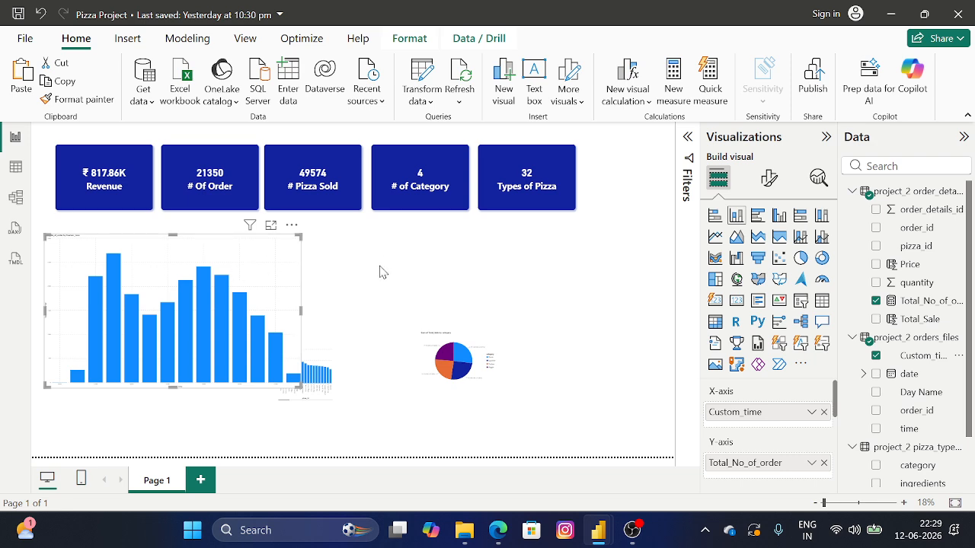
{"action": "left_click", "coordinate": [271, 225]}
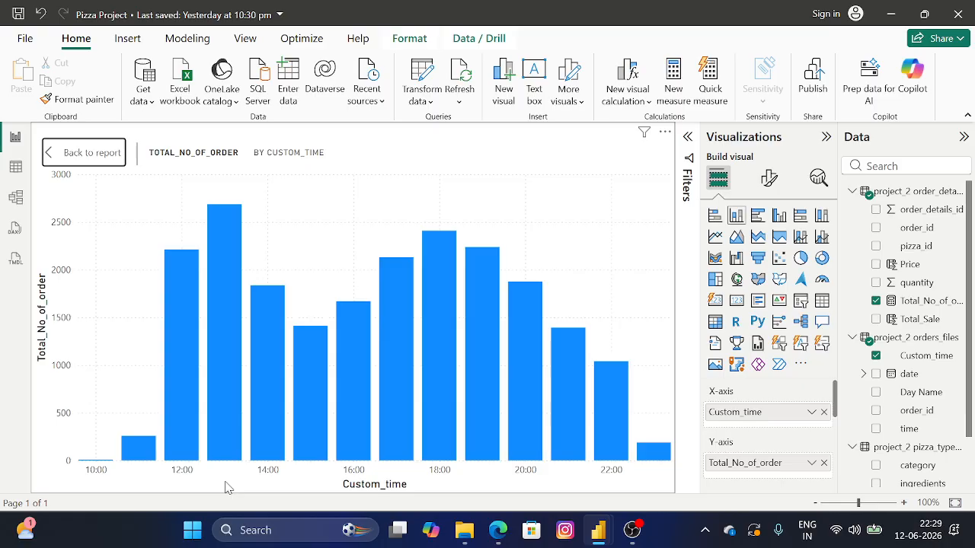
{"action": "left_click", "coordinate": [57, 150]}
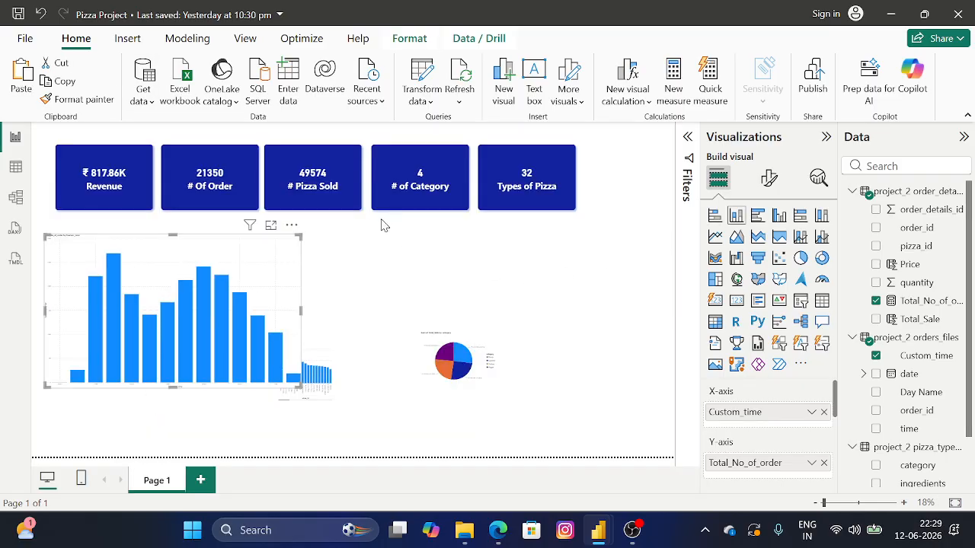
Turn on data labels for the column chart of Total_No_of_order by Custom_time
{"action": "left_click", "coordinate": [768, 179]}
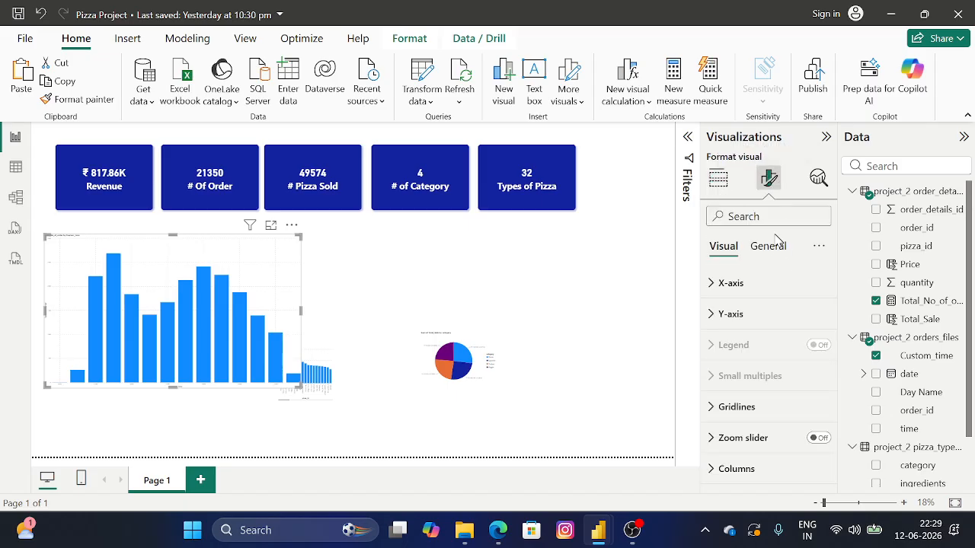
{"action": "scroll", "coordinate": [756, 422], "scroll_direction": "down", "scroll_amount": 3}
{"action": "left_click", "coordinate": [818, 411]}
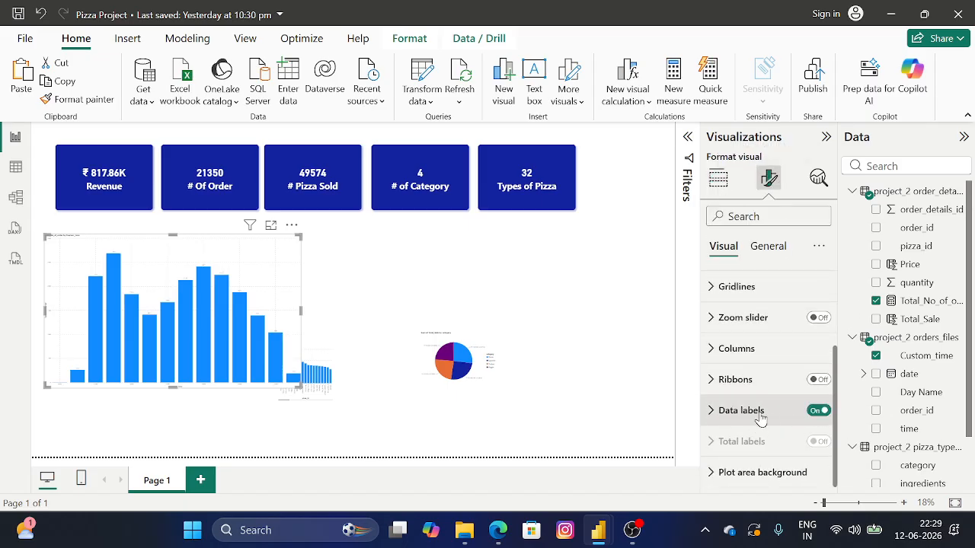
Set the data label values' font size to 35 and show the chart in focus mode
{"action": "left_click", "coordinate": [765, 410]}
{"action": "scroll", "coordinate": [780, 431], "scroll_direction": "down", "scroll_amount": 3}
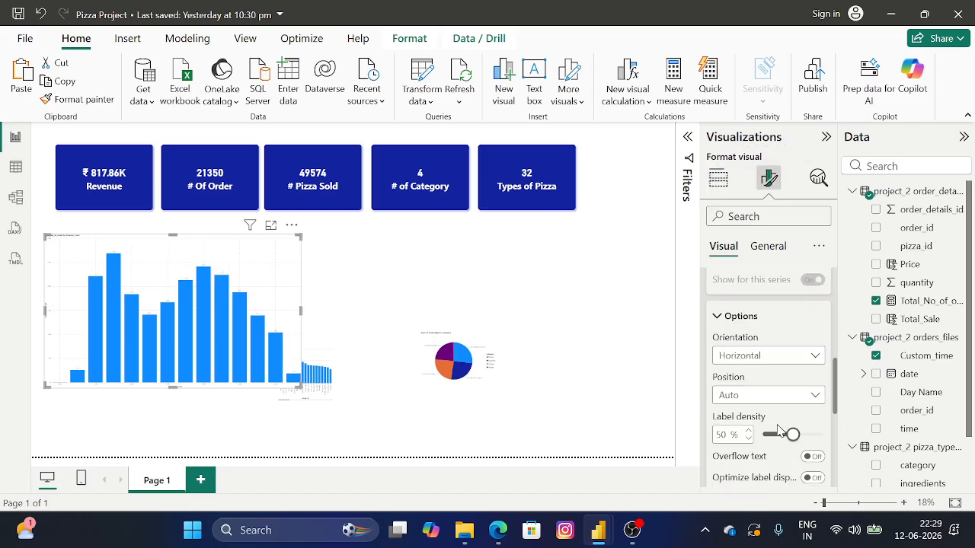
{"action": "scroll", "coordinate": [764, 434], "scroll_direction": "down", "scroll_amount": 3}
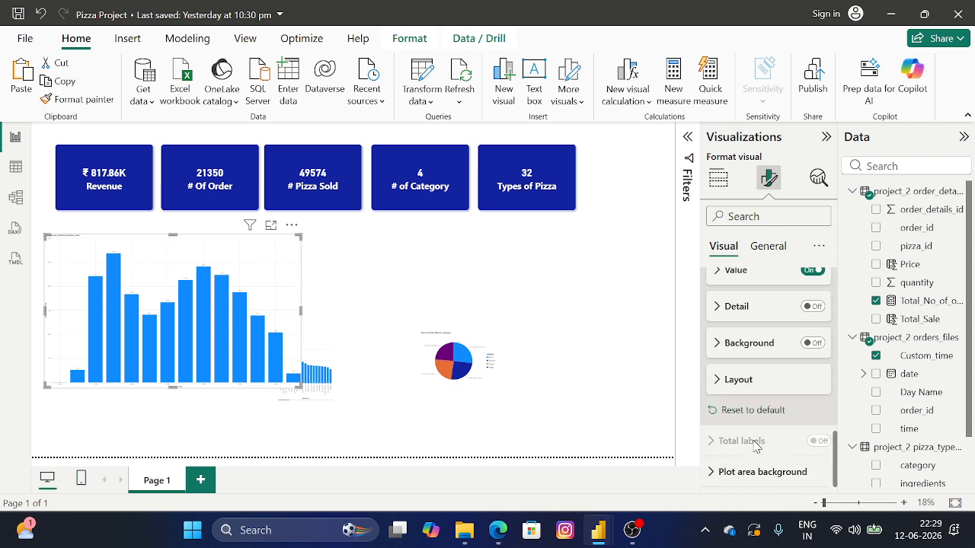
{"action": "left_click", "coordinate": [754, 277]}
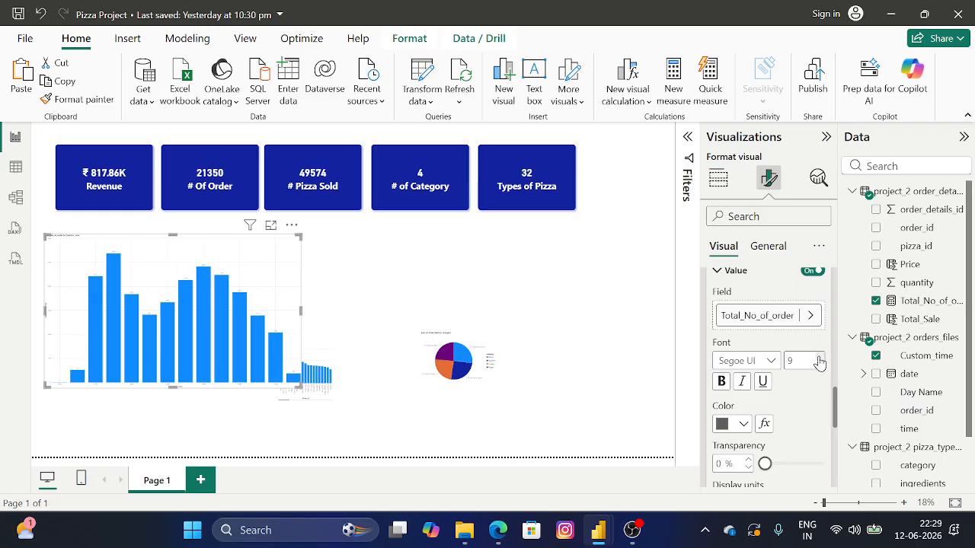
{"action": "double_click", "coordinate": [803, 362]}
{"action": "key", "text": "BackSpace"}
{"action": "type", "text": "35"}
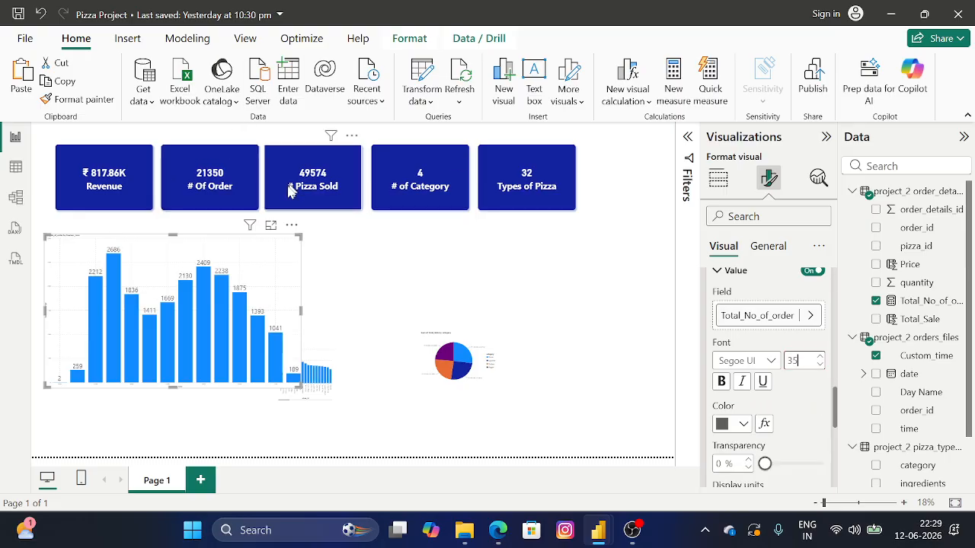
{"action": "left_click", "coordinate": [270, 225]}
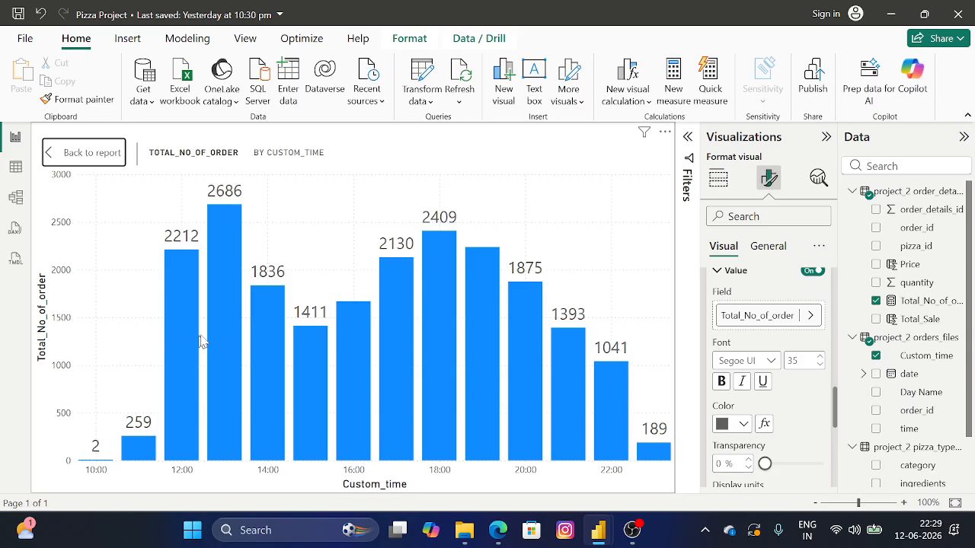
Examine the model relationships and the rows of the project_2 orders_files and project_2 order_details_files tables
{"action": "mouse_move", "coordinate": [219, 333]}
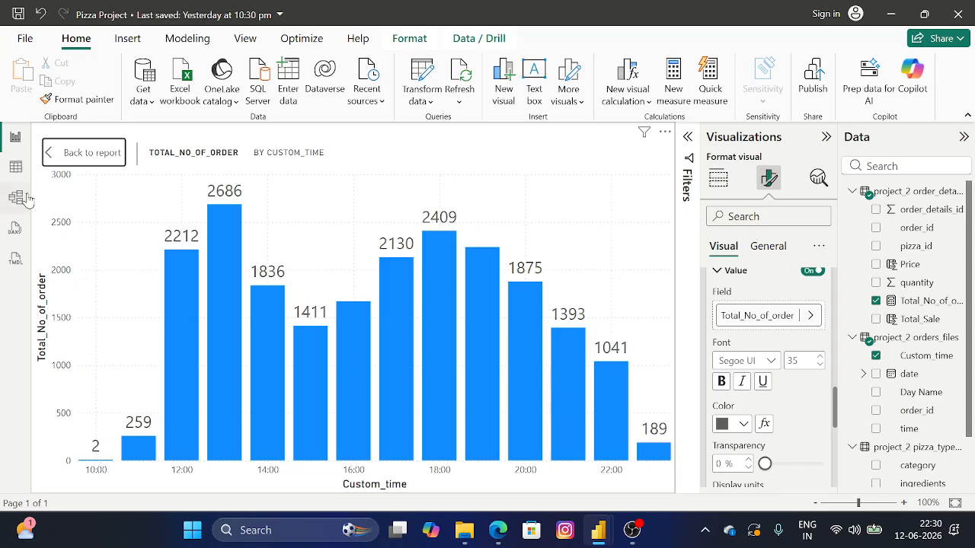
{"action": "left_click", "coordinate": [15, 167]}
{"action": "left_click", "coordinate": [12, 199]}
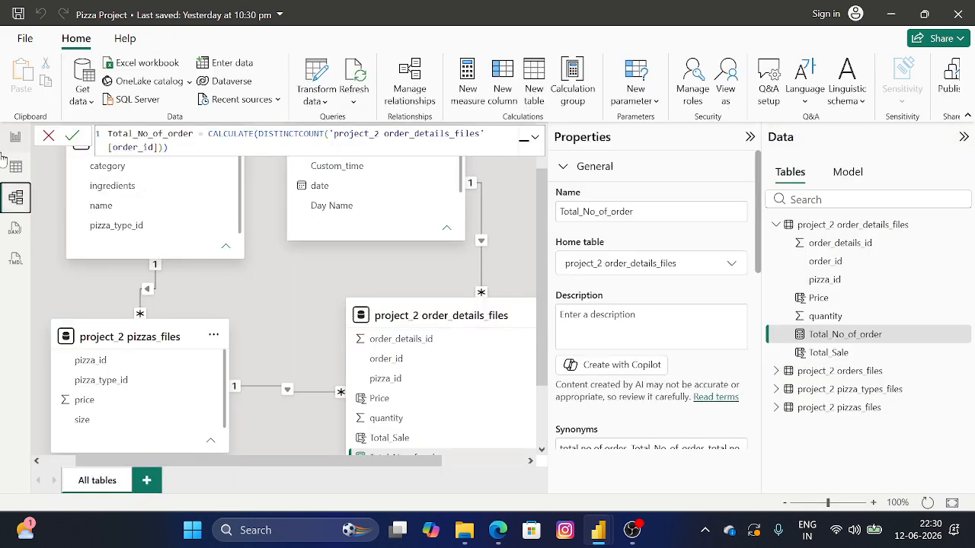
{"action": "left_click", "coordinate": [12, 169]}
{"action": "scroll", "coordinate": [849, 255], "scroll_direction": "up", "scroll_amount": 2}
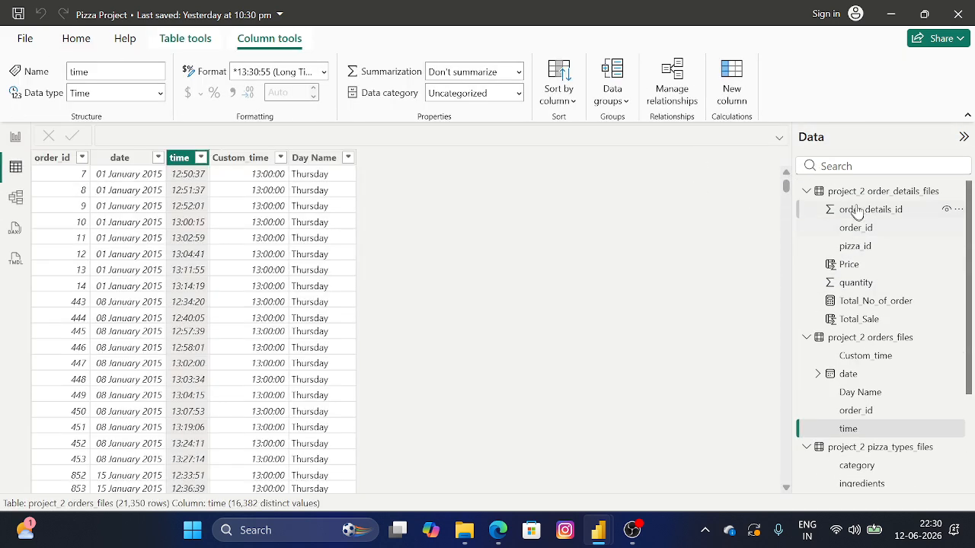
{"action": "left_click", "coordinate": [856, 192]}
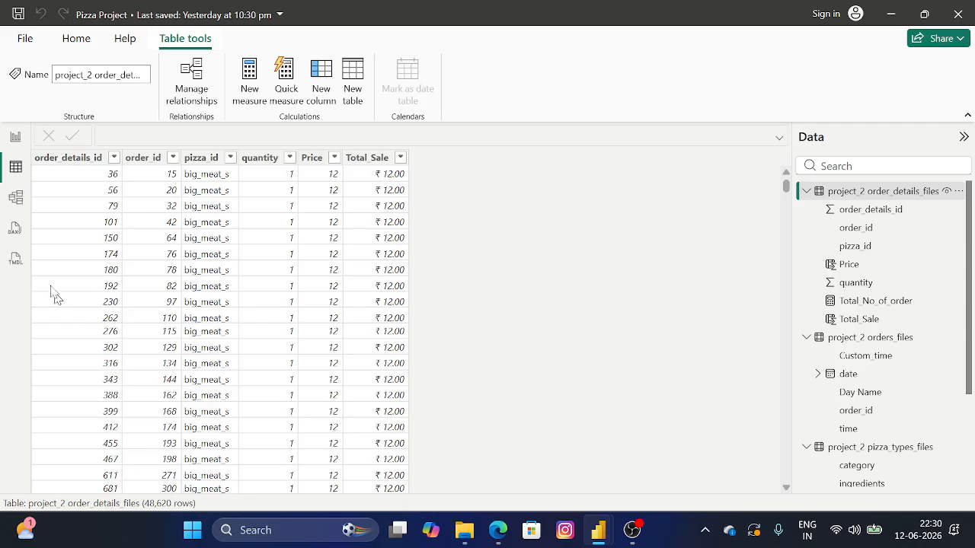
{"action": "left_click", "coordinate": [15, 138]}
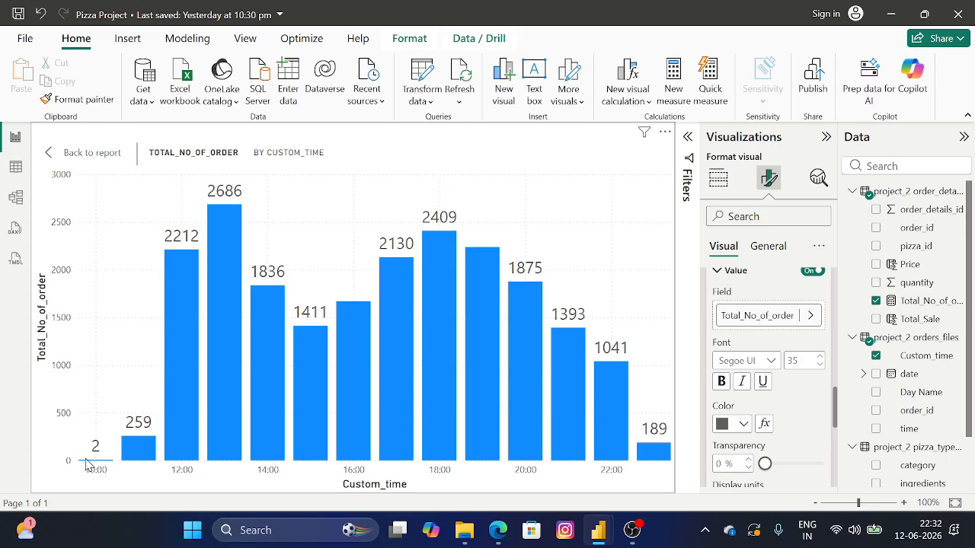
Back on the report page, move the hourly orders chart down and remove the small Total_Sale by pizza_id column chart
{"action": "left_click", "coordinate": [84, 152]}
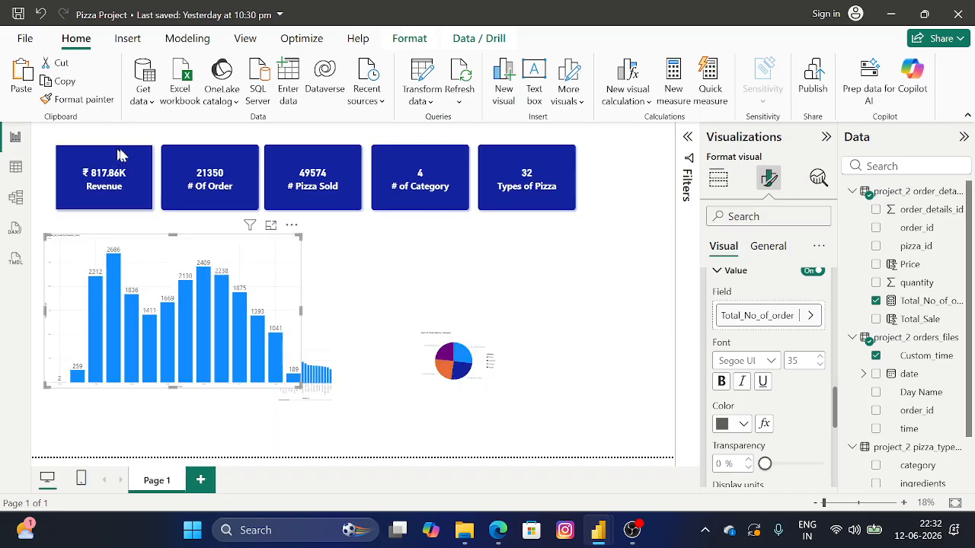
{"action": "left_click_drag", "start_coordinate": [131, 282], "coordinate": [133, 350]}
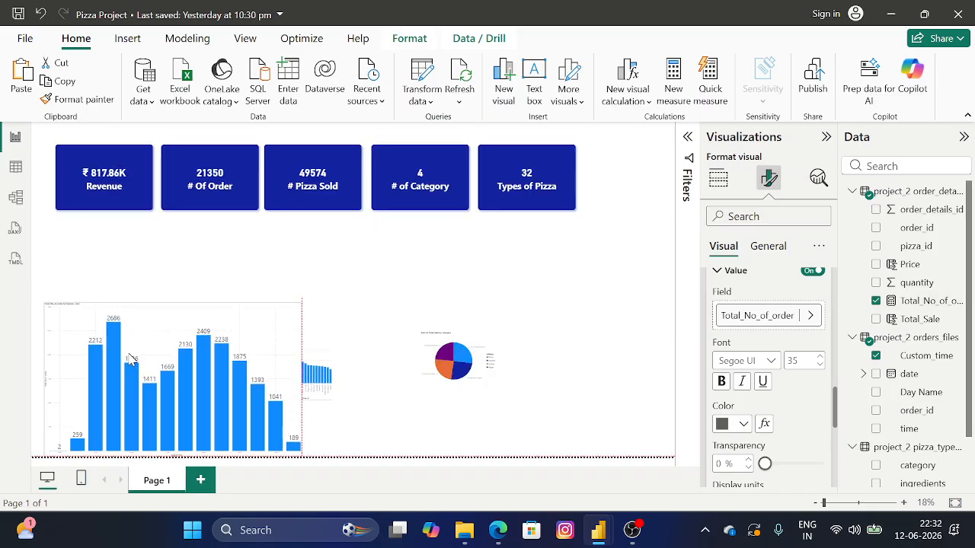
{"action": "left_click", "coordinate": [335, 372]}
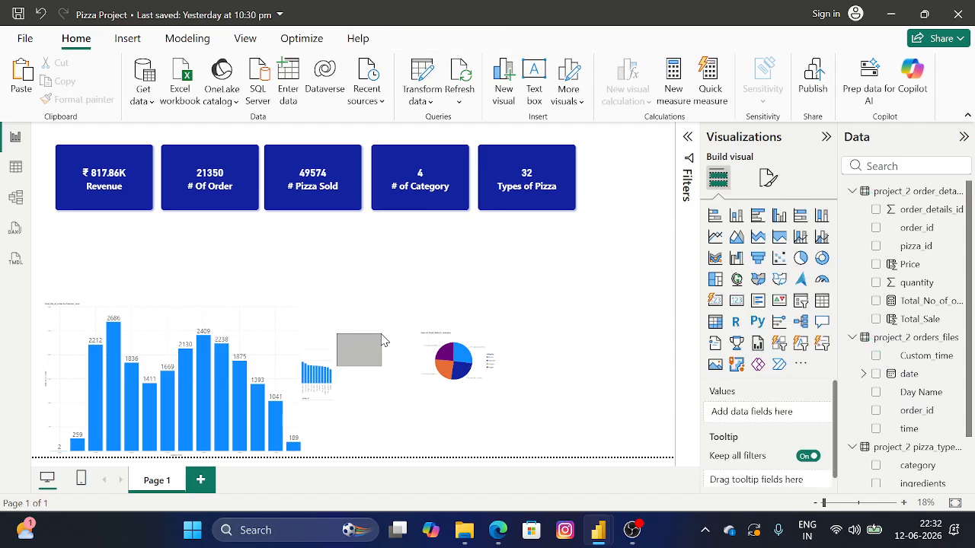
{"action": "left_click_drag", "start_coordinate": [335, 372], "coordinate": [426, 327]}
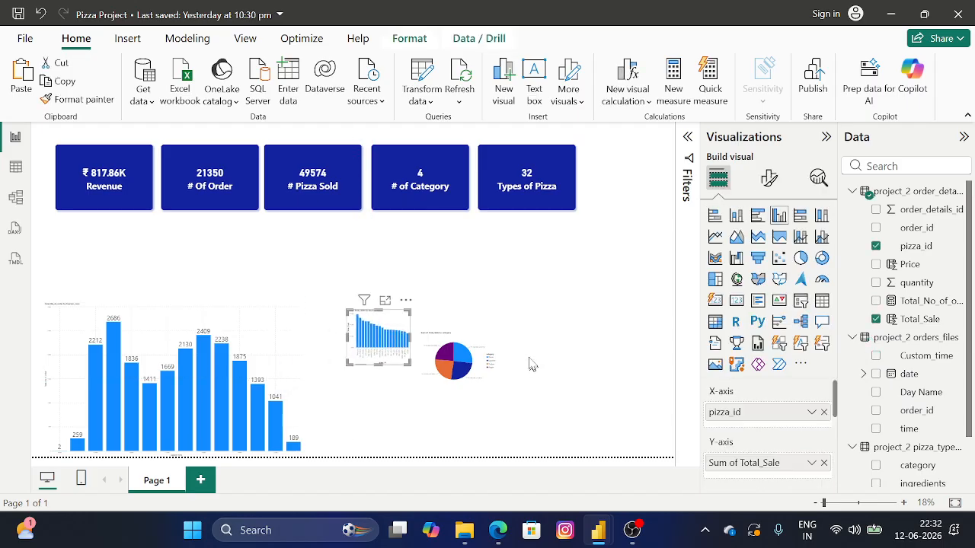
{"action": "left_click", "coordinate": [406, 300]}
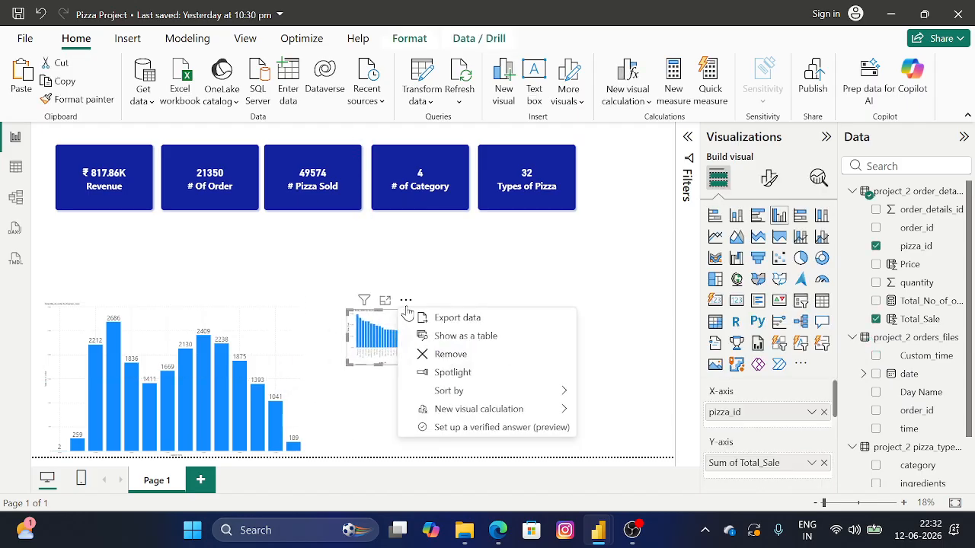
{"action": "left_click", "coordinate": [434, 354]}
Shorten the hourly orders chart and place it in the page's lower-left corner, with the pie chart moved down beside it
{"action": "left_click", "coordinate": [152, 313]}
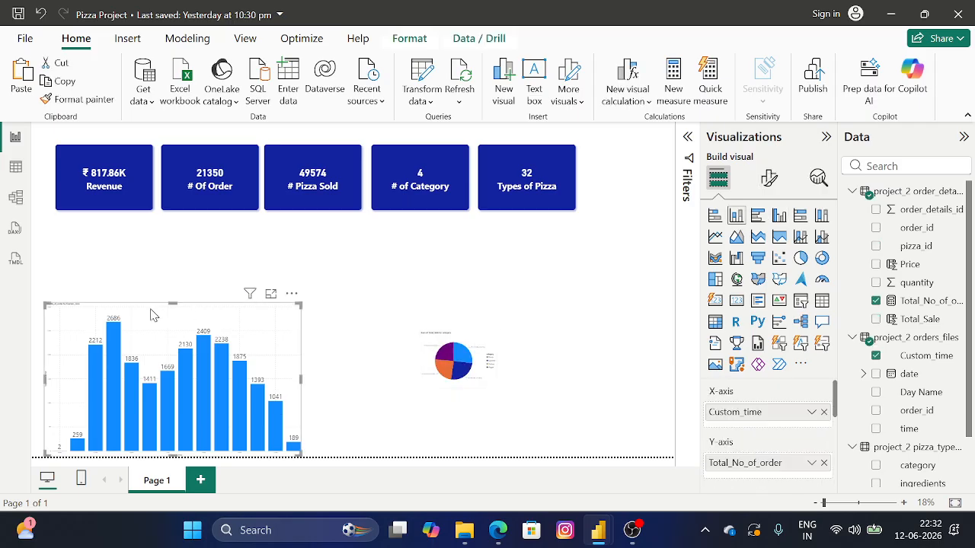
{"action": "left_click_drag", "start_coordinate": [177, 304], "coordinate": [172, 338]}
{"action": "left_click_drag", "start_coordinate": [169, 376], "coordinate": [48, 402]}
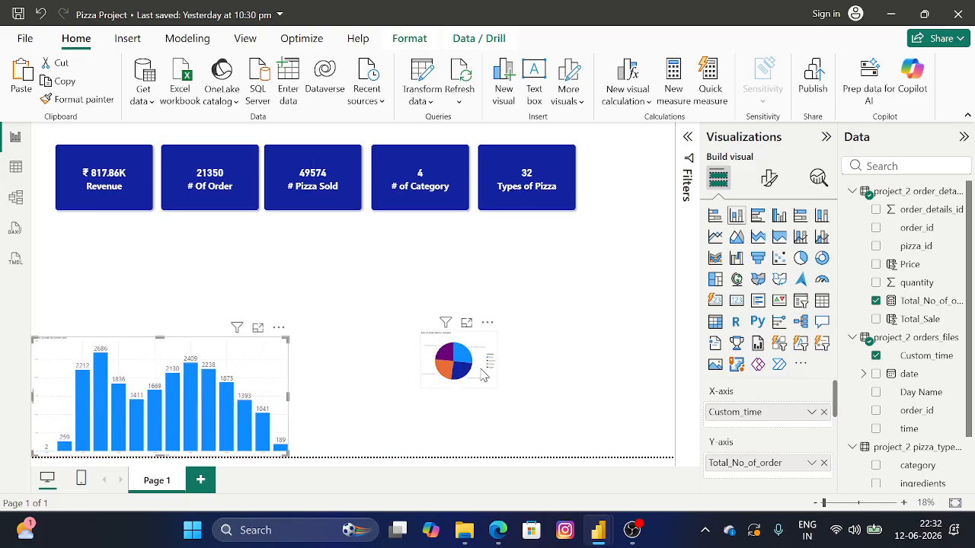
{"action": "left_click_drag", "start_coordinate": [472, 424], "coordinate": [384, 493]}
{"action": "left_click", "coordinate": [505, 272]}
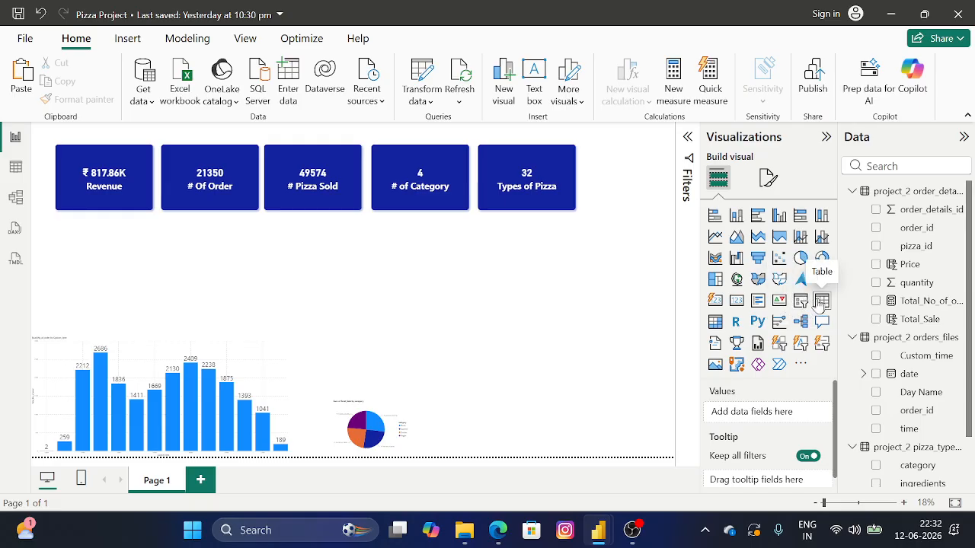
Insert an empty matrix visual and enlarge it to fill the area below the cards, from the second card to the page's right side
{"action": "left_click", "coordinate": [714, 323]}
{"action": "left_click_drag", "start_coordinate": [185, 168], "coordinate": [546, 270]}
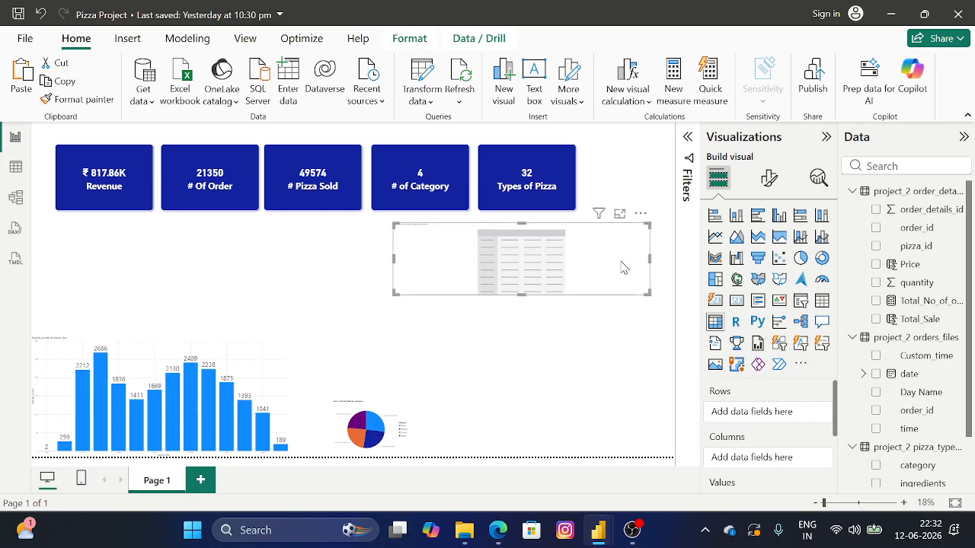
{"action": "left_click_drag", "start_coordinate": [648, 258], "coordinate": [653, 260]}
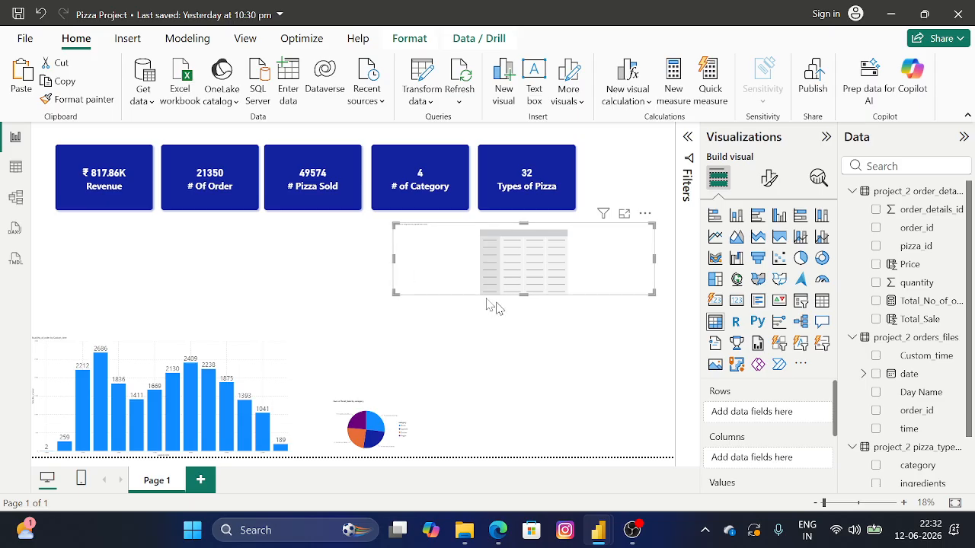
{"action": "left_click_drag", "start_coordinate": [523, 295], "coordinate": [521, 321]}
{"action": "left_click_drag", "start_coordinate": [392, 270], "coordinate": [254, 261]}
{"action": "left_click_drag", "start_coordinate": [453, 321], "coordinate": [454, 337]}
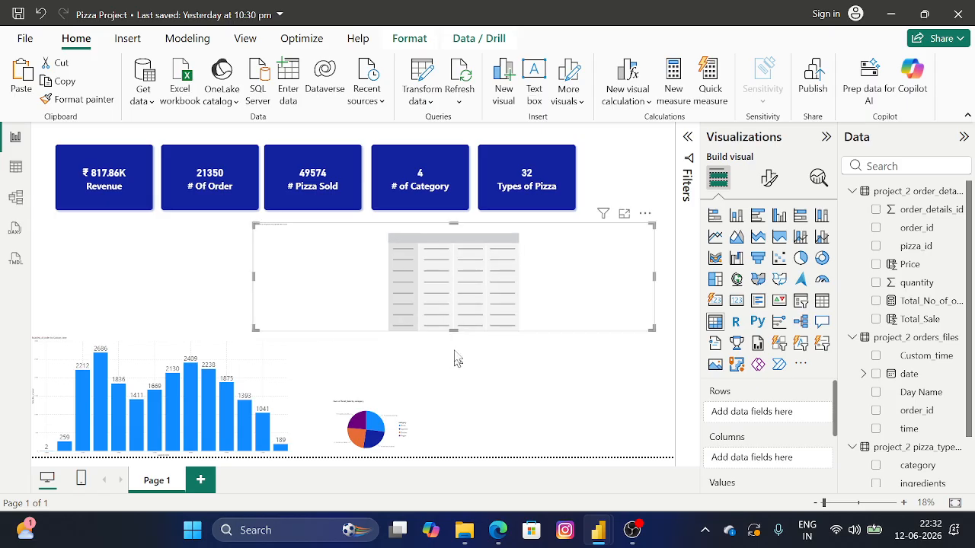
{"action": "left_click_drag", "start_coordinate": [459, 279], "coordinate": [459, 269]}
Switch to the Project2_piza.bi report to examine its finished weekday-by-hour matrix, and return to Pizza Project
{"action": "mouse_move", "coordinate": [598, 530]}
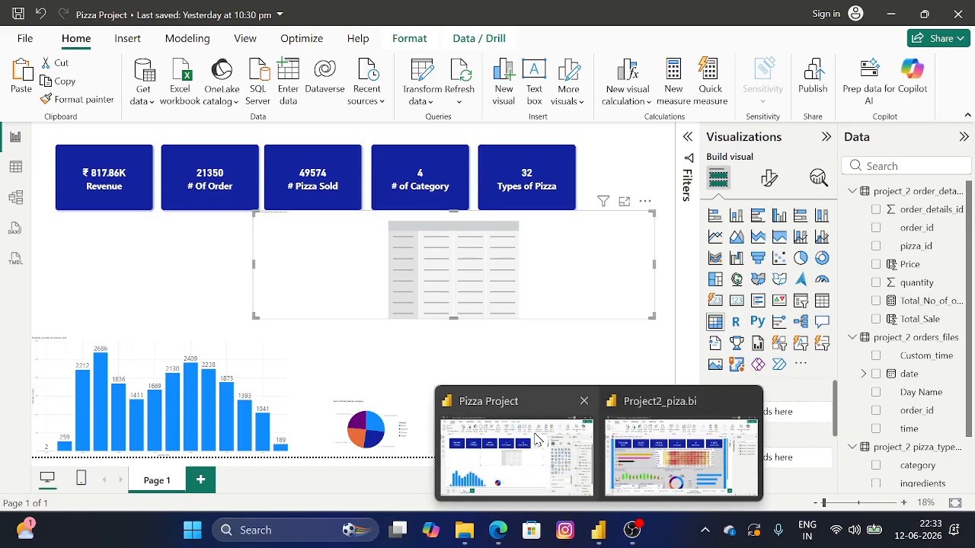
{"action": "left_click", "coordinate": [670, 457]}
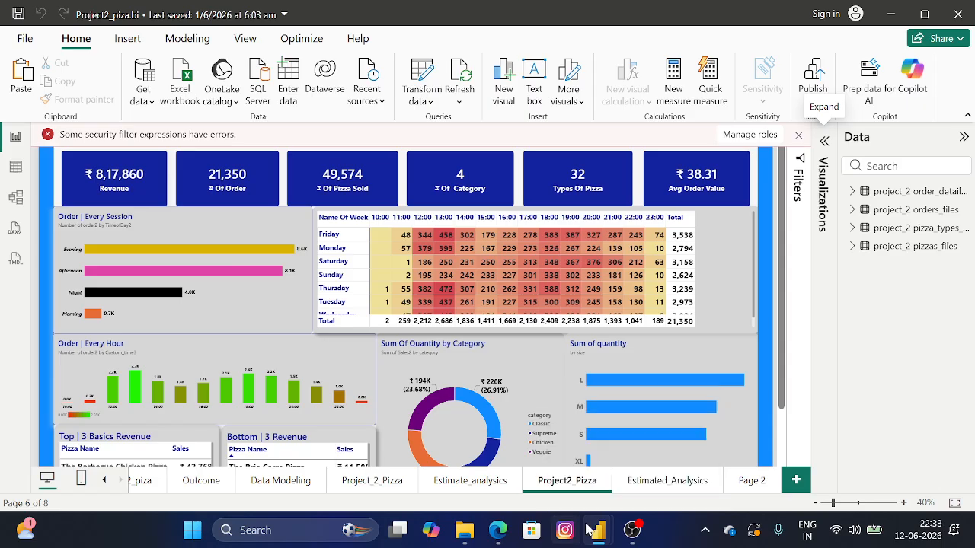
{"action": "mouse_move", "coordinate": [592, 530]}
{"action": "left_click", "coordinate": [518, 457]}
Shift the matrix slightly right and assign Day Name to its rows, Custom_time to its columns and Total_No_of_order to its values
{"action": "left_click_drag", "start_coordinate": [467, 320], "coordinate": [464, 322]}
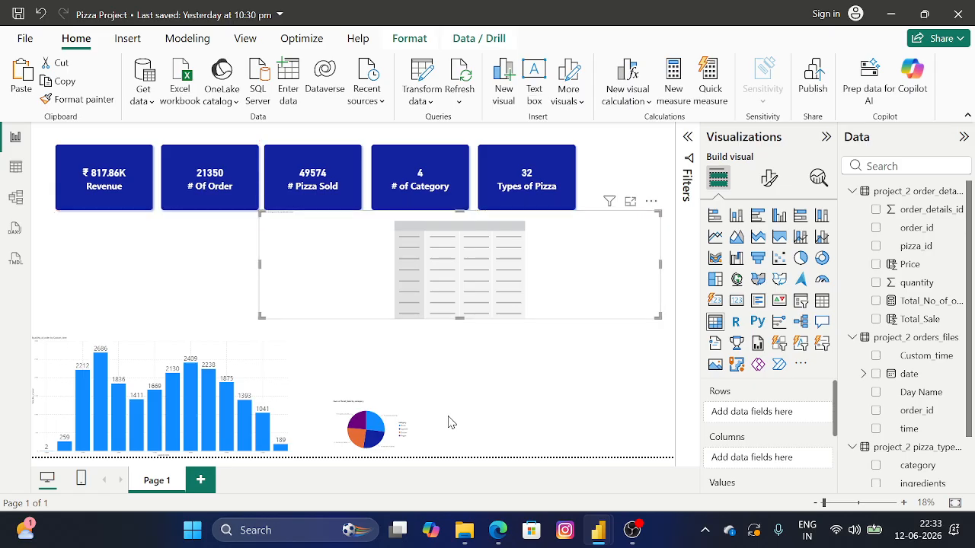
{"action": "left_click", "coordinate": [530, 326]}
{"action": "left_click", "coordinate": [520, 297]}
{"action": "left_click_drag", "start_coordinate": [919, 392], "coordinate": [754, 411]}
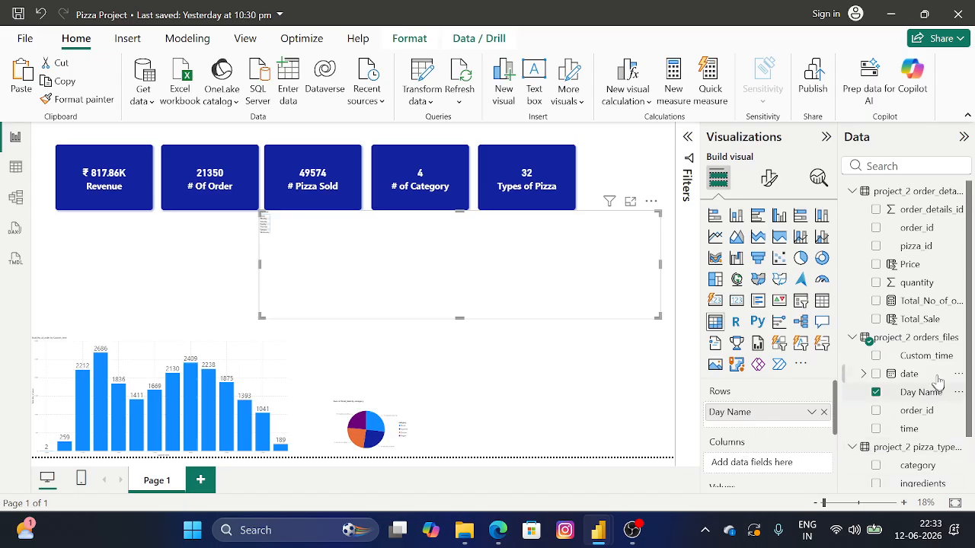
{"action": "left_click_drag", "start_coordinate": [918, 362], "coordinate": [775, 462]}
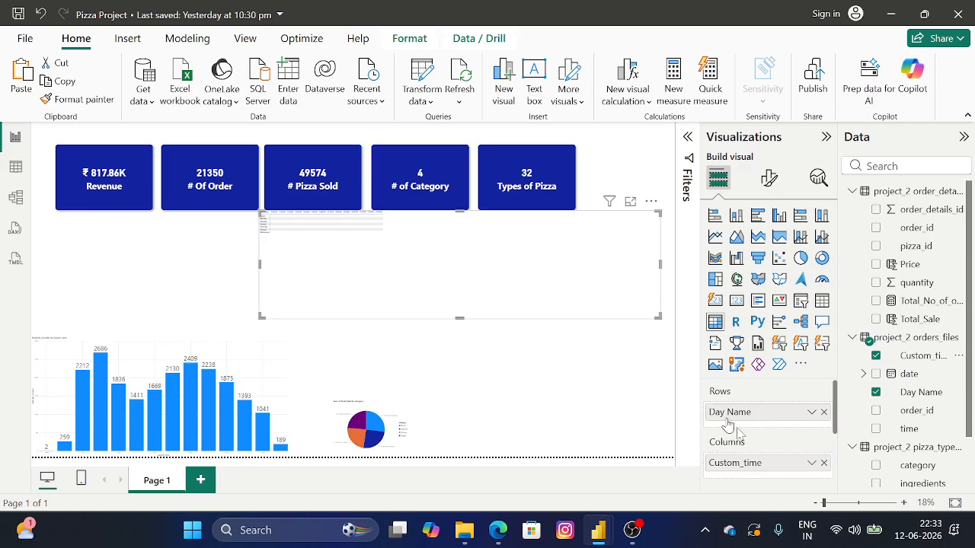
{"action": "scroll", "coordinate": [788, 450], "scroll_direction": "down", "scroll_amount": 2}
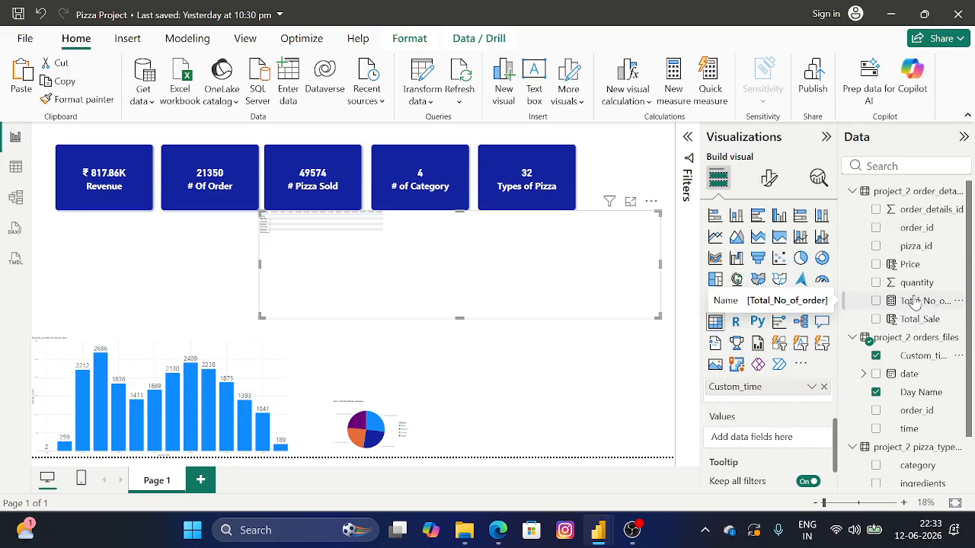
{"action": "left_click_drag", "start_coordinate": [913, 301], "coordinate": [769, 437]}
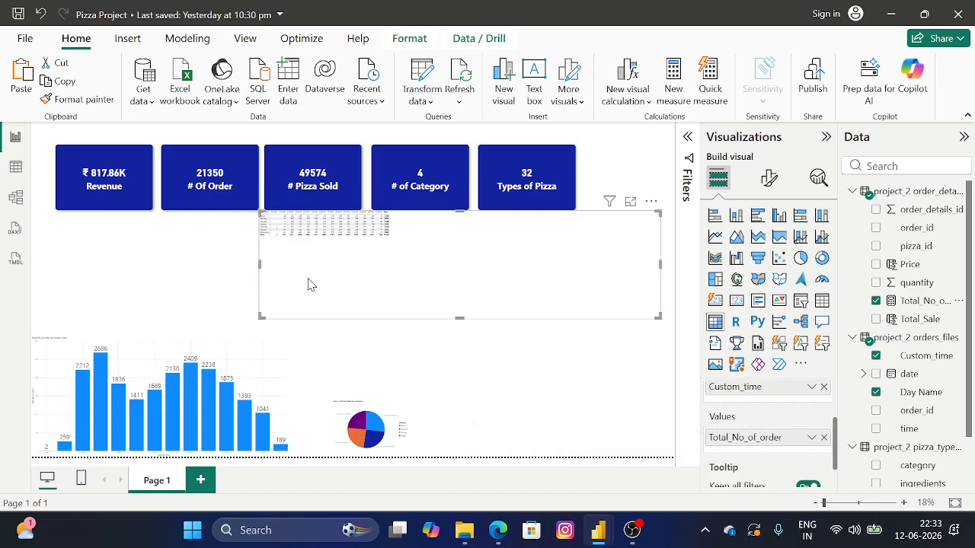
Make the matrix values bold with font size 45
{"action": "left_click", "coordinate": [769, 178]}
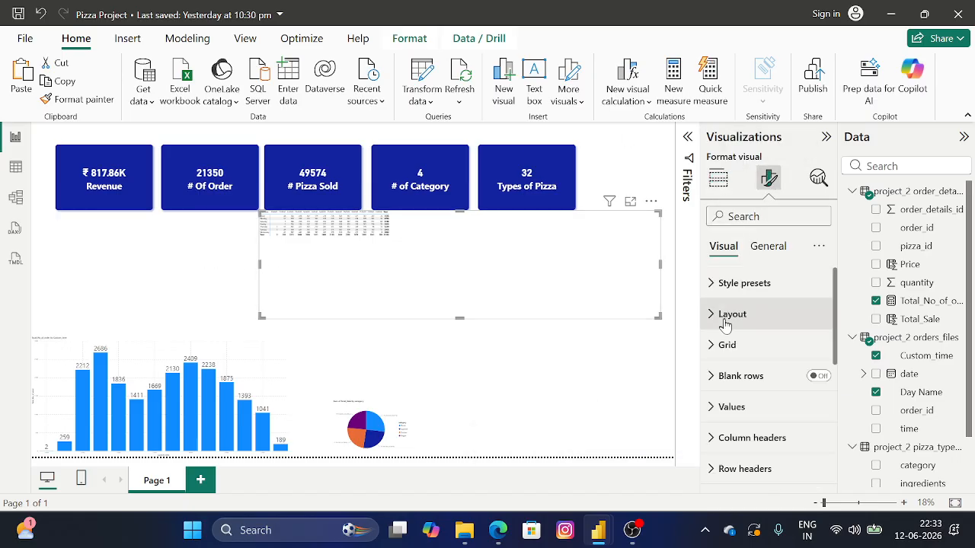
{"action": "left_click", "coordinate": [732, 406]}
{"action": "left_click", "coordinate": [723, 352]}
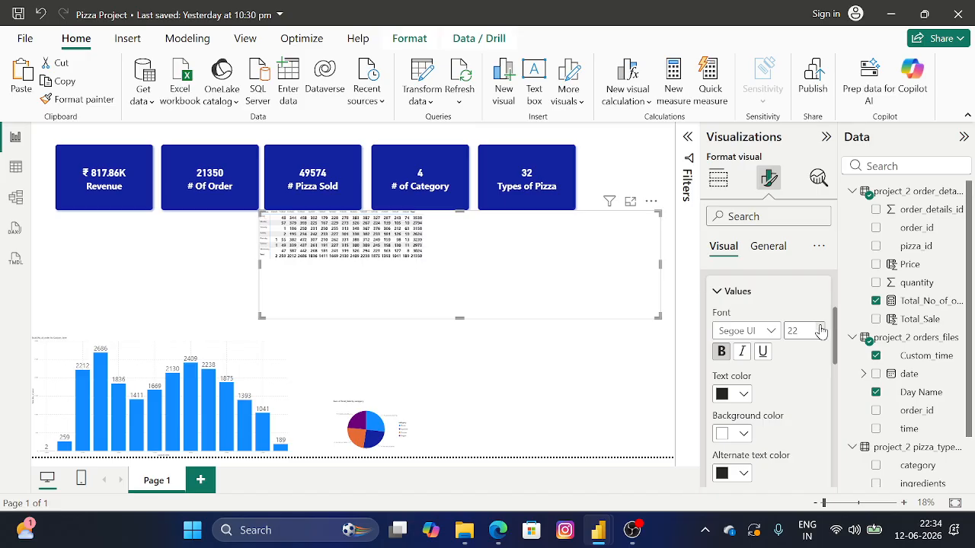
{"action": "left_click", "coordinate": [820, 326]}
{"action": "left_click", "coordinate": [820, 327]}
{"action": "double_click", "coordinate": [816, 330]}
{"action": "type", "text": "45"}
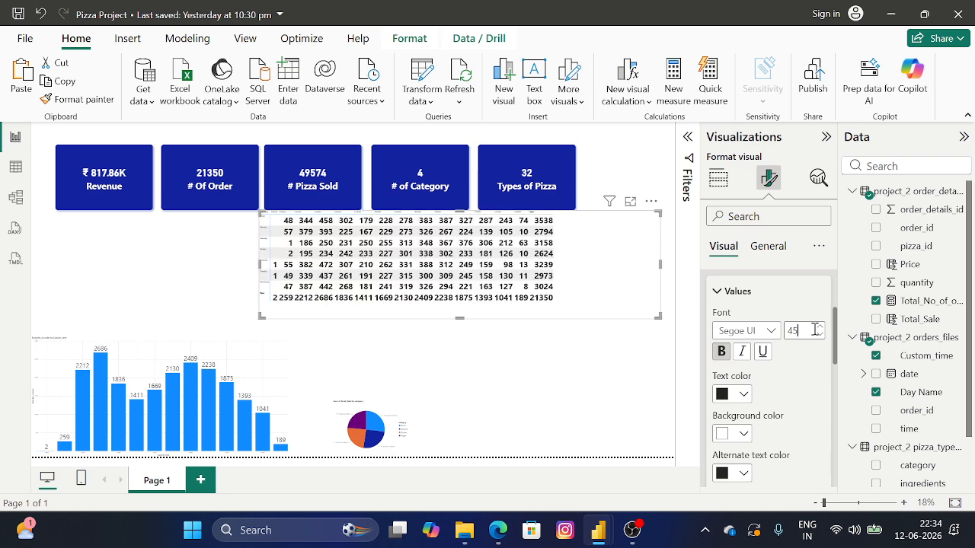
{"action": "left_click", "coordinate": [733, 291]}
Make the matrix row header text bold and set its font size to 46
{"action": "scroll", "coordinate": [756, 343], "scroll_direction": "up", "scroll_amount": 1}
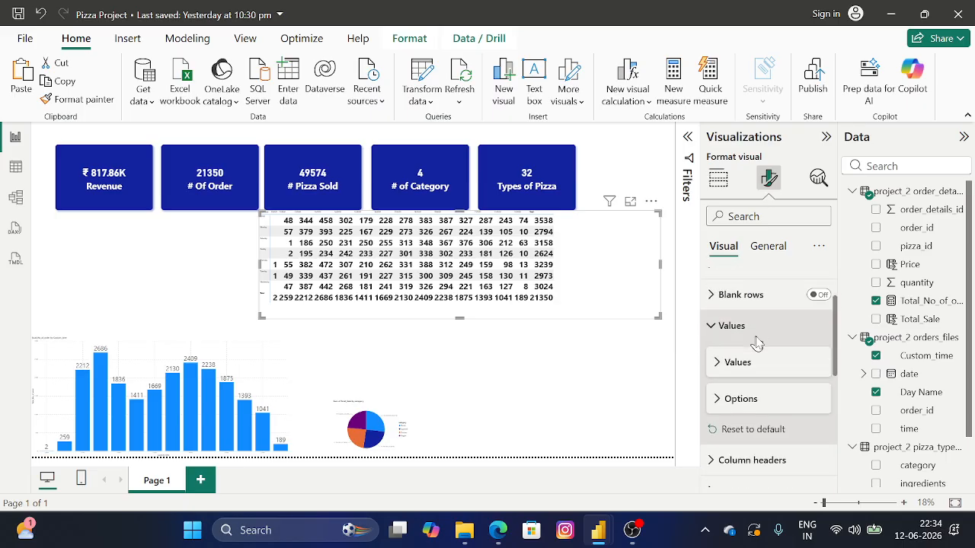
{"action": "scroll", "coordinate": [757, 342], "scroll_direction": "down", "scroll_amount": 2}
{"action": "left_click", "coordinate": [764, 345]}
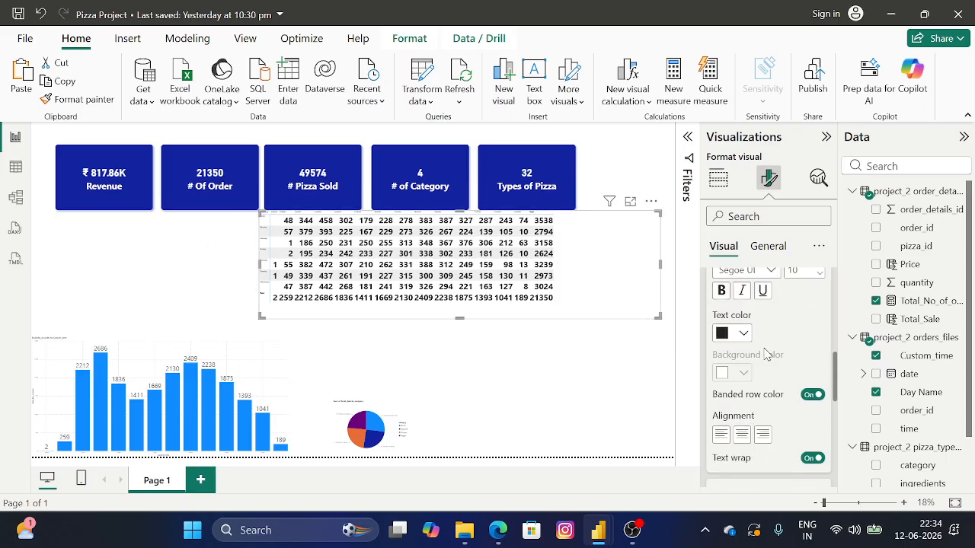
{"action": "left_click", "coordinate": [720, 366]}
{"action": "double_click", "coordinate": [794, 344]}
{"action": "type", "text": "40"}
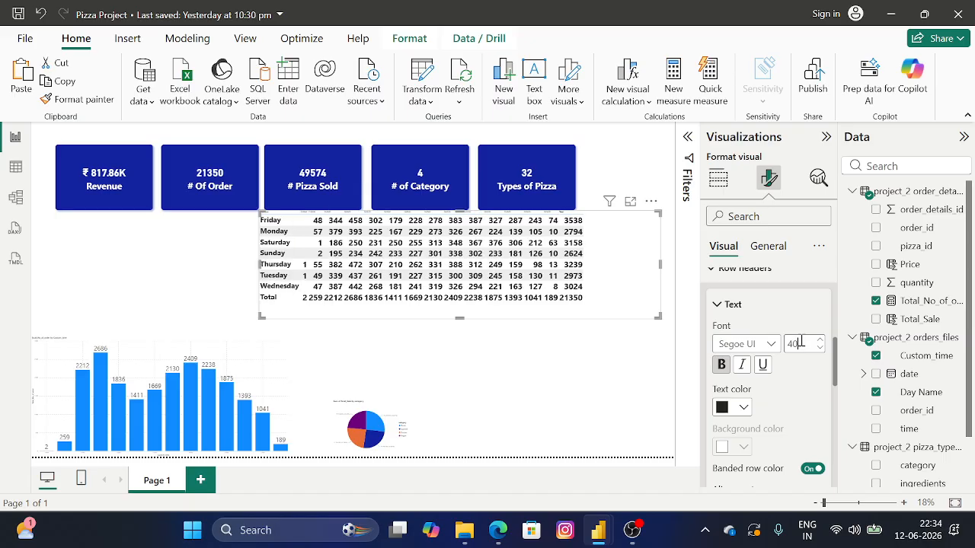
{"action": "key", "text": "BackSpace"}
{"action": "type", "text": "4"}
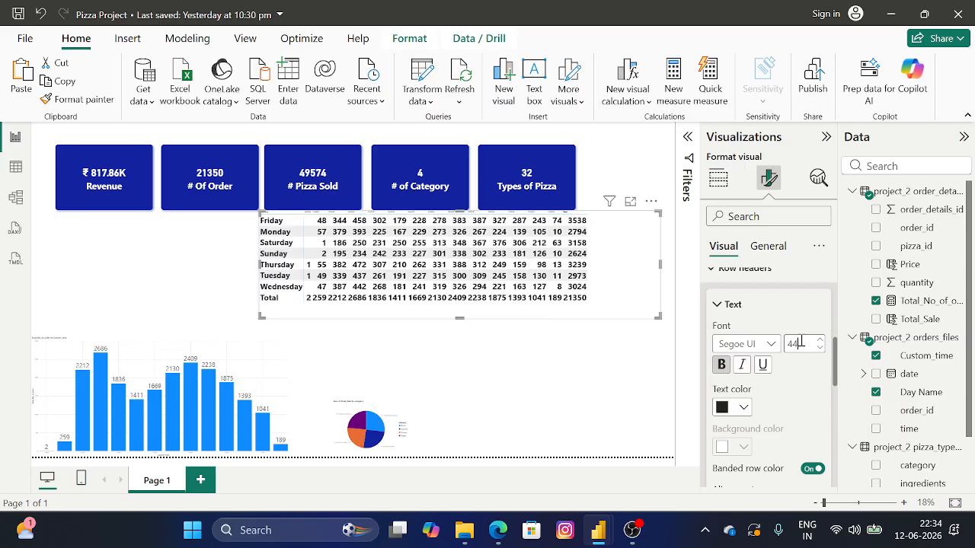
{"action": "key", "text": "BackSpace"}
{"action": "type", "text": "5"}
{"action": "key", "text": "BackSpace"}
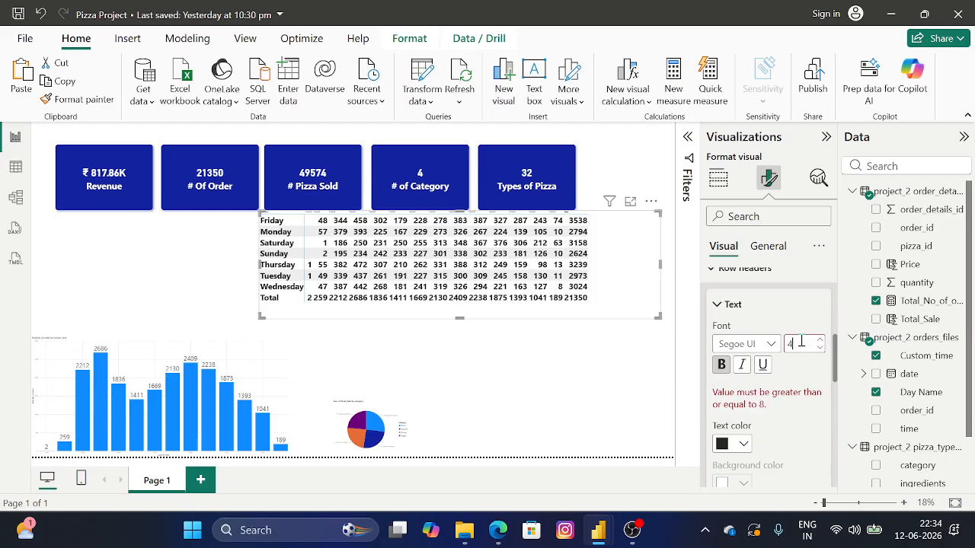
{"action": "type", "text": "8"}
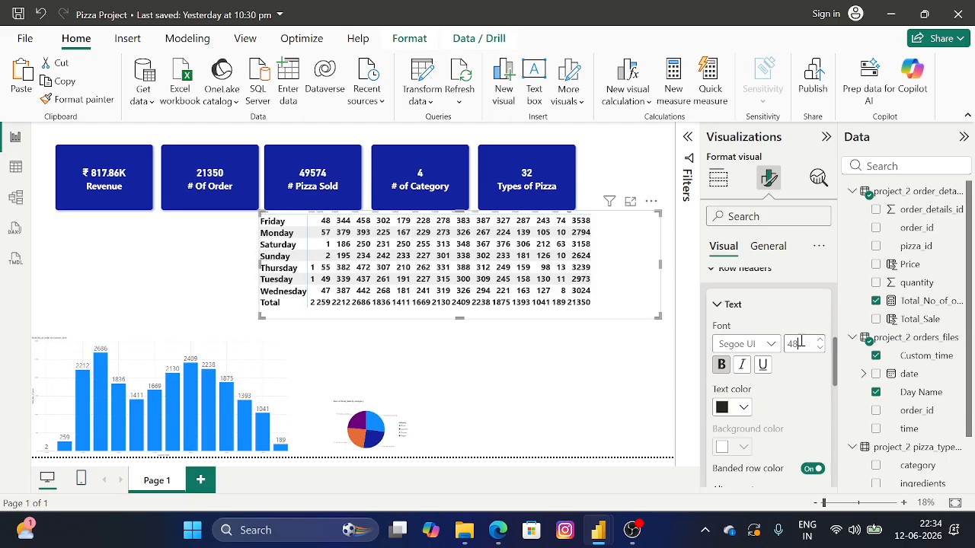
{"action": "key", "text": "BackSpace"}
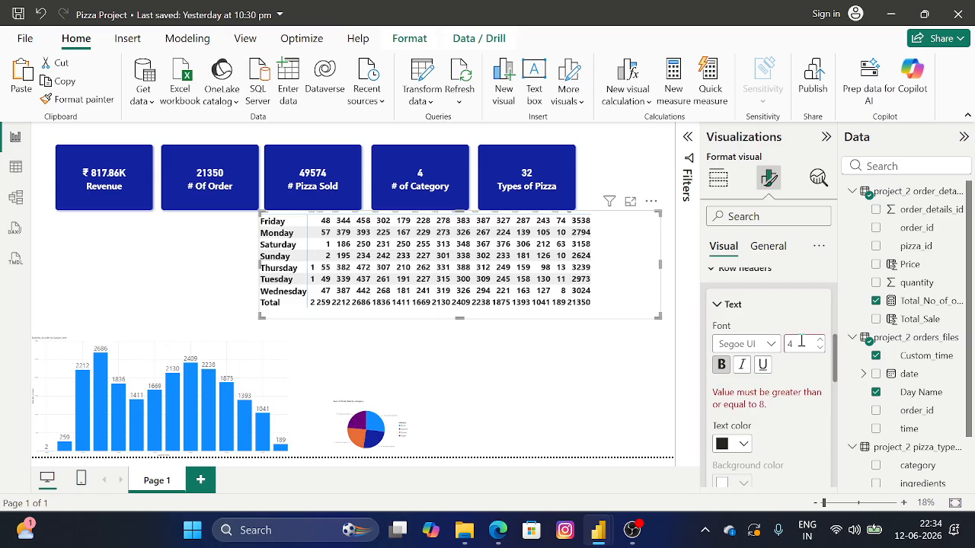
{"action": "type", "text": "6"}
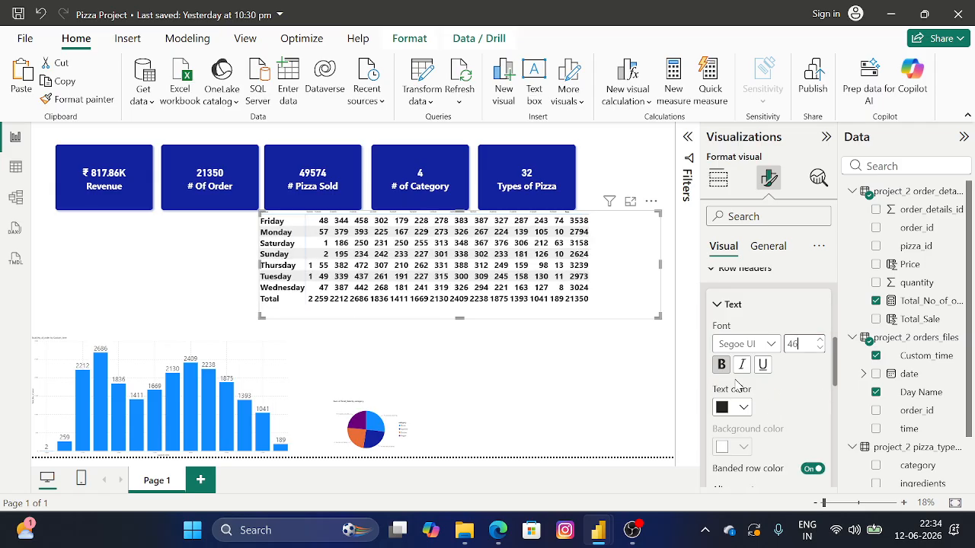
{"action": "scroll", "coordinate": [741, 377], "scroll_direction": "down", "scroll_amount": 2}
{"action": "scroll", "coordinate": [744, 329], "scroll_direction": "up", "scroll_amount": 3}
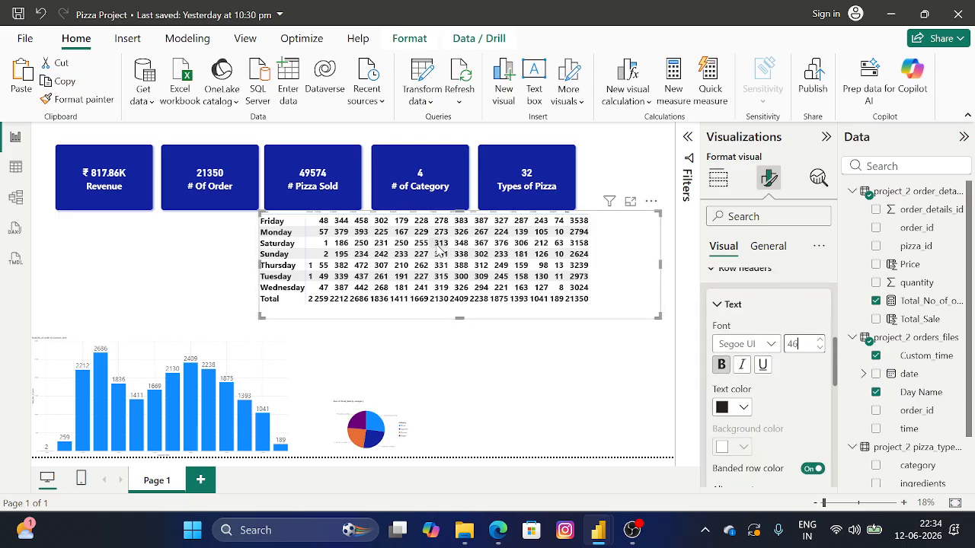
Make the matrix column header text bold and set its font size to 45
{"action": "left_click", "coordinate": [751, 282]}
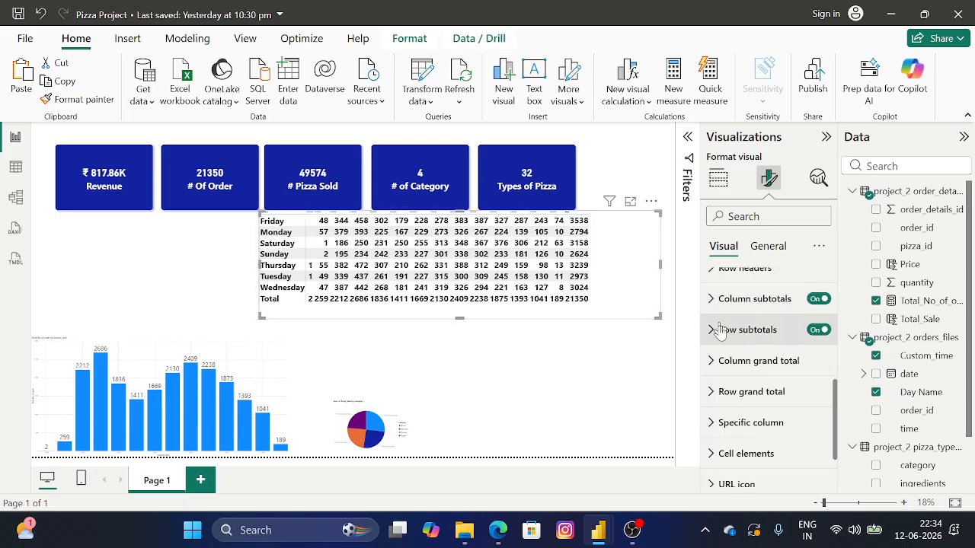
{"action": "scroll", "coordinate": [739, 355], "scroll_direction": "up", "scroll_amount": 2}
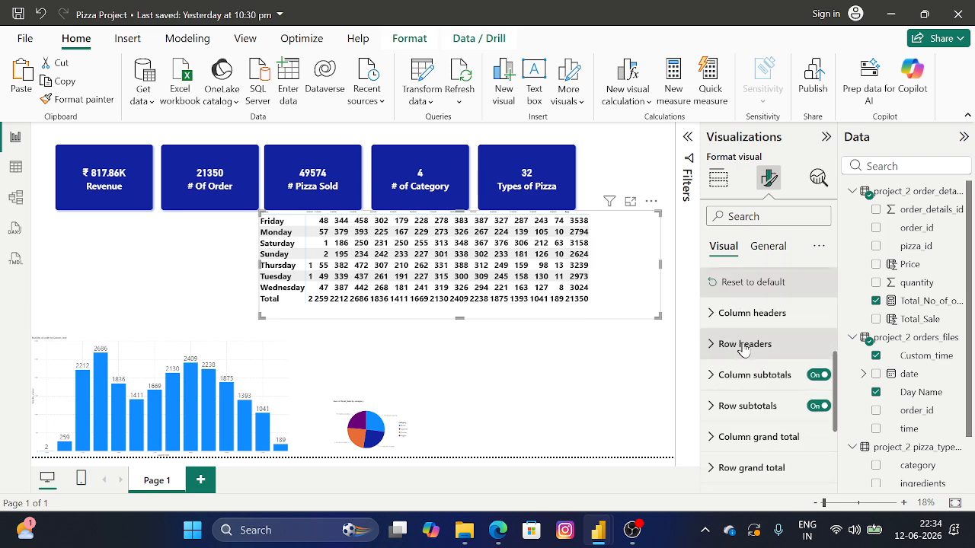
{"action": "left_click", "coordinate": [750, 306]}
{"action": "scroll", "coordinate": [757, 366], "scroll_direction": "down", "scroll_amount": 2}
{"action": "left_click", "coordinate": [721, 334]}
{"action": "left_click", "coordinate": [796, 314]}
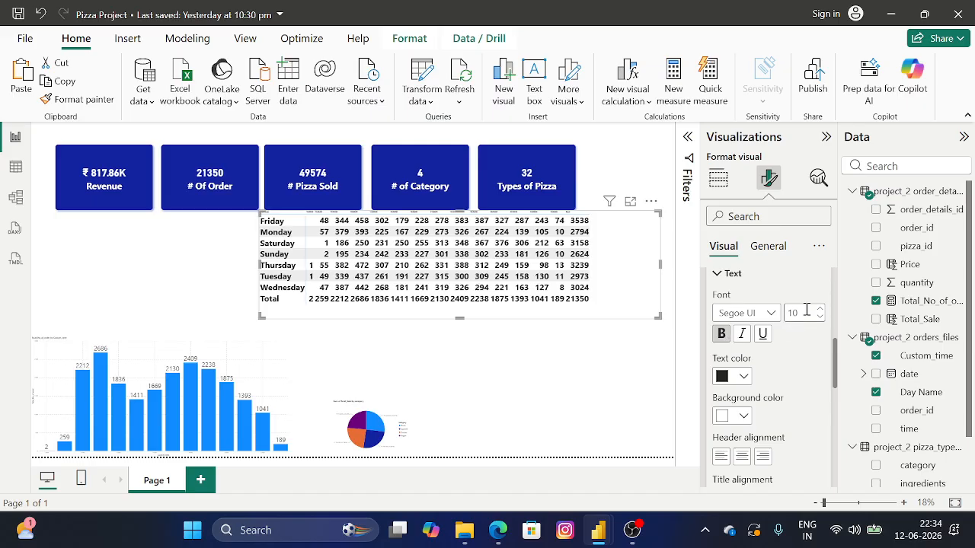
{"action": "key", "text": "BackSpace"}
{"action": "type", "text": "35"}
{"action": "key", "text": "Return"}
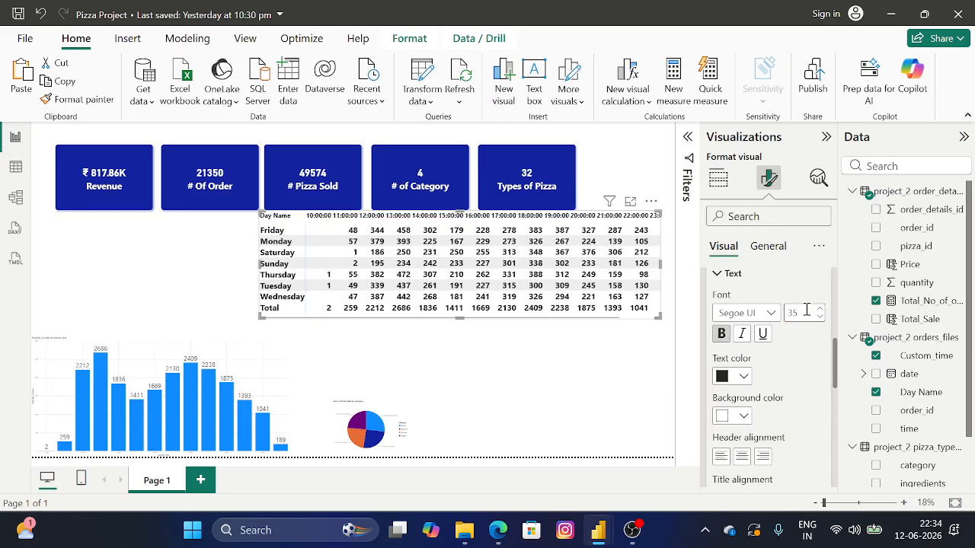
{"action": "type", "text": "4"}
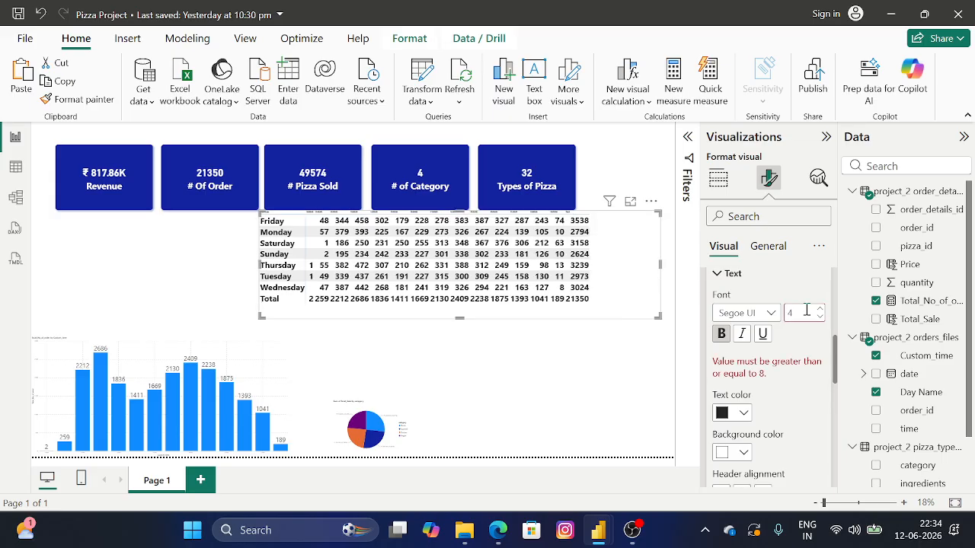
{"action": "type", "text": "5"}
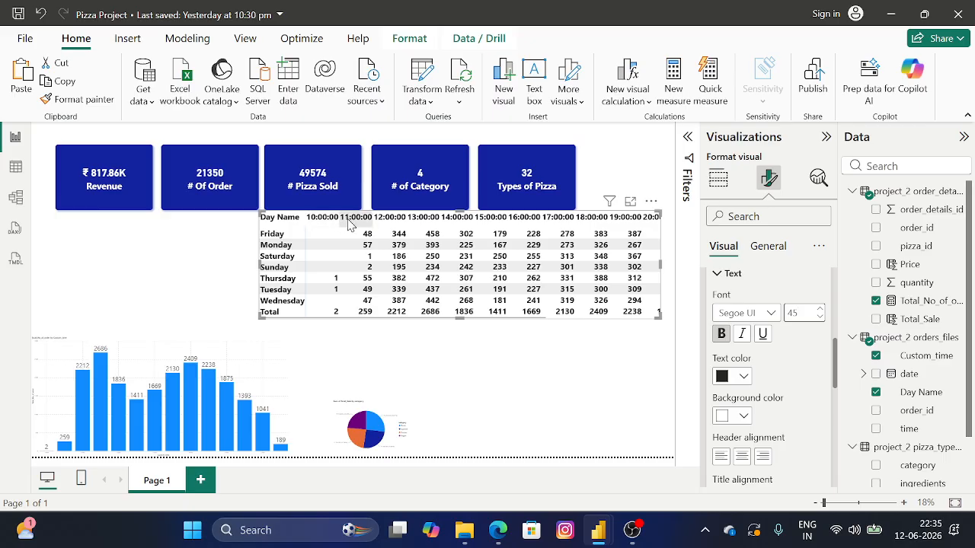
Change the Custom_time format to *13:30 (Short Time) and enlarge the matrix slightly from its lower-left corner
{"action": "left_click", "coordinate": [912, 363]}
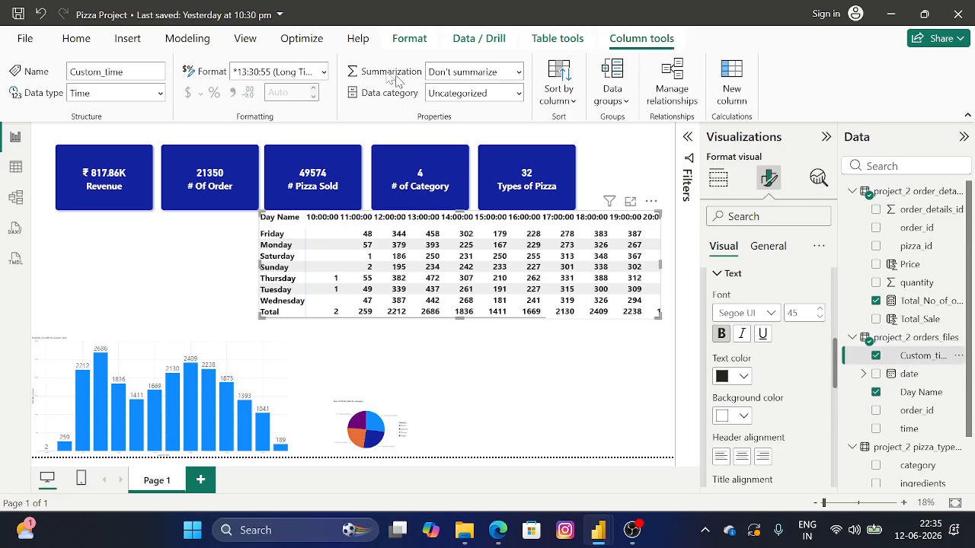
{"action": "left_click", "coordinate": [323, 72]}
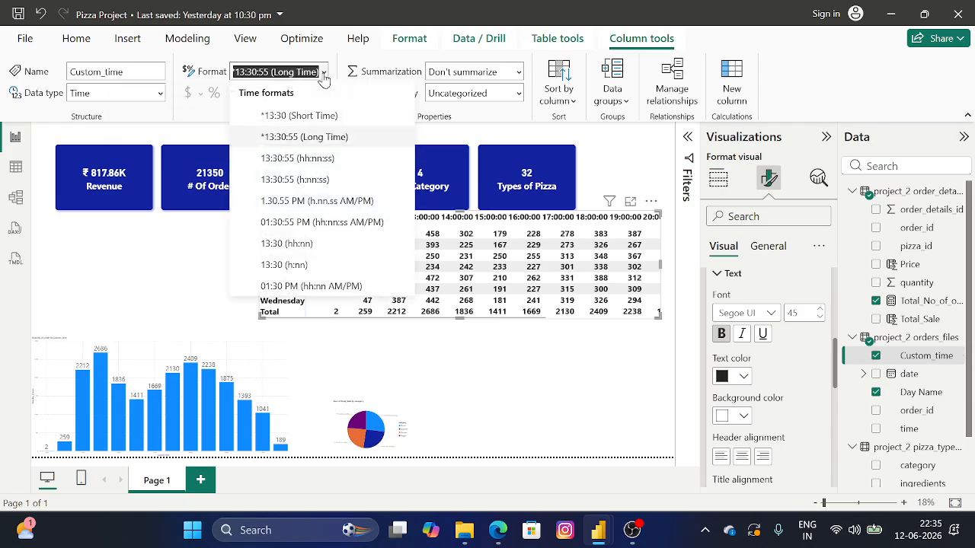
{"action": "left_click", "coordinate": [316, 124]}
{"action": "key", "text": "Down"}
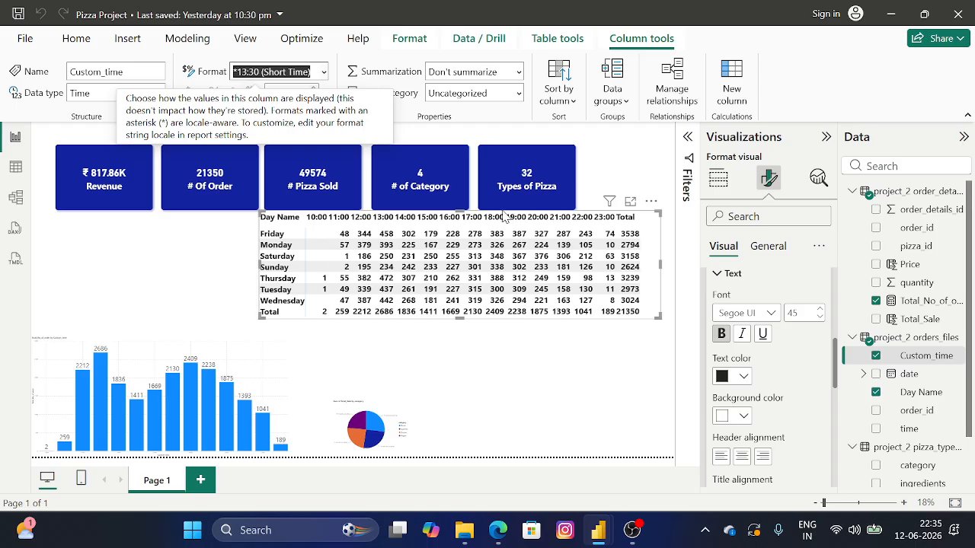
{"action": "left_click", "coordinate": [297, 320]}
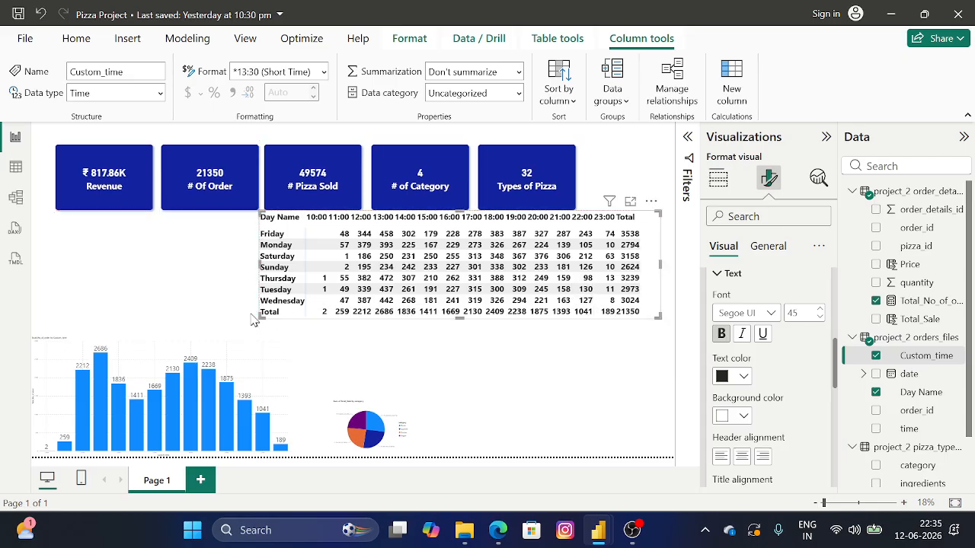
{"action": "left_click_drag", "start_coordinate": [260, 314], "coordinate": [255, 327]}
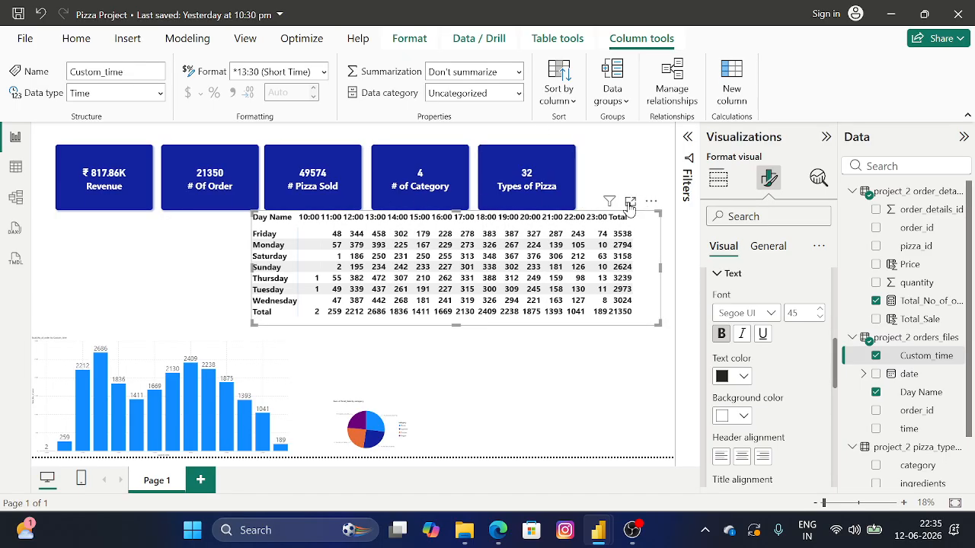
Open the matrix in focus mode to examine its orders by weekday and hour up to the totals, and return to the report
{"action": "left_click", "coordinate": [628, 204]}
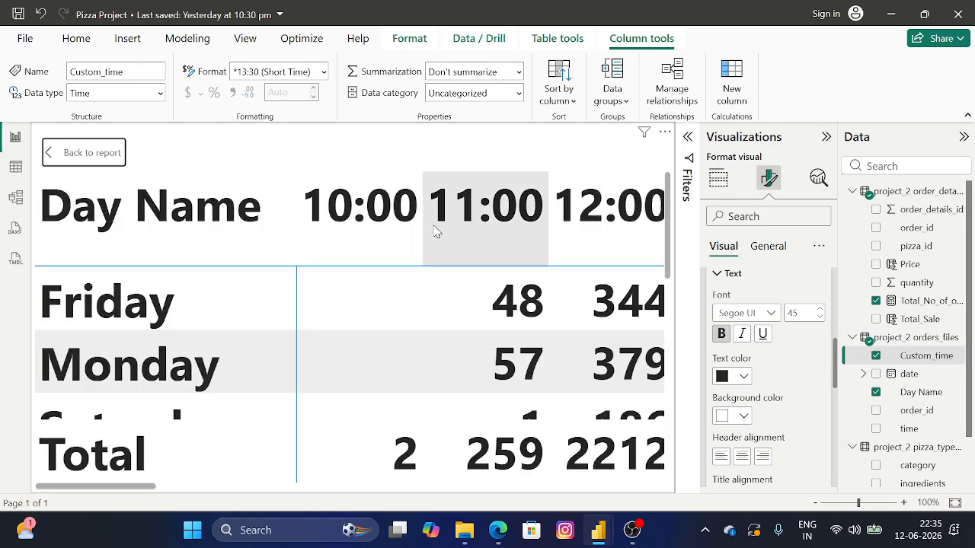
{"action": "scroll", "coordinate": [438, 228], "scroll_direction": "down", "scroll_amount": 2, "text": "ctrl"}
{"action": "scroll", "coordinate": [437, 229], "scroll_direction": "down", "scroll_amount": 5, "text": "ctrl"}
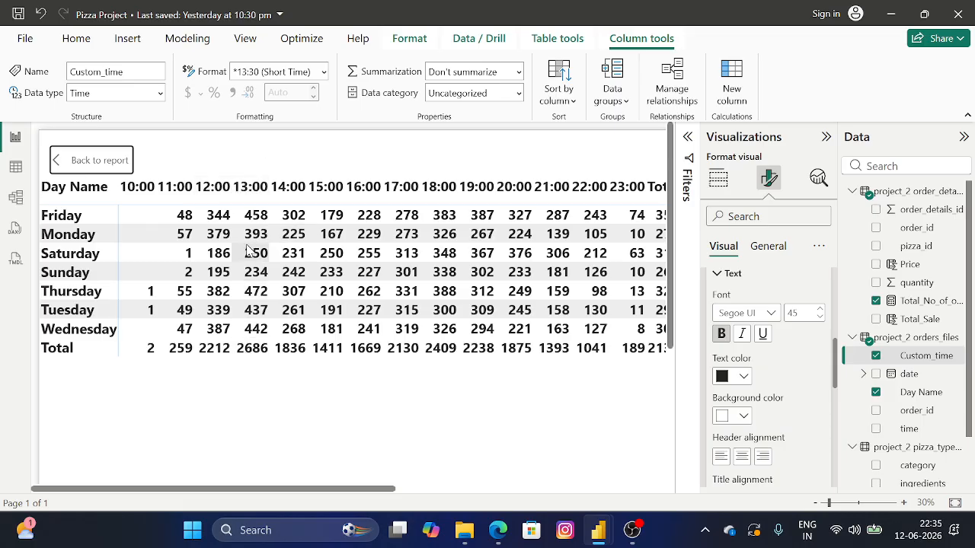
{"action": "left_click_drag", "start_coordinate": [274, 488], "coordinate": [185, 469]}
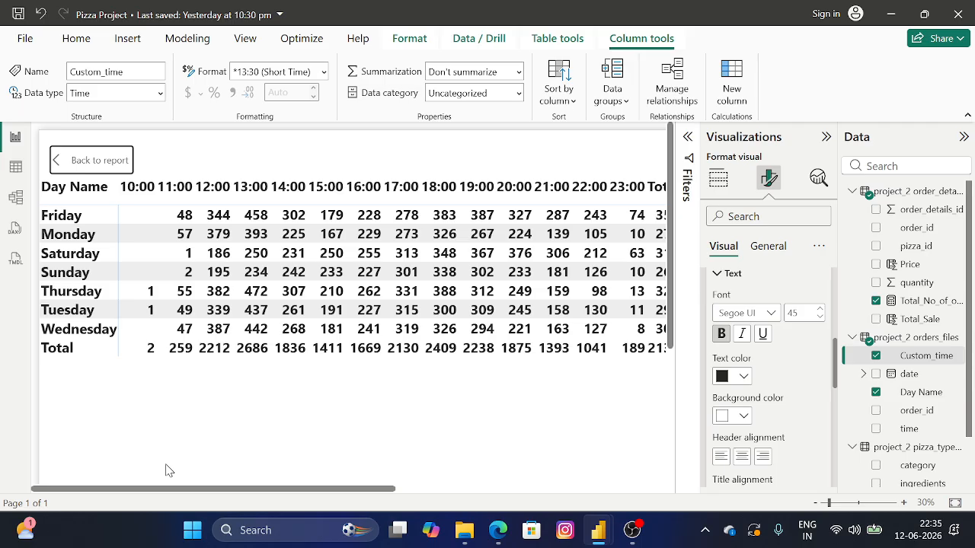
{"action": "scroll", "coordinate": [331, 461], "scroll_direction": "right", "scroll_amount": 5}
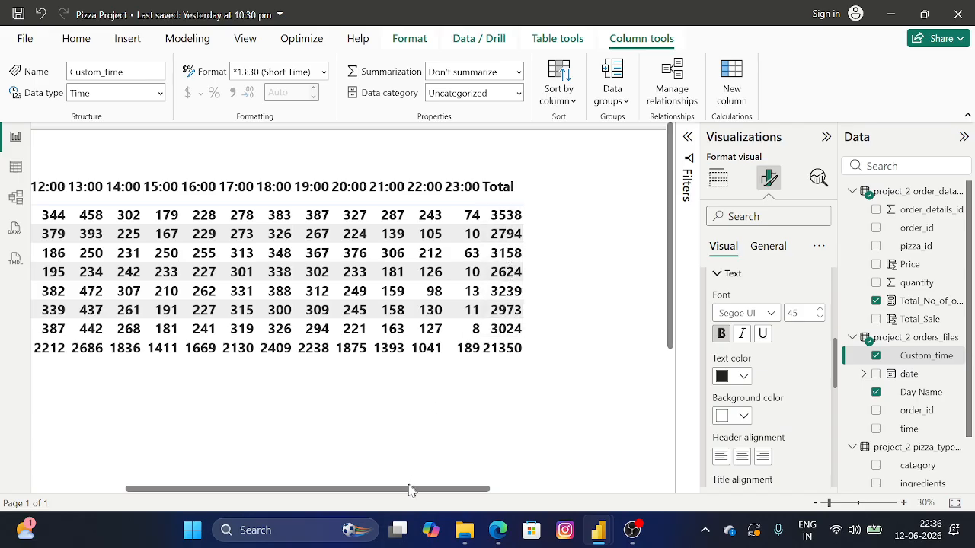
{"action": "left_click_drag", "start_coordinate": [409, 489], "coordinate": [427, 468]}
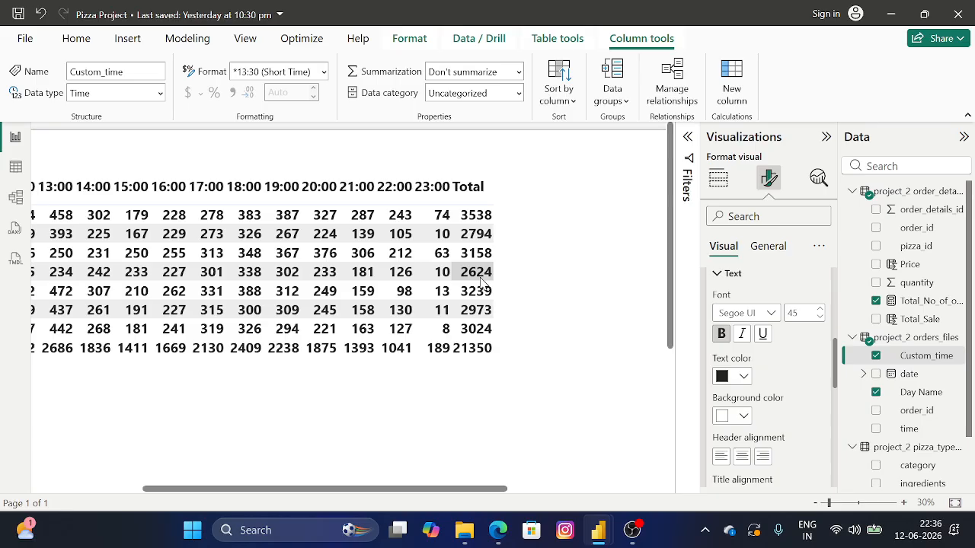
{"action": "left_click_drag", "start_coordinate": [358, 489], "coordinate": [209, 485]}
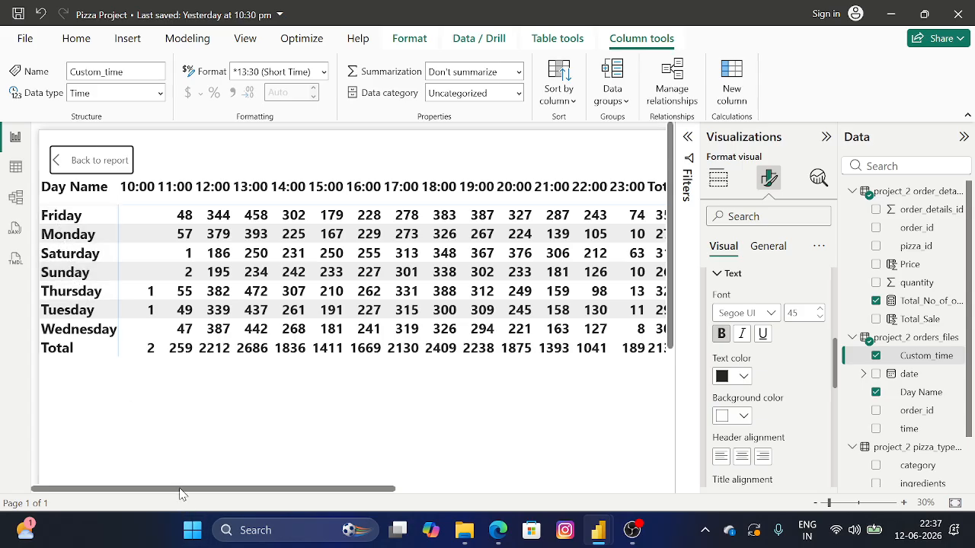
{"action": "left_click_drag", "start_coordinate": [185, 488], "coordinate": [666, 522]}
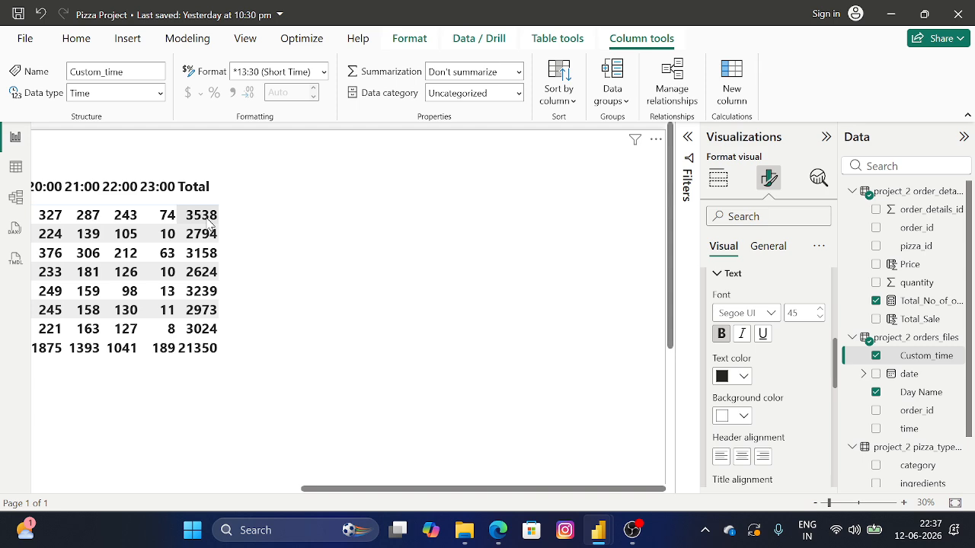
{"action": "left_click_drag", "start_coordinate": [394, 489], "coordinate": [179, 488]}
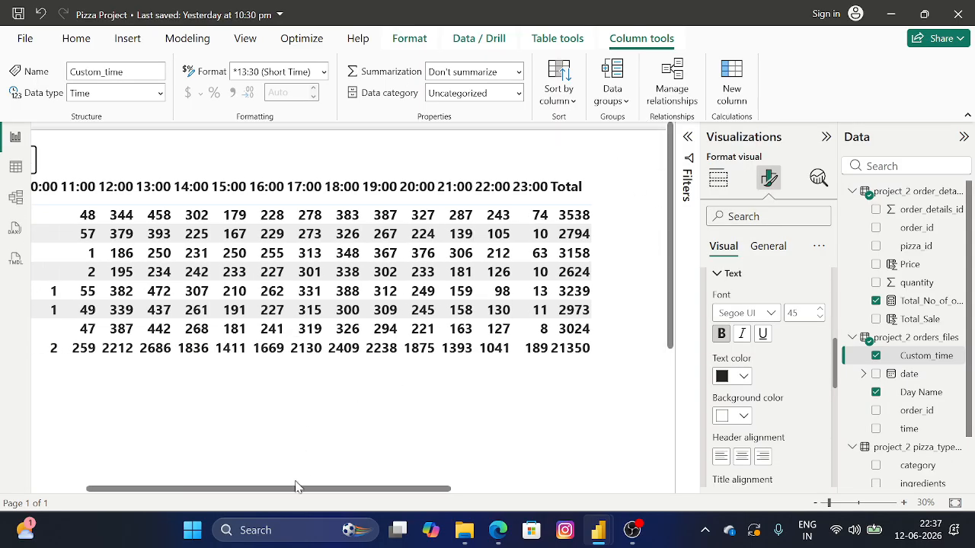
{"action": "left_click_drag", "start_coordinate": [298, 490], "coordinate": [156, 483]}
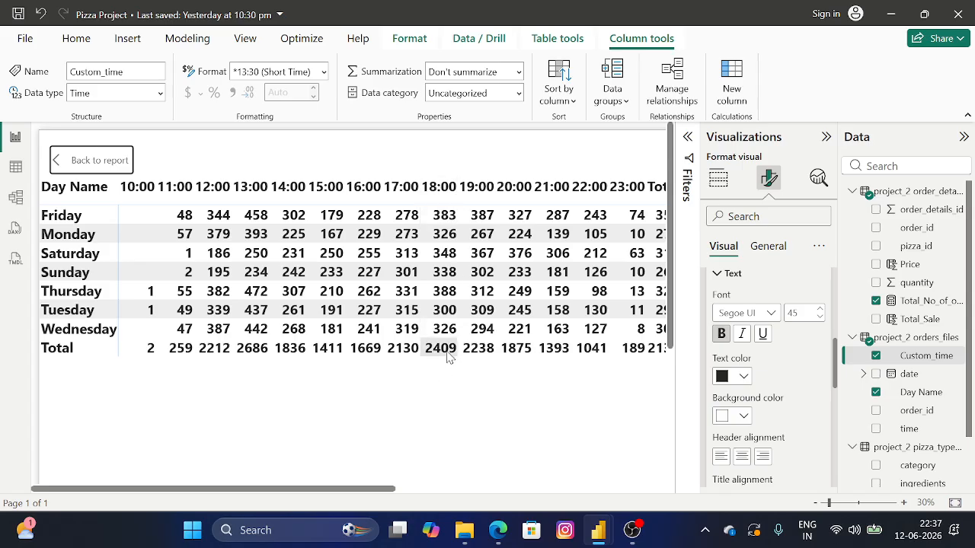
{"action": "left_click", "coordinate": [123, 169]}
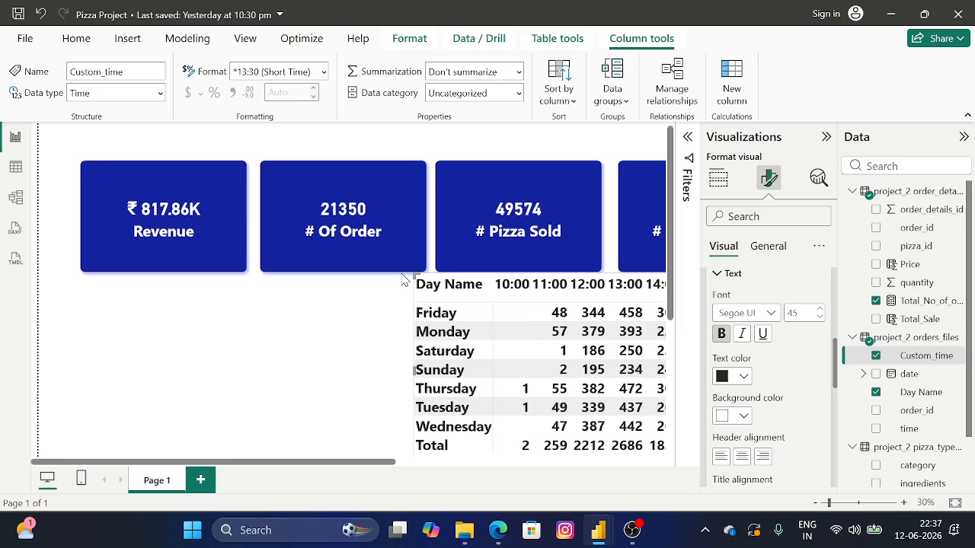
Fit the whole report page in view to examine the layout of the cards, matrix and charts
{"action": "scroll", "coordinate": [404, 281], "scroll_direction": "down", "scroll_amount": 3}
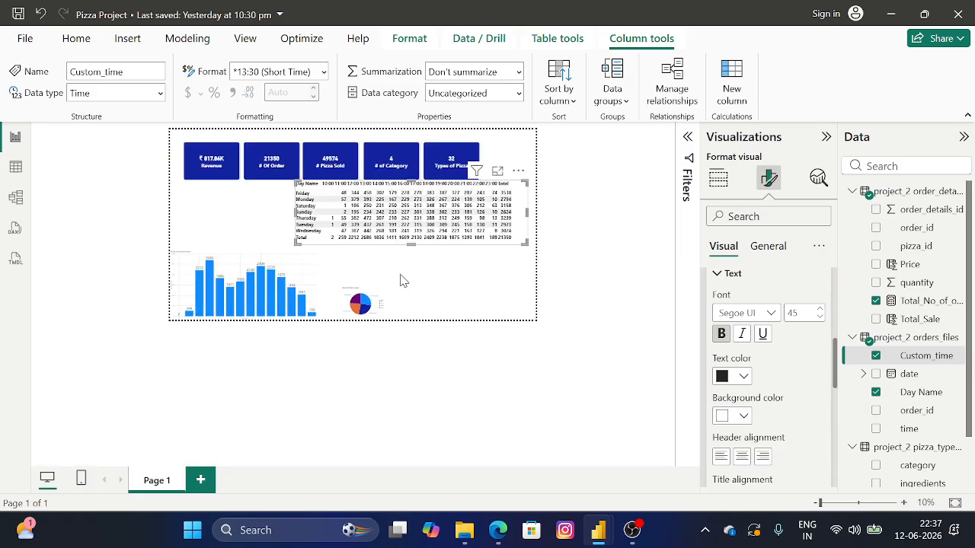
{"action": "scroll", "coordinate": [403, 280], "scroll_direction": "up", "scroll_amount": 1}
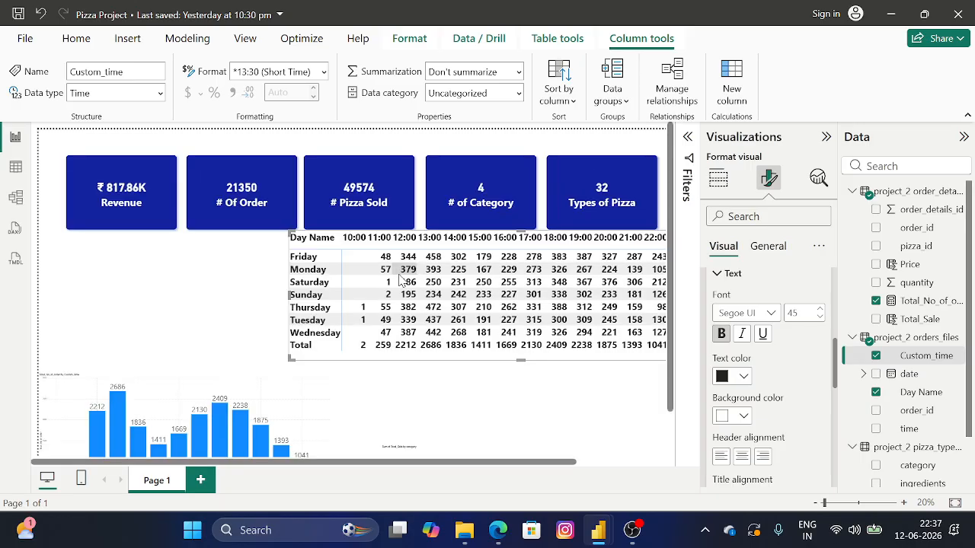
{"action": "left_click", "coordinate": [816, 503]}
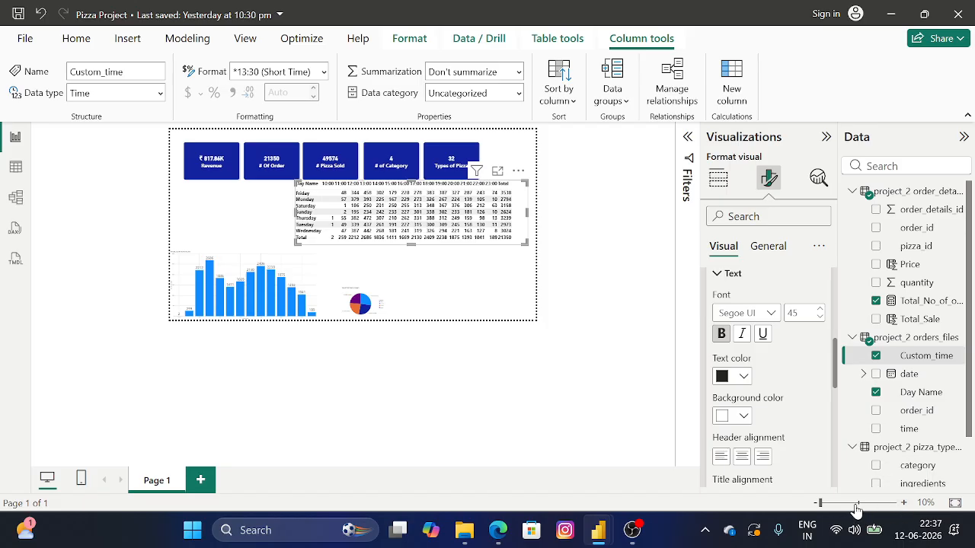
{"action": "left_click", "coordinate": [826, 504]}
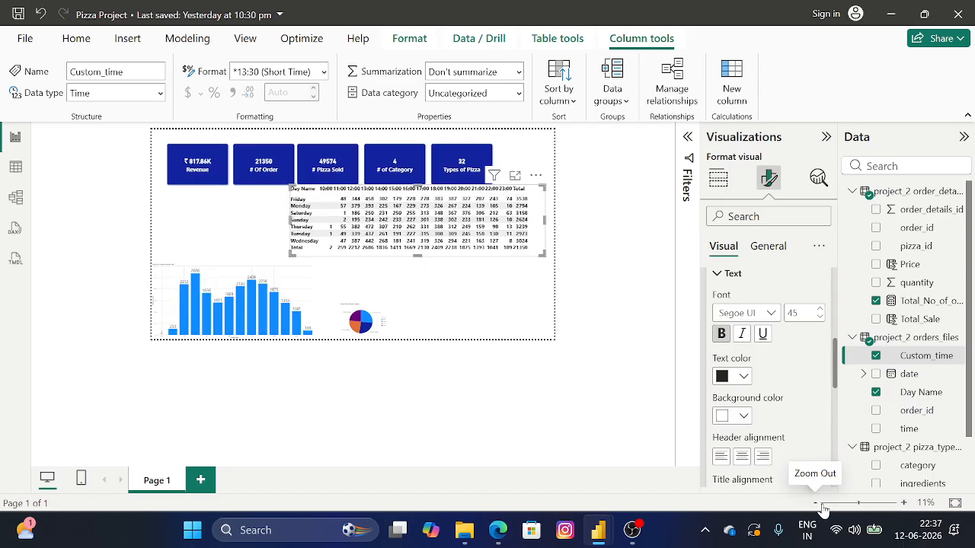
{"action": "left_click", "coordinate": [826, 505]}
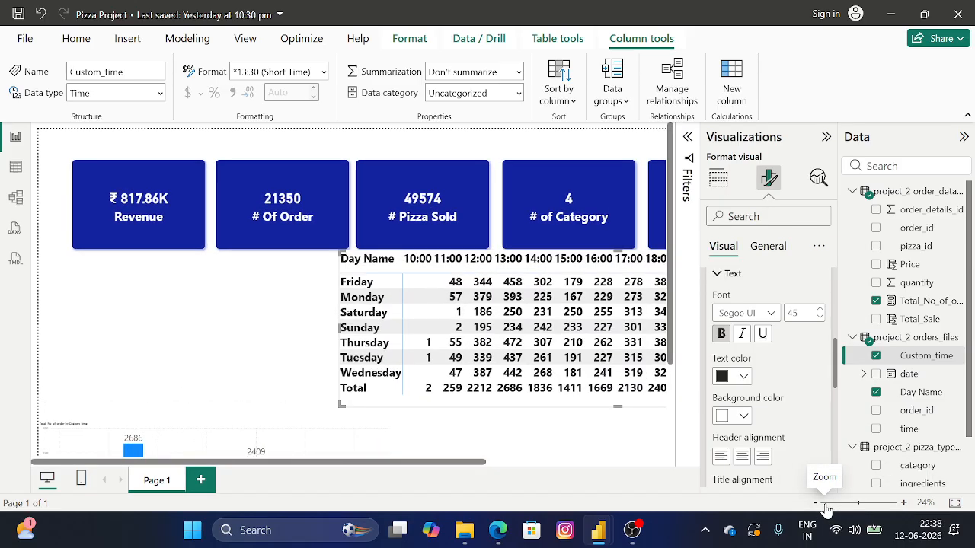
{"action": "left_click", "coordinate": [825, 505]}
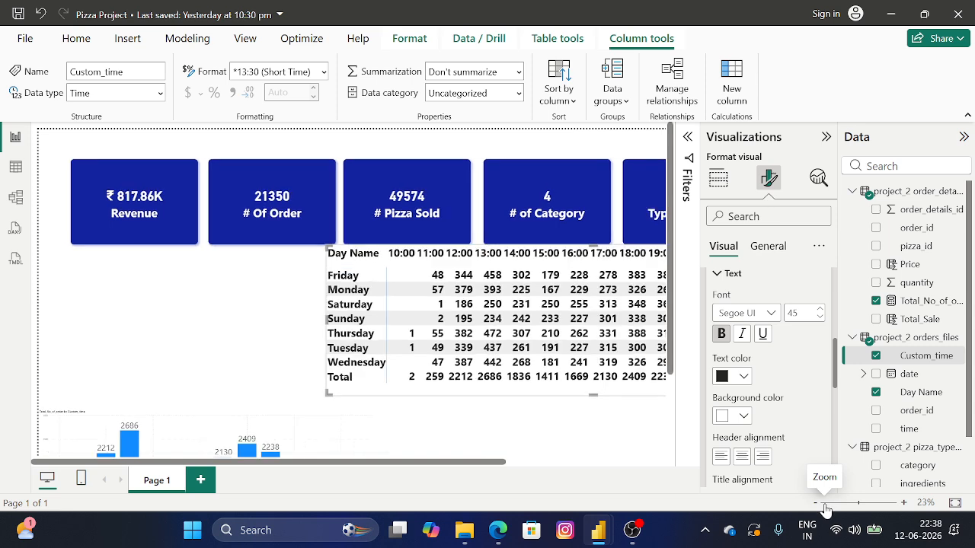
{"action": "left_click", "coordinate": [826, 507]}
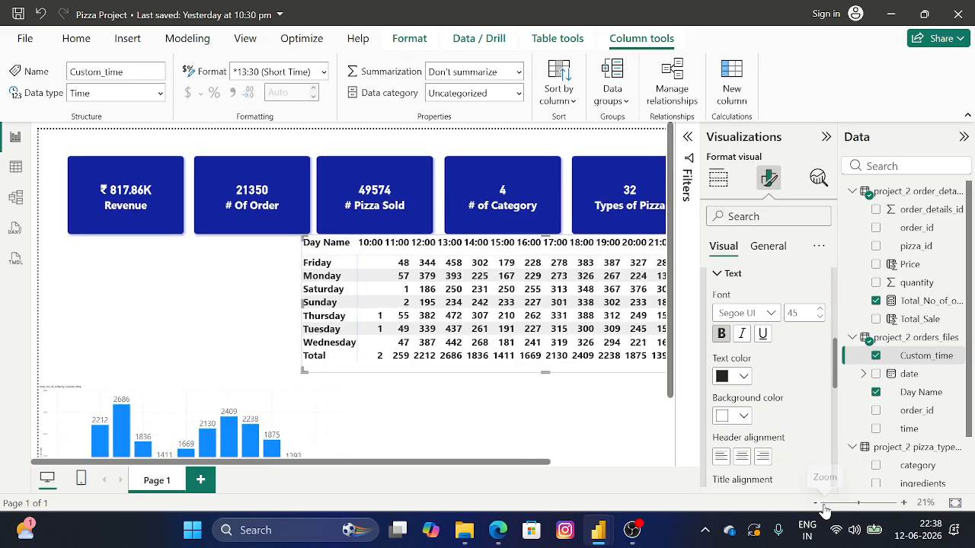
{"action": "left_click", "coordinate": [825, 507]}
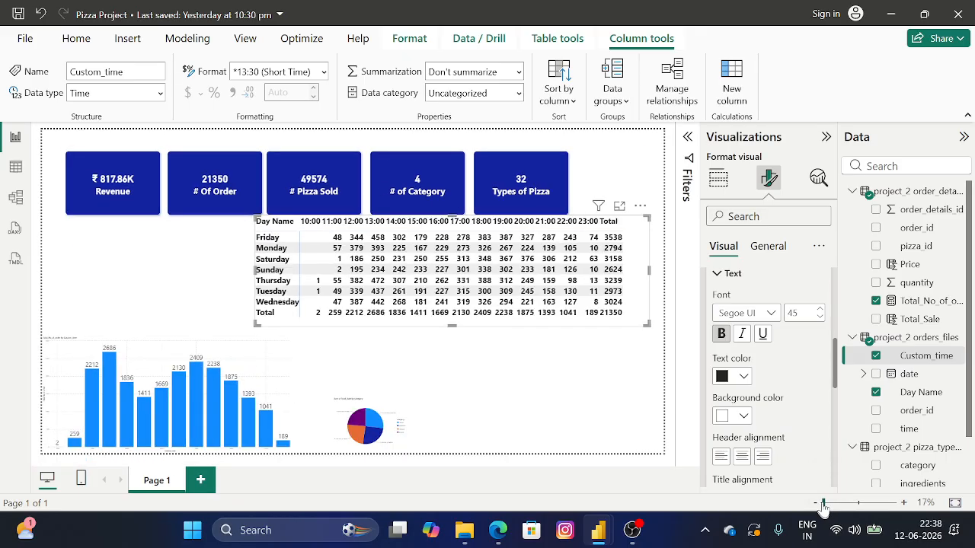
{"action": "left_click", "coordinate": [596, 361]}
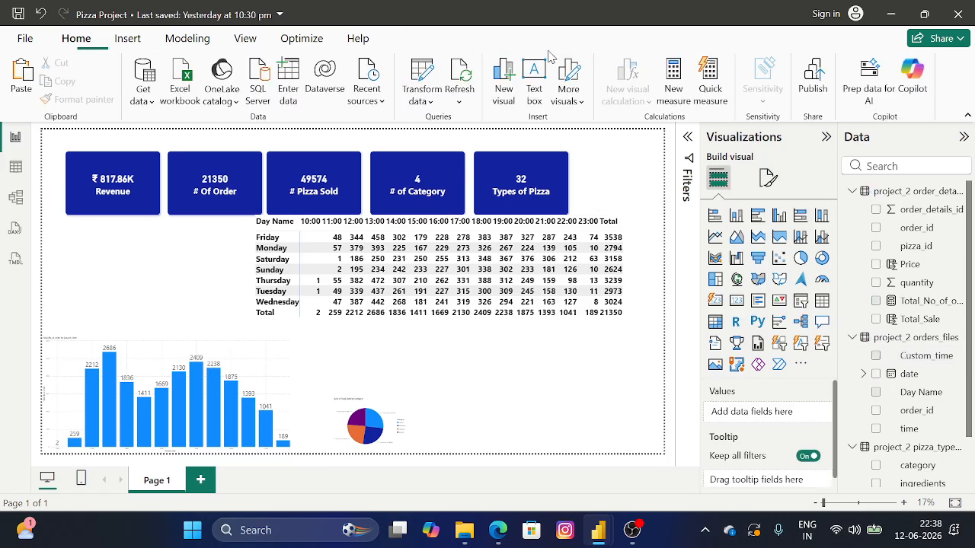
{"action": "left_click", "coordinate": [642, 280]}
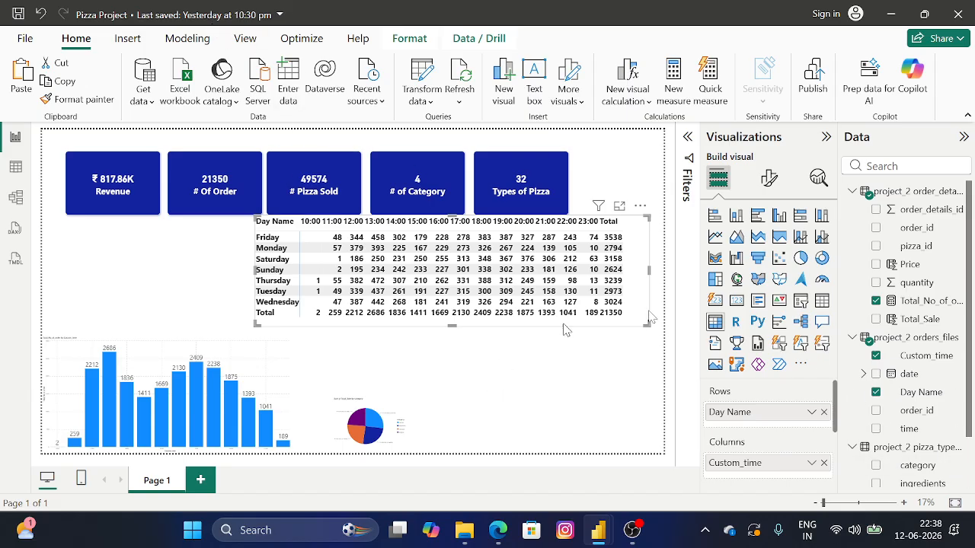
{"action": "left_click", "coordinate": [620, 407]}
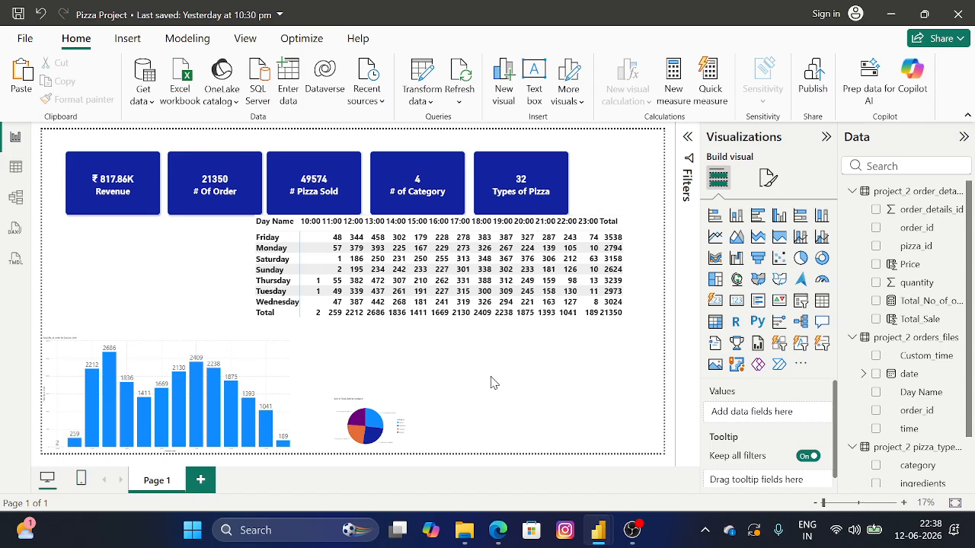
{"action": "left_click", "coordinate": [823, 505]}
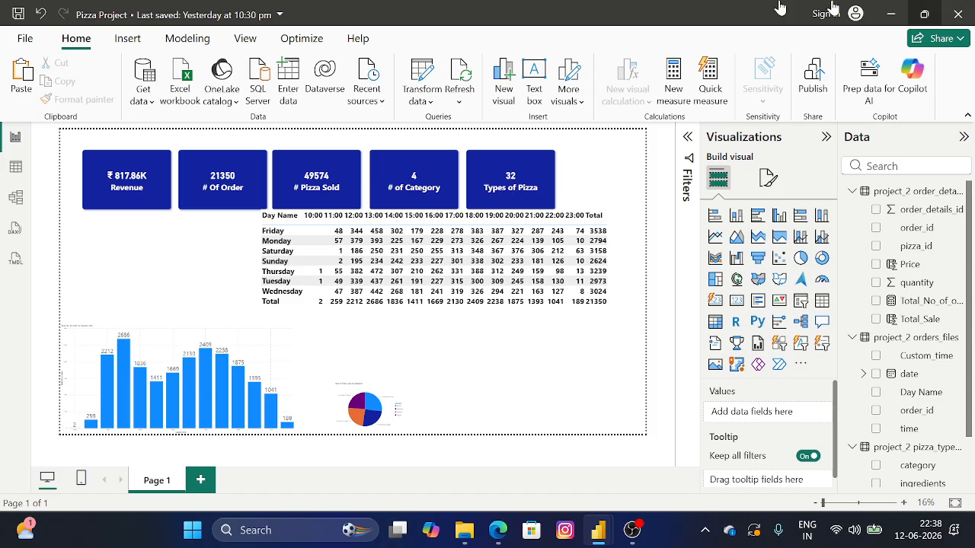
Cross-filter the report by the matrix's 22:00 column and clear that selection
{"action": "left_click", "coordinate": [553, 225]}
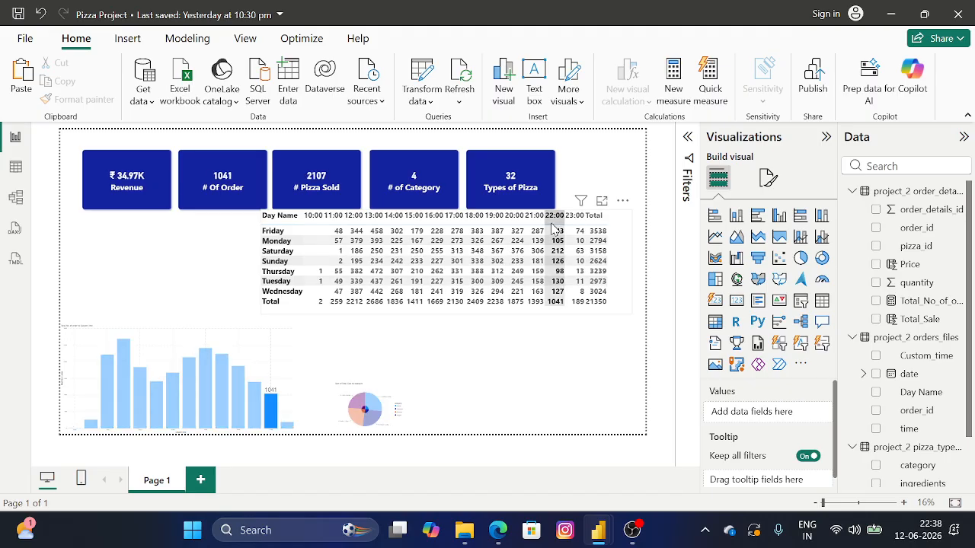
{"action": "right_click", "coordinate": [579, 278]}
{"action": "left_click", "coordinate": [601, 322]}
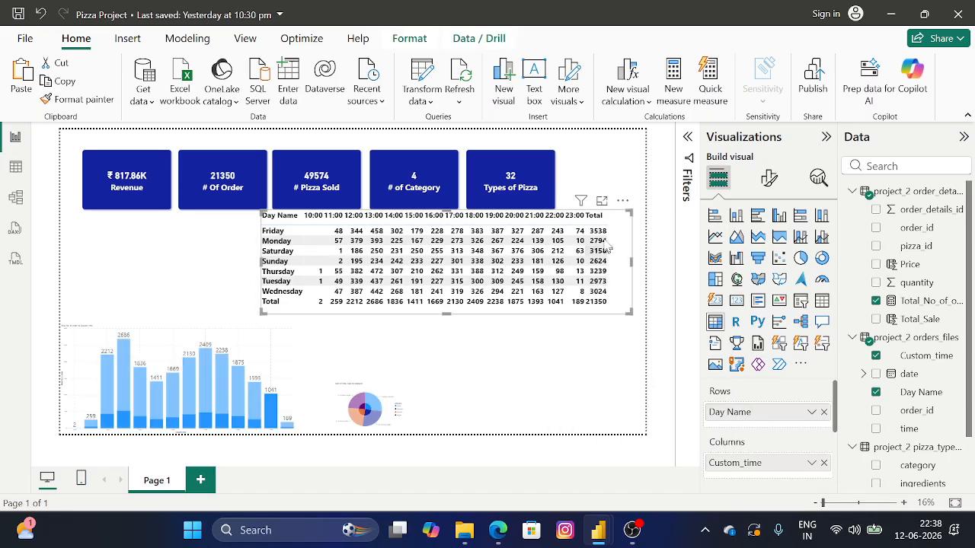
Start gradient background-color conditional formatting on the matrix's Total_No_of_order values, with the theme's gold for the lowest value
{"action": "scroll", "coordinate": [799, 434], "scroll_direction": "down", "scroll_amount": 3}
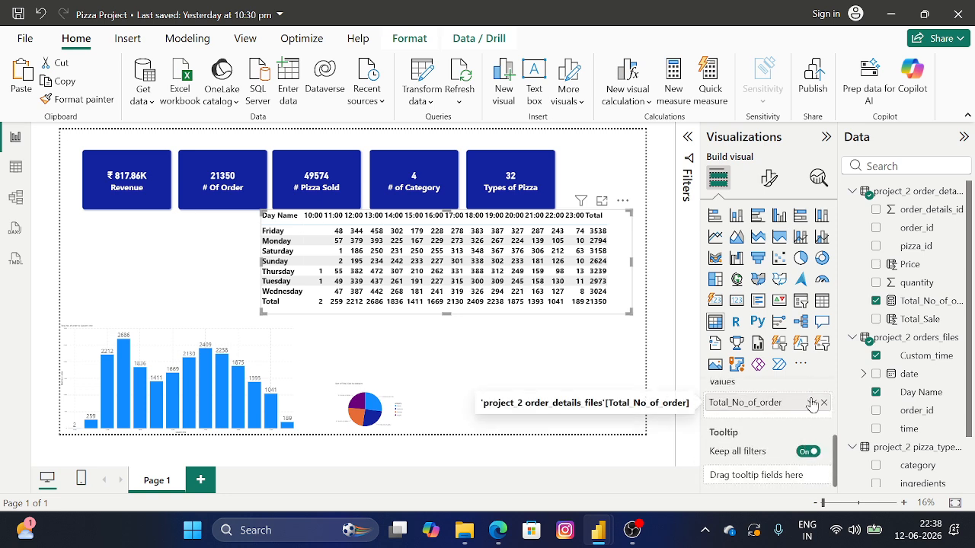
{"action": "scroll", "coordinate": [807, 407], "scroll_direction": "up", "scroll_amount": 3}
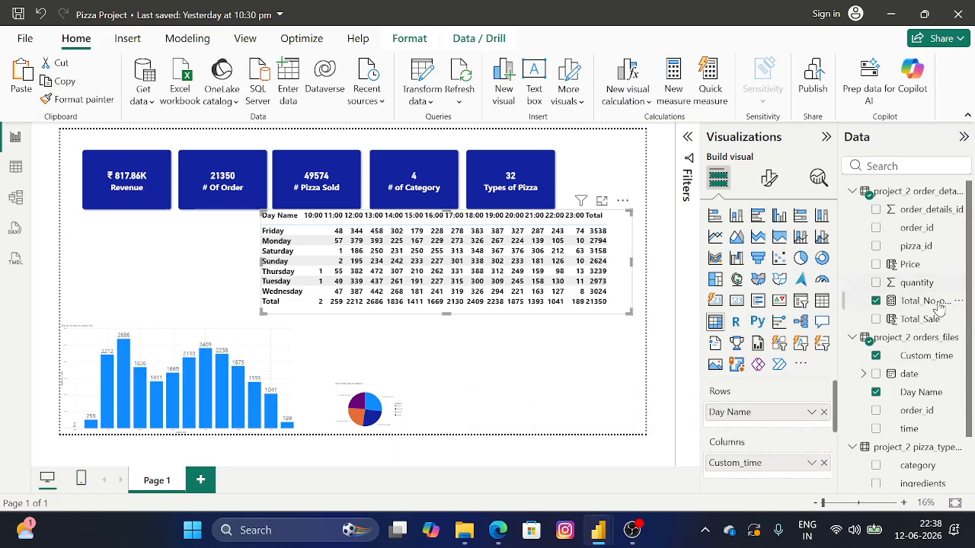
{"action": "scroll", "coordinate": [922, 254], "scroll_direction": "down", "scroll_amount": 2}
{"action": "scroll", "coordinate": [777, 381], "scroll_direction": "down", "scroll_amount": 2}
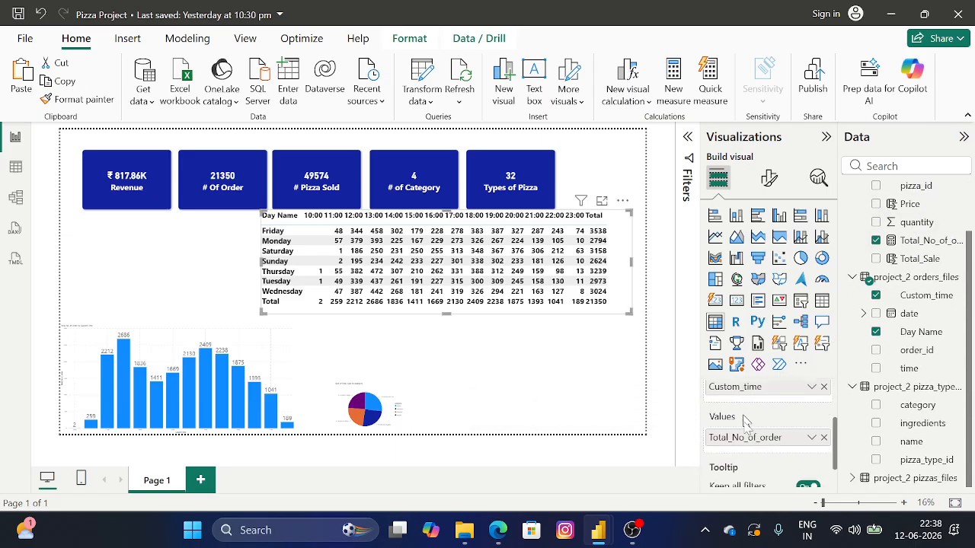
{"action": "left_click", "coordinate": [811, 438]}
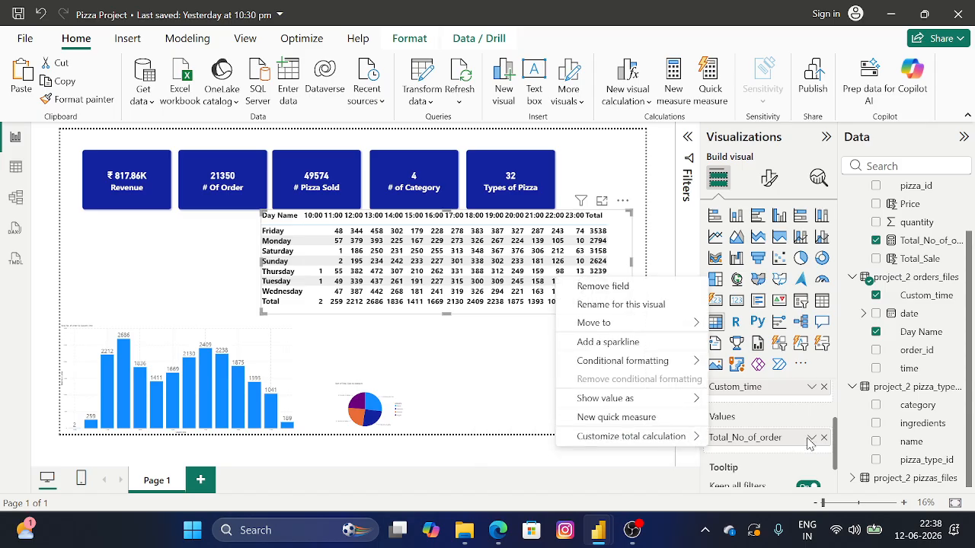
{"action": "mouse_move", "coordinate": [653, 370]}
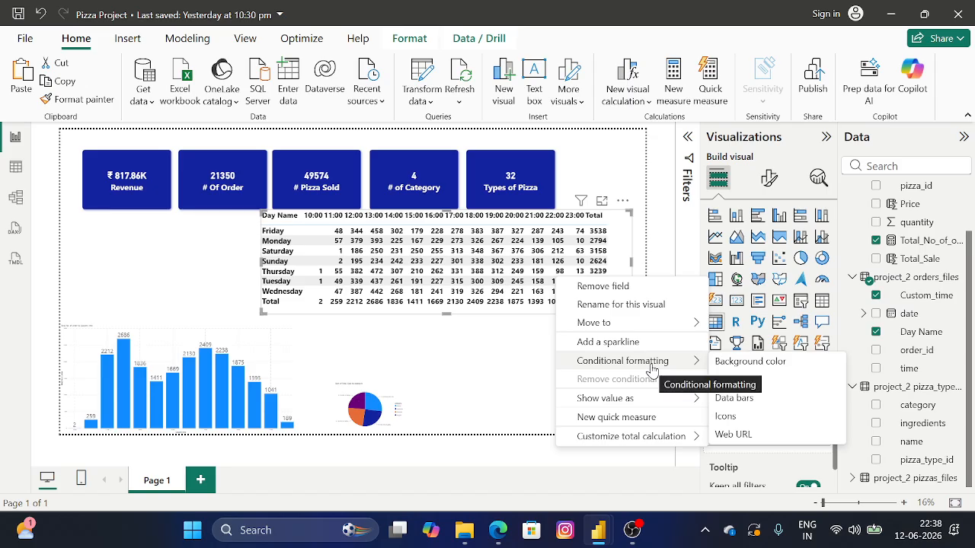
{"action": "left_click", "coordinate": [734, 367]}
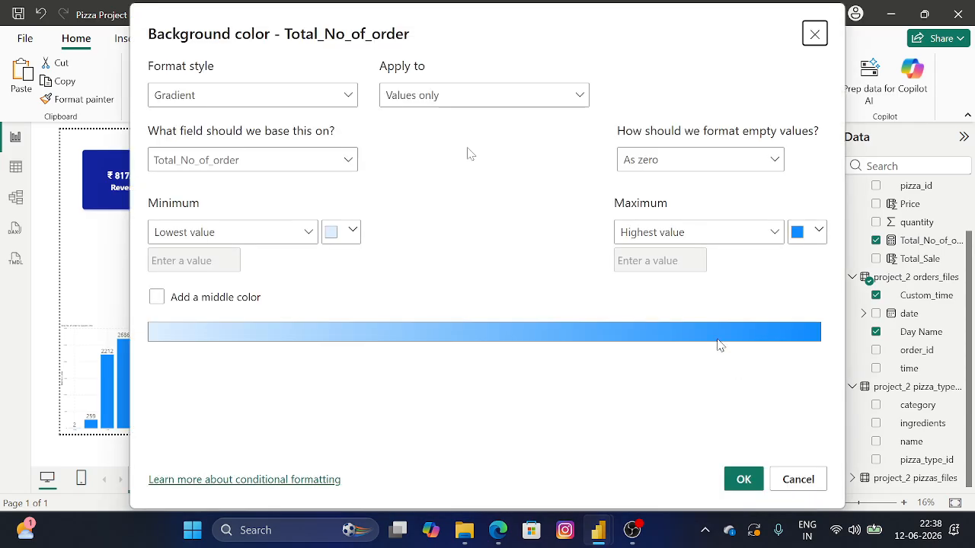
{"action": "left_click", "coordinate": [350, 239]}
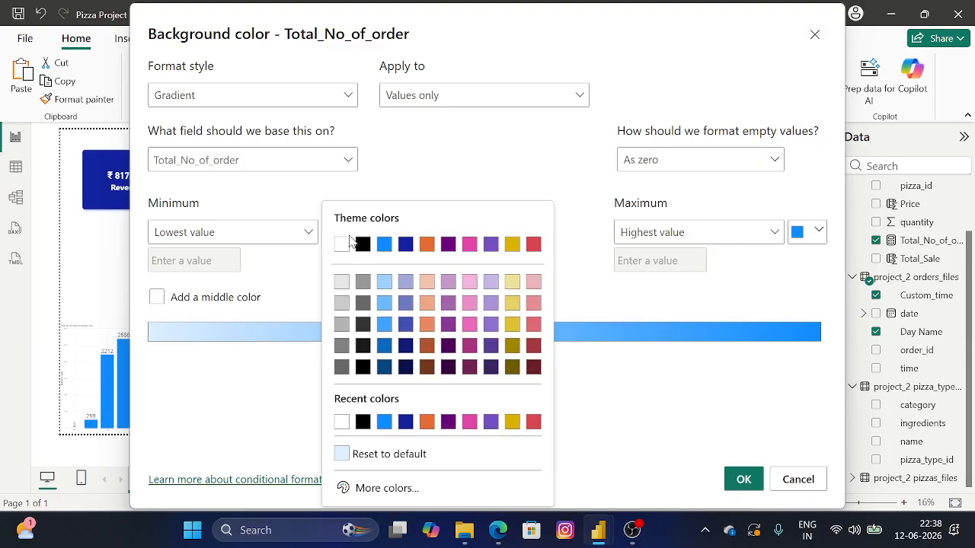
{"action": "left_click", "coordinate": [512, 244]}
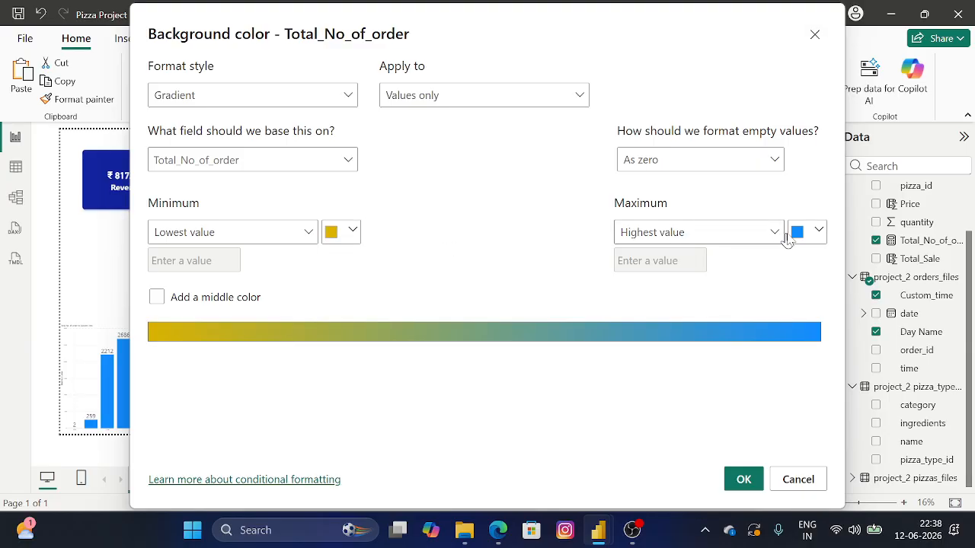
Set the gradient's highest-value color to a custom bright red and apply the background formatting to the matrix
{"action": "left_click", "coordinate": [814, 233]}
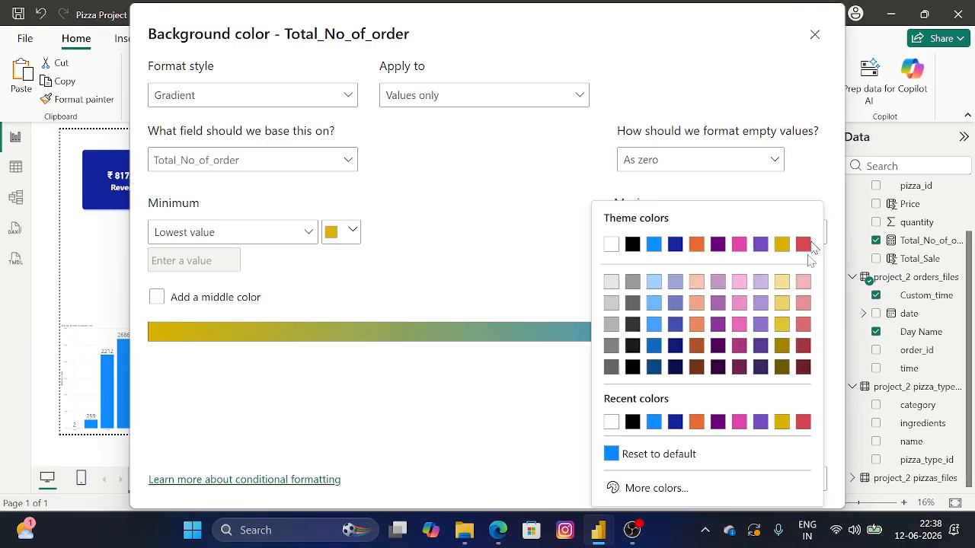
{"action": "left_click", "coordinate": [643, 488]}
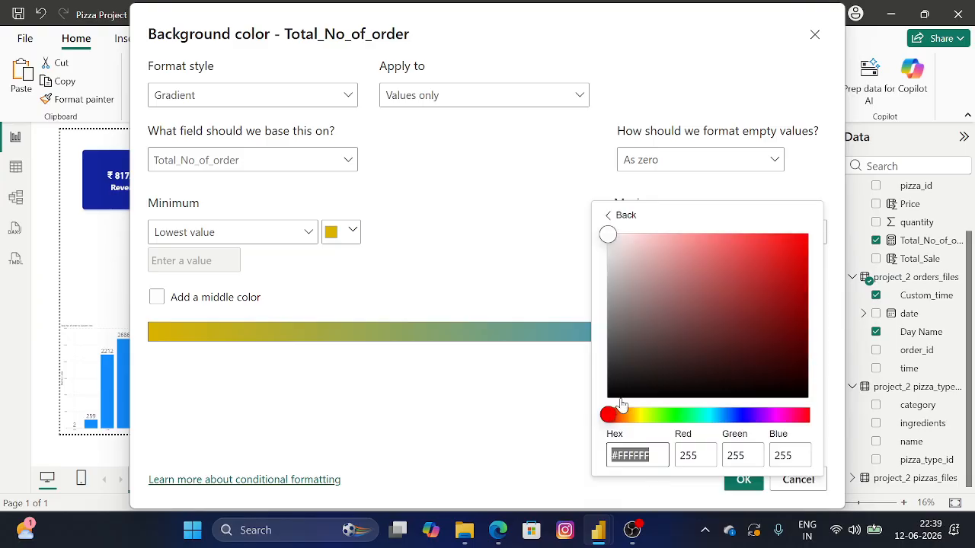
{"action": "left_click", "coordinate": [807, 238]}
{"action": "left_click", "coordinate": [557, 221]}
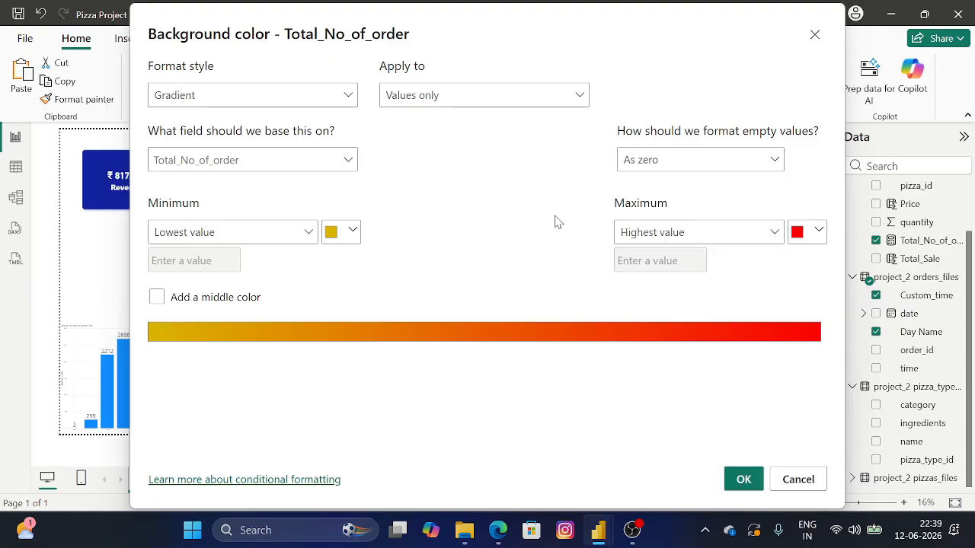
{"action": "left_click", "coordinate": [740, 481]}
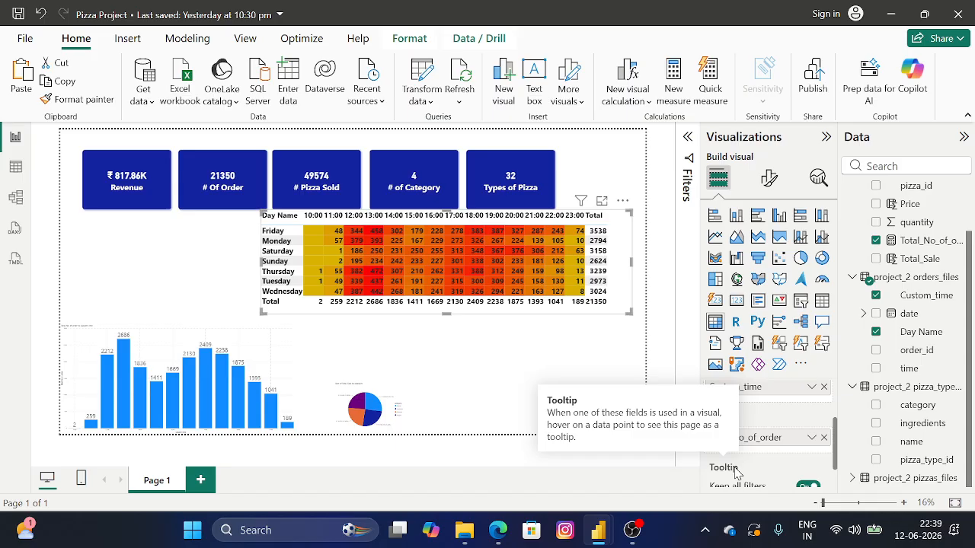
Examine the color-graded matrix in focus mode, return to the report, and shift the matrix slightly to the left
{"action": "left_click", "coordinate": [601, 203]}
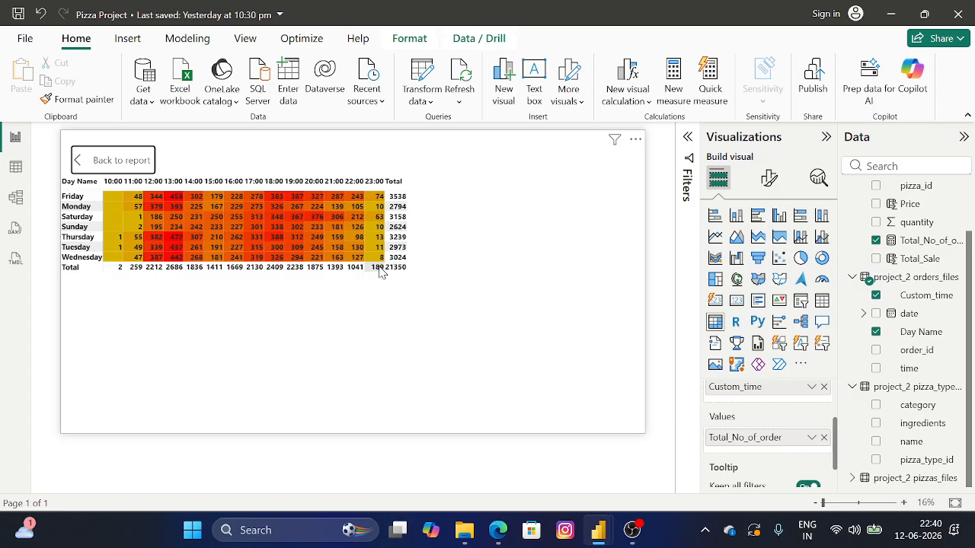
{"action": "left_click", "coordinate": [118, 162]}
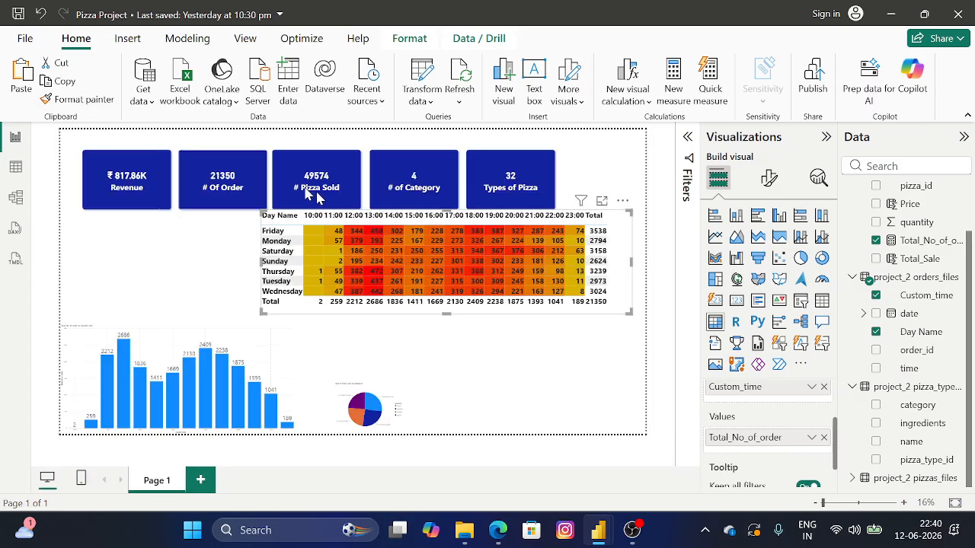
{"action": "left_click_drag", "start_coordinate": [592, 309], "coordinate": [587, 313]}
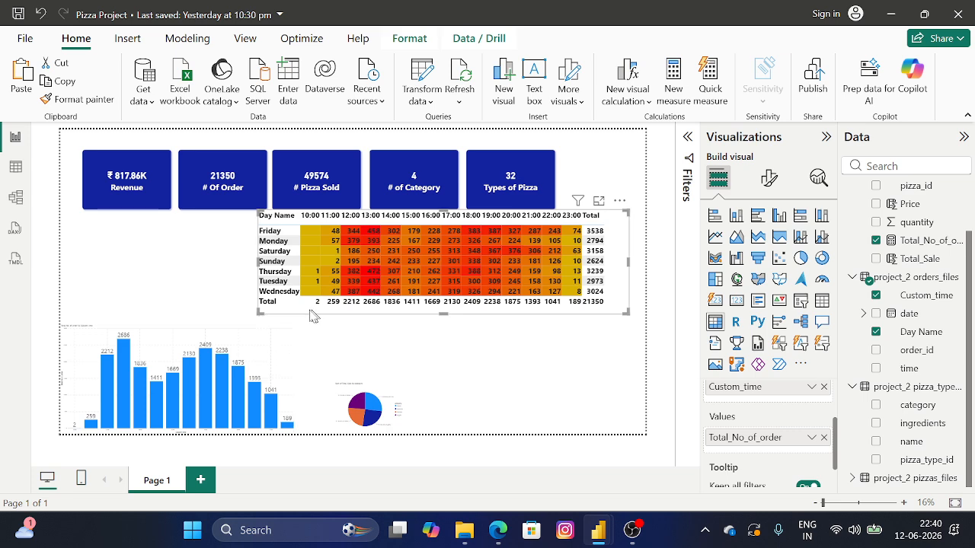
{"action": "left_click", "coordinate": [362, 381]}
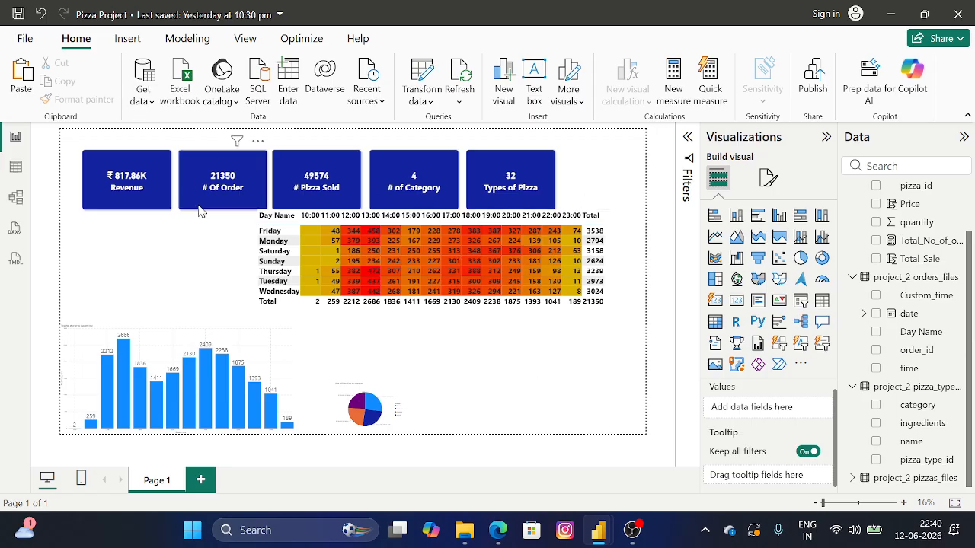
Move the five KPI cards slightly up the page, aligned in one row above the matrix
{"action": "left_click_drag", "start_coordinate": [201, 210], "coordinate": [152, 201]}
{"action": "left_click_drag", "start_coordinate": [338, 195], "coordinate": [348, 196]}
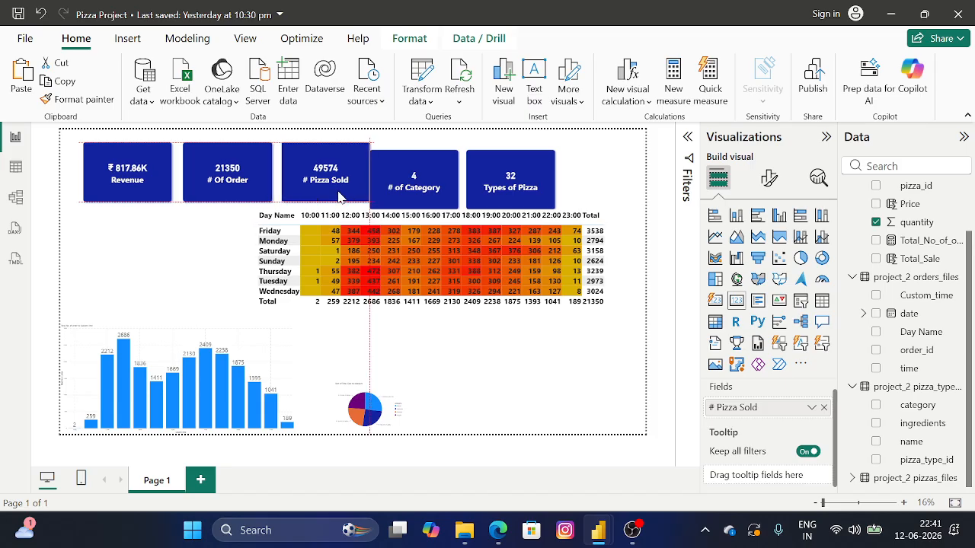
{"action": "left_click_drag", "start_coordinate": [191, 200], "coordinate": [187, 200]}
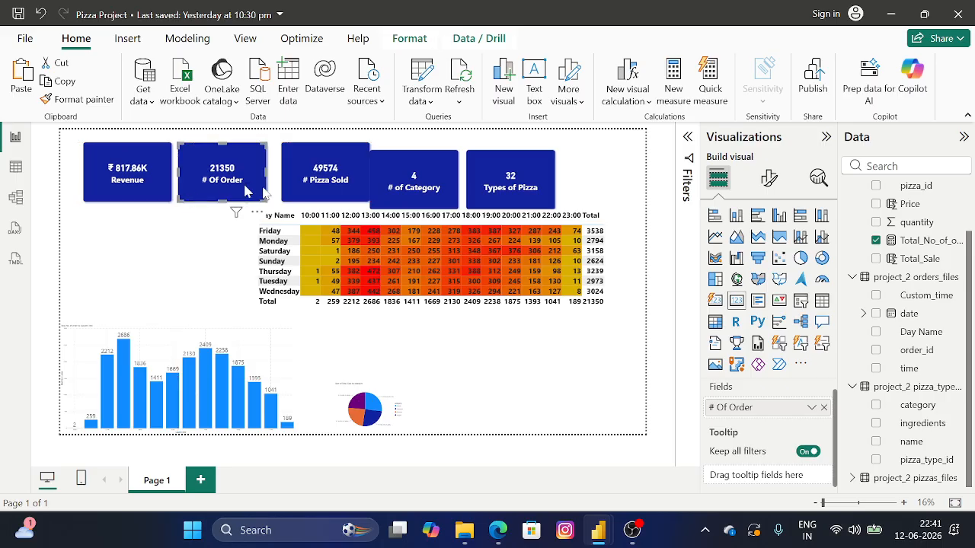
{"action": "left_click_drag", "start_coordinate": [284, 199], "coordinate": [273, 200]}
{"action": "left_click_drag", "start_coordinate": [381, 203], "coordinate": [379, 195]}
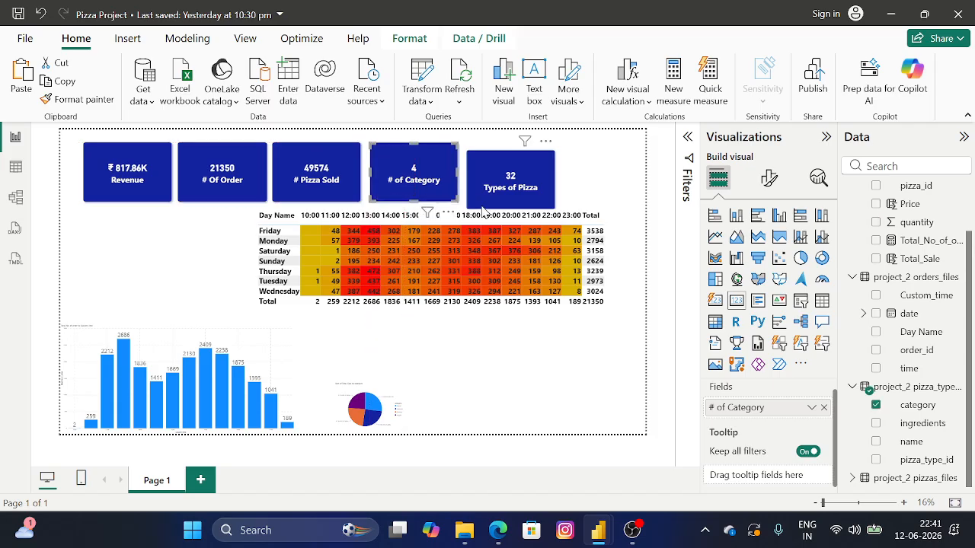
{"action": "left_click_drag", "start_coordinate": [484, 207], "coordinate": [485, 199]}
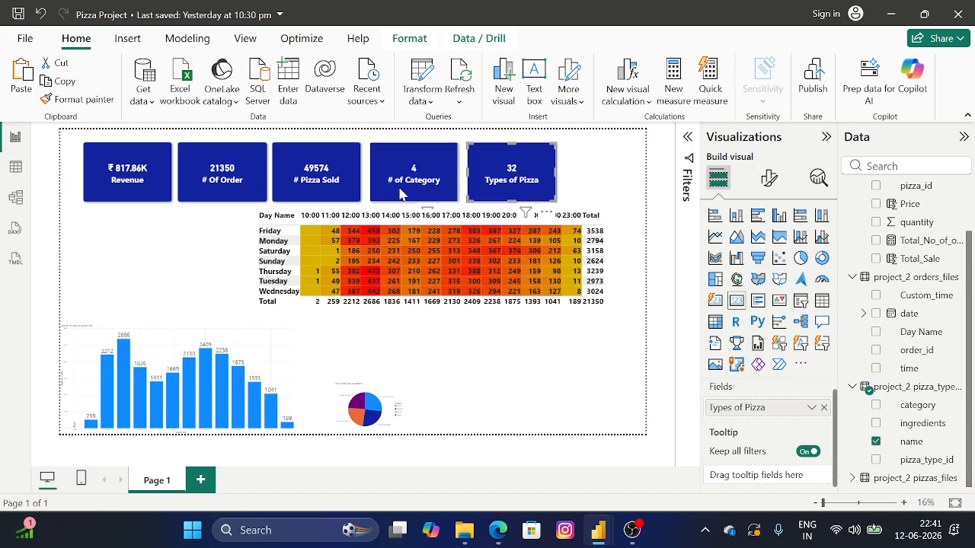
Even out the card spacing by shifting Types of Pizza slightly left and # Pizza Sold slightly right
{"action": "left_click_drag", "start_coordinate": [398, 195], "coordinate": [386, 188]}
{"action": "left_click_drag", "start_coordinate": [470, 191], "coordinate": [468, 191]}
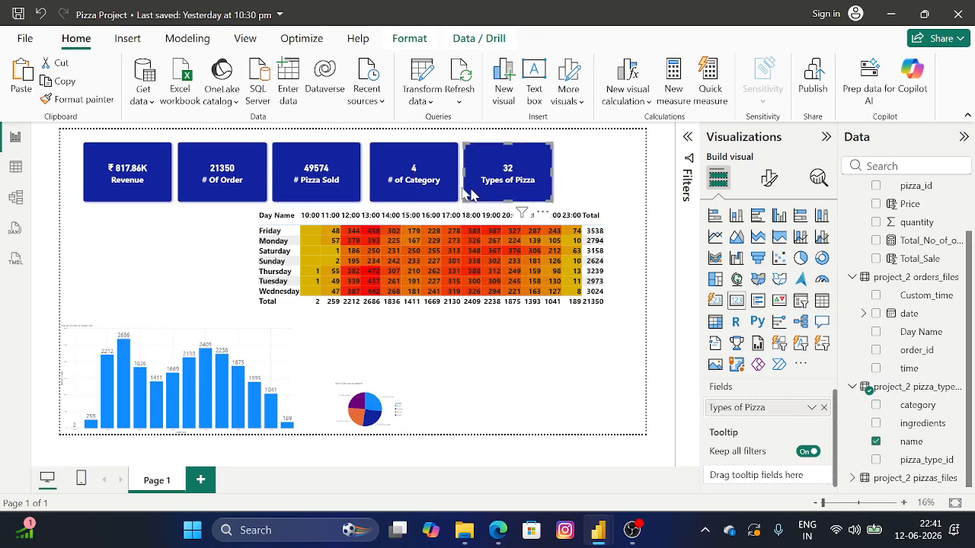
{"action": "left_click", "coordinate": [373, 197]}
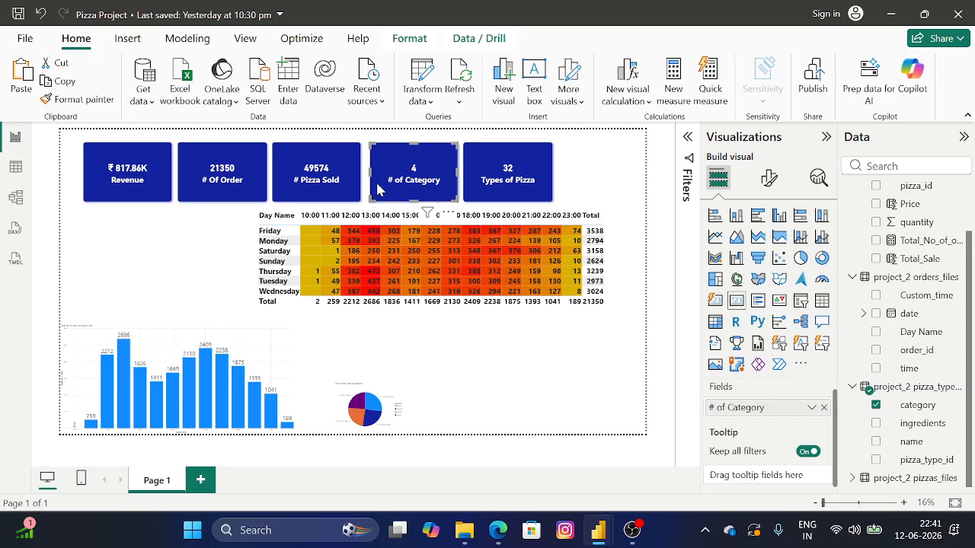
{"action": "left_click", "coordinate": [345, 180]}
{"action": "left_click_drag", "start_coordinate": [347, 181], "coordinate": [351, 183]}
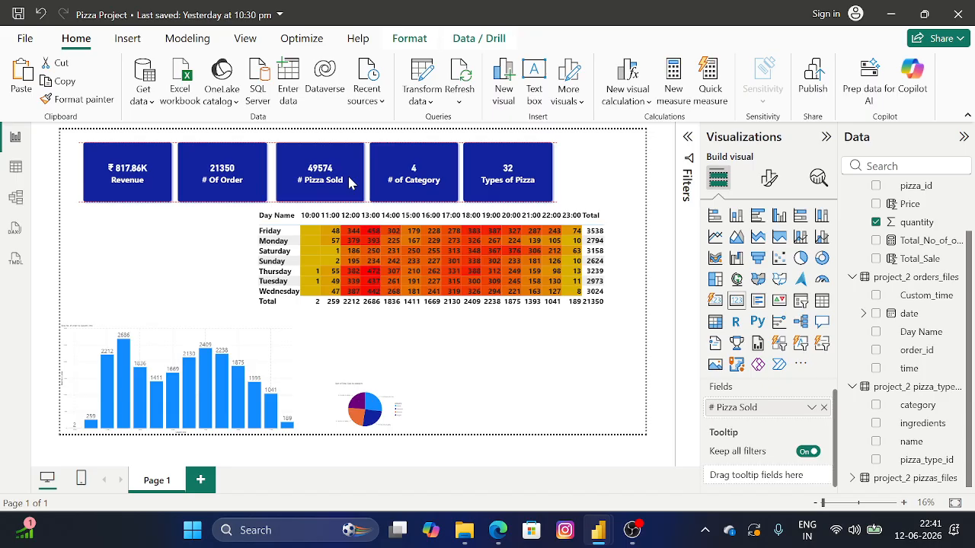
{"action": "left_click_drag", "start_coordinate": [349, 182], "coordinate": [349, 183]}
{"action": "left_click_drag", "start_coordinate": [252, 185], "coordinate": [180, 186]}
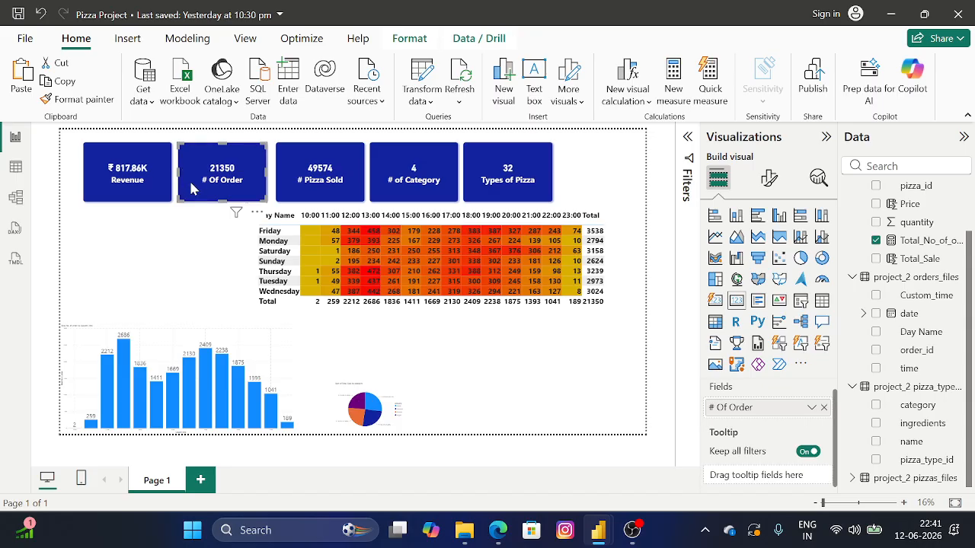
Shift the Revenue card slightly right and resize the # Of Order card to sit evenly between its neighbors
{"action": "left_click", "coordinate": [167, 187]}
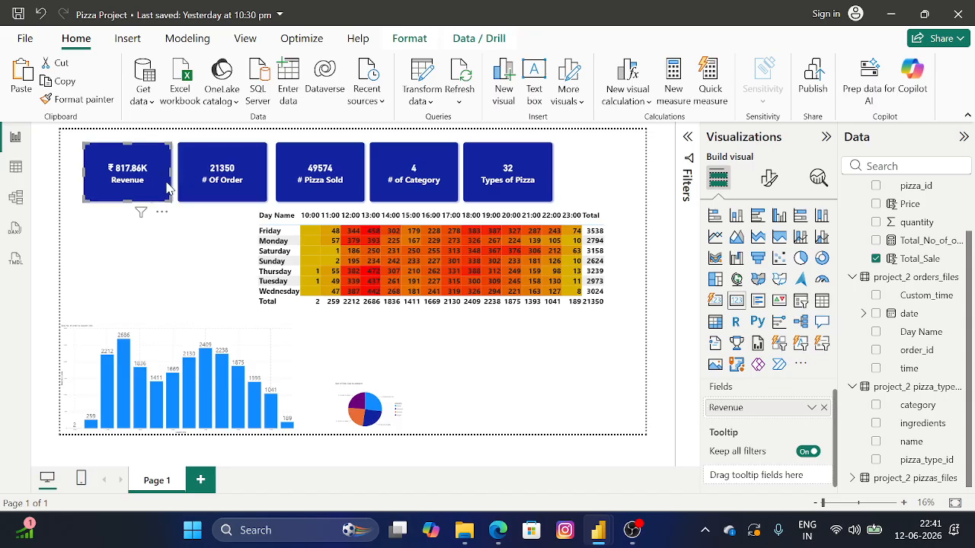
{"action": "left_click_drag", "start_coordinate": [169, 188], "coordinate": [172, 189]}
{"action": "left_click", "coordinate": [194, 192]}
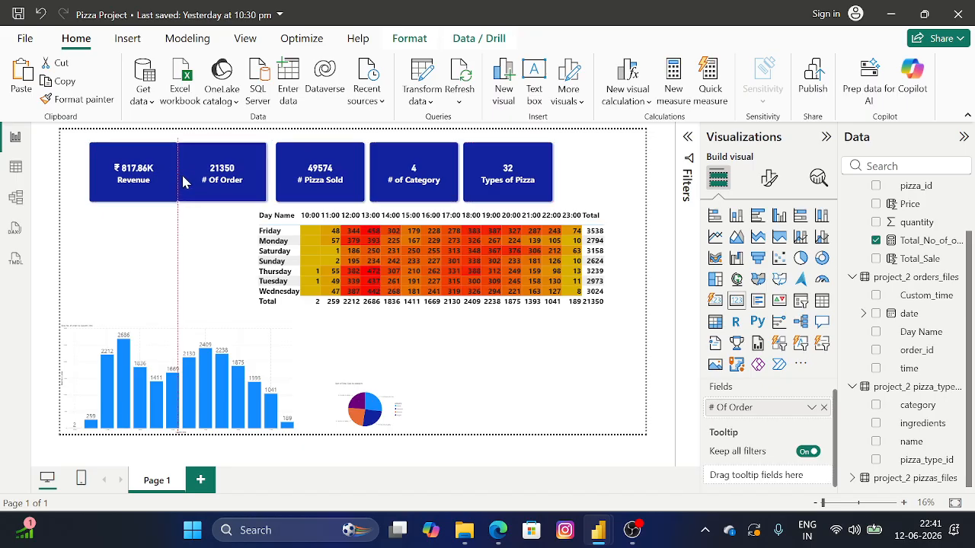
{"action": "left_click_drag", "start_coordinate": [183, 182], "coordinate": [186, 183]}
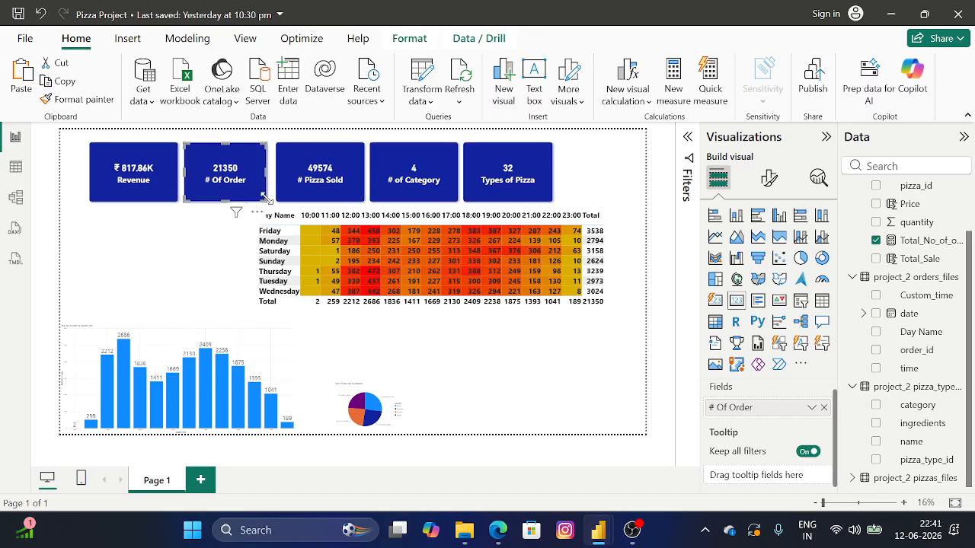
{"action": "left_click_drag", "start_coordinate": [271, 199], "coordinate": [266, 204]}
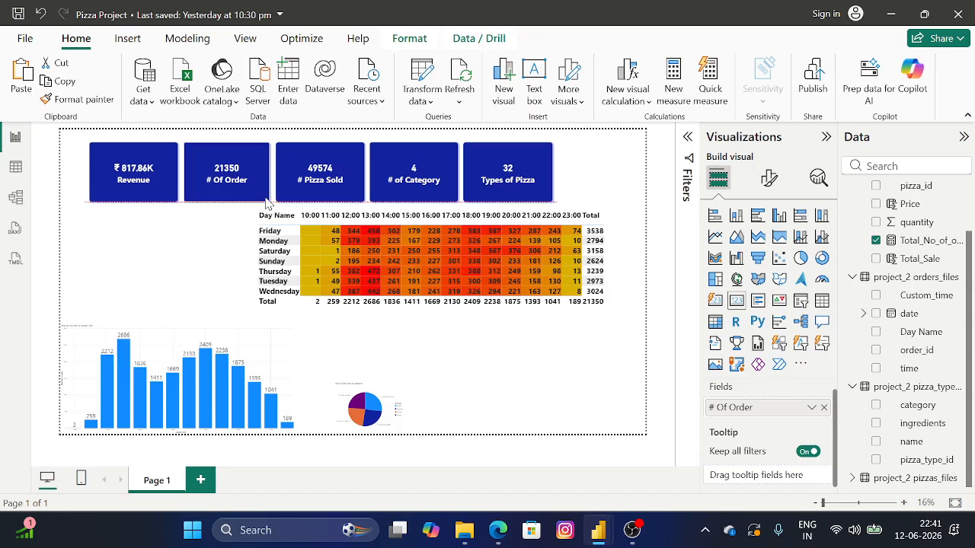
{"action": "mouse_move", "coordinate": [244, 195]}
{"action": "left_mouse_down"}
{"action": "mouse_move", "coordinate": [150, 194]}
{"action": "mouse_move", "coordinate": [182, 207]}
{"action": "mouse_move", "coordinate": [200, 197]}
{"action": "mouse_move", "coordinate": [254, 199]}
{"action": "left_mouse_up"}
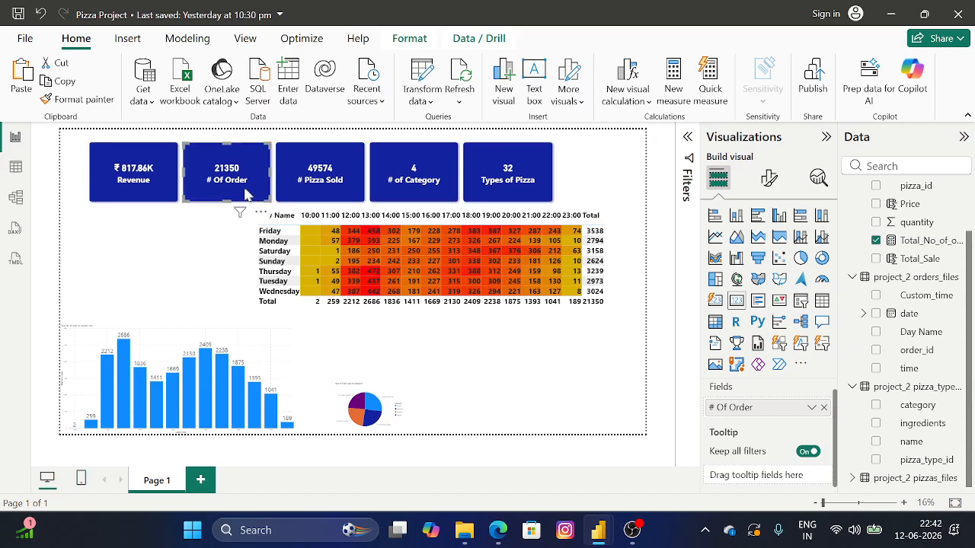
{"action": "left_click", "coordinate": [223, 251]}
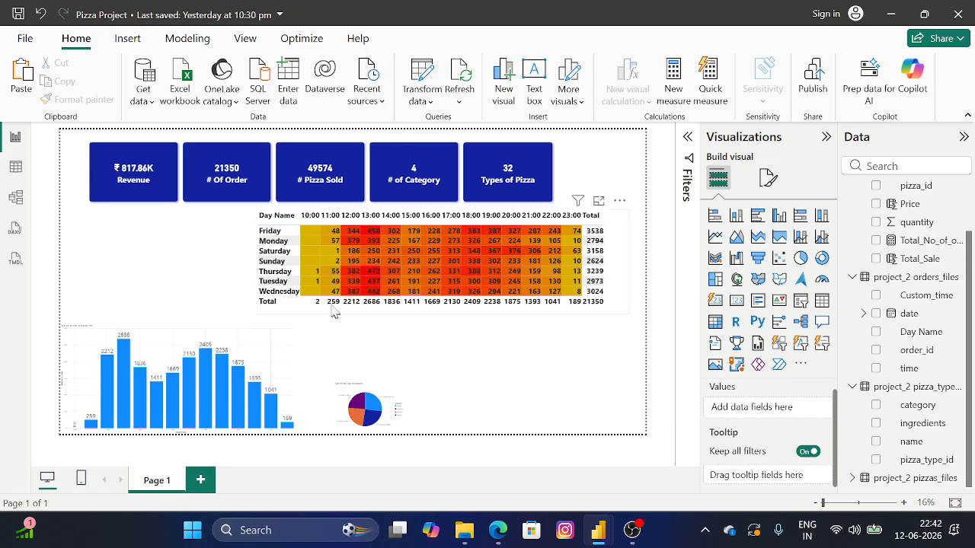
Move the matrix up directly beneath the KPI cards and set its values' font size to 49
{"action": "left_click_drag", "start_coordinate": [335, 305], "coordinate": [333, 305]}
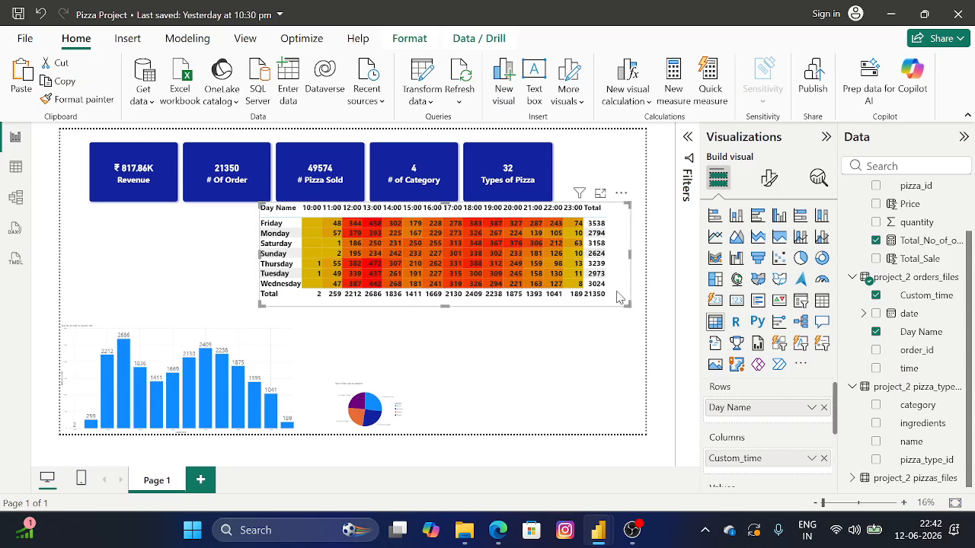
{"action": "left_click", "coordinate": [771, 178]}
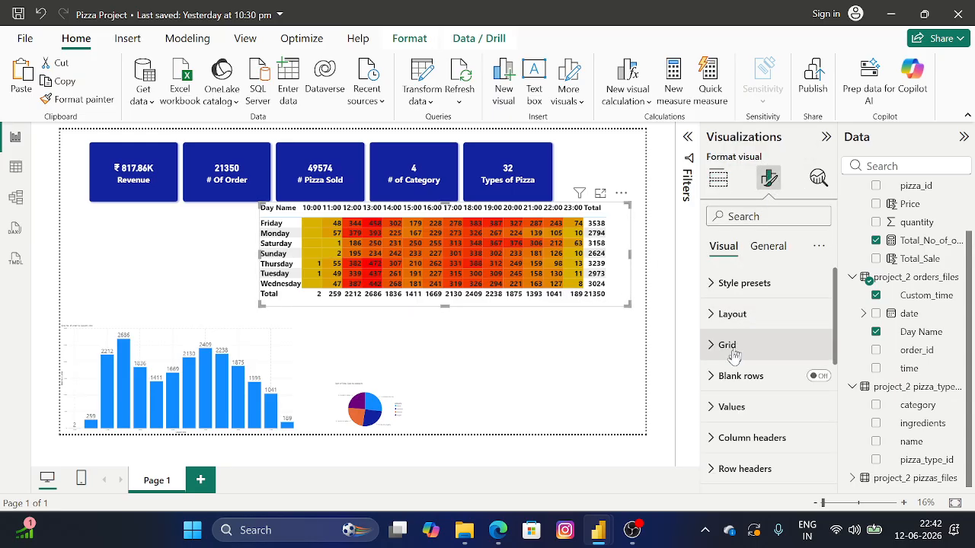
{"action": "left_click", "coordinate": [729, 408]}
{"action": "scroll", "coordinate": [730, 412], "scroll_direction": "down", "scroll_amount": 2}
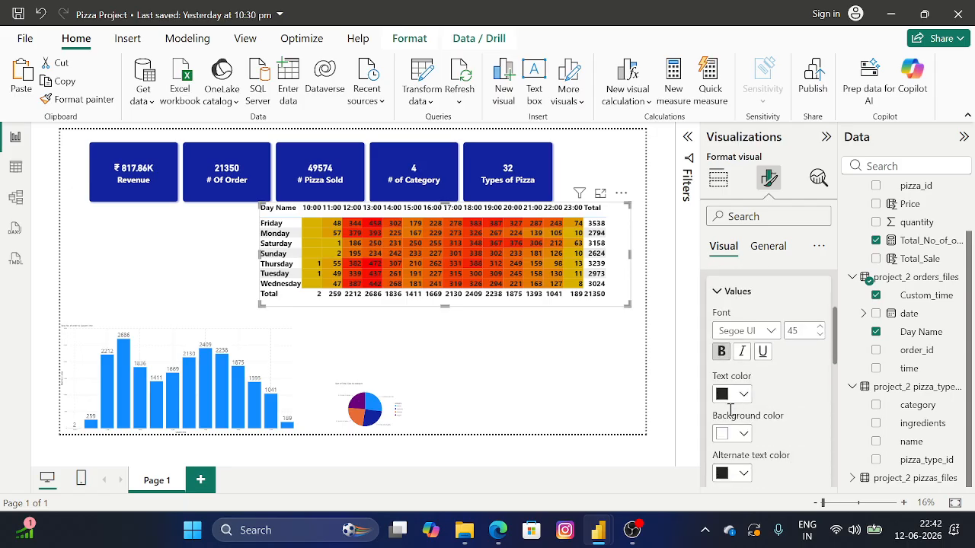
{"action": "left_click", "coordinate": [820, 327]}
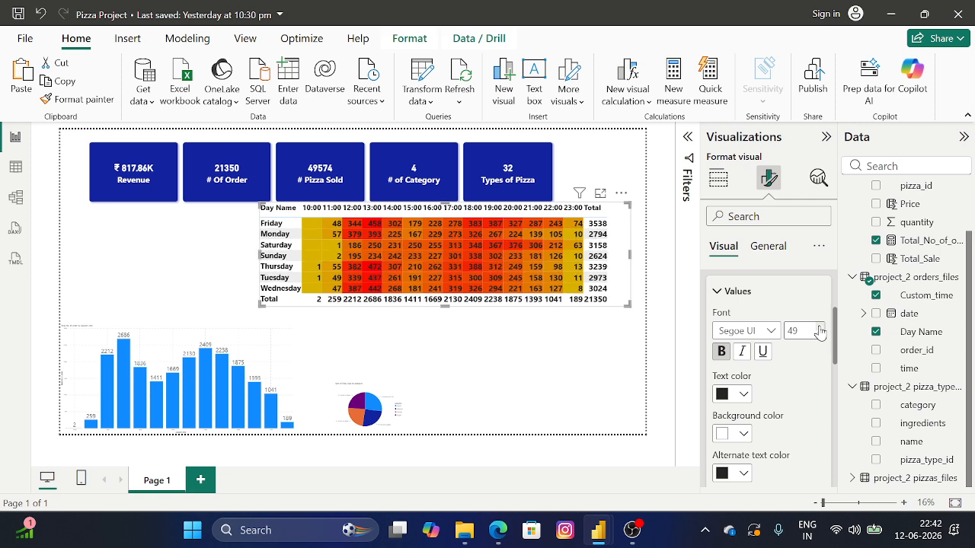
{"action": "left_click", "coordinate": [748, 301]}
{"action": "scroll", "coordinate": [770, 356], "scroll_direction": "down", "scroll_amount": 2}
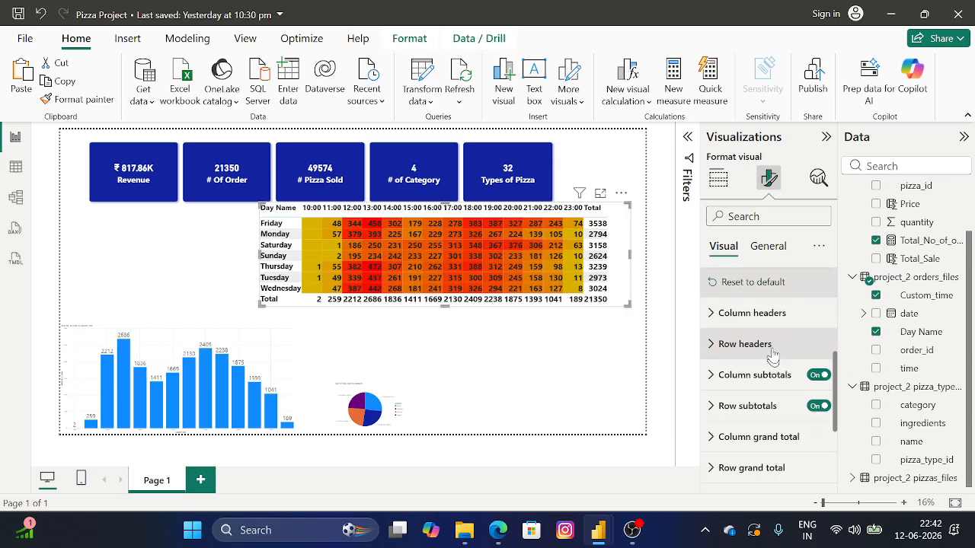
Set the matrix's row header font size to 48 and its column header font size to 47
{"action": "left_click", "coordinate": [771, 345]}
{"action": "scroll", "coordinate": [770, 349], "scroll_direction": "down", "scroll_amount": 2}
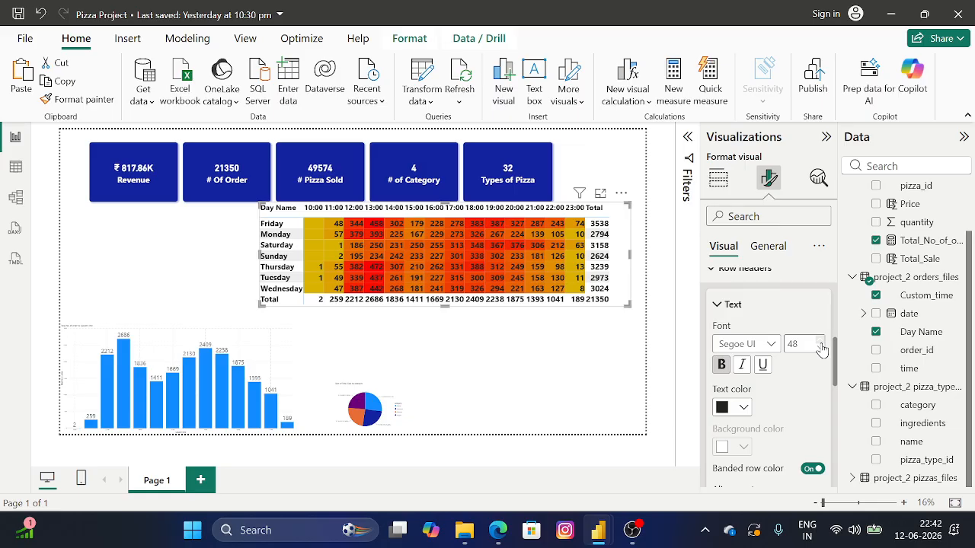
{"action": "scroll", "coordinate": [807, 350], "scroll_direction": "up", "scroll_amount": 4}
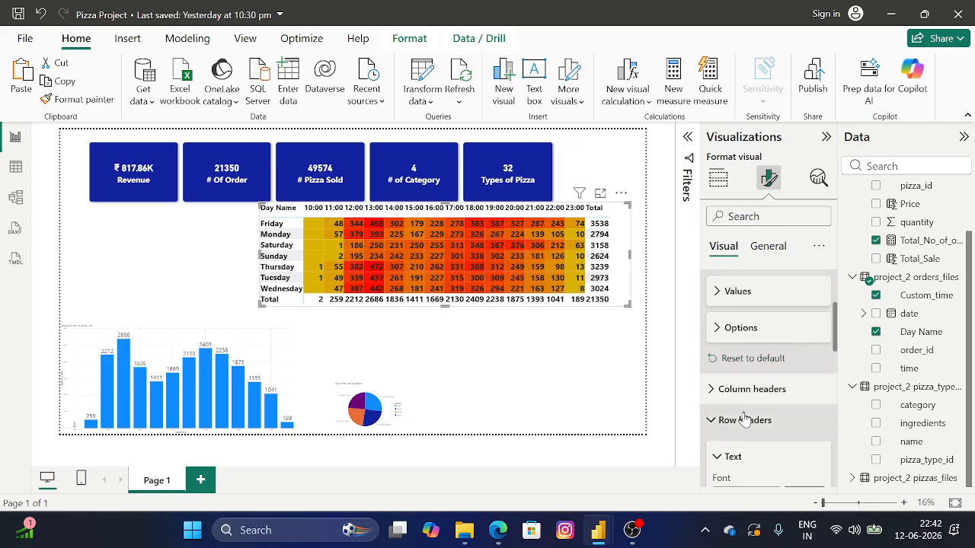
{"action": "left_click", "coordinate": [745, 418]}
{"action": "left_click", "coordinate": [738, 390]}
{"action": "left_click", "coordinate": [817, 385]}
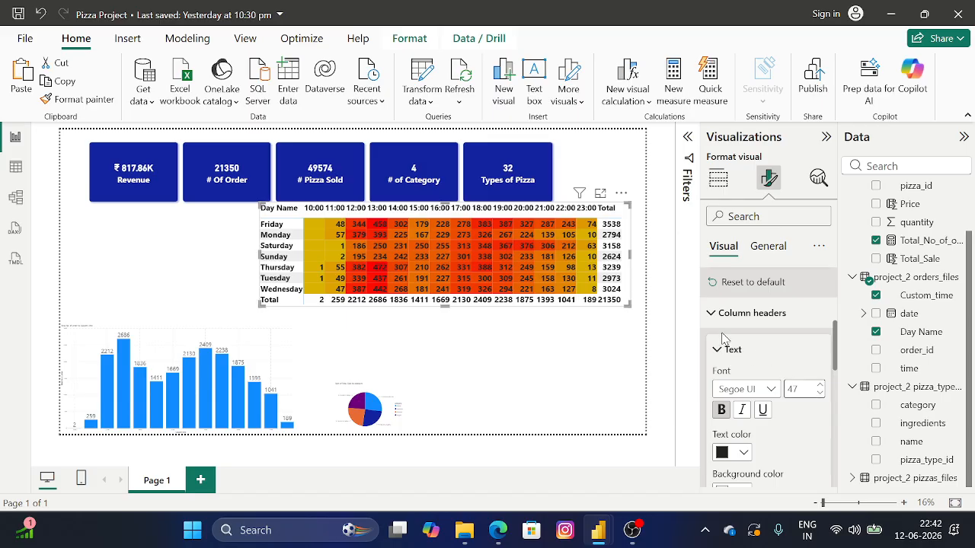
{"action": "scroll", "coordinate": [761, 350], "scroll_direction": "up", "scroll_amount": 5}
{"action": "scroll", "coordinate": [740, 457], "scroll_direction": "down", "scroll_amount": 3}
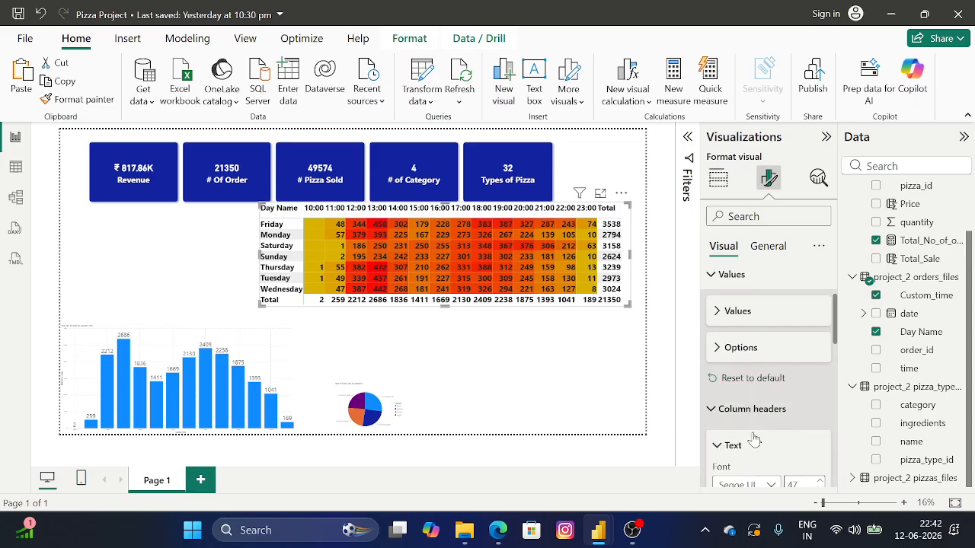
{"action": "left_click", "coordinate": [740, 326]}
{"action": "left_click", "coordinate": [738, 326]}
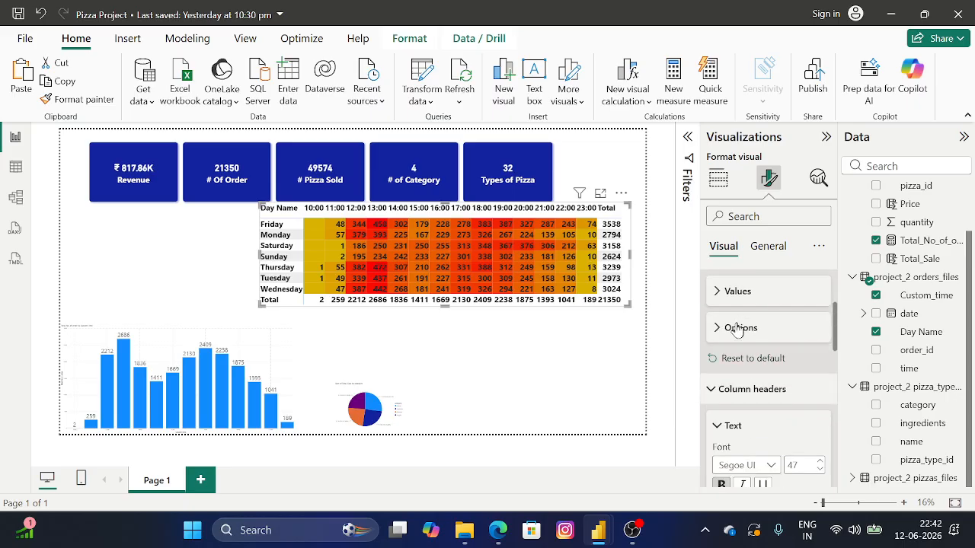
{"action": "left_click", "coordinate": [735, 297]}
Move the hourly orders column chart up toward the KPI cards and place the pie chart directly beneath it
{"action": "left_click", "coordinate": [220, 366]}
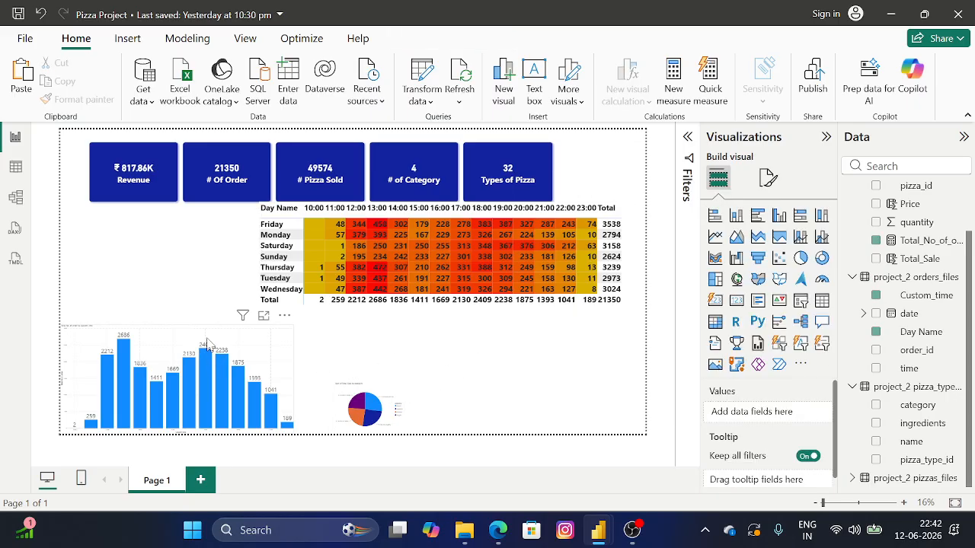
{"action": "left_click_drag", "start_coordinate": [181, 340], "coordinate": [167, 255]}
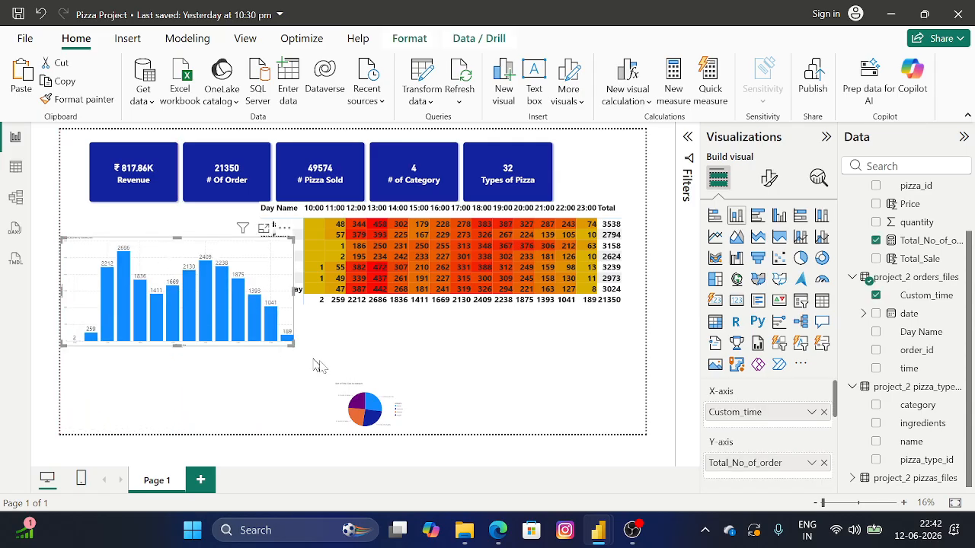
{"action": "left_click", "coordinate": [367, 398]}
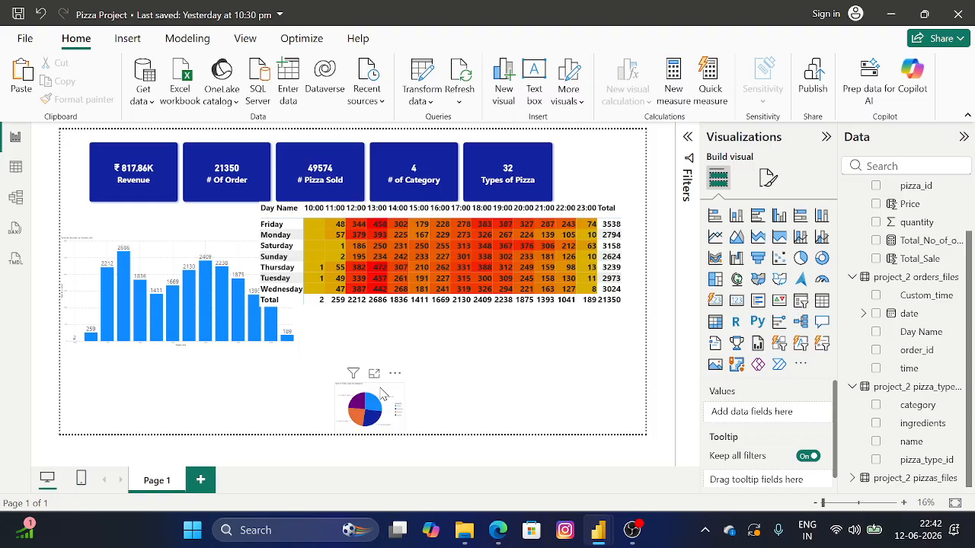
{"action": "left_click_drag", "start_coordinate": [367, 397], "coordinate": [132, 379]}
{"action": "left_click", "coordinate": [360, 362]}
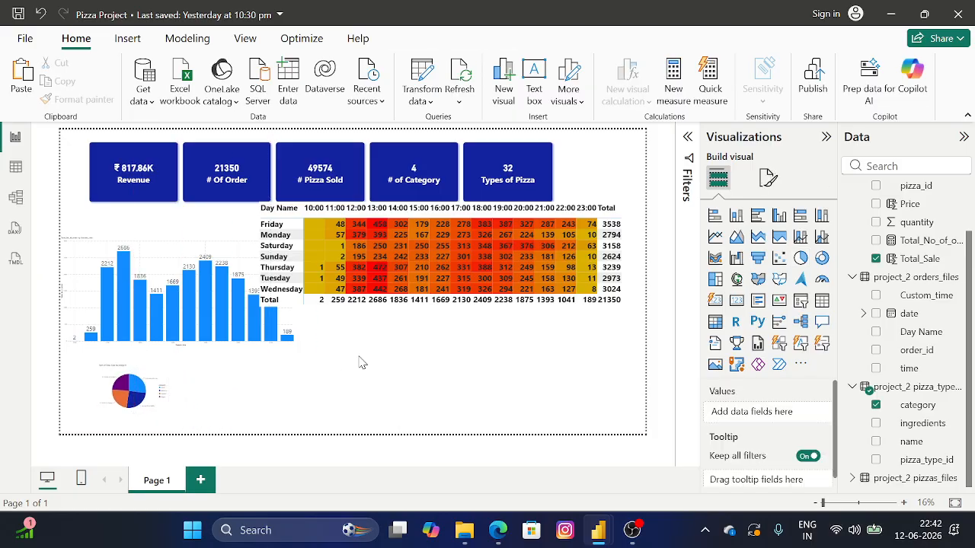
Switch to the Project2_piza.bi report to examine its quantity-by-size bar chart, and return to Pizza Project
{"action": "mouse_move", "coordinate": [598, 539]}
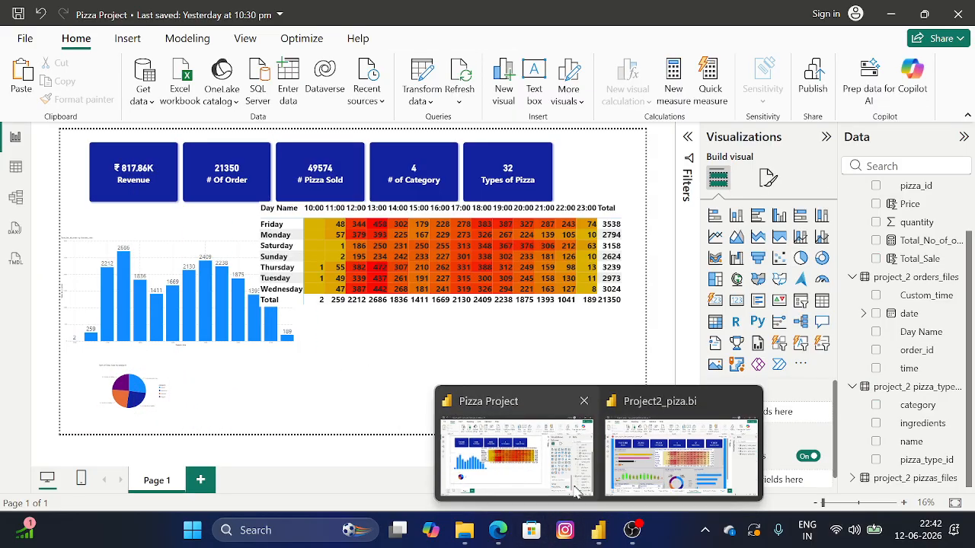
{"action": "left_click", "coordinate": [663, 487]}
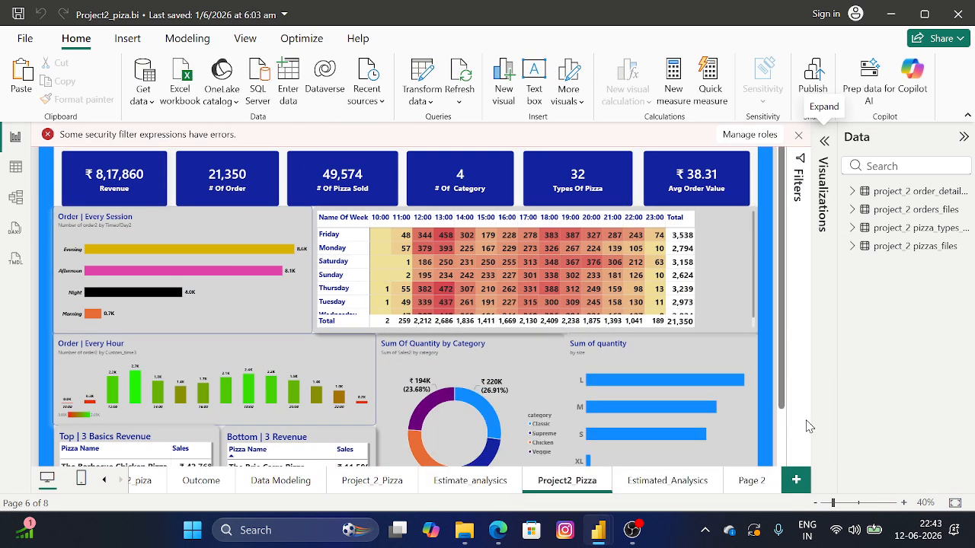
{"action": "left_click", "coordinate": [653, 355]}
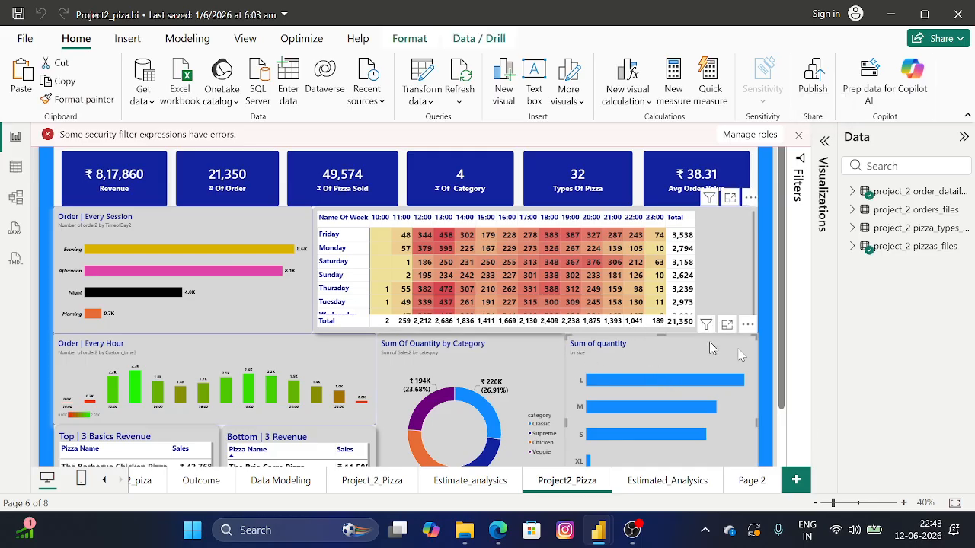
{"action": "mouse_move", "coordinate": [606, 537]}
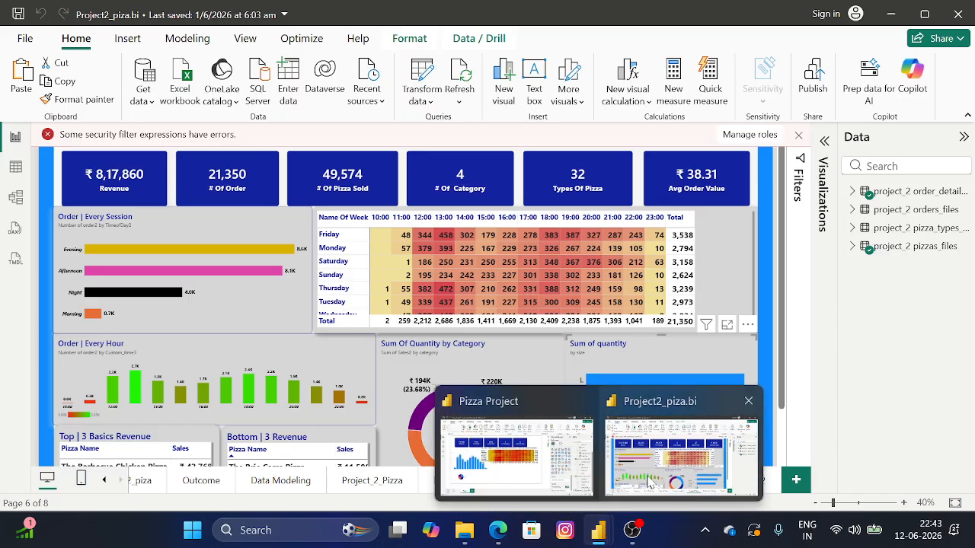
{"action": "left_click", "coordinate": [586, 464]}
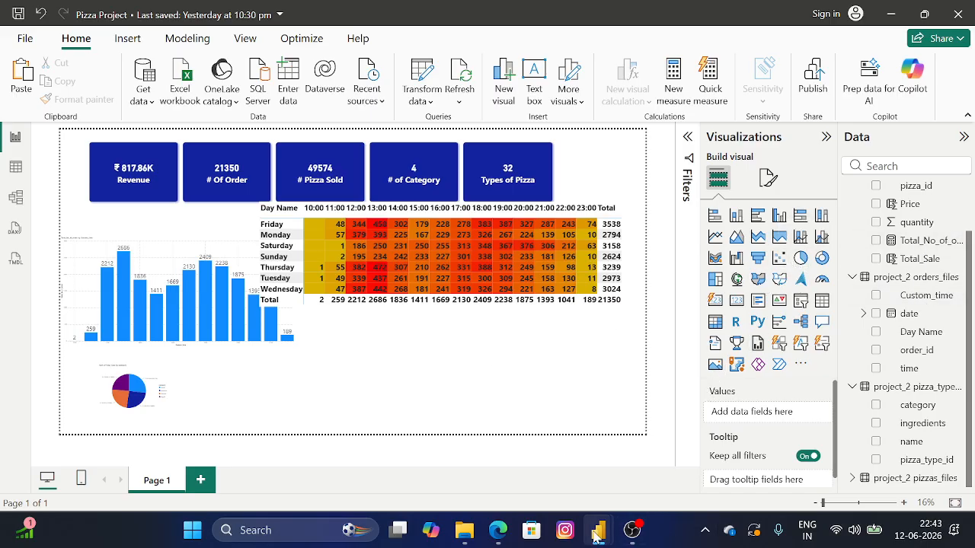
Insert a clustered bar chart and size it to fit beneath the matrix at the page's lower-right corner
{"action": "mouse_move", "coordinate": [596, 537]}
{"action": "left_click", "coordinate": [756, 217]}
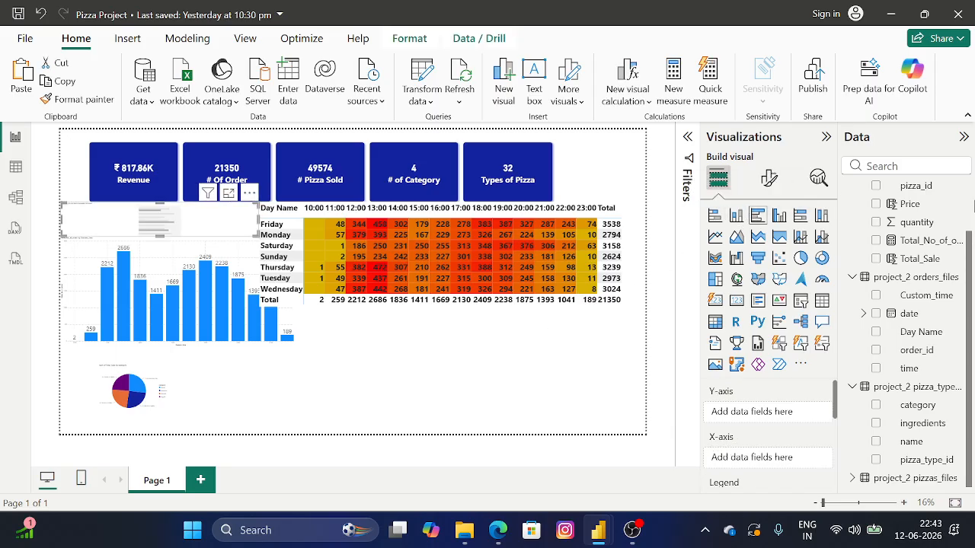
{"action": "left_click_drag", "start_coordinate": [418, 390], "coordinate": [528, 426]}
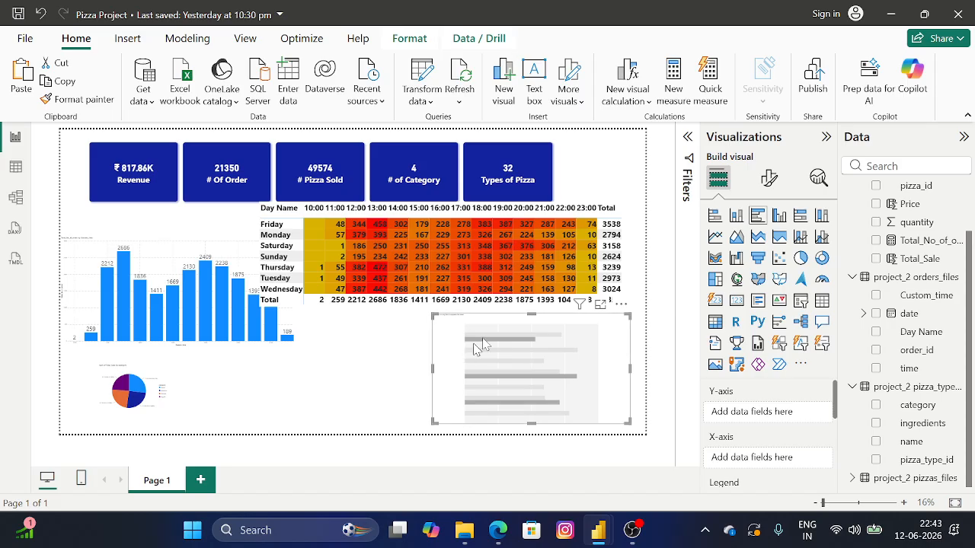
{"action": "left_click_drag", "start_coordinate": [527, 313], "coordinate": [531, 316]}
{"action": "left_click_drag", "start_coordinate": [435, 368], "coordinate": [506, 372]}
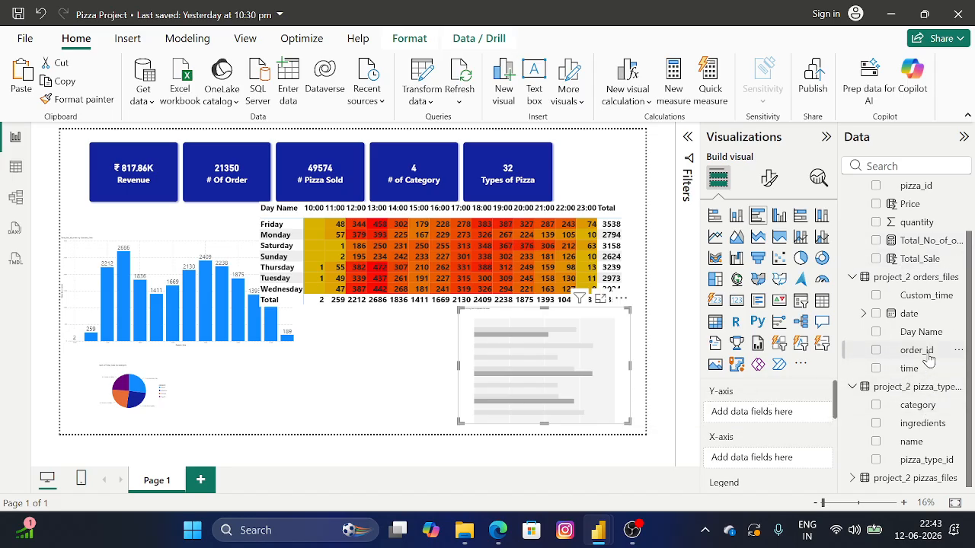
Examine the size column of the project_2 pizzas_files table in Table view and return to the report
{"action": "scroll", "coordinate": [929, 413], "scroll_direction": "up", "scroll_amount": 1}
{"action": "scroll", "coordinate": [929, 413], "scroll_direction": "up", "scroll_amount": 1}
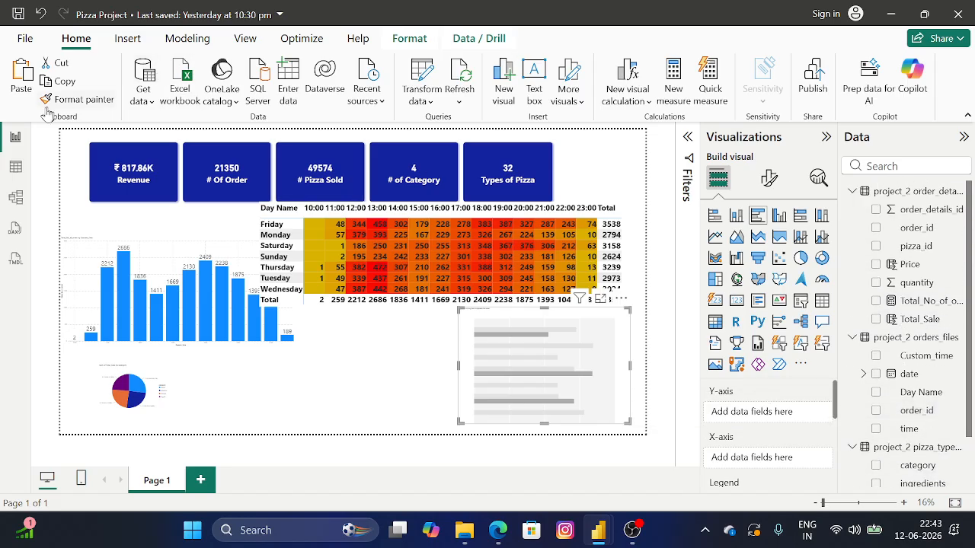
{"action": "left_click", "coordinate": [17, 166]}
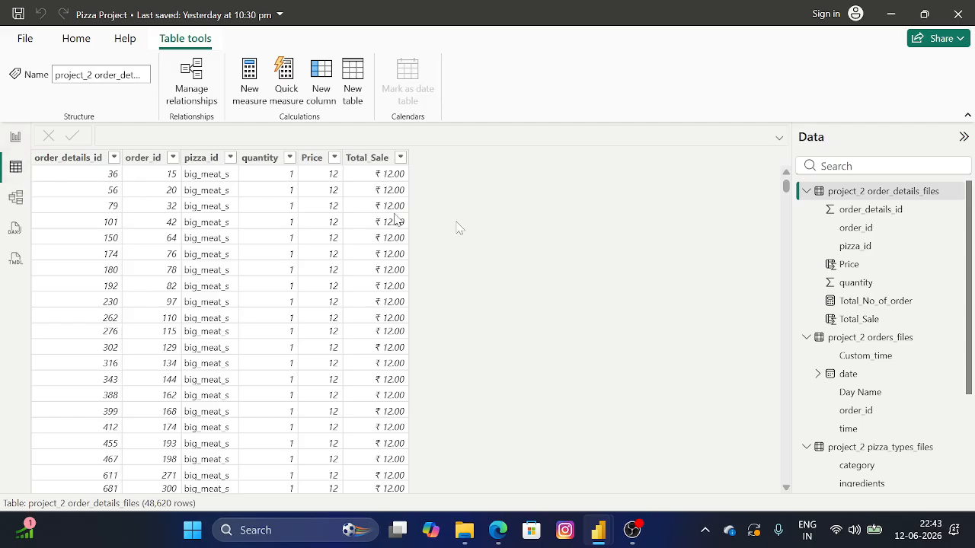
{"action": "scroll", "coordinate": [907, 331], "scroll_direction": "down", "scroll_amount": 3}
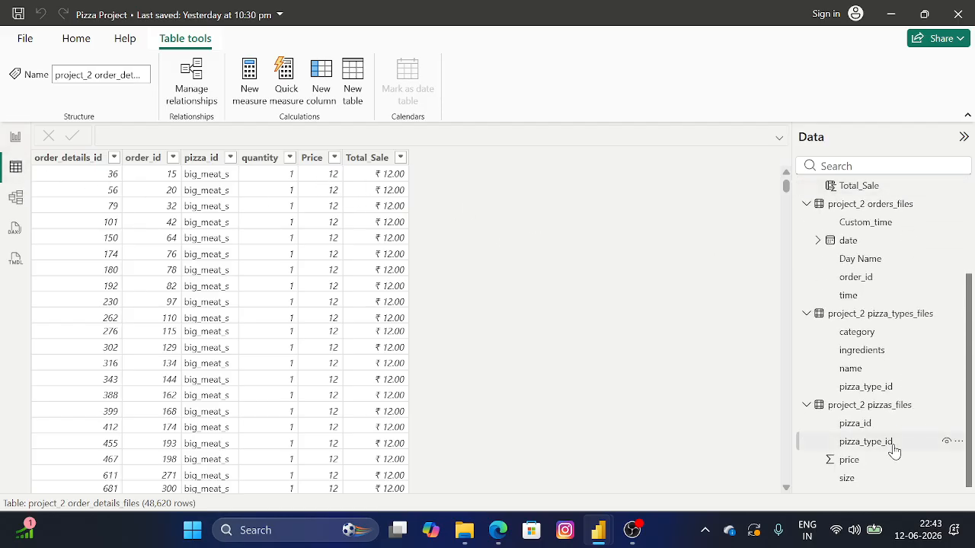
{"action": "left_click", "coordinate": [875, 405]}
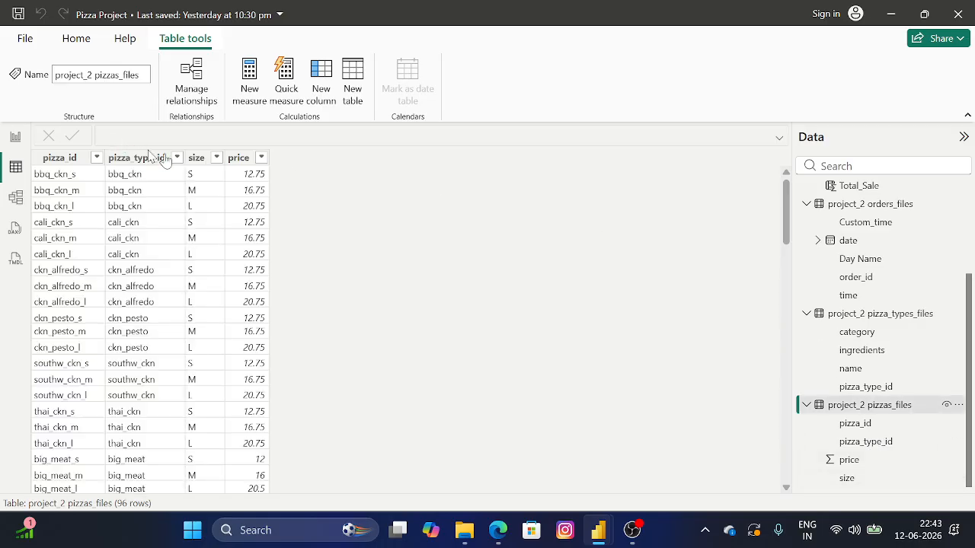
{"action": "left_click", "coordinate": [195, 159]}
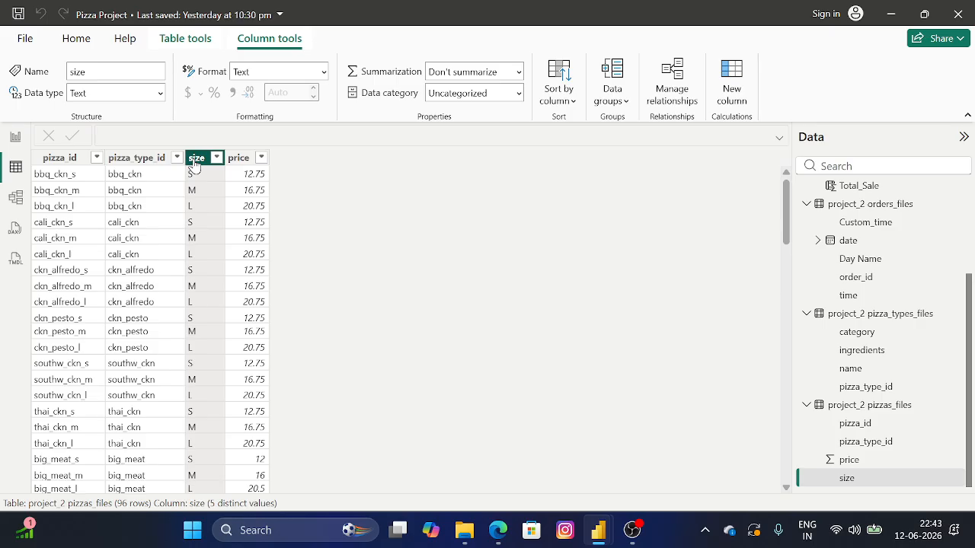
{"action": "left_click", "coordinate": [14, 133]}
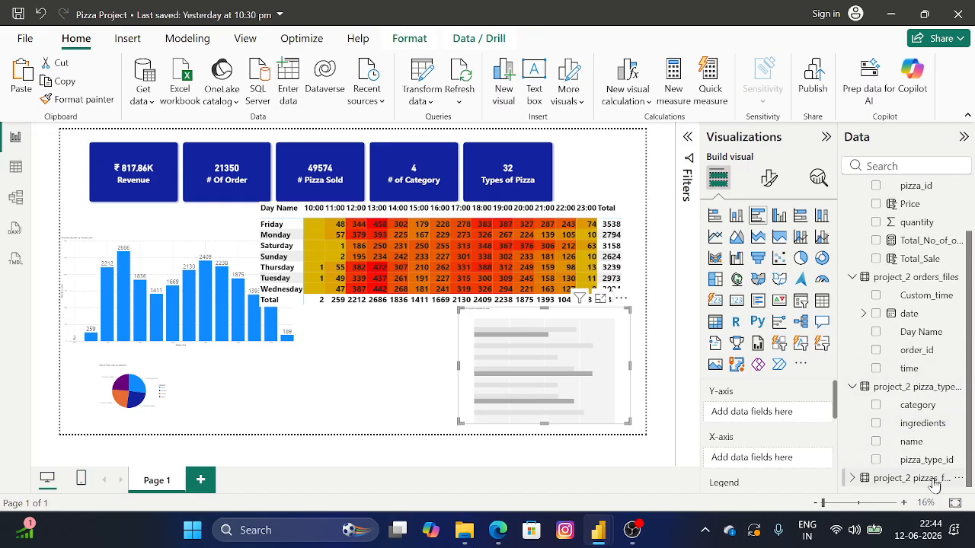
Assign size to the bar chart's Y-axis and the sum of quantity to its X-axis, and preview it in focus mode
{"action": "scroll", "coordinate": [907, 472], "scroll_direction": "down", "scroll_amount": 2}
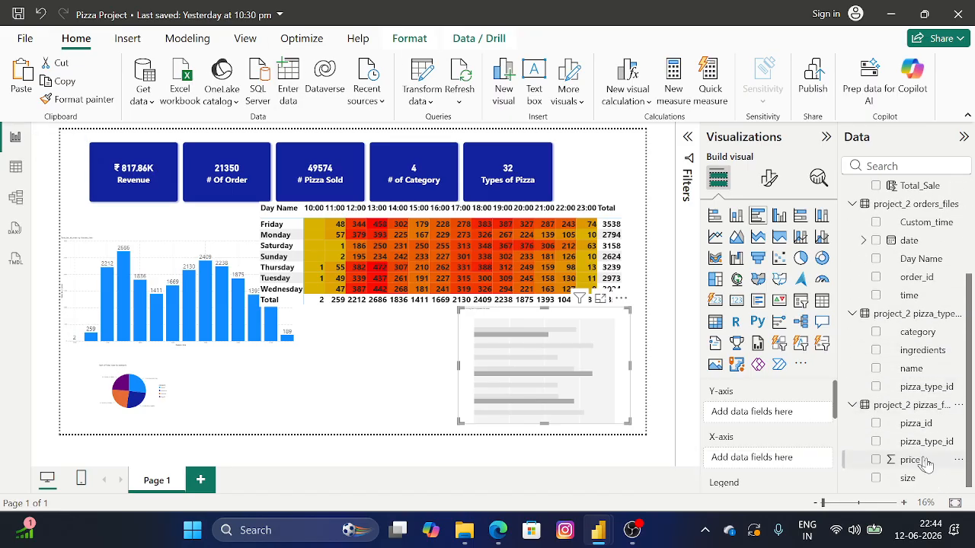
{"action": "left_click_drag", "start_coordinate": [906, 478], "coordinate": [769, 424]}
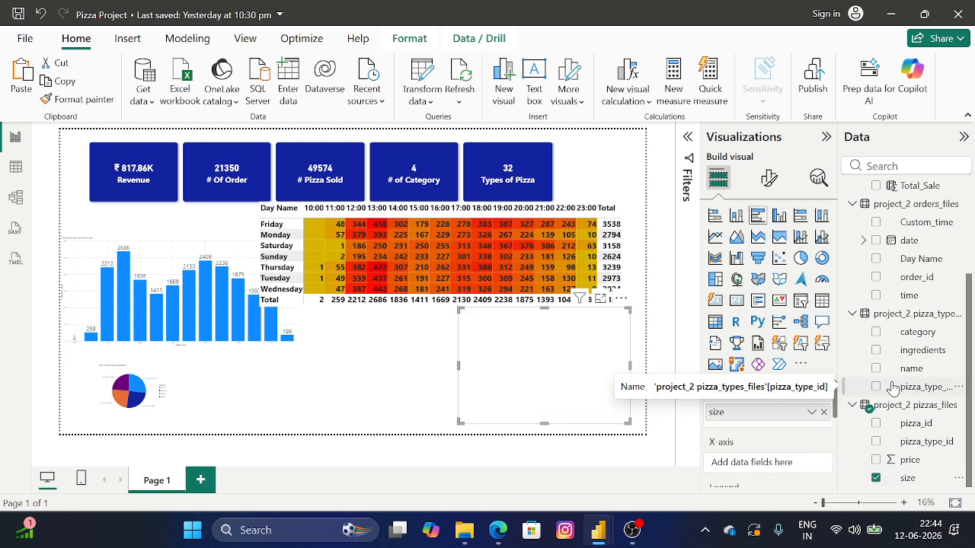
{"action": "scroll", "coordinate": [892, 388], "scroll_direction": "up", "scroll_amount": 3}
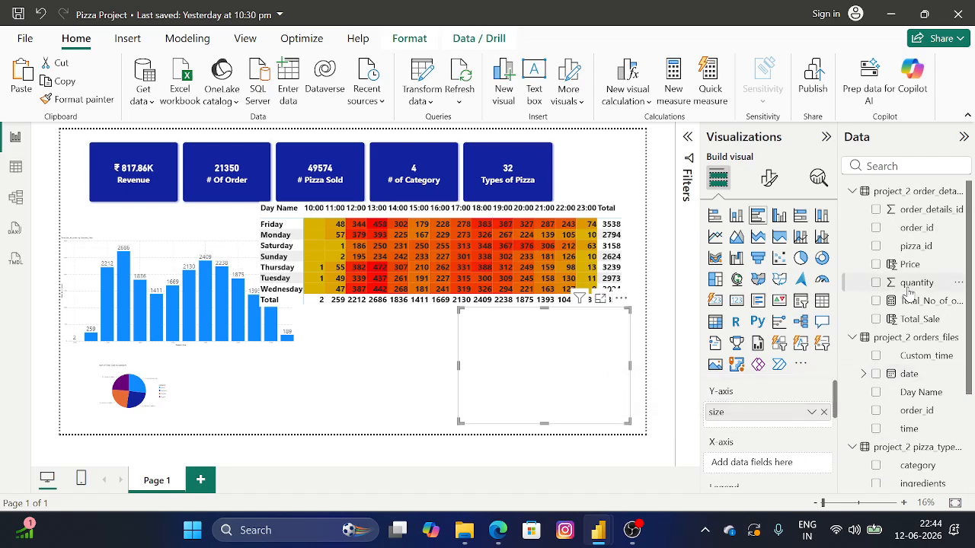
{"action": "left_click_drag", "start_coordinate": [914, 282], "coordinate": [797, 462]}
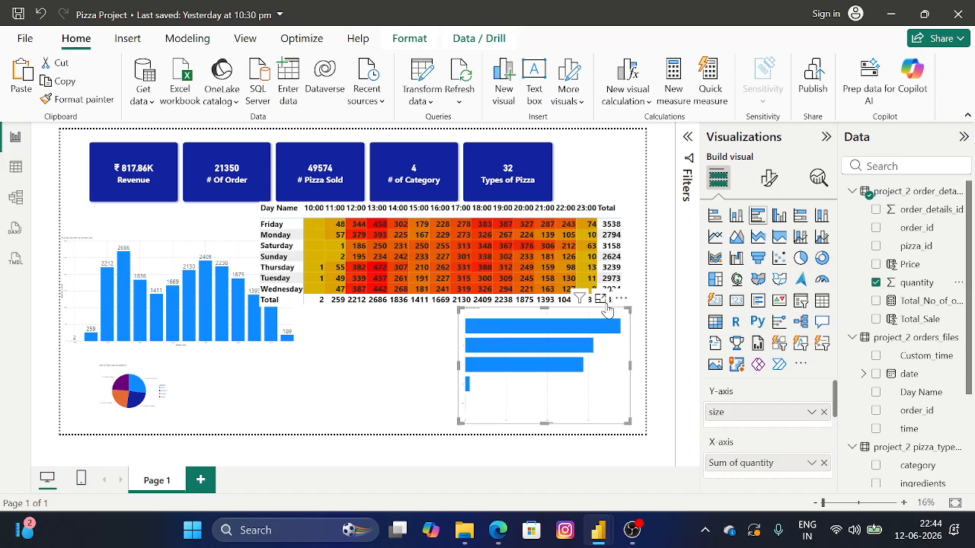
{"action": "left_click", "coordinate": [599, 300]}
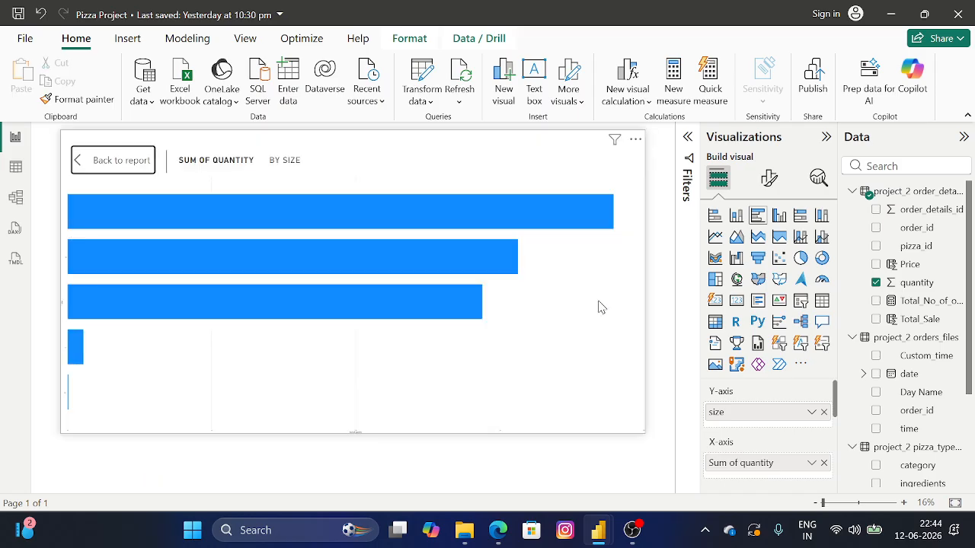
{"action": "left_click", "coordinate": [91, 160]}
Format the bar chart's Y-axis labels as bold black text at font size 40
{"action": "left_click", "coordinate": [767, 178]}
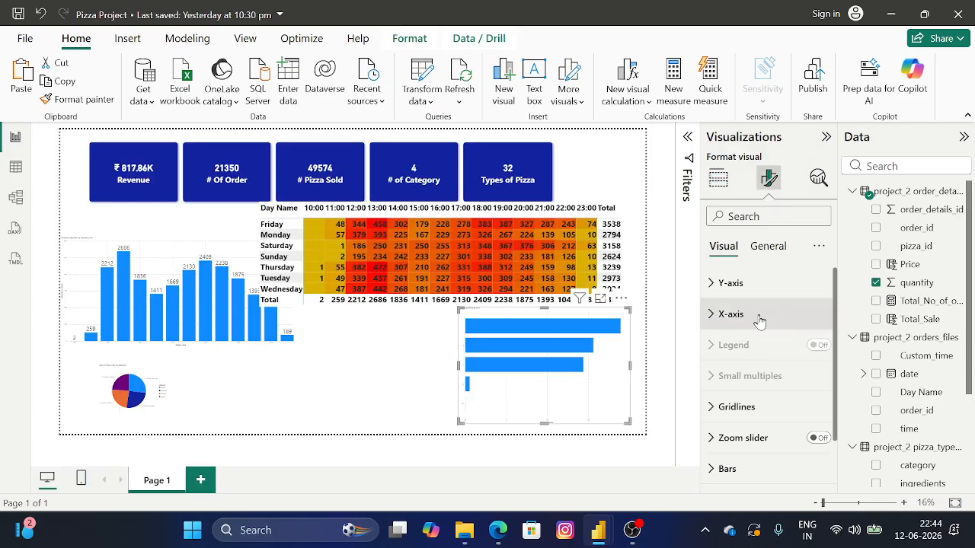
{"action": "left_click", "coordinate": [720, 314]}
{"action": "left_click", "coordinate": [719, 283]}
{"action": "scroll", "coordinate": [728, 324], "scroll_direction": "down", "scroll_amount": 3}
{"action": "scroll", "coordinate": [728, 324], "scroll_direction": "up", "scroll_amount": 2}
{"action": "left_click", "coordinate": [805, 283]}
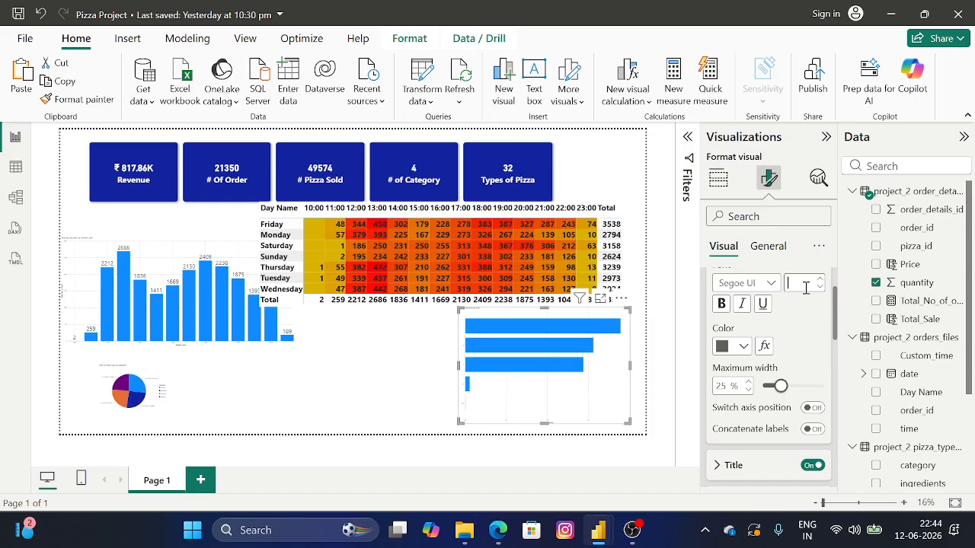
{"action": "type", "text": "40"}
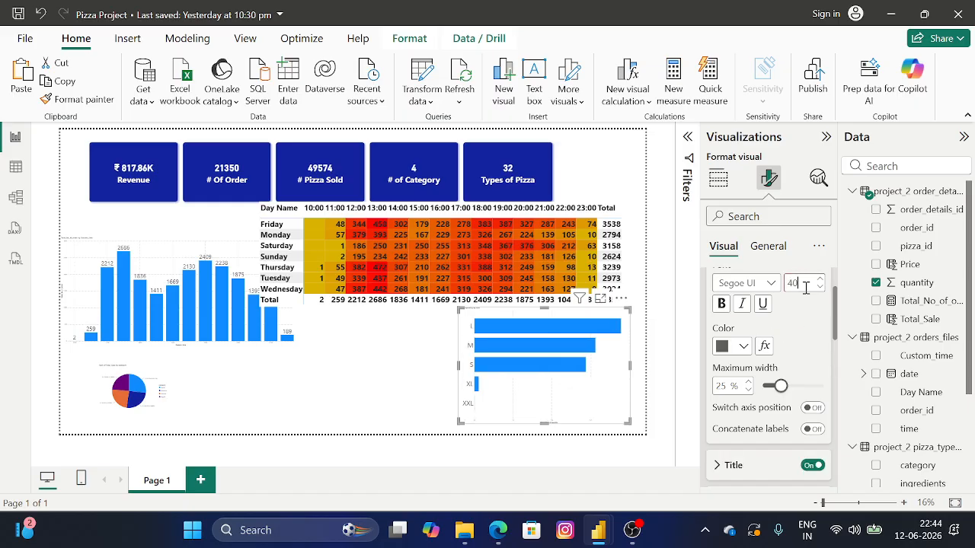
{"action": "left_click", "coordinate": [721, 304]}
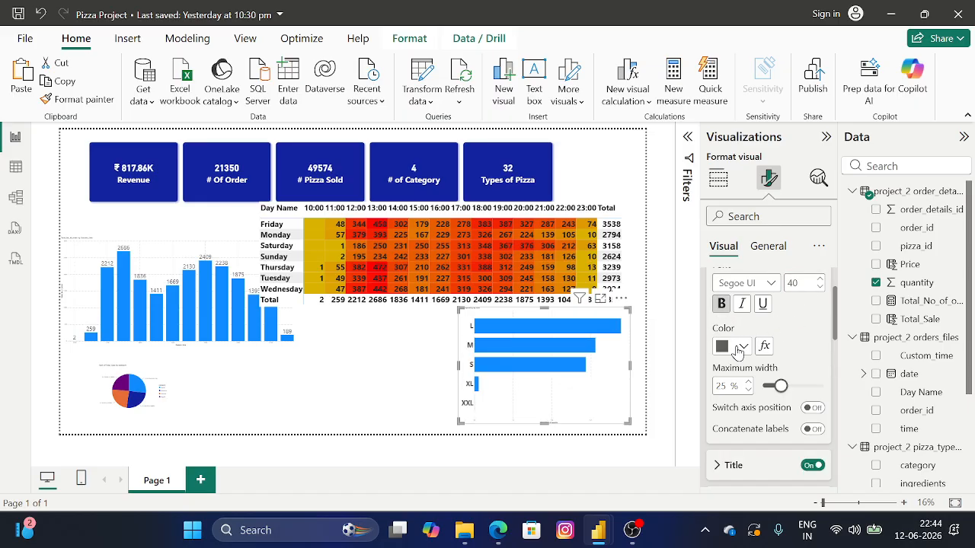
{"action": "left_click", "coordinate": [737, 346]}
{"action": "left_click", "coordinate": [753, 74]}
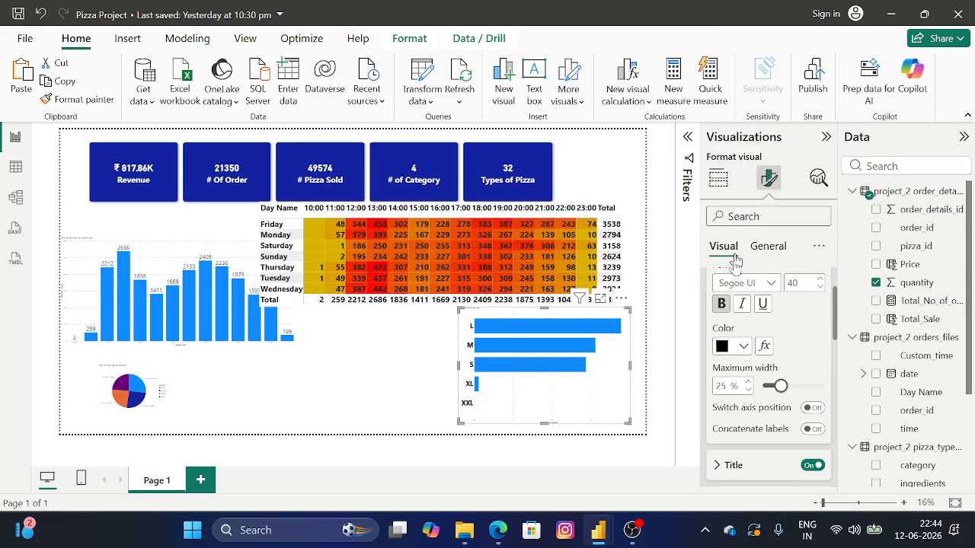
Reduce the bar chart's Y-axis label font size to 35, trying 25 first
{"action": "type", "text": "25"}
{"action": "key", "text": "BackSpace"}
{"action": "key", "text": "BackSpace"}
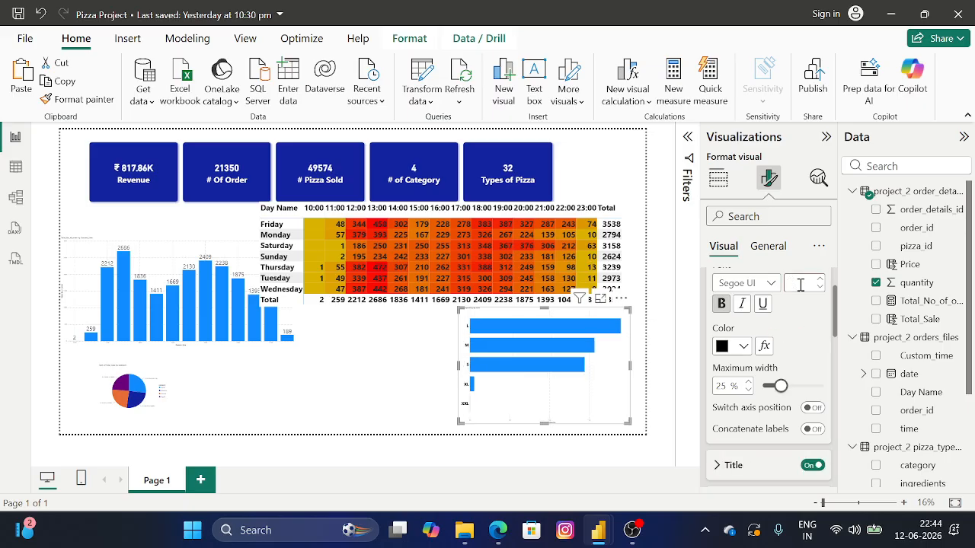
{"action": "type", "text": "35"}
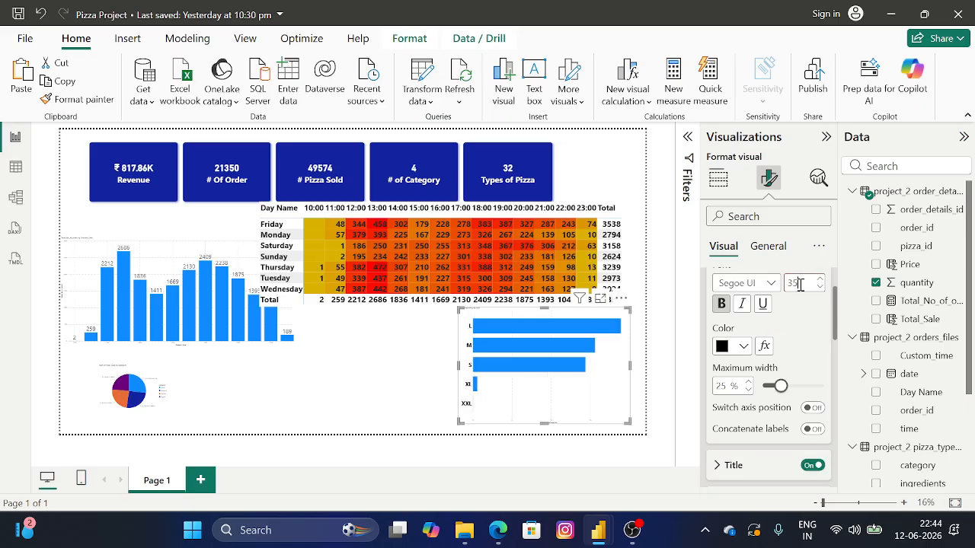
Set the bar chart's Y-axis label font size to 40 and close the Y-axis settings
{"action": "key", "text": "BackSpace"}
{"action": "key", "text": "BackSpace"}
{"action": "type", "text": "40"}
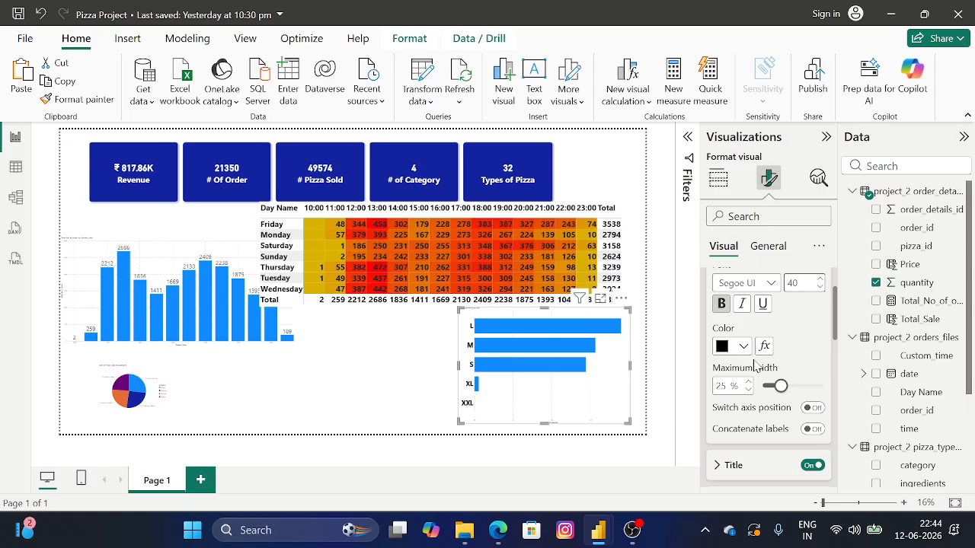
{"action": "mouse_move", "coordinate": [779, 392]}
{"action": "left_mouse_down"}
{"action": "mouse_move", "coordinate": [805, 391]}
{"action": "mouse_move", "coordinate": [778, 389]}
{"action": "left_mouse_up"}
{"action": "scroll", "coordinate": [732, 314], "scroll_direction": "up", "scroll_amount": 2}
{"action": "left_click", "coordinate": [736, 283]}
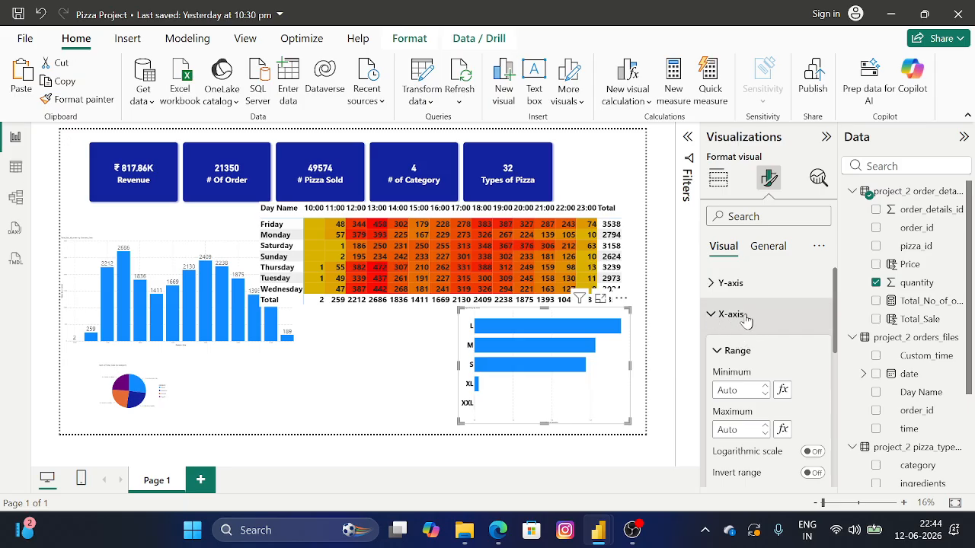
Format the bar chart's X-axis values as bold text at font size 40
{"action": "left_click", "coordinate": [740, 315]}
{"action": "scroll", "coordinate": [751, 365], "scroll_direction": "down", "scroll_amount": 2}
{"action": "scroll", "coordinate": [751, 335], "scroll_direction": "up", "scroll_amount": 2}
{"action": "left_click", "coordinate": [749, 315]}
{"action": "scroll", "coordinate": [760, 367], "scroll_direction": "down", "scroll_amount": 5}
{"action": "left_click", "coordinate": [743, 301]}
{"action": "left_click", "coordinate": [721, 362]}
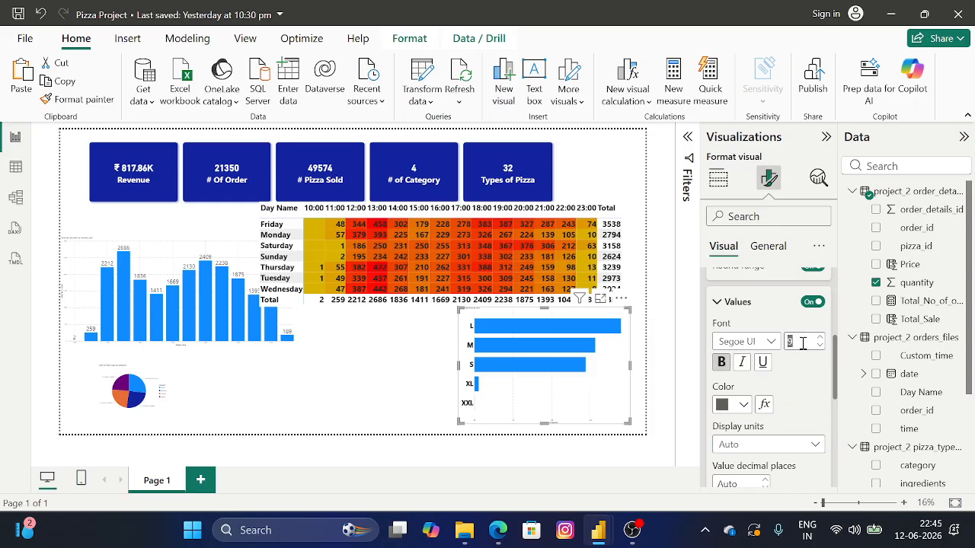
{"action": "type", "text": "40"}
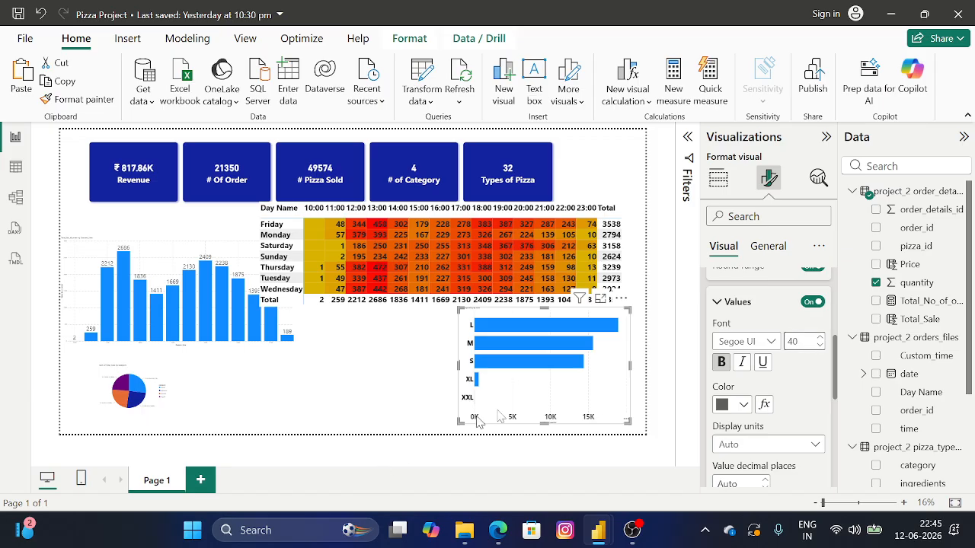
Turn off the bar chart's X-axis values and close the X-axis settings
{"action": "left_click", "coordinate": [812, 303]}
{"action": "scroll", "coordinate": [807, 320], "scroll_direction": "up", "scroll_amount": 2}
{"action": "scroll", "coordinate": [742, 297], "scroll_direction": "up", "scroll_amount": 2}
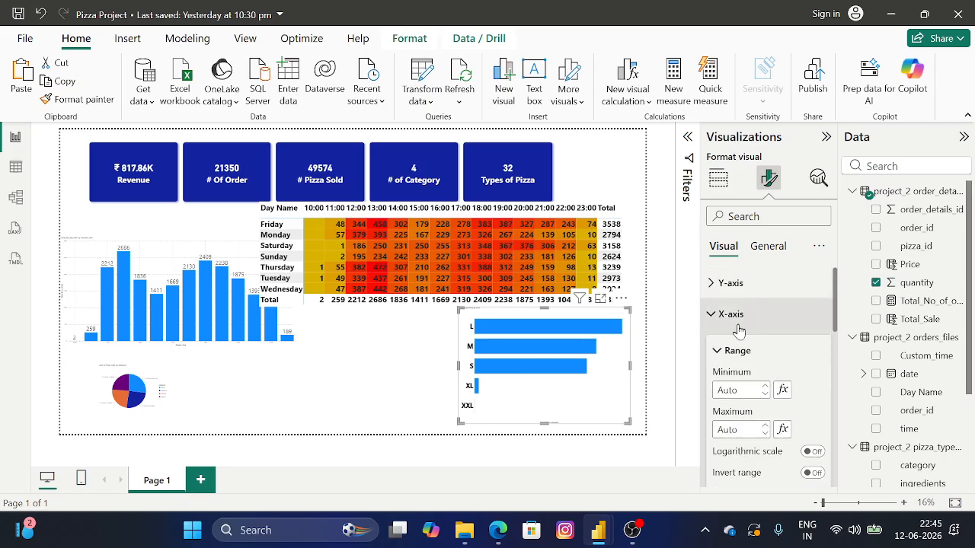
{"action": "left_click", "coordinate": [736, 315]}
Turn on data labels for the bar chart and expand their value settings
{"action": "scroll", "coordinate": [736, 409], "scroll_direction": "down", "scroll_amount": 2}
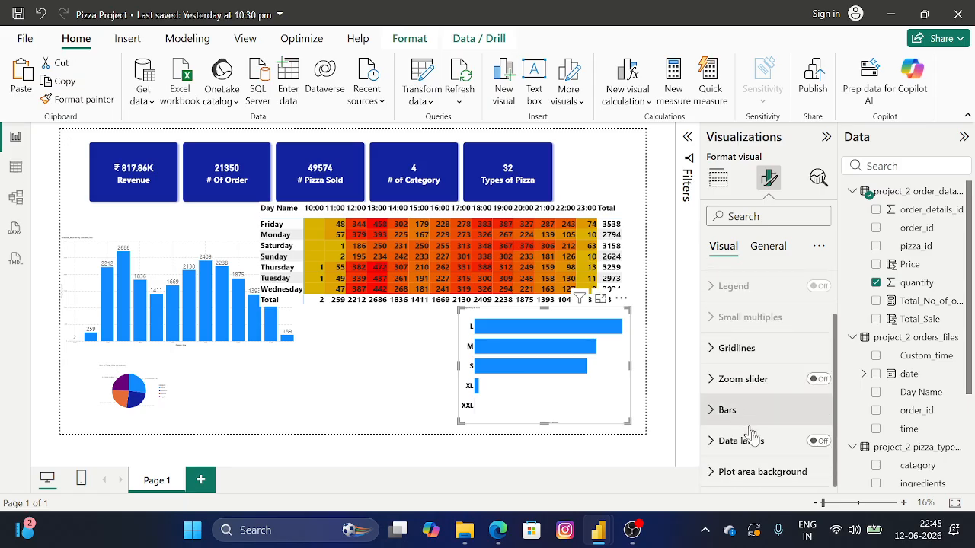
{"action": "left_click", "coordinate": [818, 442]}
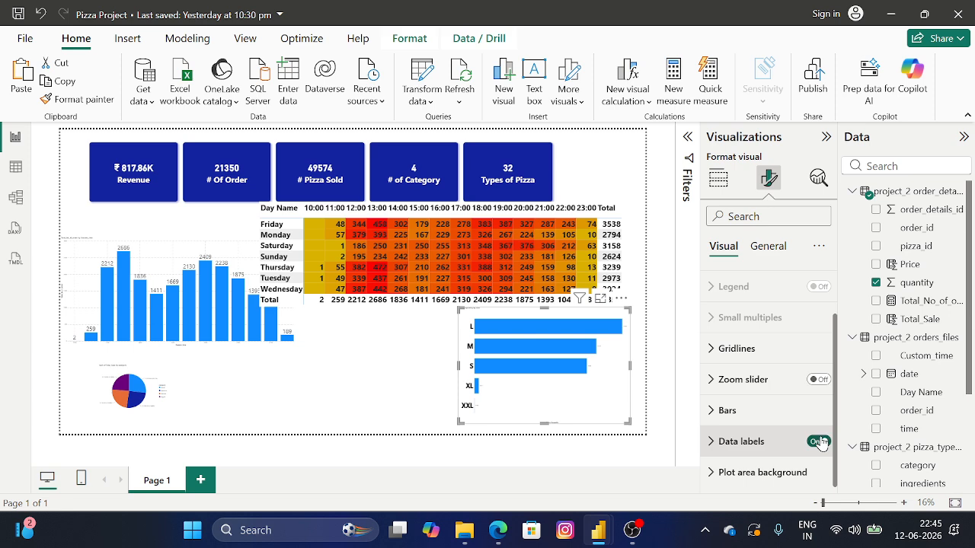
{"action": "left_click", "coordinate": [764, 443]}
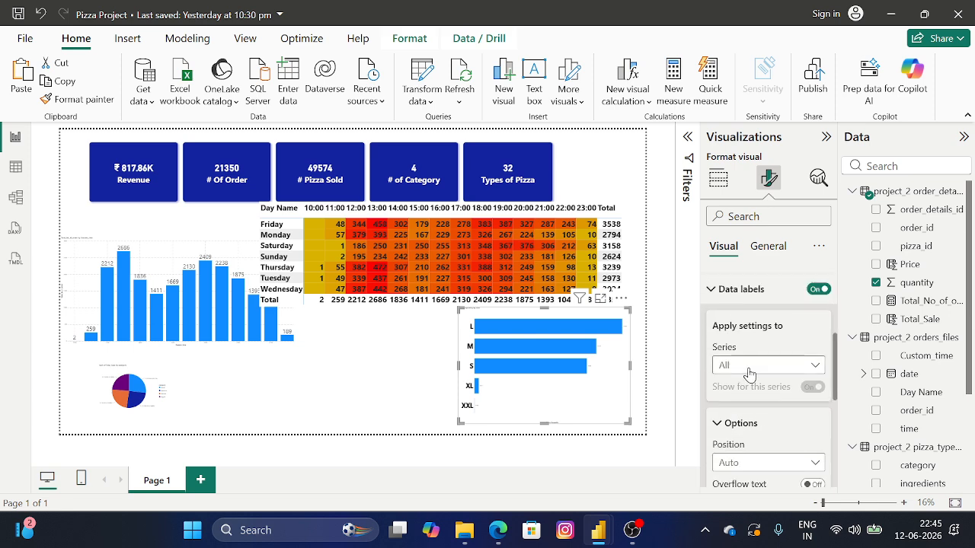
{"action": "scroll", "coordinate": [748, 373], "scroll_direction": "down", "scroll_amount": 2}
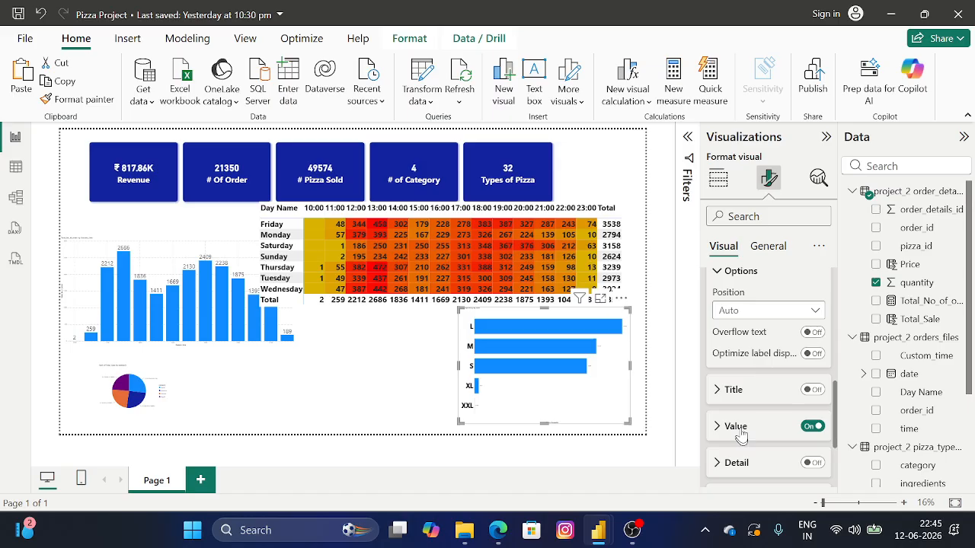
{"action": "left_click", "coordinate": [753, 316]}
{"action": "left_click", "coordinate": [753, 318]}
{"action": "left_click", "coordinate": [751, 433]}
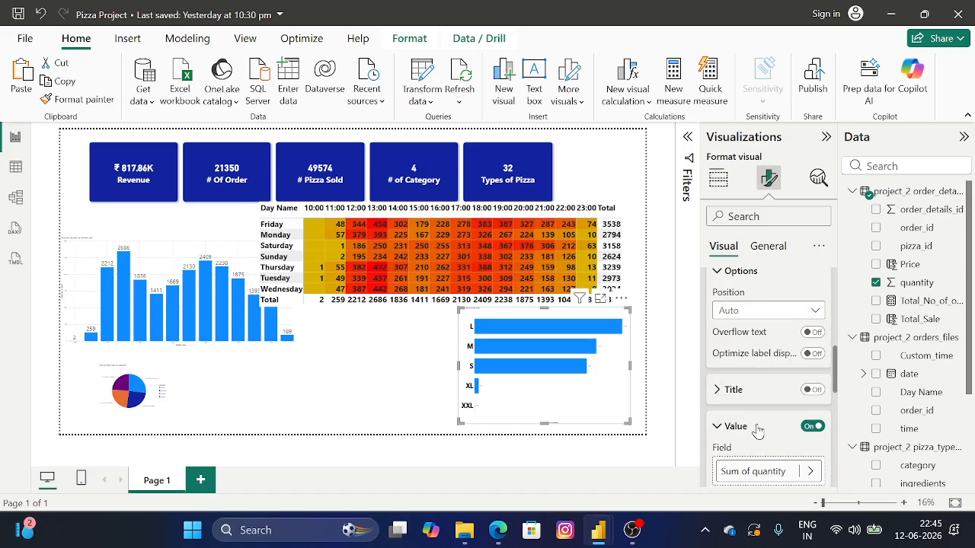
{"action": "scroll", "coordinate": [752, 432], "scroll_direction": "down", "scroll_amount": 4}
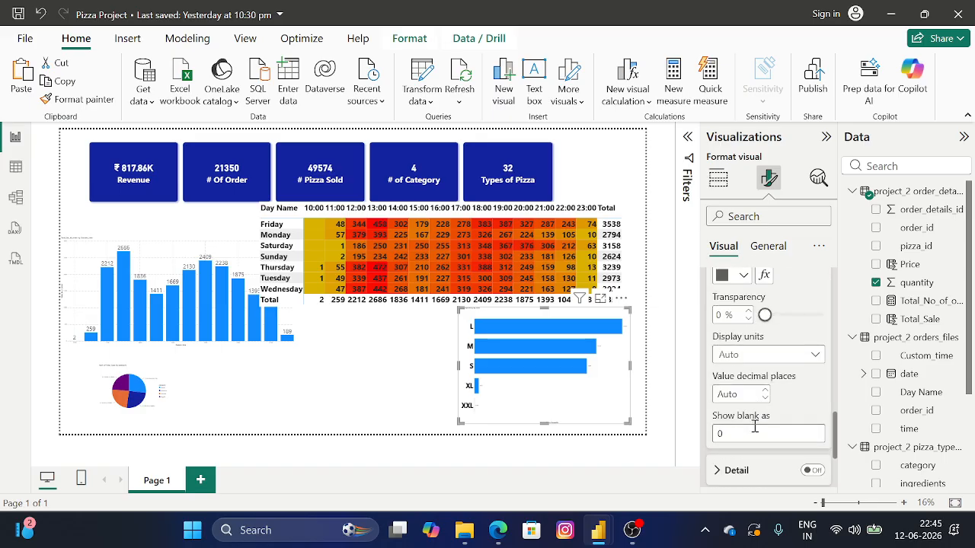
{"action": "scroll", "coordinate": [754, 426], "scroll_direction": "up", "scroll_amount": 5}
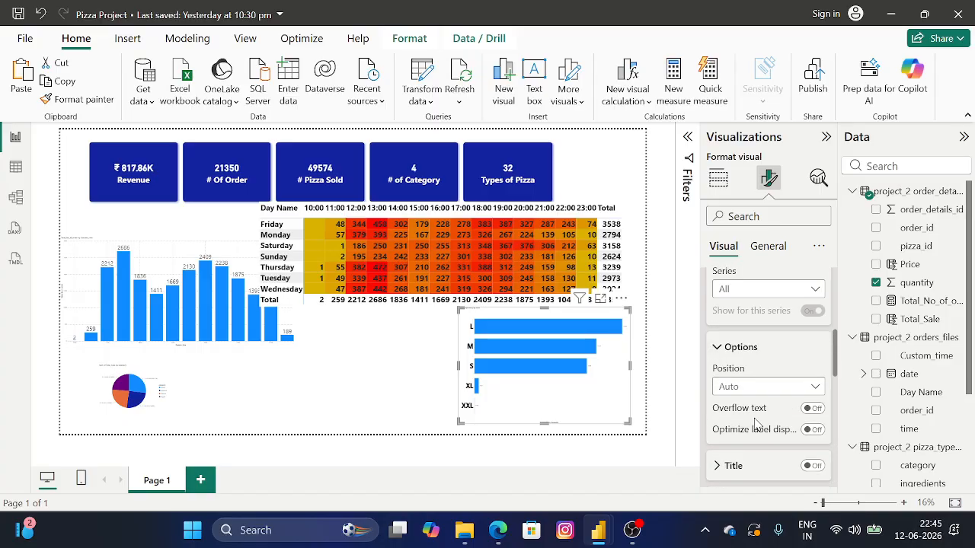
Set the bar chart's data label position to Inside end, trying Outside end first
{"action": "left_click", "coordinate": [762, 393]}
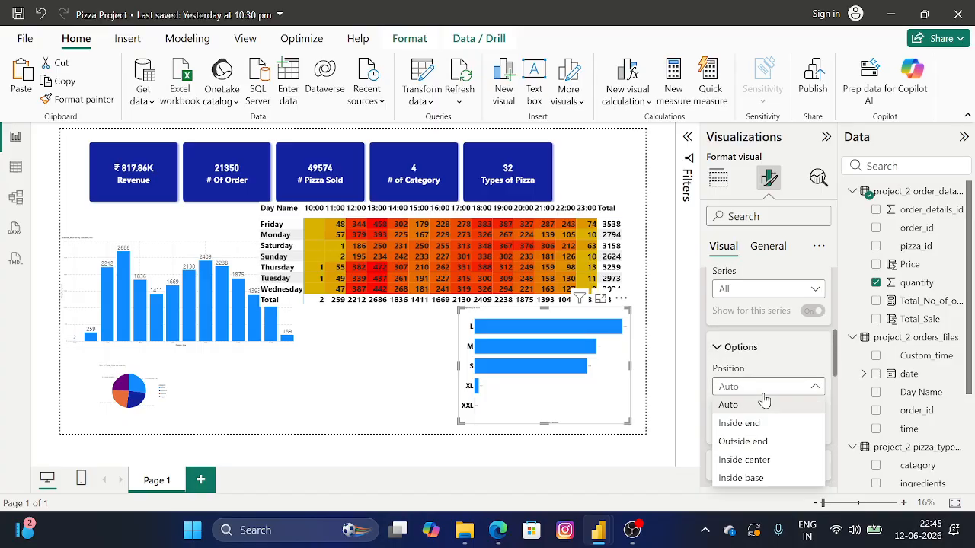
{"action": "left_click", "coordinate": [752, 442]}
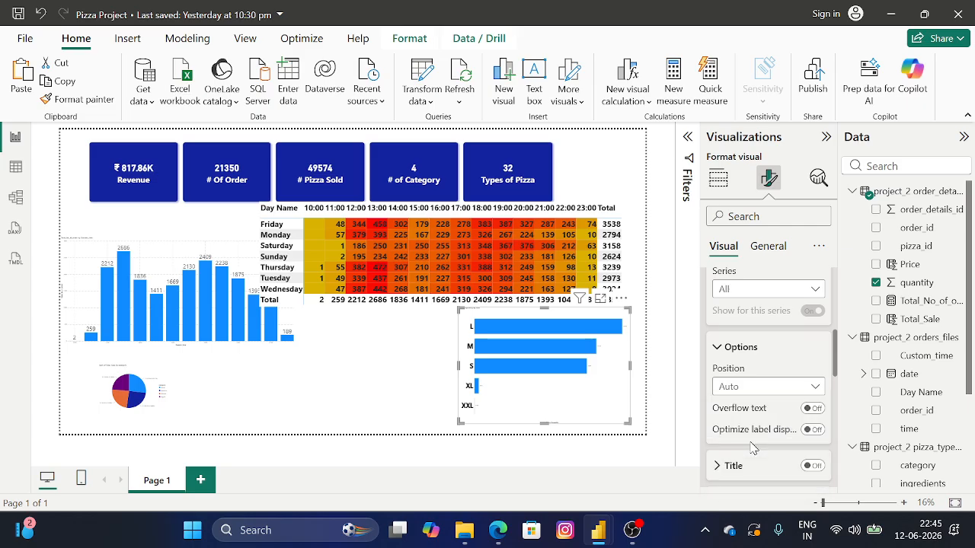
{"action": "left_click", "coordinate": [756, 386]}
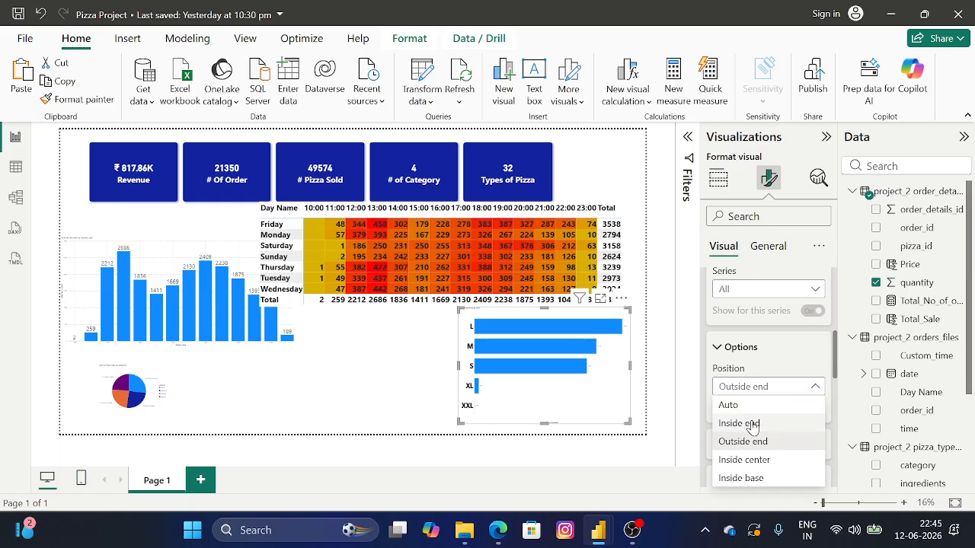
{"action": "left_click", "coordinate": [750, 422]}
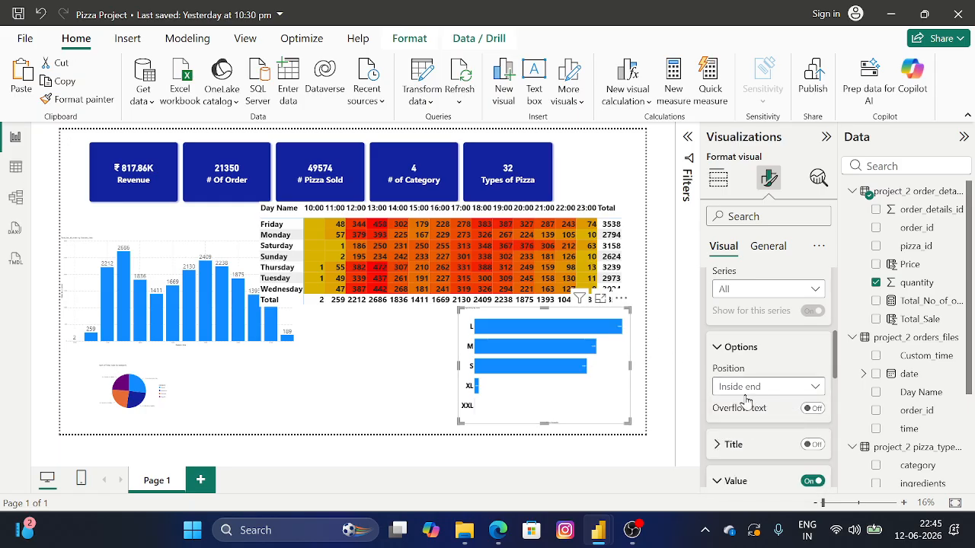
Format the bar chart's data label values as bold black text at font size 40
{"action": "scroll", "coordinate": [746, 408], "scroll_direction": "down", "scroll_amount": 3}
{"action": "left_click", "coordinate": [800, 421]}
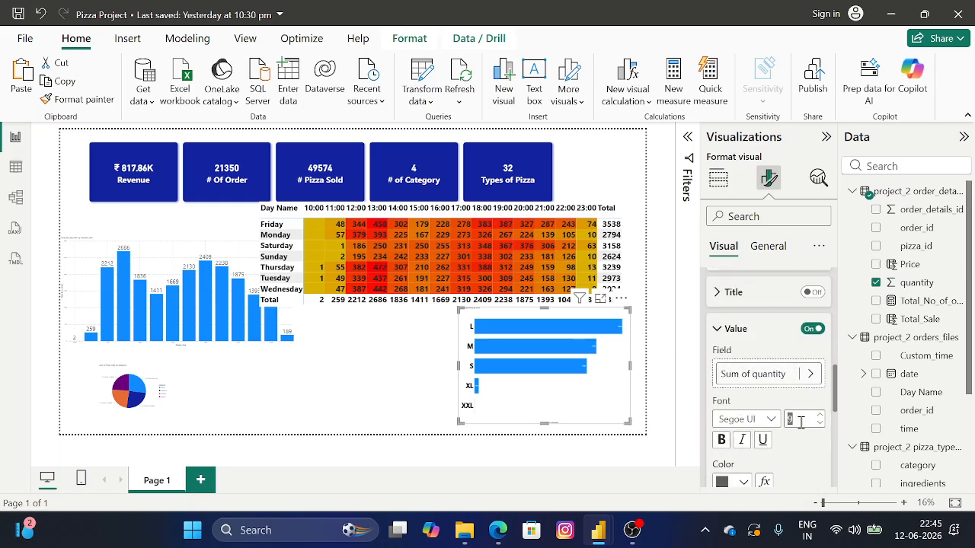
{"action": "key", "text": "BackSpace"}
{"action": "type", "text": "40"}
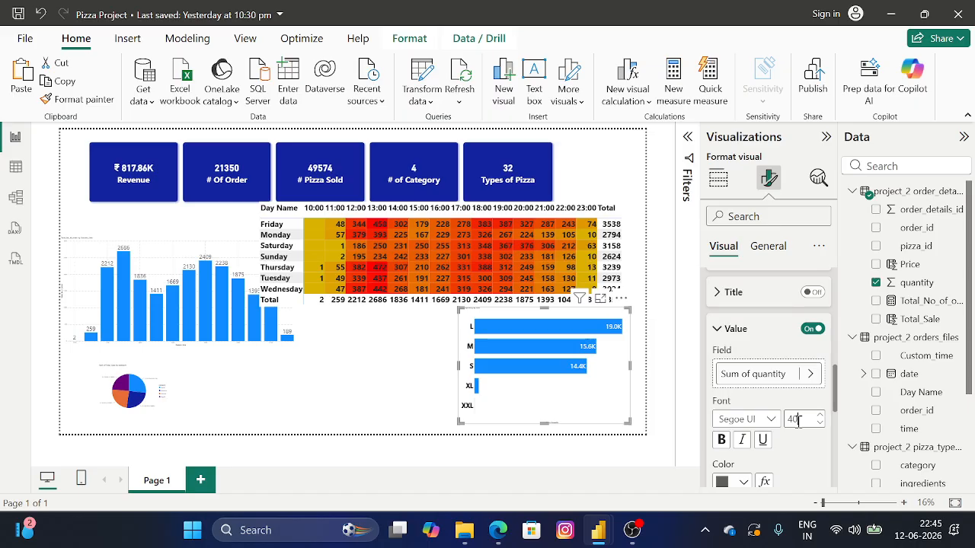
{"action": "left_click", "coordinate": [735, 482]}
{"action": "left_click", "coordinate": [752, 212]}
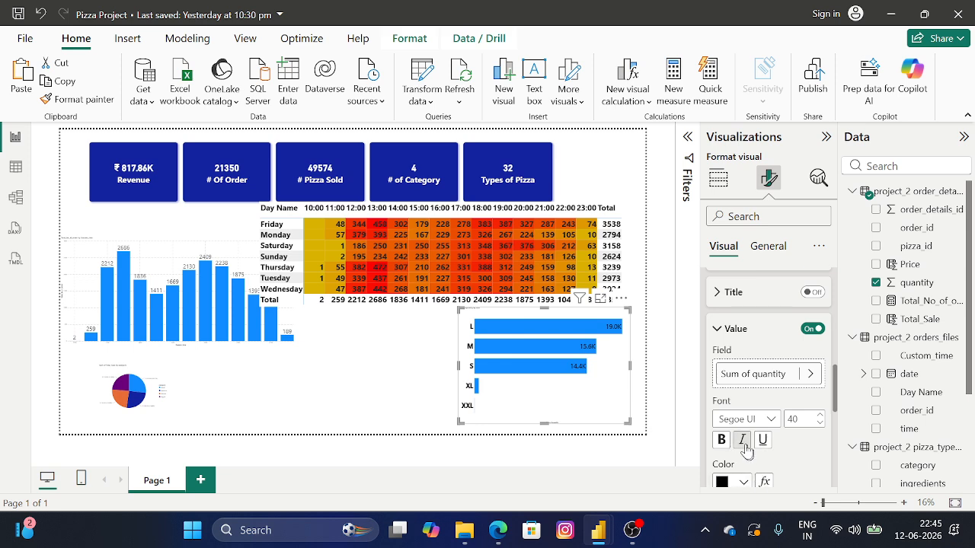
{"action": "left_click", "coordinate": [721, 440]}
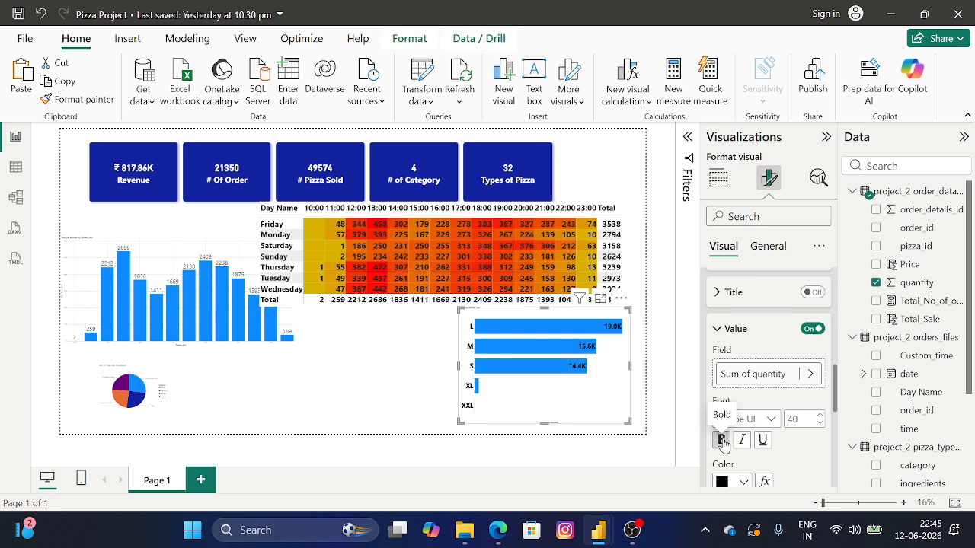
Try a light grey font color on the bar chart's data labels and restore black
{"action": "scroll", "coordinate": [753, 358], "scroll_direction": "down", "scroll_amount": 3}
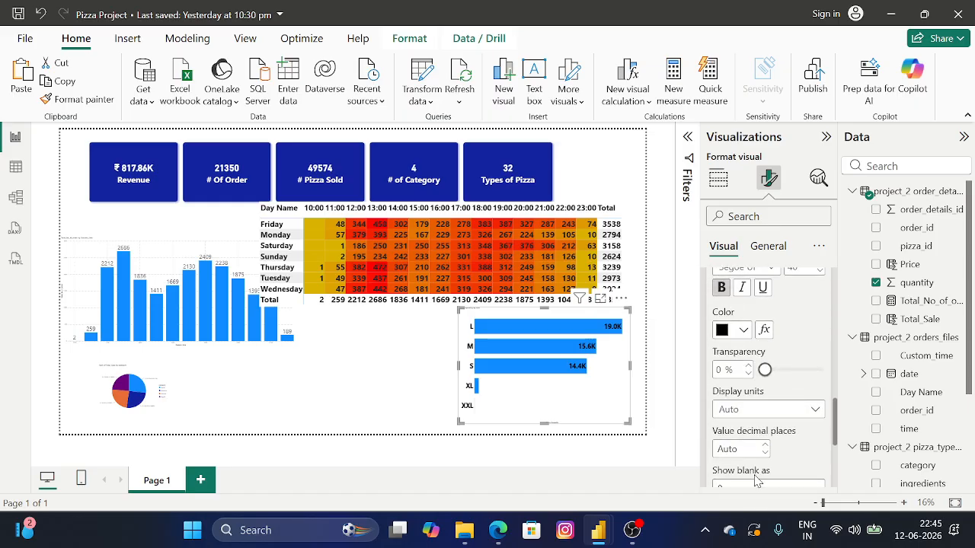
{"action": "left_click", "coordinate": [743, 329]}
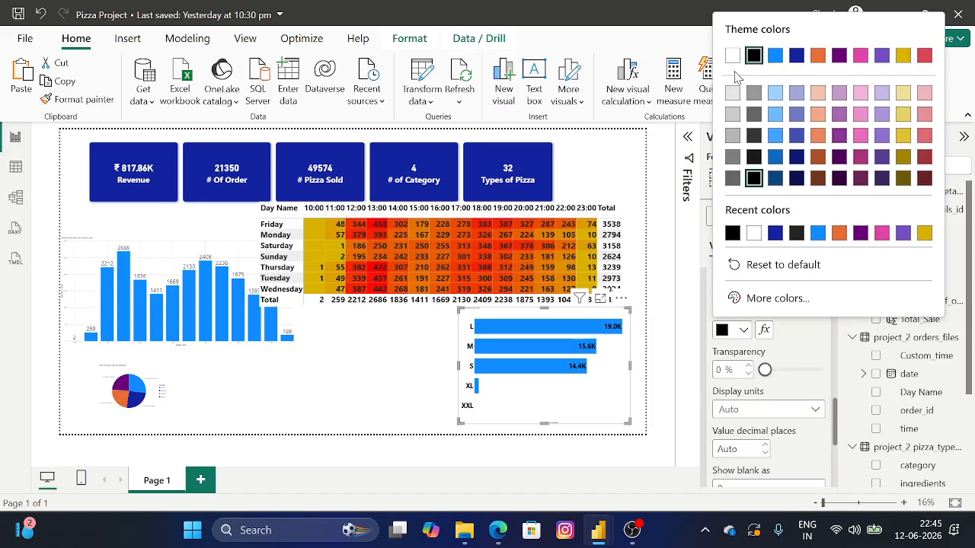
{"action": "left_click", "coordinate": [731, 56]}
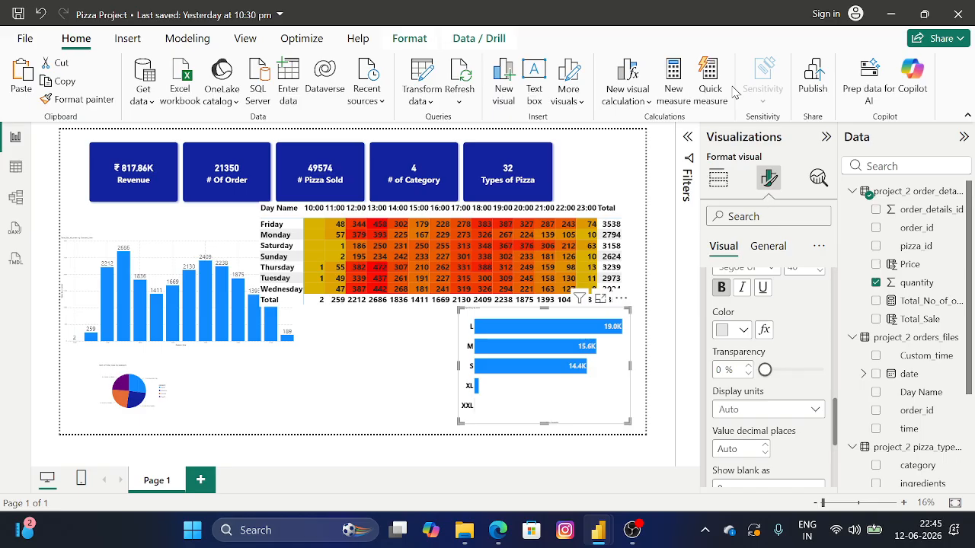
{"action": "left_click", "coordinate": [737, 330]}
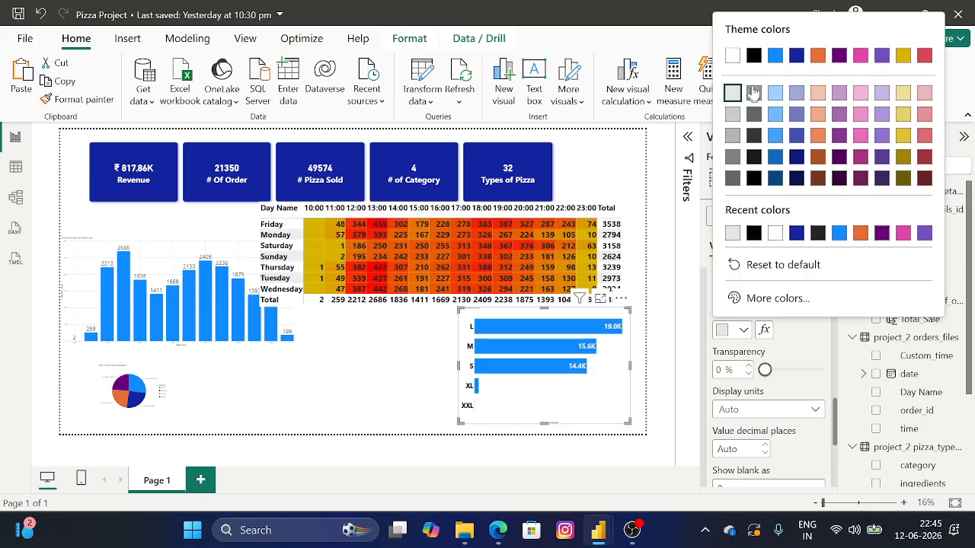
{"action": "left_click", "coordinate": [754, 58]}
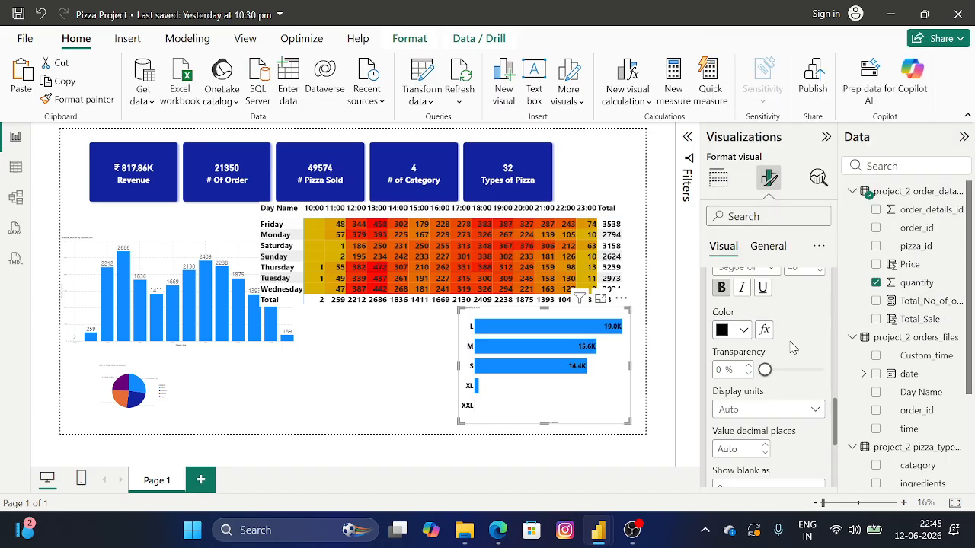
Raise the bar chart's data label font size to 45 and set the value decimal places to 0
{"action": "scroll", "coordinate": [790, 342], "scroll_direction": "up", "scroll_amount": 1}
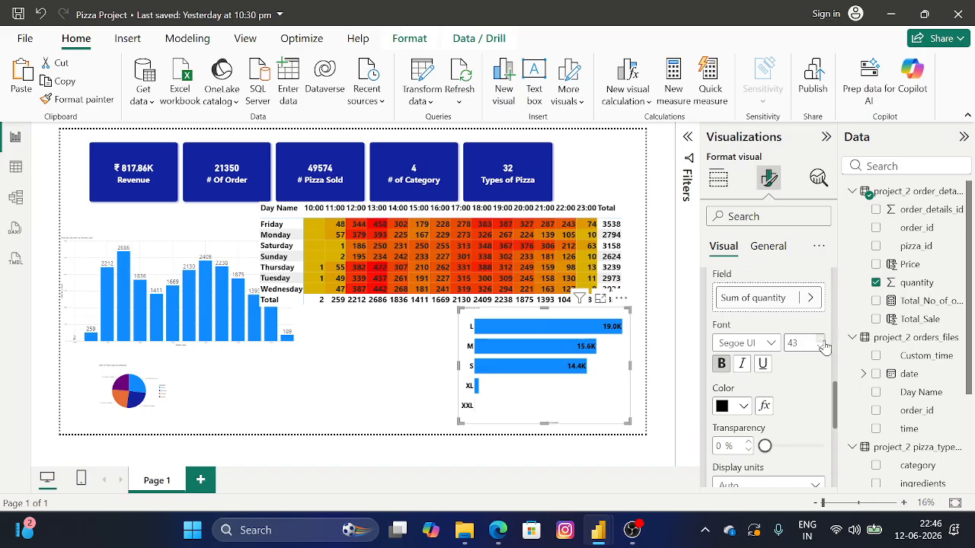
{"action": "scroll", "coordinate": [786, 348], "scroll_direction": "up", "scroll_amount": 2}
{"action": "scroll", "coordinate": [809, 363], "scroll_direction": "down", "scroll_amount": 3}
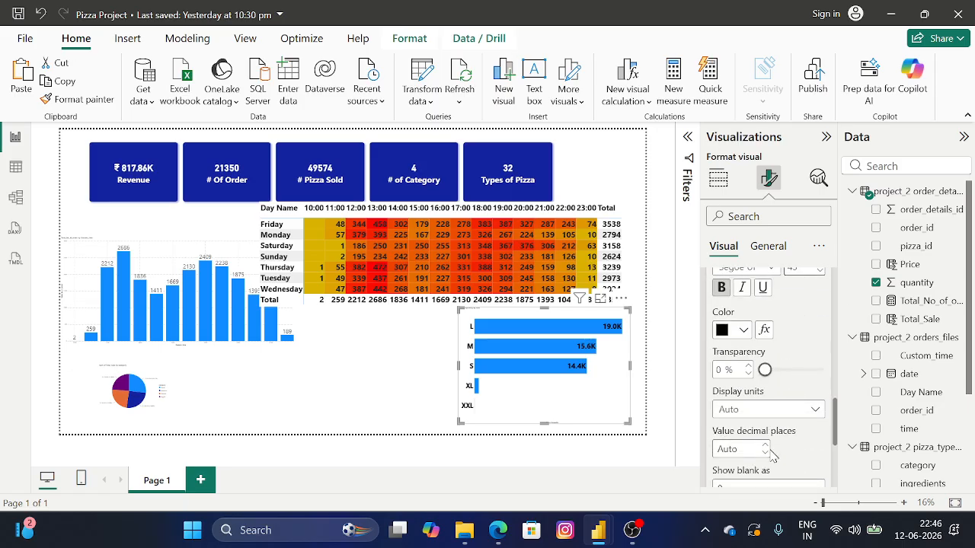
{"action": "left_click", "coordinate": [763, 453]}
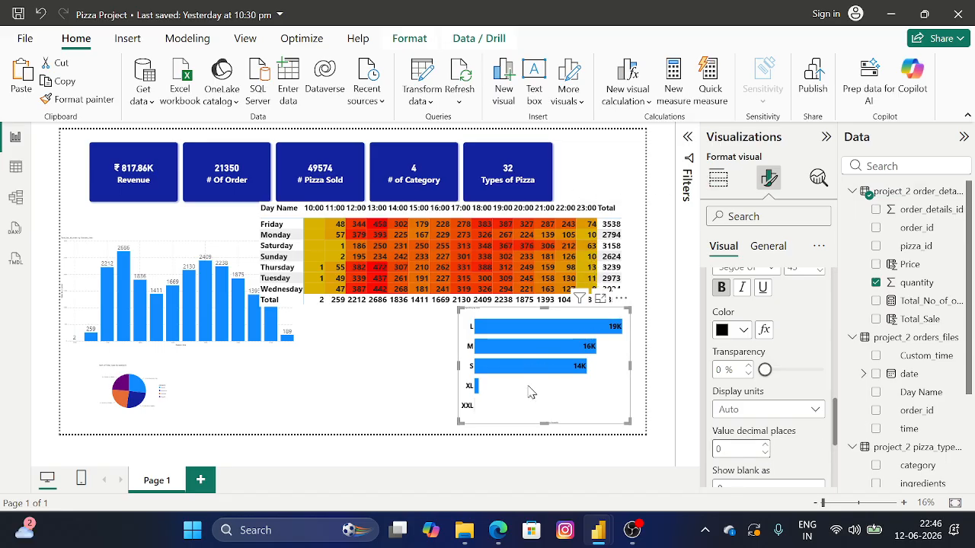
Examine the bar chart's quantity by size in focus mode, including the L bar's tooltip, and return to the report
{"action": "left_click", "coordinate": [601, 300]}
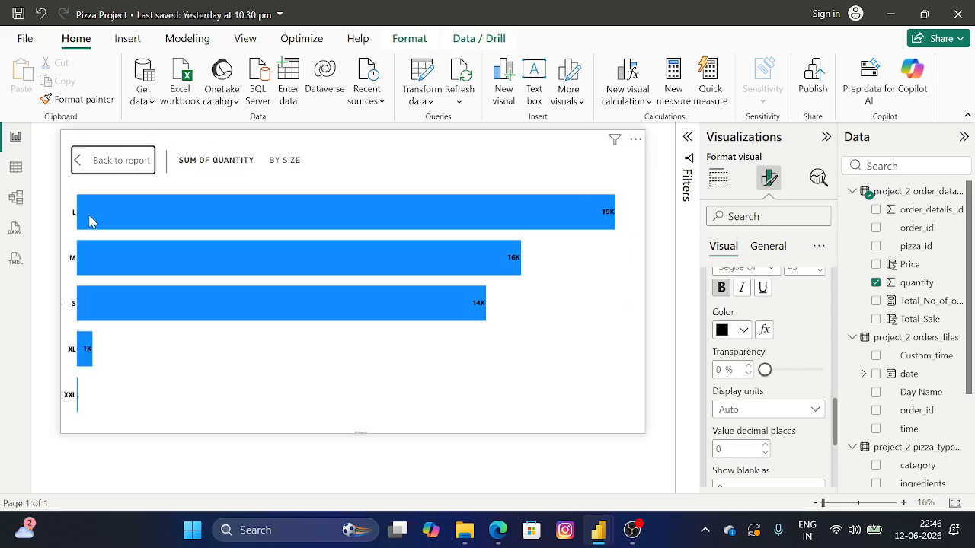
{"action": "mouse_move", "coordinate": [89, 221]}
{"action": "mouse_move", "coordinate": [161, 215]}
{"action": "mouse_move", "coordinate": [103, 218]}
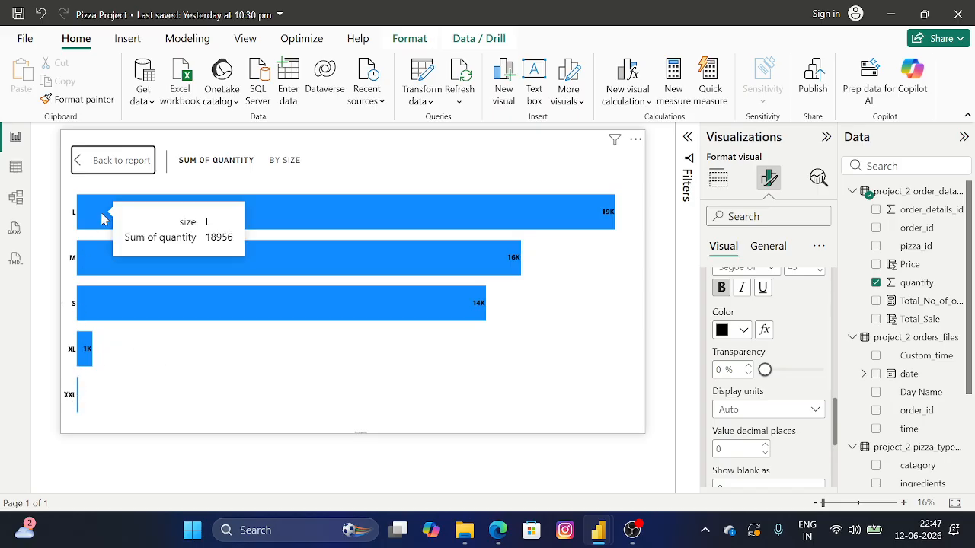
{"action": "left_click", "coordinate": [99, 161]}
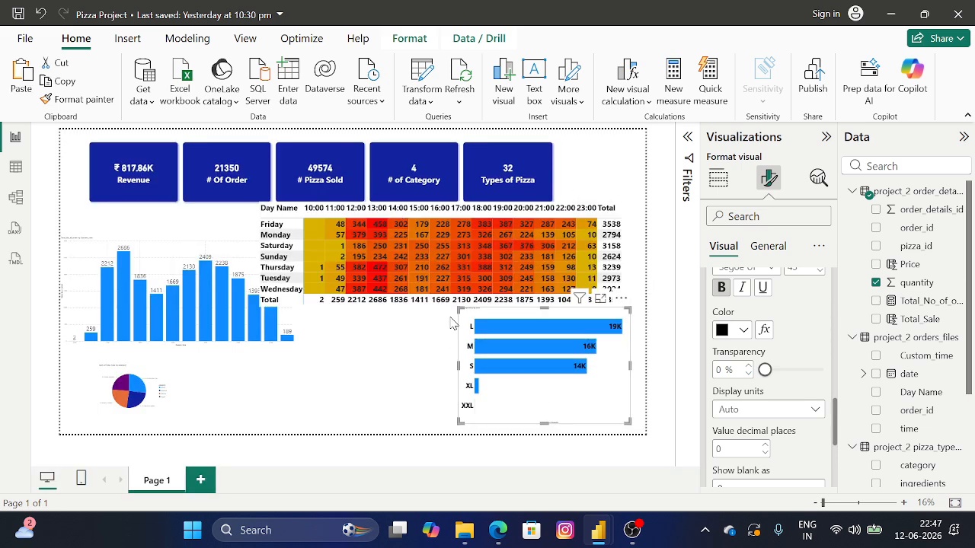
{"action": "left_click", "coordinate": [420, 345]}
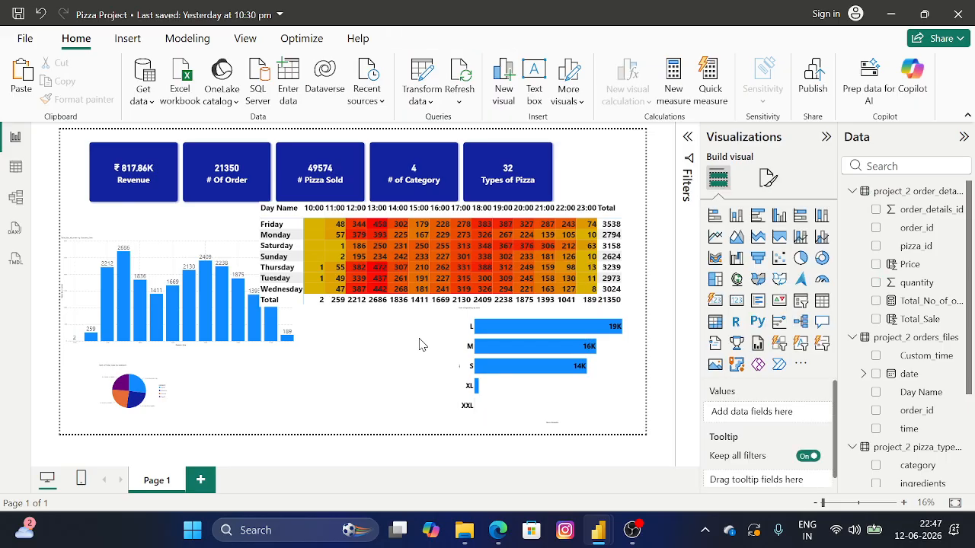
Switch to the Project2_piza.bi report and examine the Order | Every Session chart on its Project2_Pizza page
{"action": "mouse_move", "coordinate": [276, 315]}
{"action": "mouse_move", "coordinate": [600, 534]}
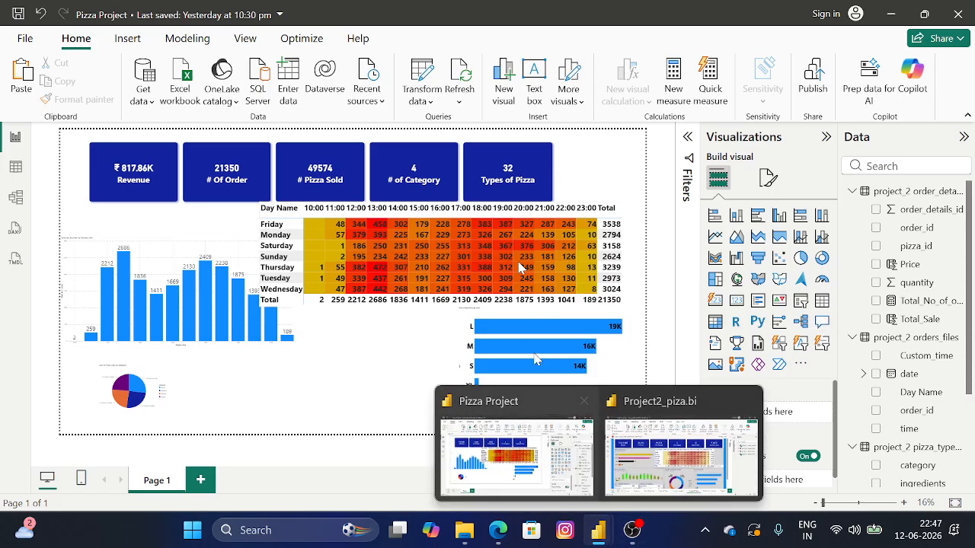
{"action": "left_click", "coordinate": [562, 482]}
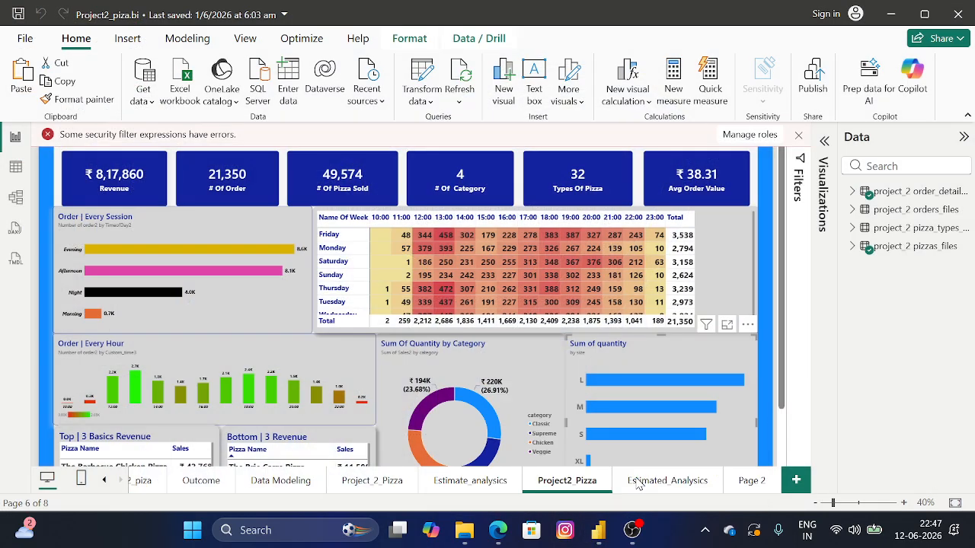
{"action": "left_click", "coordinate": [673, 461]}
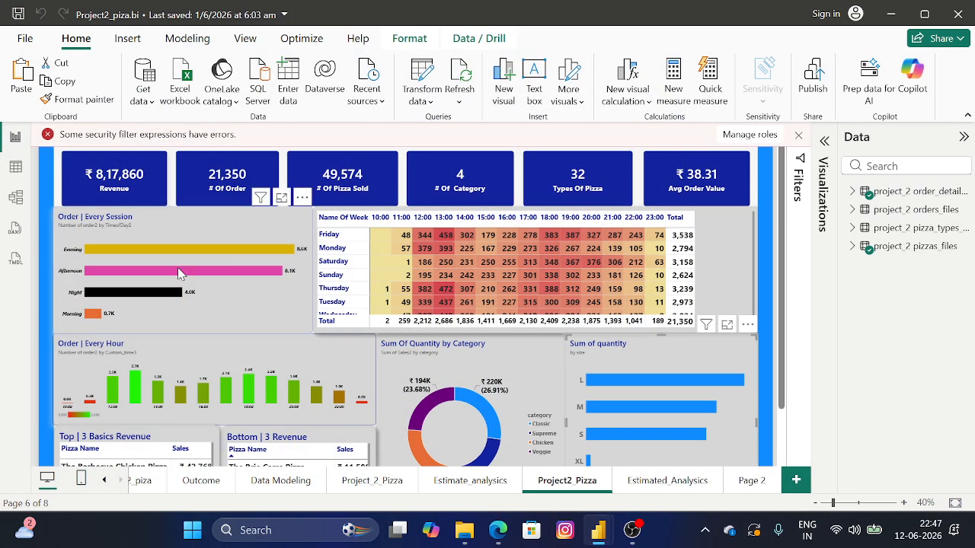
Examine the whole Project2_Pizza reference page, from the KPI cards down to the Top and Bottom 3 Revenue tables
{"action": "scroll", "coordinate": [187, 274], "scroll_direction": "down", "scroll_amount": 2}
{"action": "scroll", "coordinate": [186, 275], "scroll_direction": "up", "scroll_amount": 2}
{"action": "scroll", "coordinate": [187, 274], "scroll_direction": "down", "scroll_amount": 2}
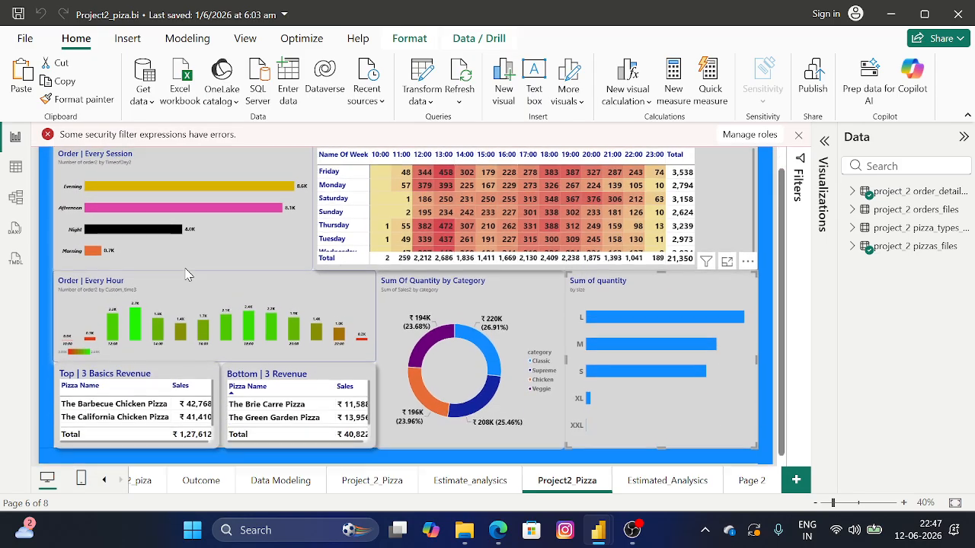
{"action": "scroll", "coordinate": [186, 274], "scroll_direction": "up", "scroll_amount": 2}
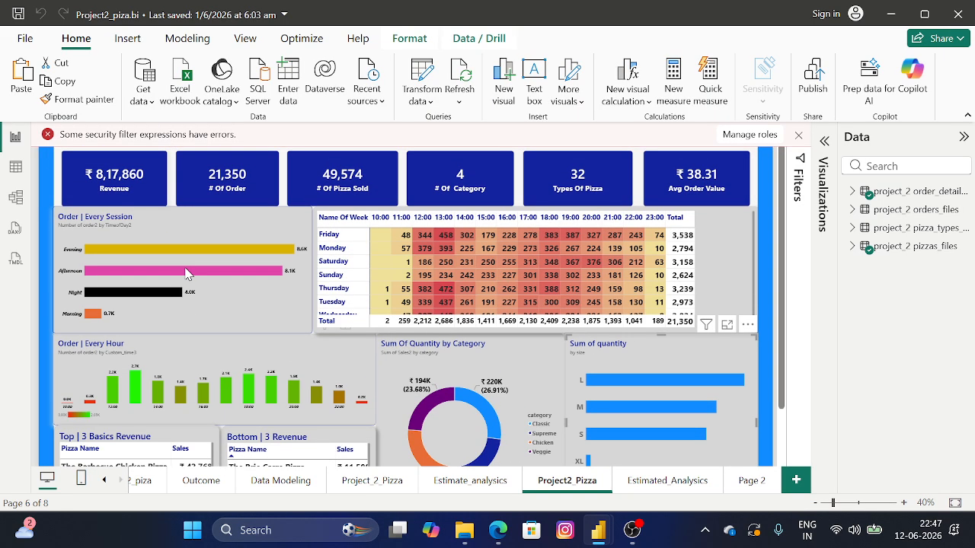
{"action": "scroll", "coordinate": [186, 275], "scroll_direction": "down", "scroll_amount": 2}
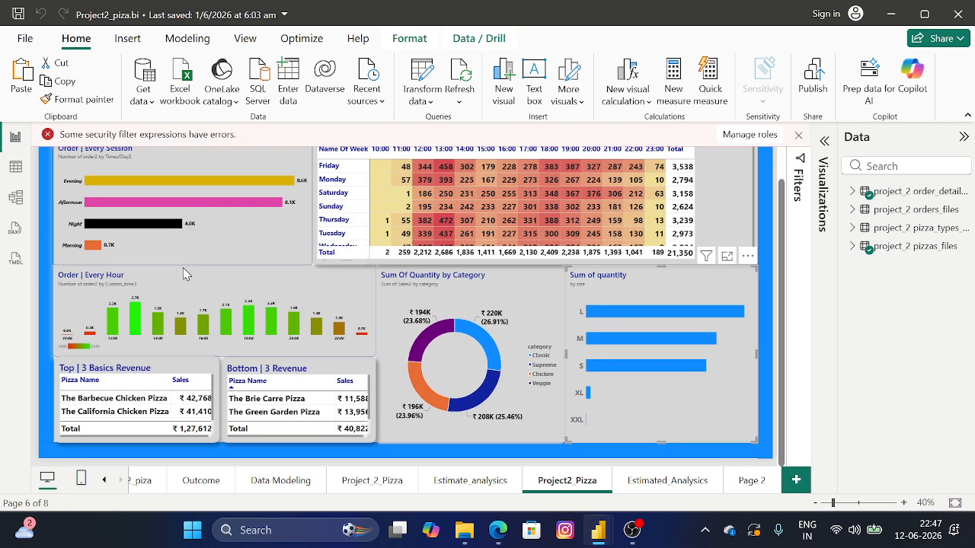
{"action": "scroll", "coordinate": [182, 267], "scroll_direction": "up", "scroll_amount": 2}
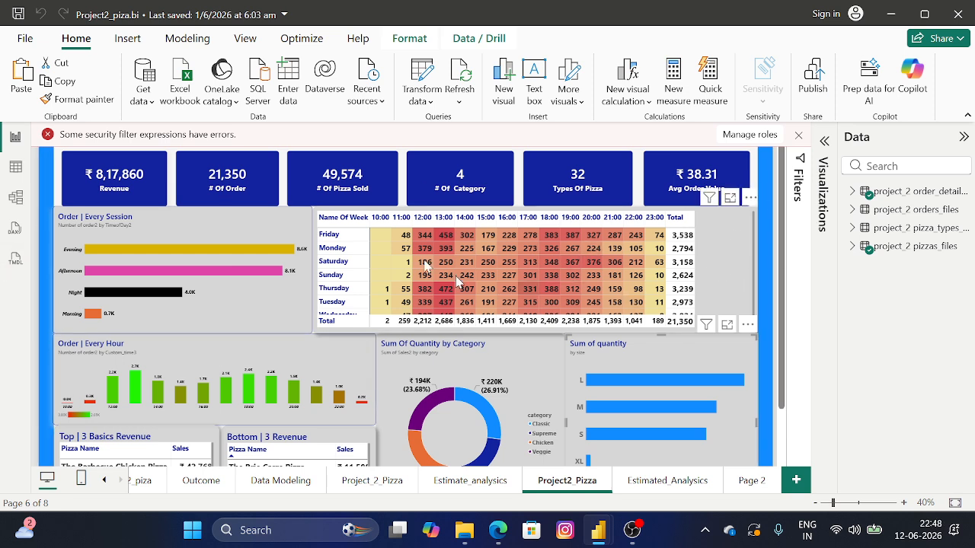
{"action": "scroll", "coordinate": [542, 388], "scroll_direction": "down", "scroll_amount": 2}
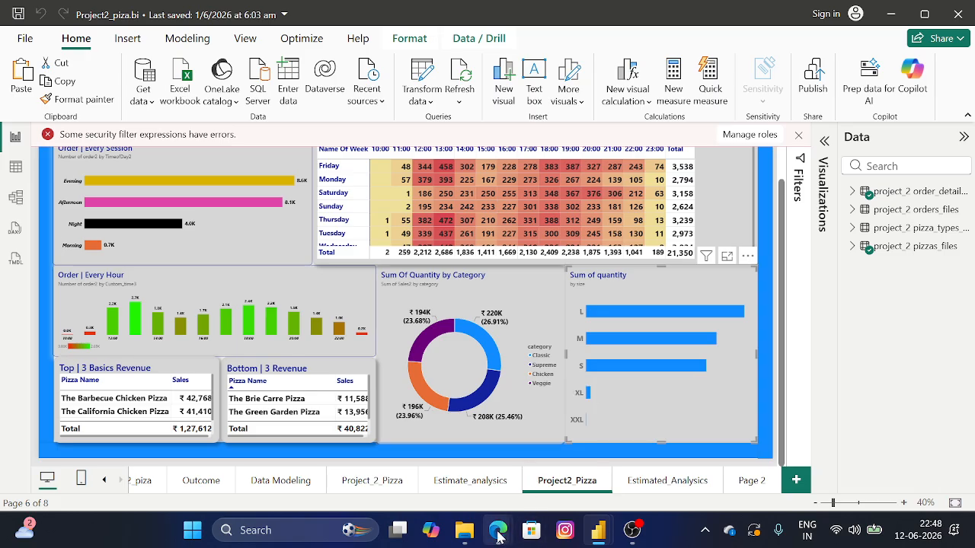
{"action": "mouse_move", "coordinate": [496, 534]}
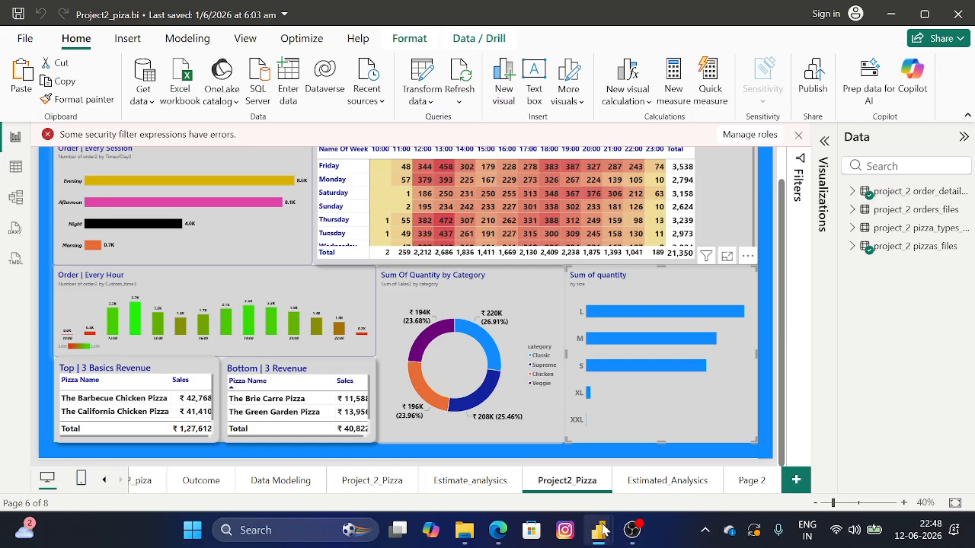
{"action": "mouse_move", "coordinate": [598, 531]}
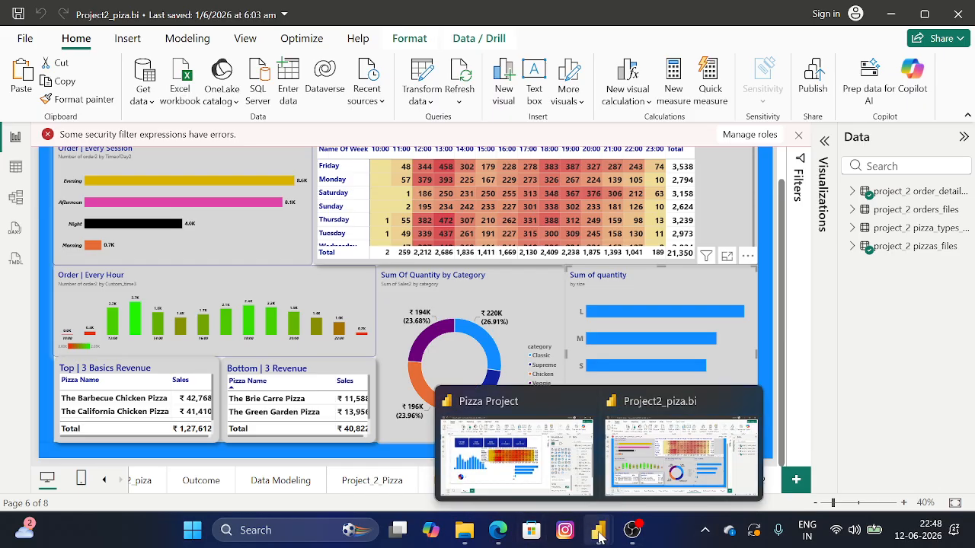
{"action": "left_click", "coordinate": [631, 530]}
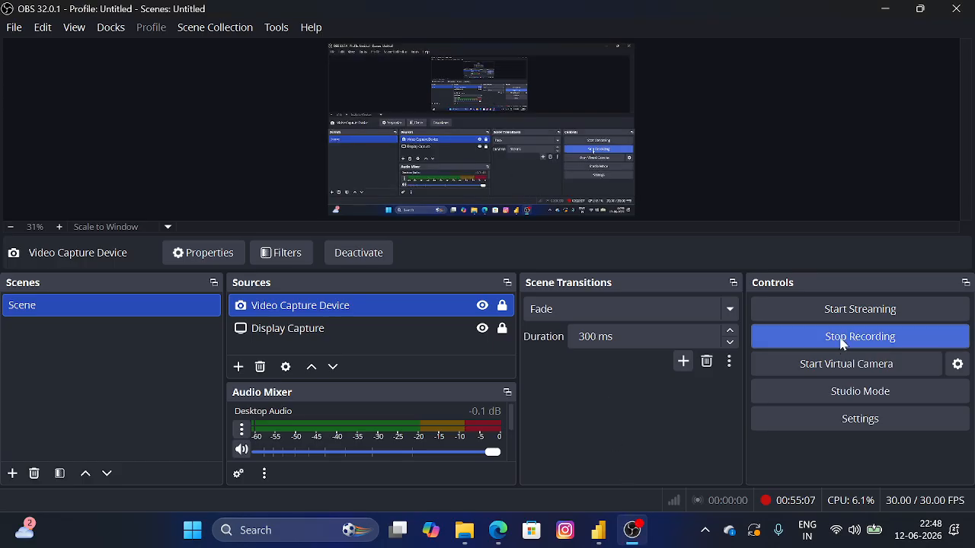